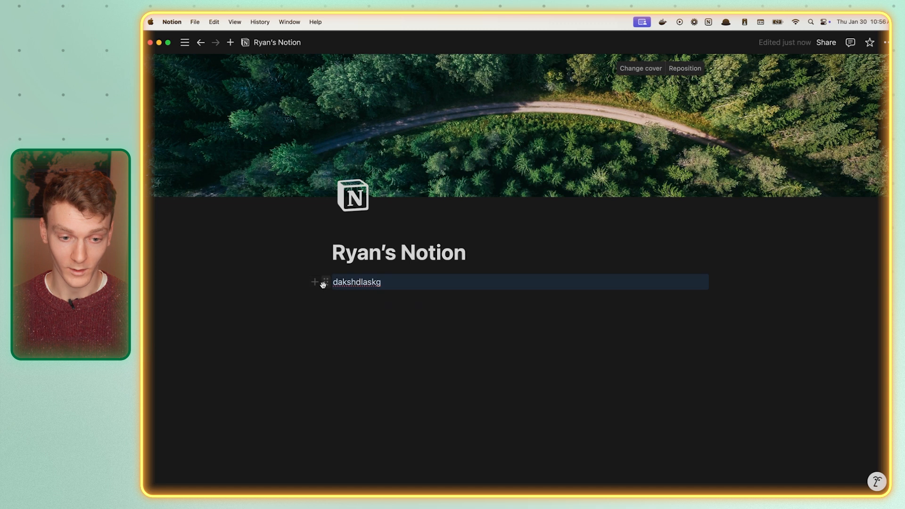
- Delete the placeholder text in the block under the page title
{"action": "left_click", "coordinate": [326, 282]}
{"action": "mouse_move", "coordinate": [271, 293]}
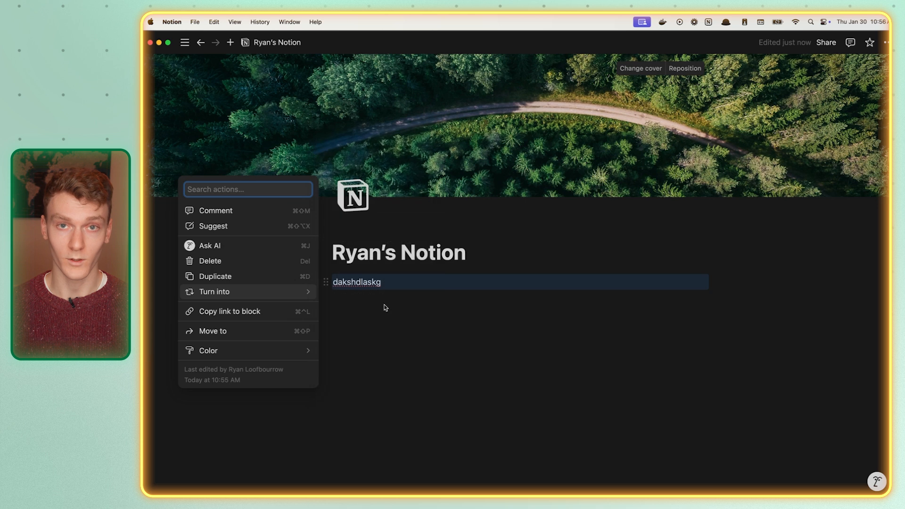
{"action": "left_click", "coordinate": [385, 300]}
{"action": "double_click", "coordinate": [382, 285]}
{"action": "key", "text": "BackSpace"}
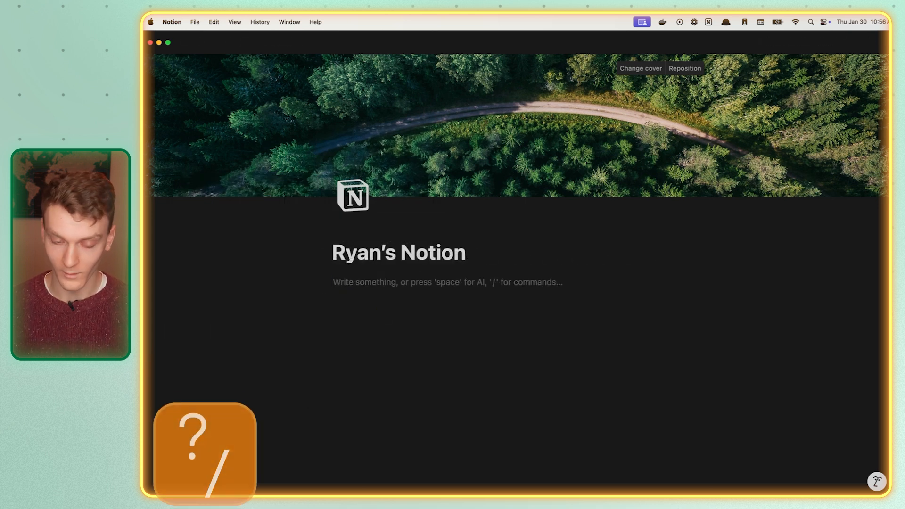
- Browse the available block types from basic through database and advanced blocks, and try filtering them with "bull"
{"action": "type", "text": "/"}
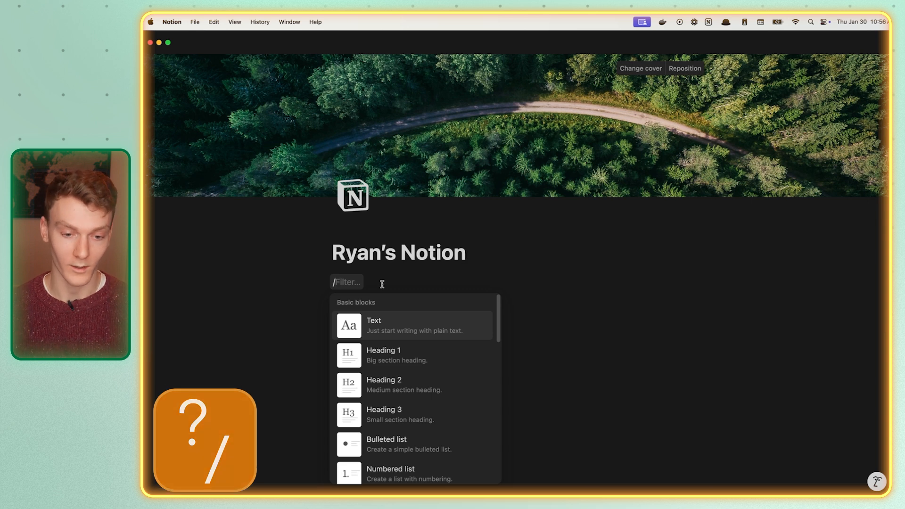
{"action": "scroll", "coordinate": [416, 360], "scroll_direction": "down", "scroll_amount": 1}
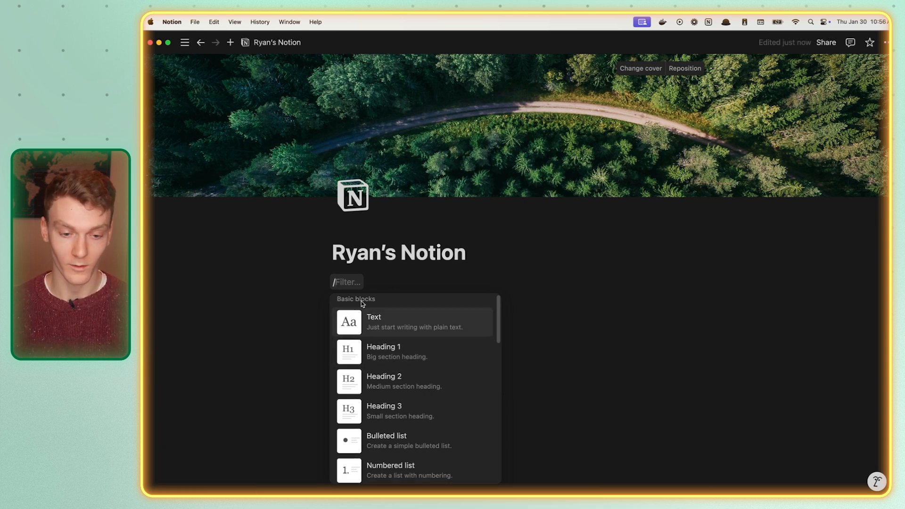
{"action": "scroll", "coordinate": [386, 353], "scroll_direction": "down", "scroll_amount": 10}
{"action": "scroll", "coordinate": [386, 354], "scroll_direction": "down", "scroll_amount": 12}
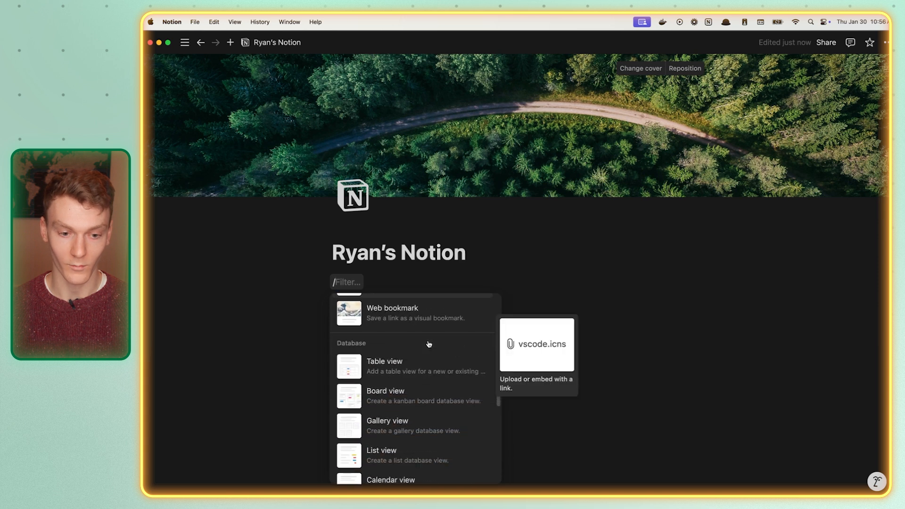
{"action": "scroll", "coordinate": [396, 342], "scroll_direction": "down", "scroll_amount": 6}
{"action": "scroll", "coordinate": [391, 341], "scroll_direction": "down", "scroll_amount": 8}
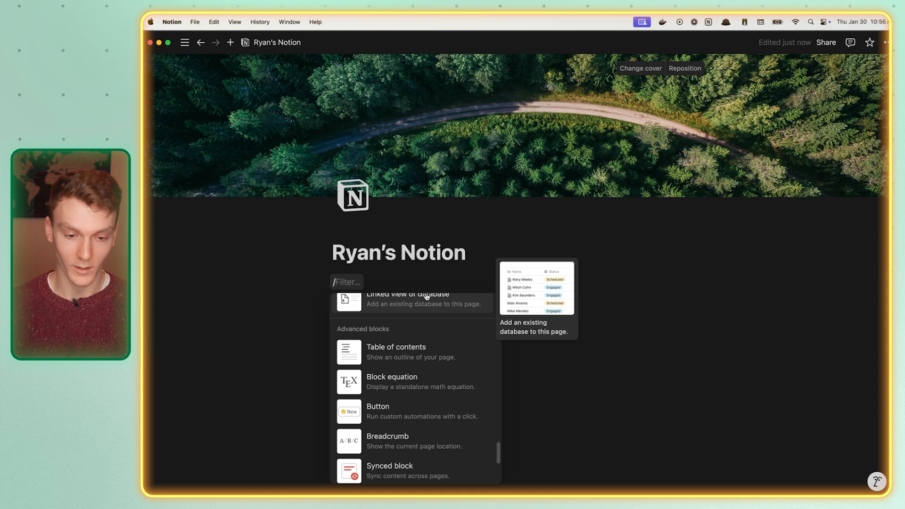
{"action": "type", "text": "bull"}
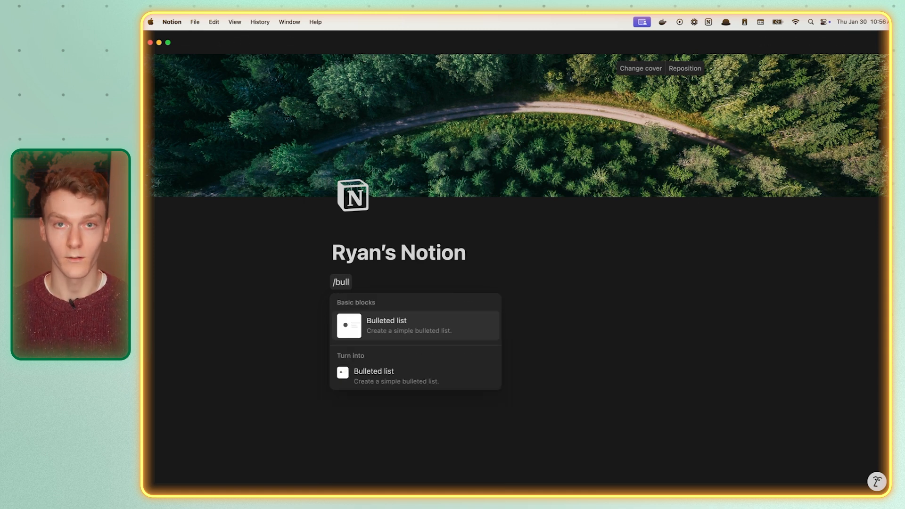
{"action": "key", "text": "BackSpace"}
{"action": "key", "text": "BackSpace"}
{"action": "key", "text": "BackSpace"}
{"action": "key", "text": "BackSpace"}
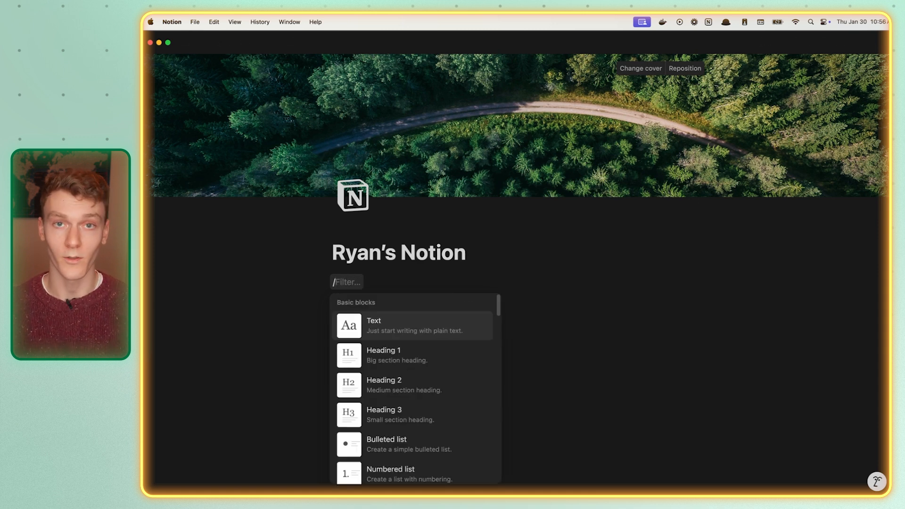
- Add a plain text block reading "ewrtew" under the page title
{"action": "left_click", "coordinate": [417, 323]}
{"action": "type", "text": "ertert"}
{"action": "key", "text": "alt+BackSpace"}
{"action": "type", "text": "ewrtew"}
{"action": "key", "text": "Return"}
- Add a Heading 1 block reading "ewrewr" below the plain text
{"action": "type", "text": "/"}
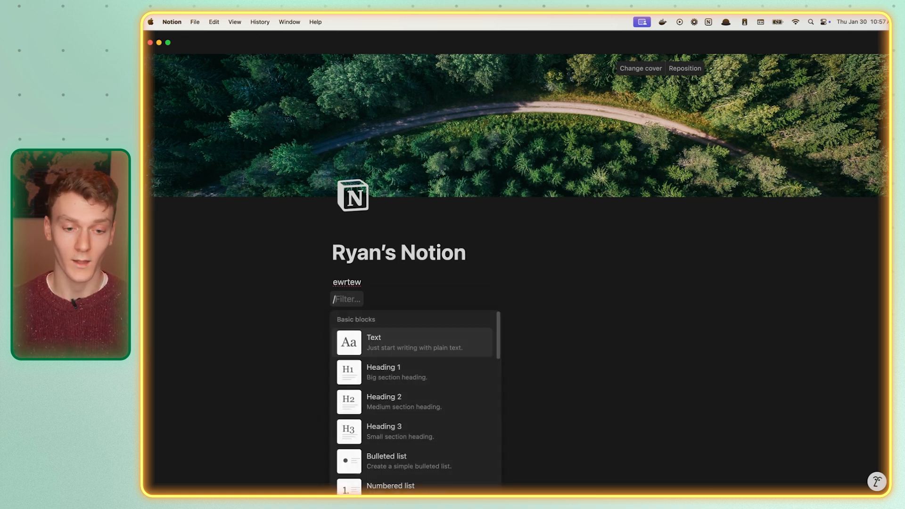
{"action": "left_click", "coordinate": [406, 367]}
{"action": "type", "text": "ewrewr"}
{"action": "key", "text": "Return"}
- Add a Heading 2 block reading "werewr" below the Heading 1
{"action": "type", "text": "/"}
{"action": "key", "text": "BackSpace"}
{"action": "type", "text": "/"}
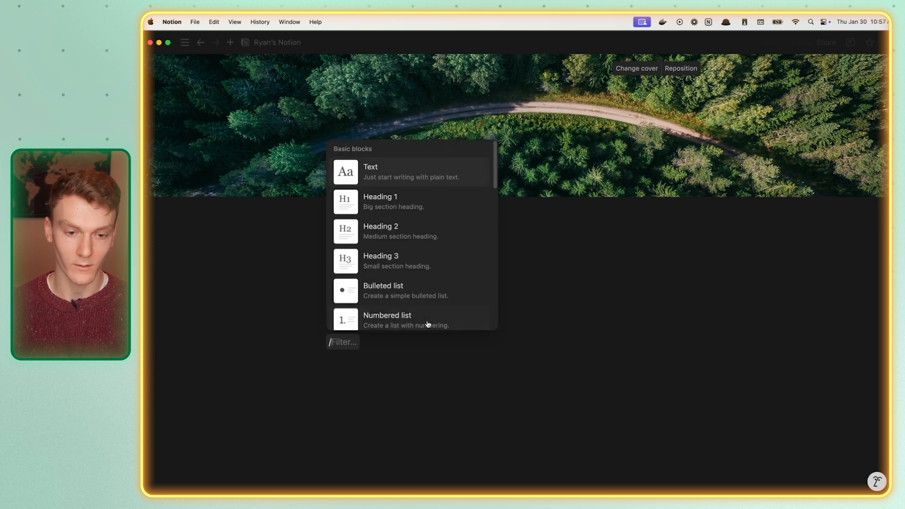
{"action": "left_click", "coordinate": [405, 235]}
{"action": "type", "text": "werewr"}
{"action": "key", "text": "Return"}
- Add a Heading 3 block reading "ewrewr" below the Heading 2
{"action": "type", "text": "/"}
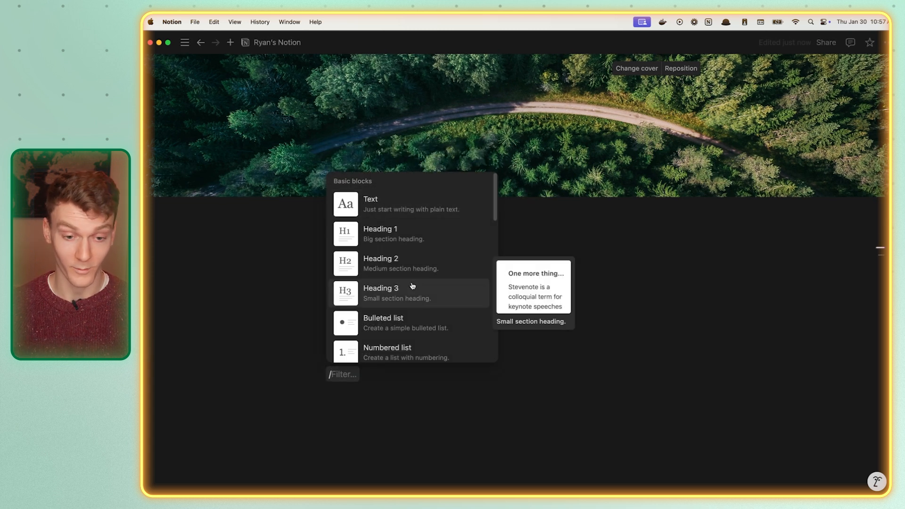
{"action": "left_click", "coordinate": [409, 286]}
{"action": "type", "text": "ewrewr"}
{"action": "key", "text": "Return"}
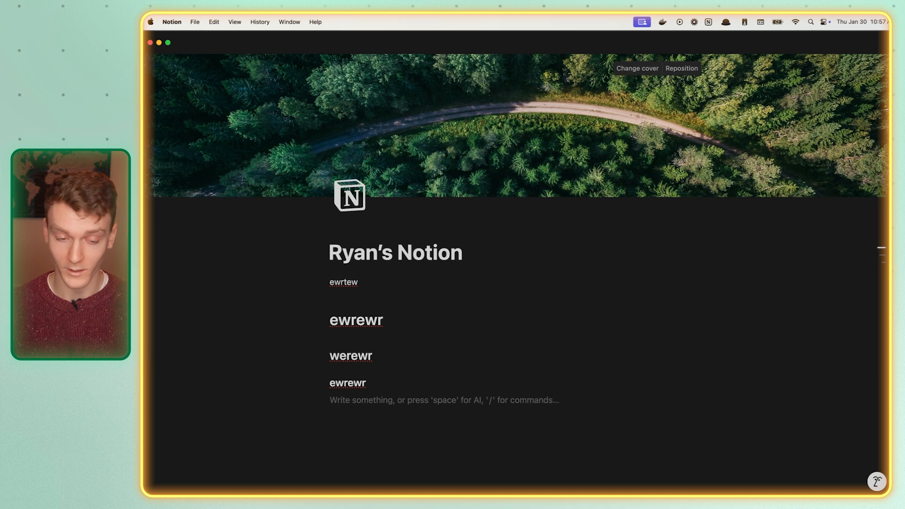
- Add a bulleted list with the items "eer", "erer" and "ere" below the Heading 3
{"action": "type", "text": "/"}
{"action": "left_click", "coordinate": [407, 287]}
{"action": "type", "text": "eer"}
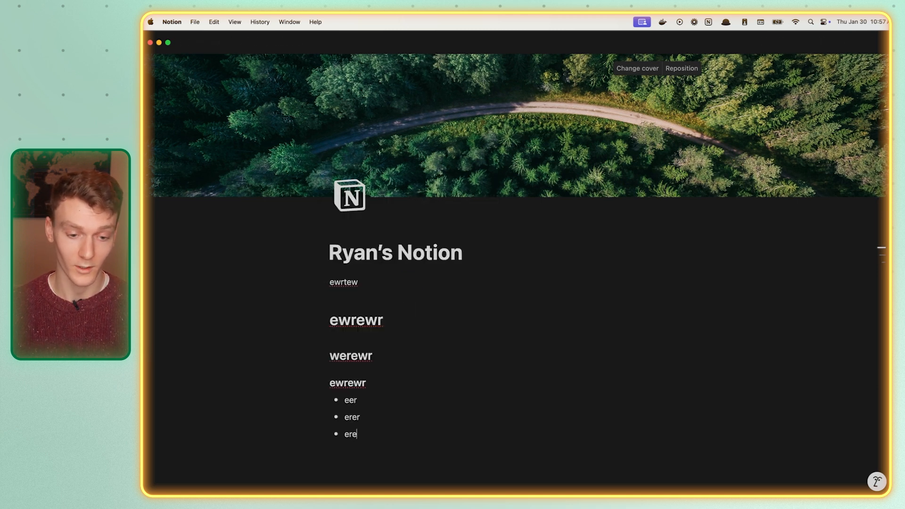
{"action": "key", "text": "Return"}
{"action": "key", "text": "Return"}
- Add a numbered list with four items reading "w" below the bullets and end the list
{"action": "type", "text": "/"}
{"action": "left_click", "coordinate": [405, 375]}
{"action": "type", "text": "w"}
{"action": "key", "text": "Return"}
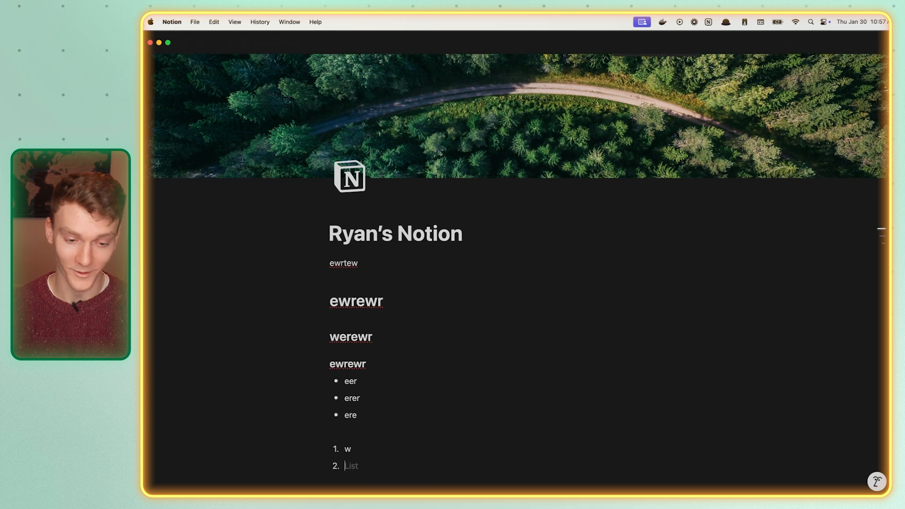
{"action": "key", "text": "Return"}
{"action": "type", "text": "w"}
{"action": "key", "text": "Return"}
{"action": "type", "text": "w"}
{"action": "key", "text": "BackSpace"}
{"action": "key", "text": "BackSpace"}
{"action": "key", "text": "BackSpace"}
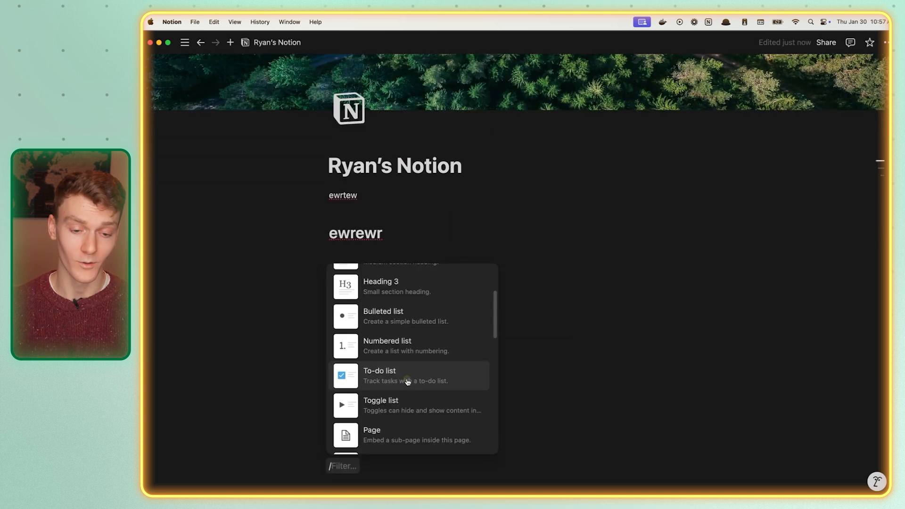
- Add a to-do list with two items reading "t do" below the numbered list
{"action": "left_click", "coordinate": [408, 382]}
{"action": "type", "text": "t do"}
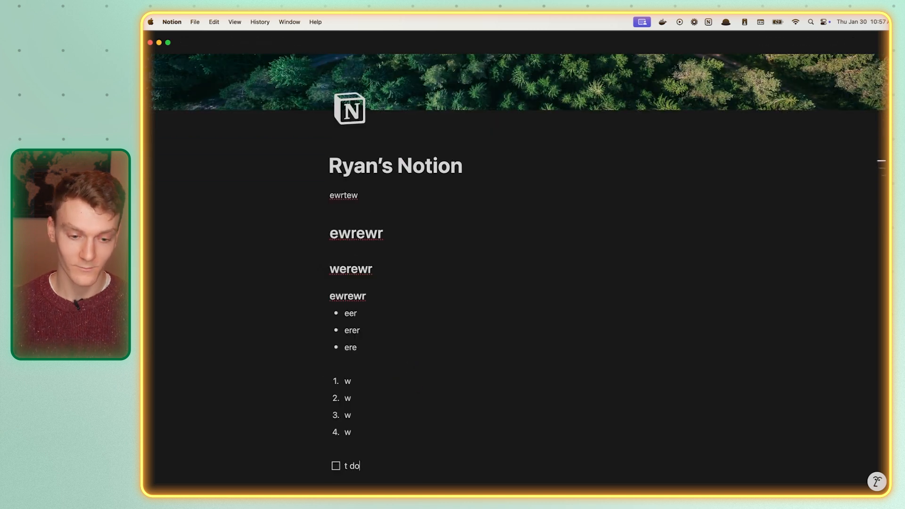
{"action": "key", "text": "Return"}
{"action": "type", "text": "t do"}
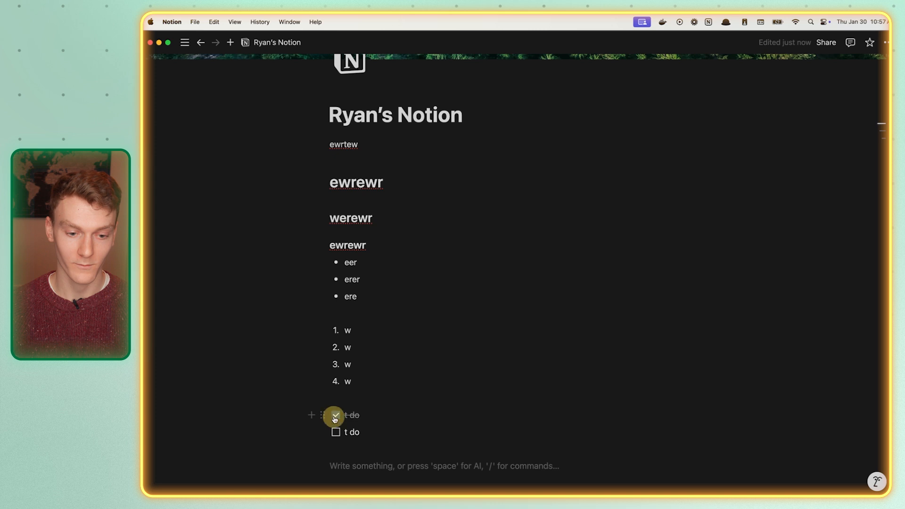
- Add a toggle list item reading "erer" below the to-do items and expand it
{"action": "type", "text": "/"}
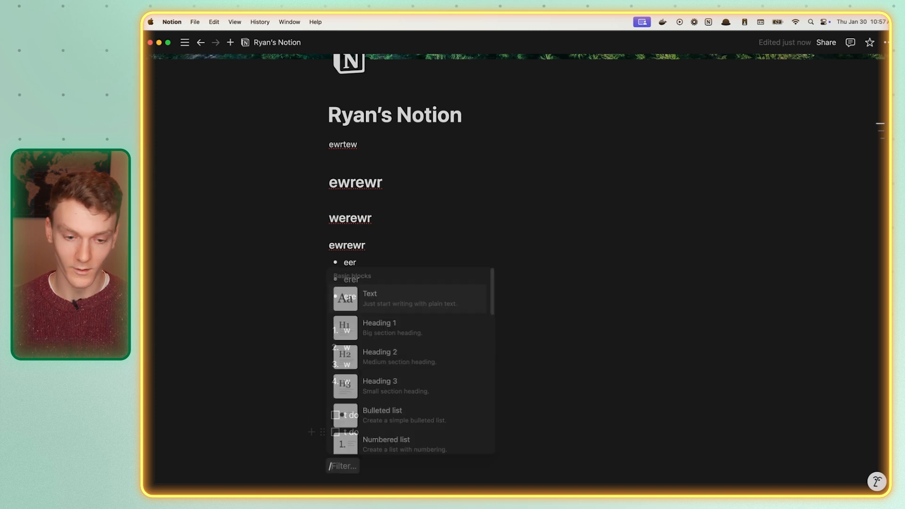
{"action": "scroll", "coordinate": [424, 377], "scroll_direction": "down", "scroll_amount": 5}
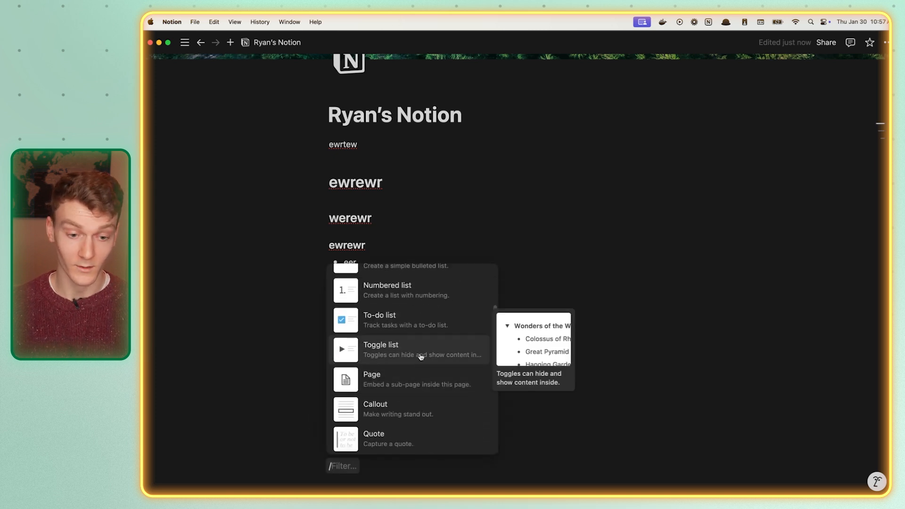
{"action": "left_click", "coordinate": [422, 357]}
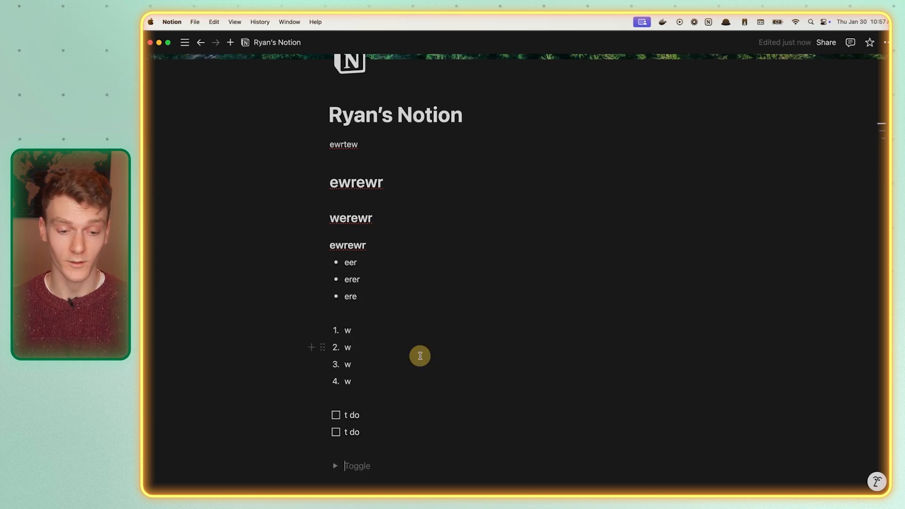
{"action": "type", "text": "erer"}
{"action": "left_click", "coordinate": [339, 429]}
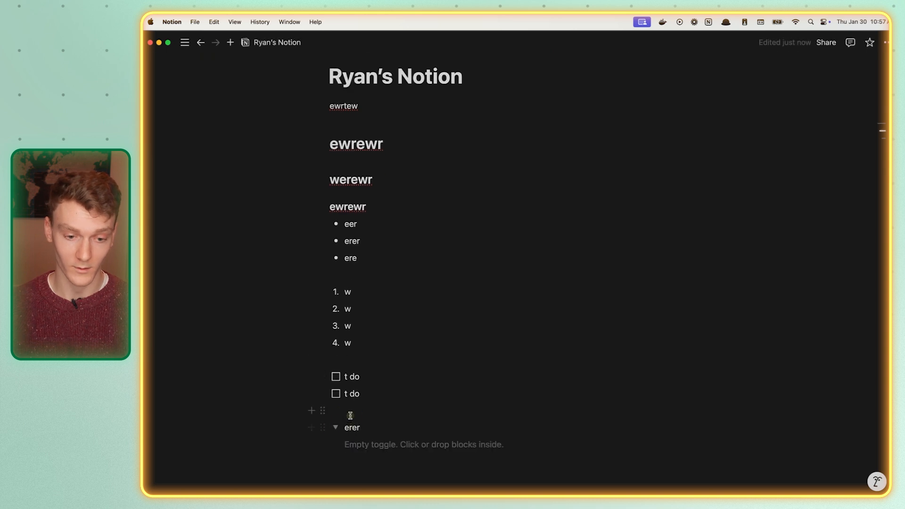
- Move the two "t do" items inside the "erer" toggle and collapse it
{"action": "left_click", "coordinate": [335, 428]}
{"action": "left_click_drag", "start_coordinate": [293, 362], "coordinate": [344, 426]}
{"action": "left_click", "coordinate": [335, 377]}
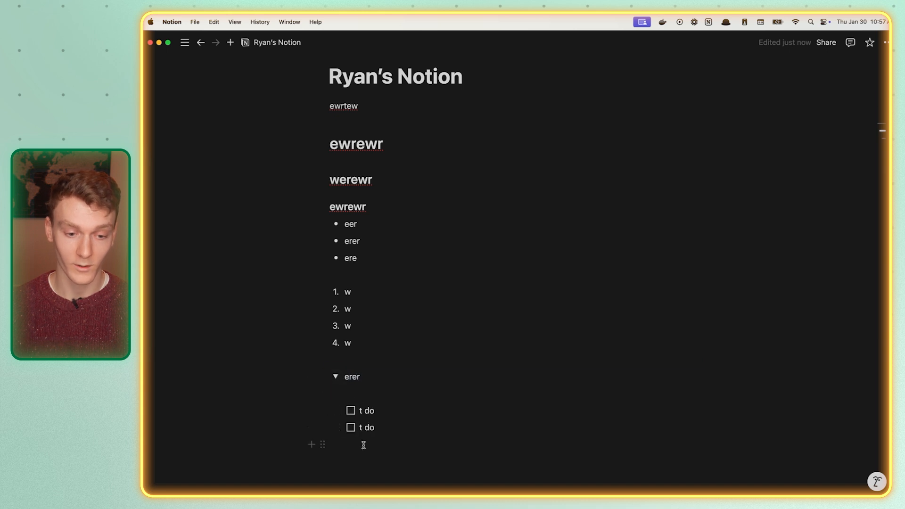
{"action": "left_click", "coordinate": [336, 377]}
{"action": "left_click", "coordinate": [336, 378]}
{"action": "left_click", "coordinate": [336, 377]}
- Select various ranges of blocks on the page, including the headings, bulleted list and numbered list
{"action": "left_click_drag", "start_coordinate": [242, 162], "coordinate": [517, 463]}
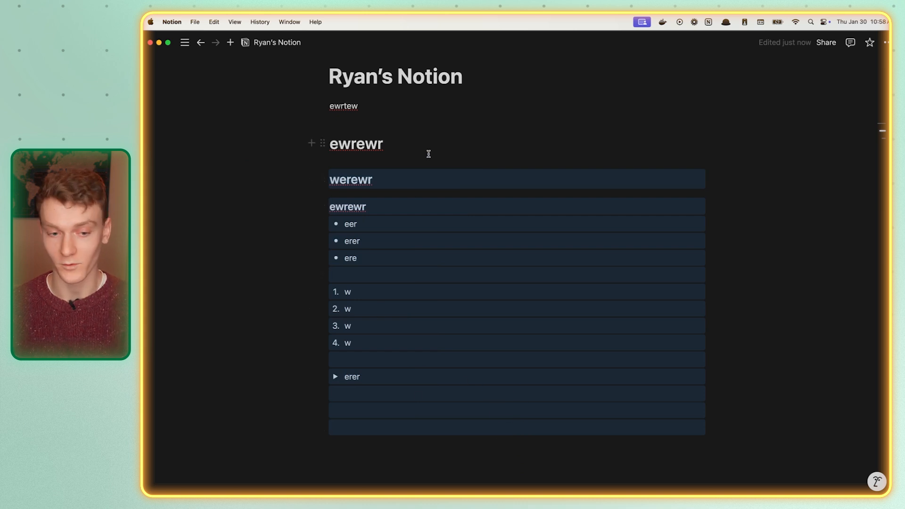
{"action": "left_click_drag", "start_coordinate": [256, 213], "coordinate": [406, 267]}
{"action": "left_click", "coordinate": [258, 279]}
{"action": "left_click_drag", "start_coordinate": [258, 279], "coordinate": [386, 353]}
{"action": "left_click", "coordinate": [346, 365]}
{"action": "left_click_drag", "start_coordinate": [289, 354], "coordinate": [387, 393]}
{"action": "left_click_drag", "start_coordinate": [250, 187], "coordinate": [499, 379]}
{"action": "left_click_drag", "start_coordinate": [291, 95], "coordinate": [467, 387]}
- Add a callout block reading "ewtertert" below the toggle
{"action": "left_click", "coordinate": [430, 403]}
{"action": "type", "text": "/"}
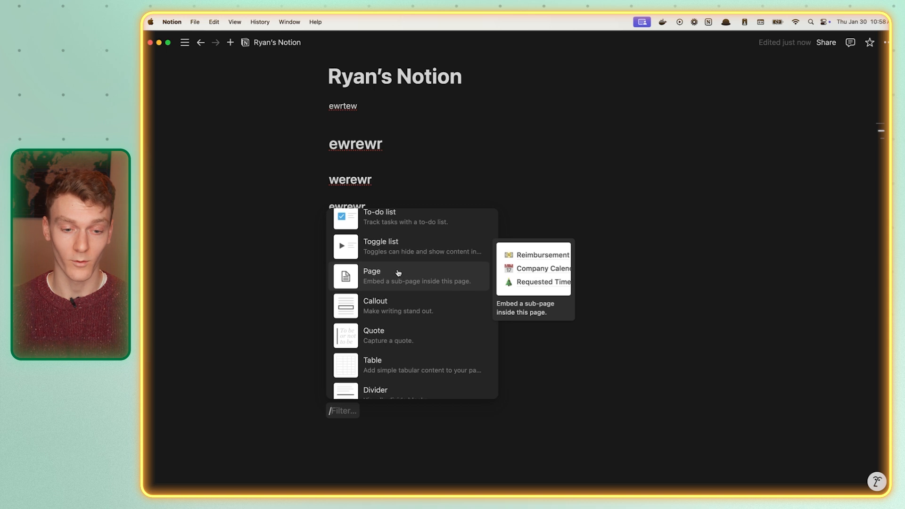
{"action": "scroll", "coordinate": [398, 271], "scroll_direction": "down", "scroll_amount": 1}
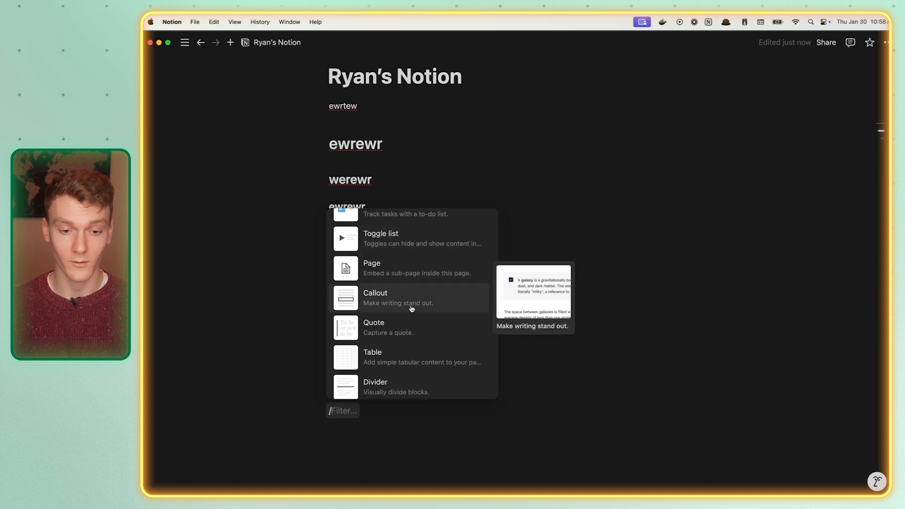
{"action": "left_click", "coordinate": [411, 298]}
{"action": "type", "text": "ewtertert"}
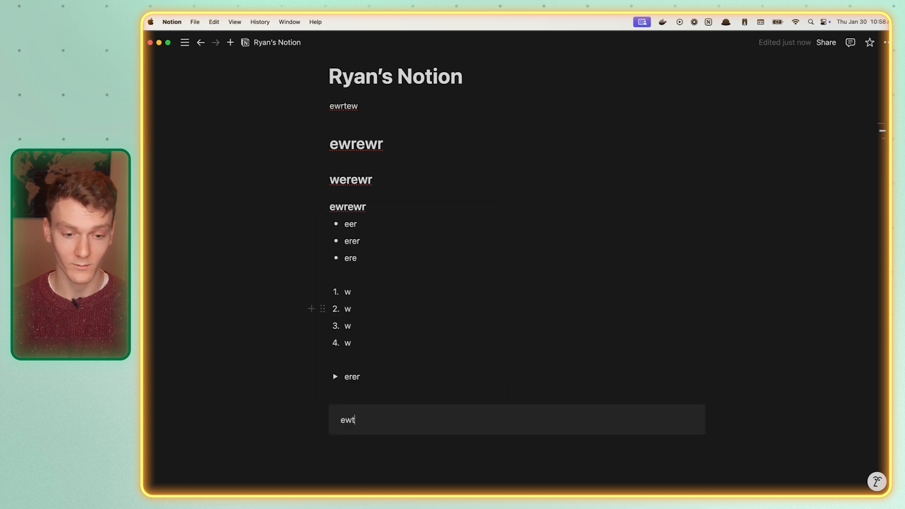
{"action": "key", "text": "Return"}
- Add a quote block reading "“E = Mc2” - ALbert" below the callout
{"action": "type", "text": "/"}
{"action": "left_click", "coordinate": [406, 374]}
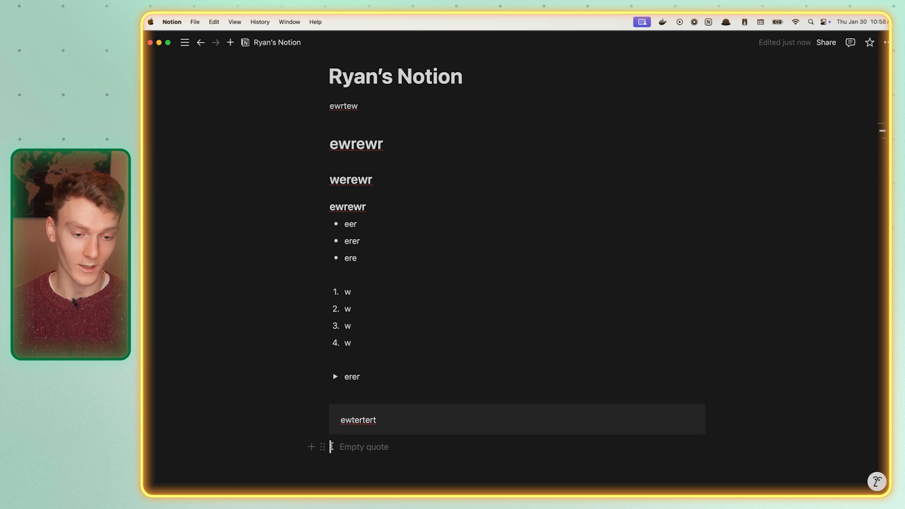
{"action": "type", "text": "\""}
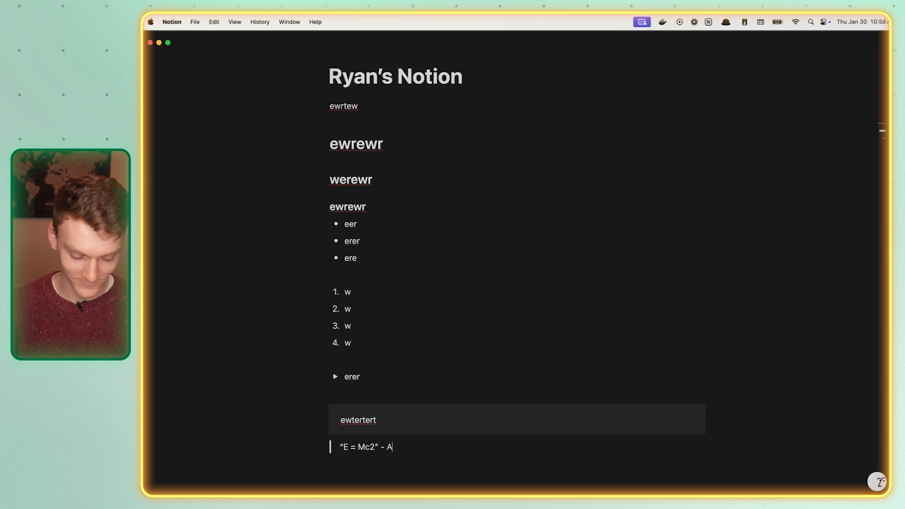
{"action": "key", "text": "Return"}
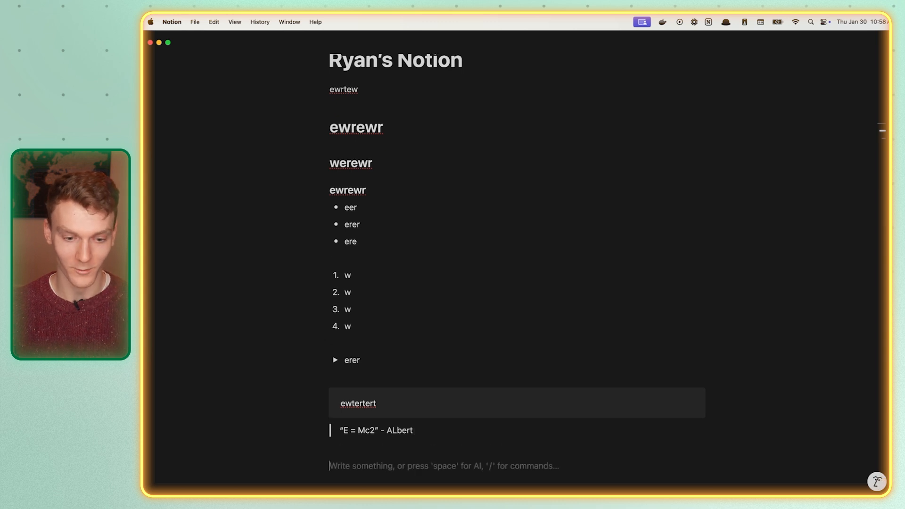
- Insert a simple two-column, three-row table below the quote and continue on the line beneath it
{"action": "type", "text": "/"}
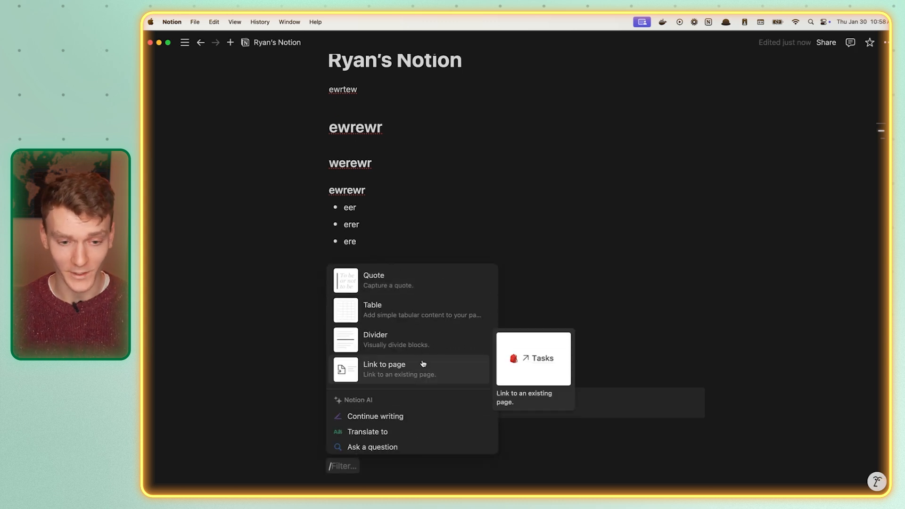
{"action": "left_click", "coordinate": [408, 317]}
{"action": "scroll", "coordinate": [410, 336], "scroll_direction": "down", "scroll_amount": 2}
{"action": "left_click", "coordinate": [382, 474]}
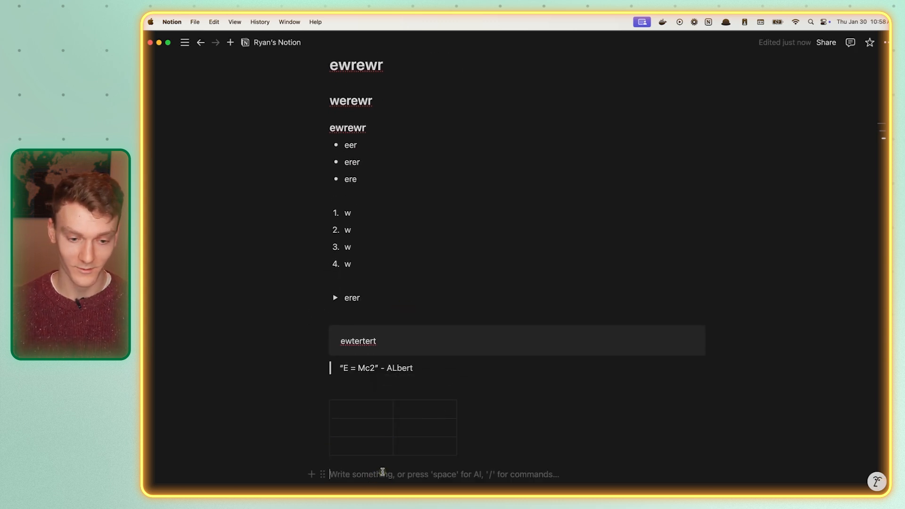
- Insert a divider below the table and move it up to just beneath the quote
{"action": "scroll", "coordinate": [383, 457], "scroll_direction": "down", "scroll_amount": 2}
{"action": "type", "text": "/"}
{"action": "scroll", "coordinate": [420, 302], "scroll_direction": "down", "scroll_amount": 5}
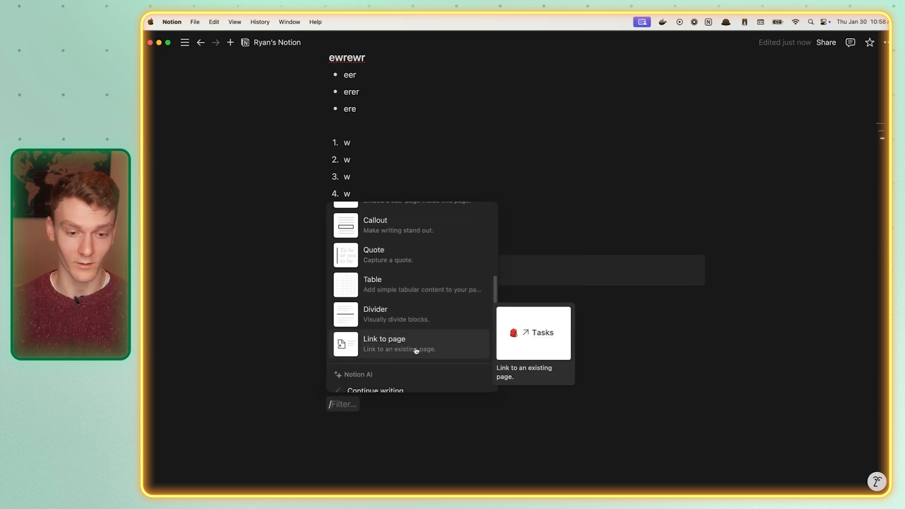
{"action": "left_click", "coordinate": [396, 316]}
{"action": "left_click_drag", "start_coordinate": [324, 402], "coordinate": [340, 307]}
- Select the "werewr" and "ewrewr" headings with the three bullets beneath and move them together under the third numbered item
{"action": "scroll", "coordinate": [688, 428], "scroll_direction": "up", "scroll_amount": 3}
{"action": "scroll", "coordinate": [688, 427], "scroll_direction": "up", "scroll_amount": 3}
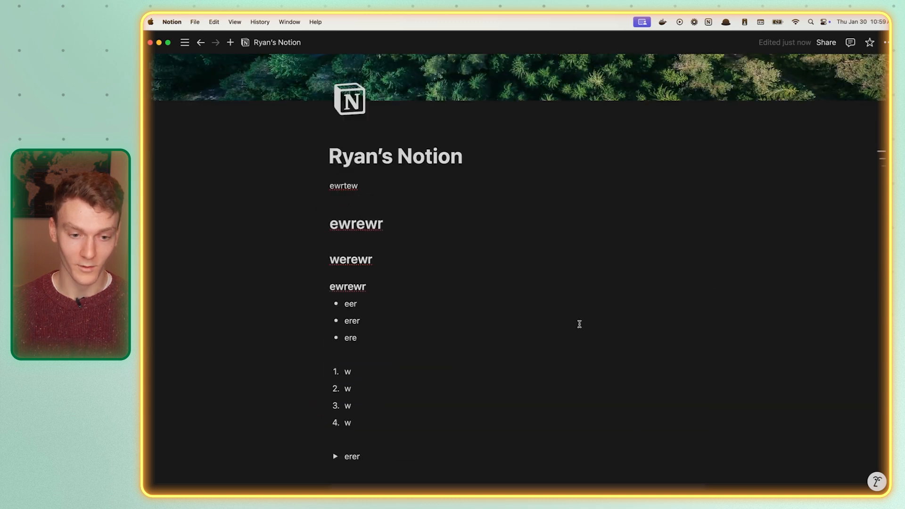
{"action": "scroll", "coordinate": [487, 243], "scroll_direction": "down", "scroll_amount": 2}
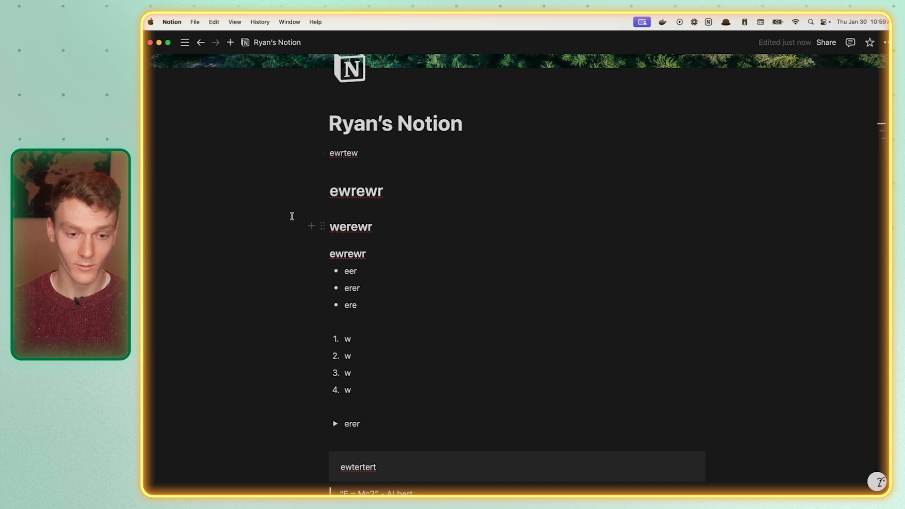
{"action": "left_click_drag", "start_coordinate": [283, 230], "coordinate": [382, 307]}
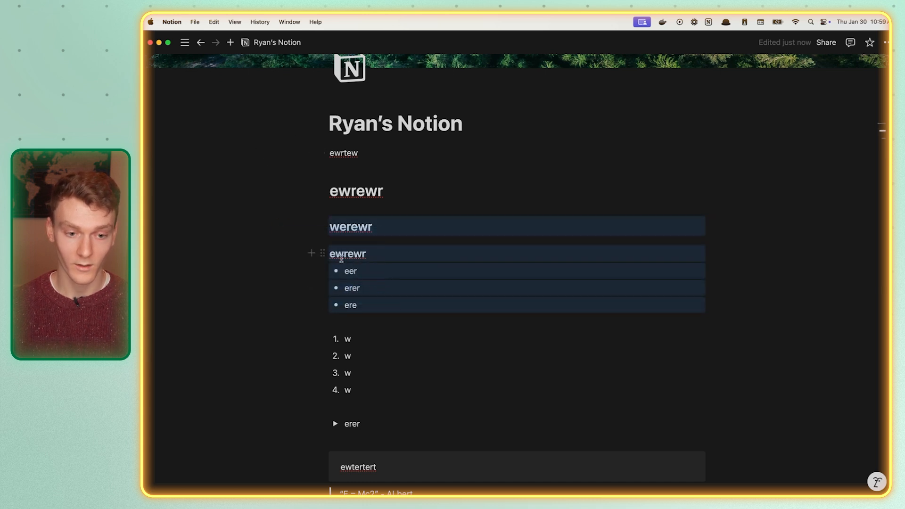
{"action": "left_click_drag", "start_coordinate": [325, 253], "coordinate": [404, 339]}
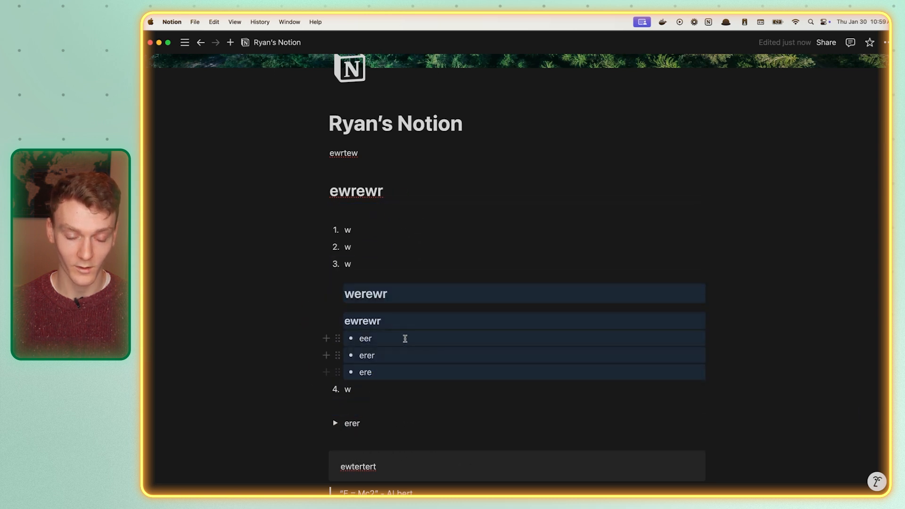
- Turn the last three numbered items into to-do items and the nested "werewr" heading into a bulleted item
{"action": "left_click_drag", "start_coordinate": [259, 212], "coordinate": [362, 241]}
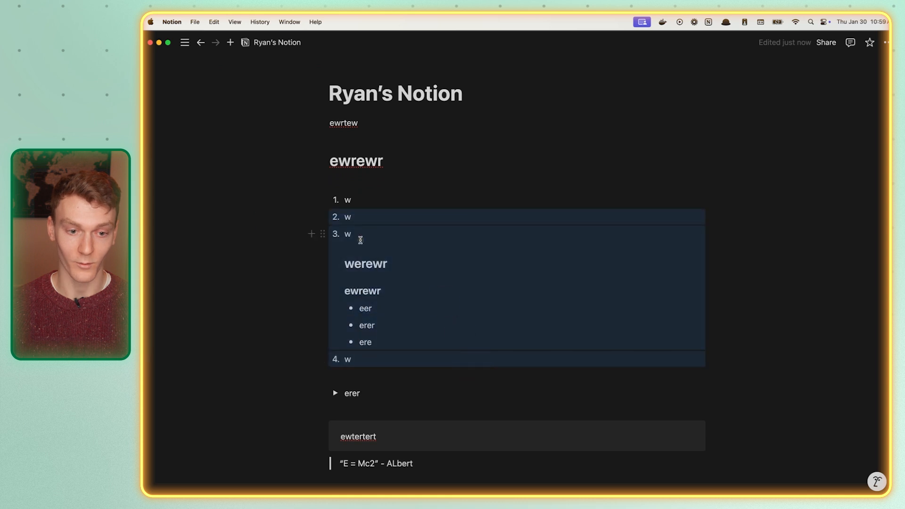
{"action": "left_click", "coordinate": [324, 234]}
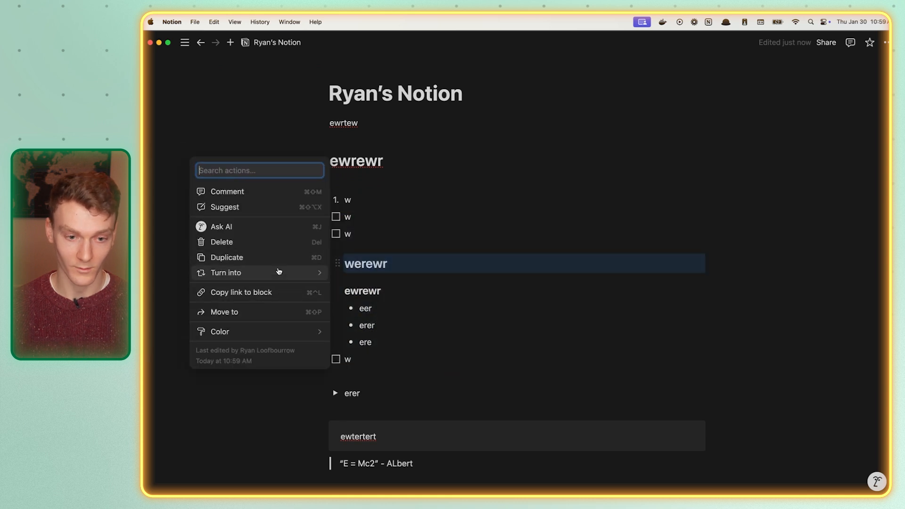
{"action": "mouse_move", "coordinate": [292, 270]}
{"action": "left_click", "coordinate": [380, 253]}
- Turn the nested "ewrewr" heading and the "eer" bullet together into to-do items
{"action": "left_click_drag", "start_coordinate": [378, 295], "coordinate": [342, 280]}
{"action": "left_click", "coordinate": [338, 278]}
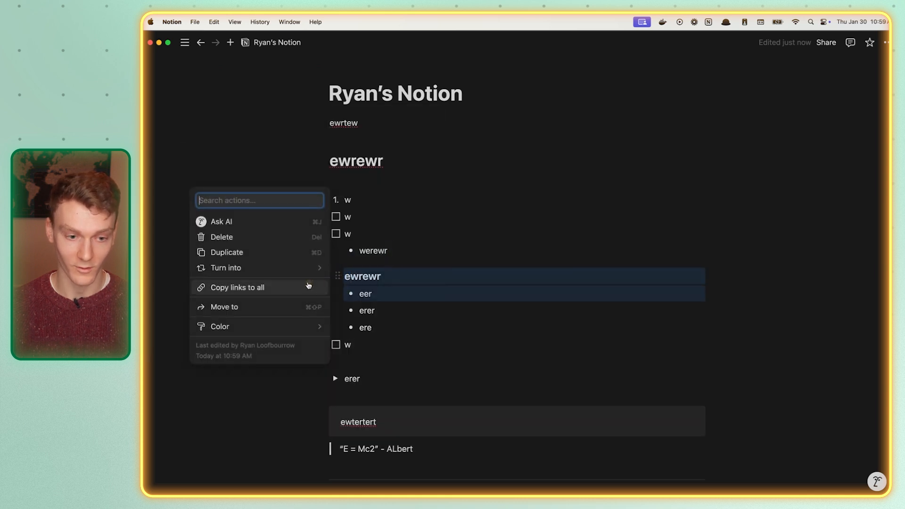
{"action": "left_click", "coordinate": [364, 297]}
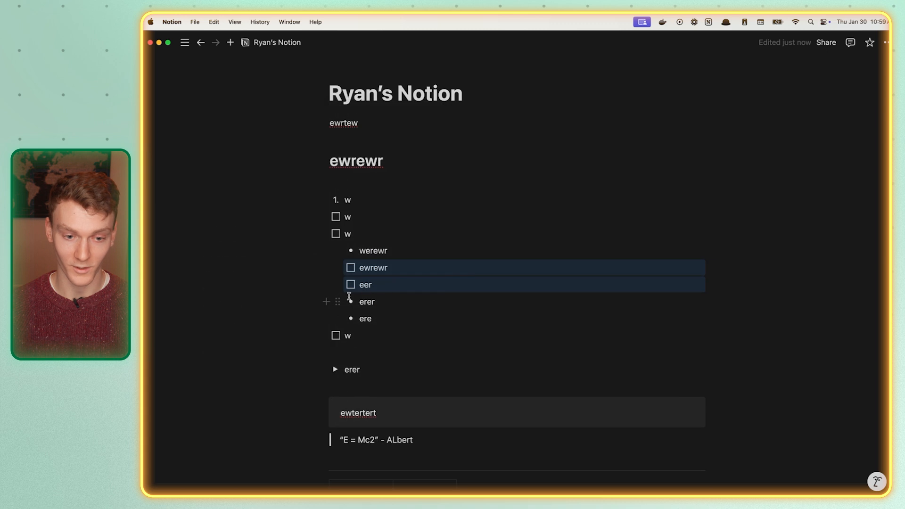
- Select every block on the page, from the table up to the first text line, and delete them all
{"action": "left_click_drag", "start_coordinate": [278, 218], "coordinate": [417, 296]}
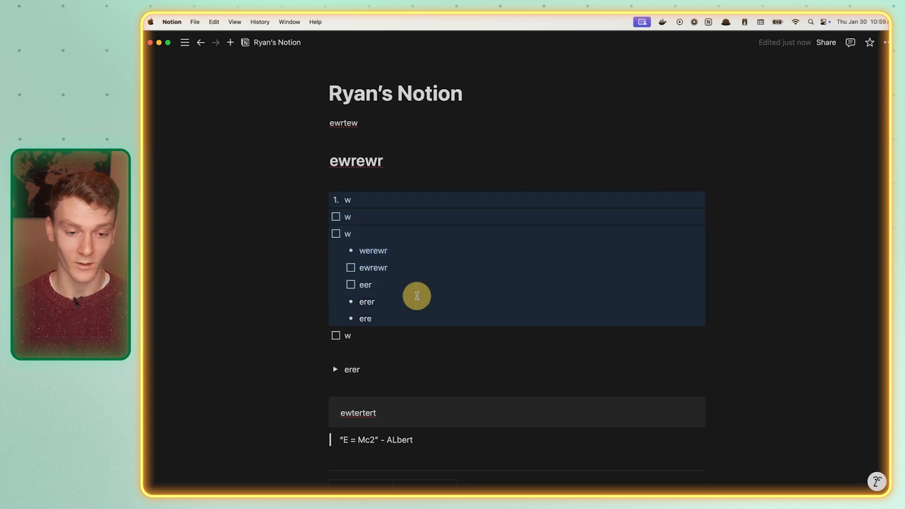
{"action": "scroll", "coordinate": [421, 298], "scroll_direction": "down", "scroll_amount": 1}
{"action": "scroll", "coordinate": [421, 298], "scroll_direction": "down", "scroll_amount": 5}
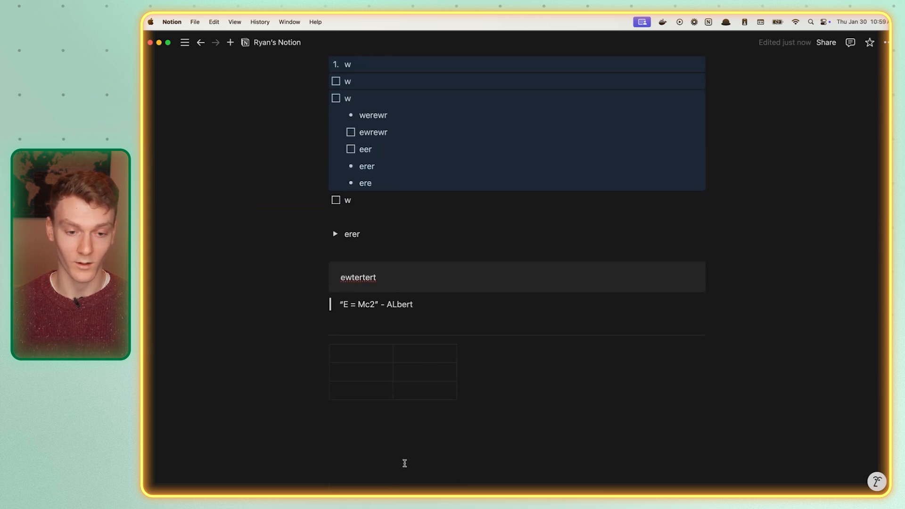
{"action": "left_click_drag", "start_coordinate": [642, 435], "coordinate": [329, 180]}
{"action": "scroll", "coordinate": [329, 180], "scroll_direction": "down", "scroll_amount": 2}
{"action": "left_click", "coordinate": [621, 404]}
{"action": "left_click_drag", "start_coordinate": [620, 405], "coordinate": [348, 115]}
{"action": "scroll", "coordinate": [383, 203], "scroll_direction": "up", "scroll_amount": 5}
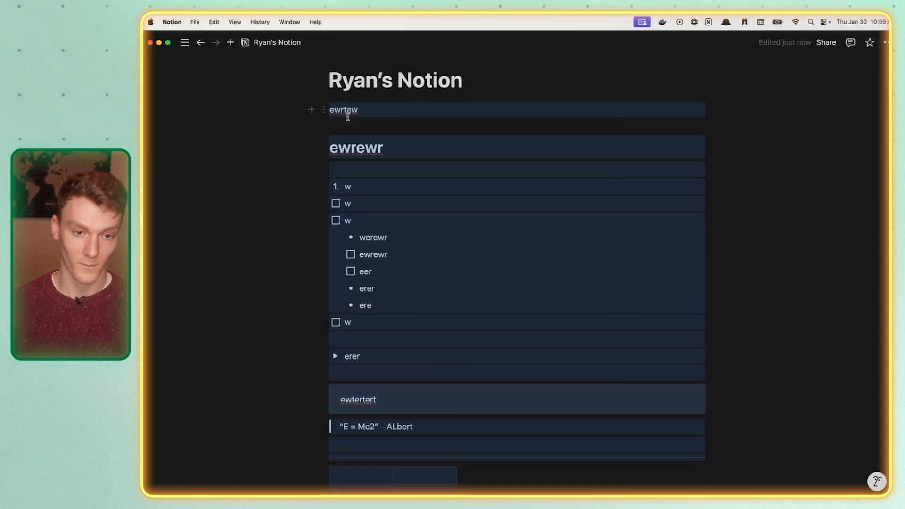
{"action": "key", "text": "BackSpace"}
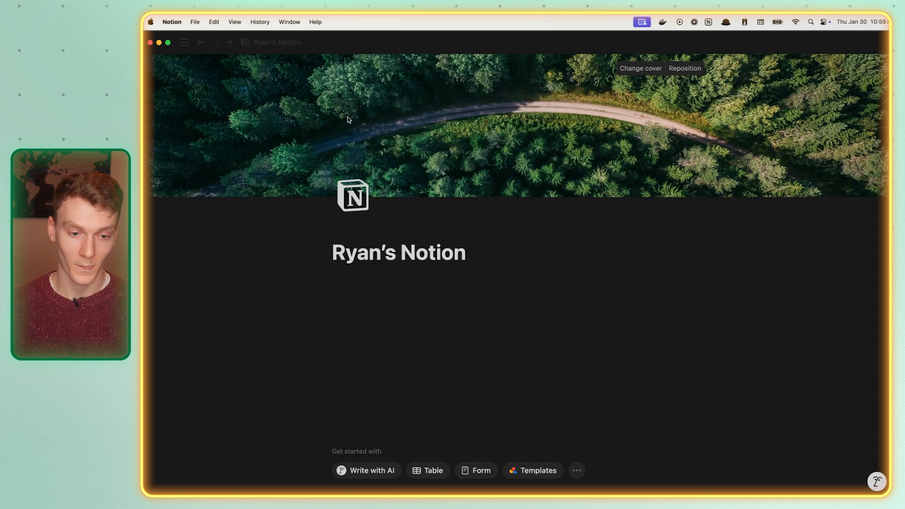
- Embed a sub-page titled "Subpage" in the emptied page
{"action": "left_click", "coordinate": [397, 277]}
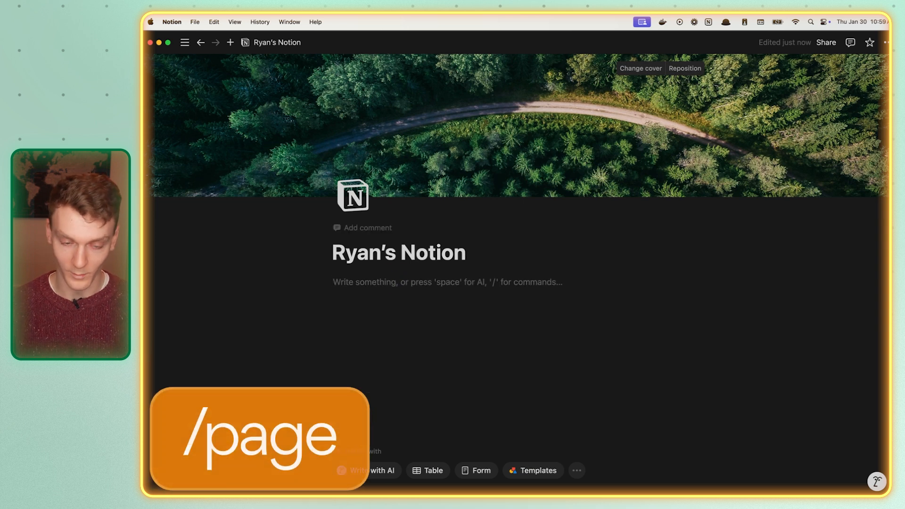
{"action": "type", "text": "/page"}
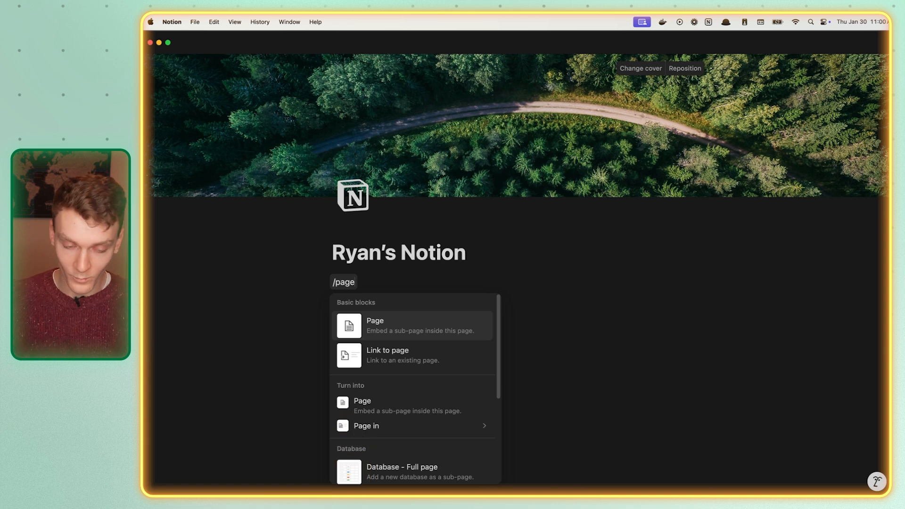
{"action": "key", "text": "Return"}
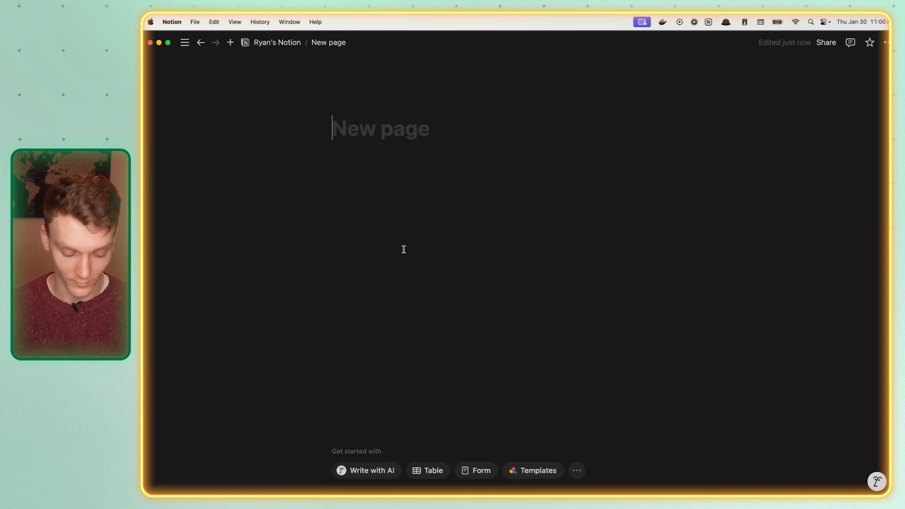
{"action": "type", "text": "Subpage"}
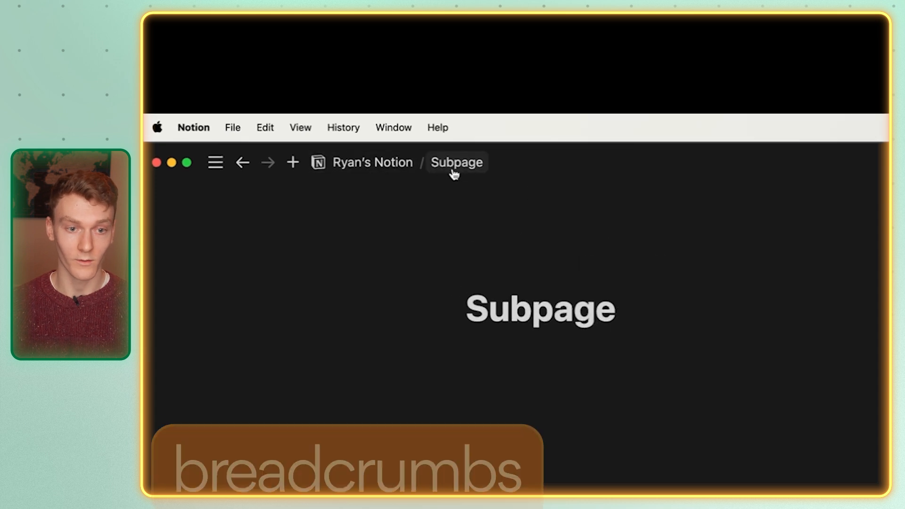
- Reopen Subpage from its parent page and embed another page titled "new page" inside it
{"action": "left_click", "coordinate": [406, 166]}
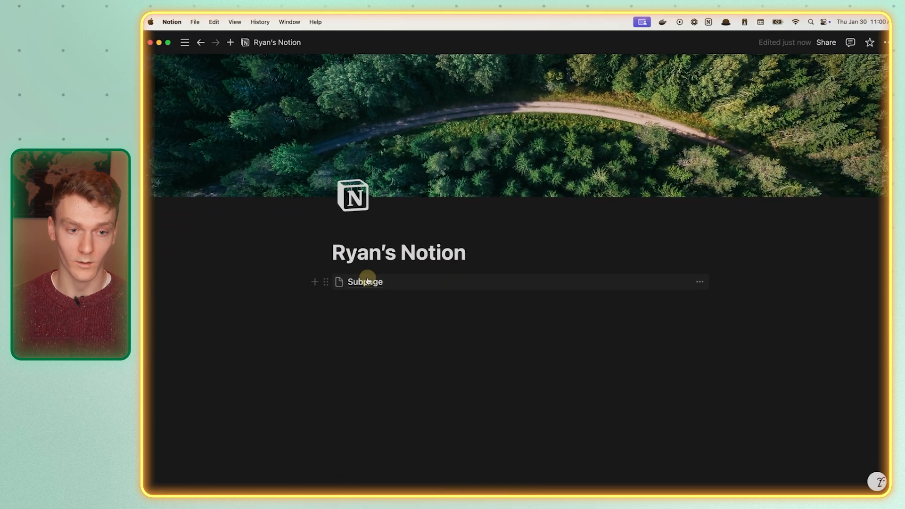
{"action": "left_click", "coordinate": [366, 282]}
{"action": "left_click", "coordinate": [550, 366]}
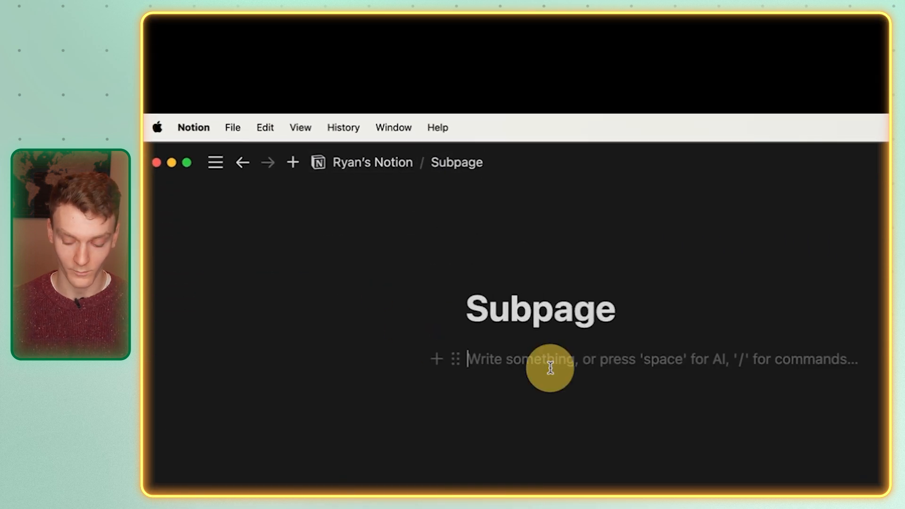
{"action": "type", "text": "/page"}
{"action": "key", "text": "Return"}
{"action": "type", "text": "new page"}
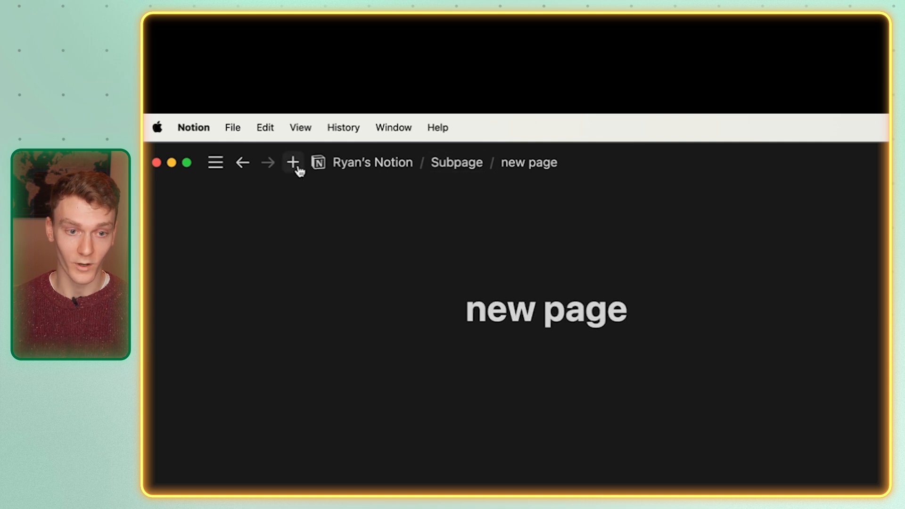
- Return to the top-level page through the breadcrumbs and go back down through Subpage to "new page"
{"action": "left_click", "coordinate": [377, 163]}
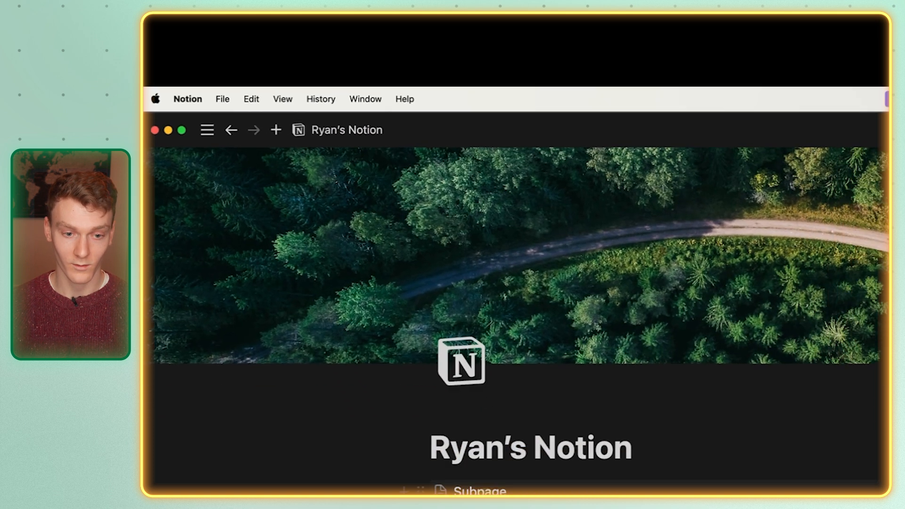
{"action": "left_click", "coordinate": [480, 491]}
{"action": "left_click", "coordinate": [394, 181]}
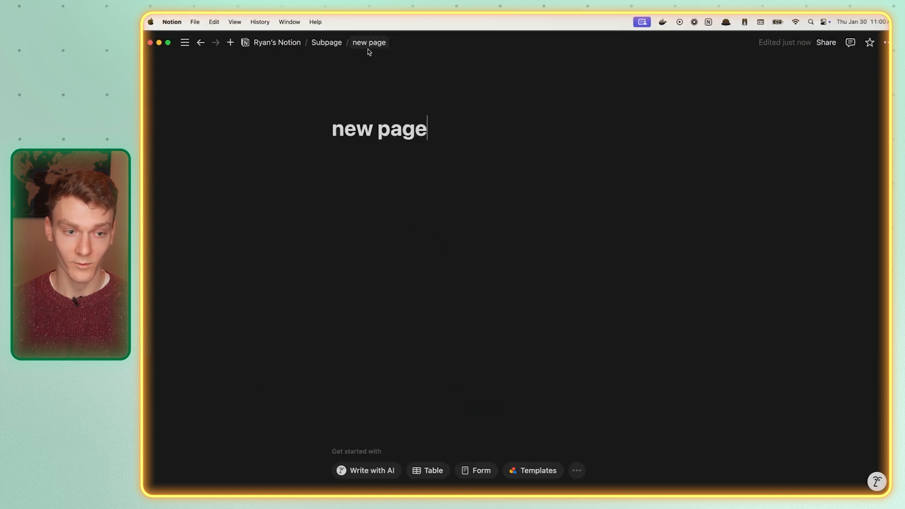
- Show the sidebar, expand the top-level page and Subpage to view the nesting, and collapse everything again
{"action": "left_click", "coordinate": [184, 43]}
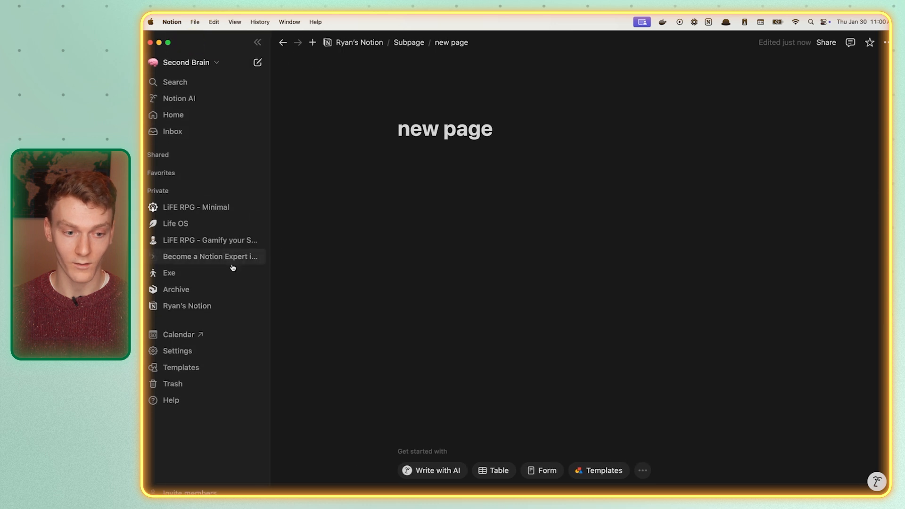
{"action": "left_click", "coordinate": [159, 308]}
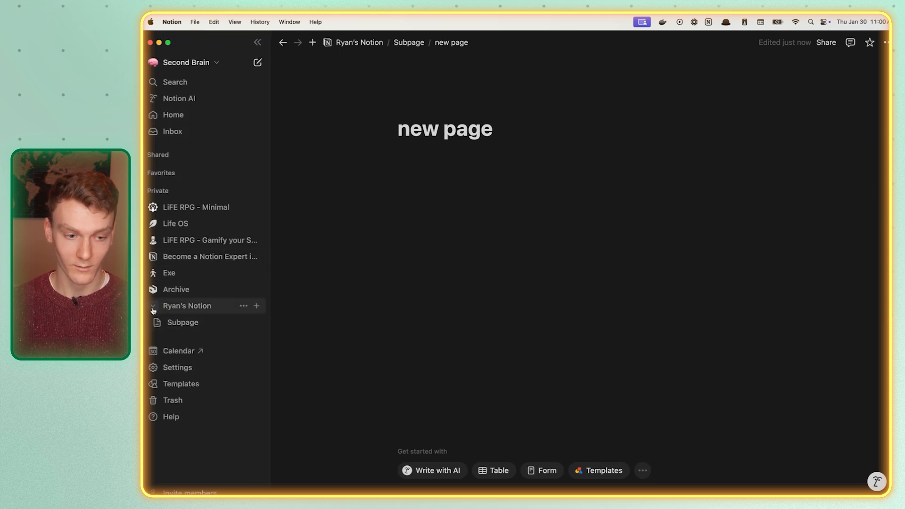
{"action": "left_click", "coordinate": [157, 322]}
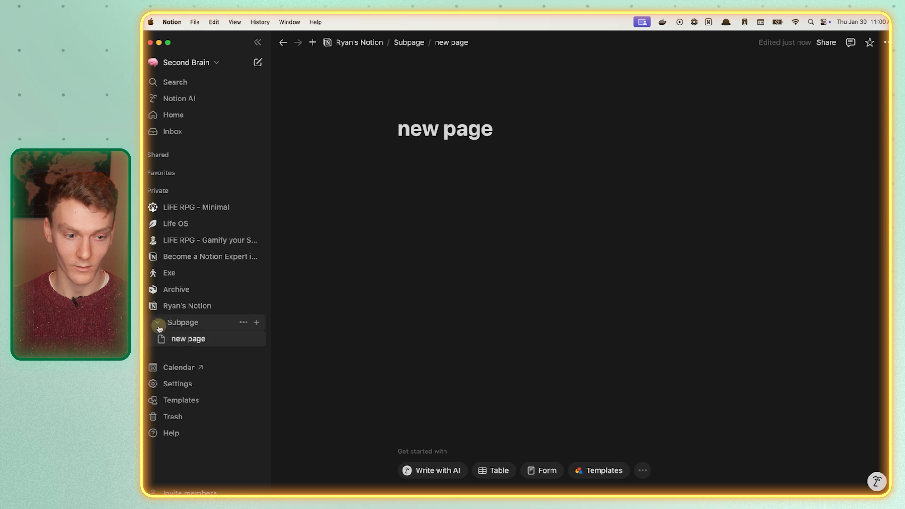
{"action": "left_click", "coordinate": [159, 325]}
{"action": "left_click", "coordinate": [158, 310]}
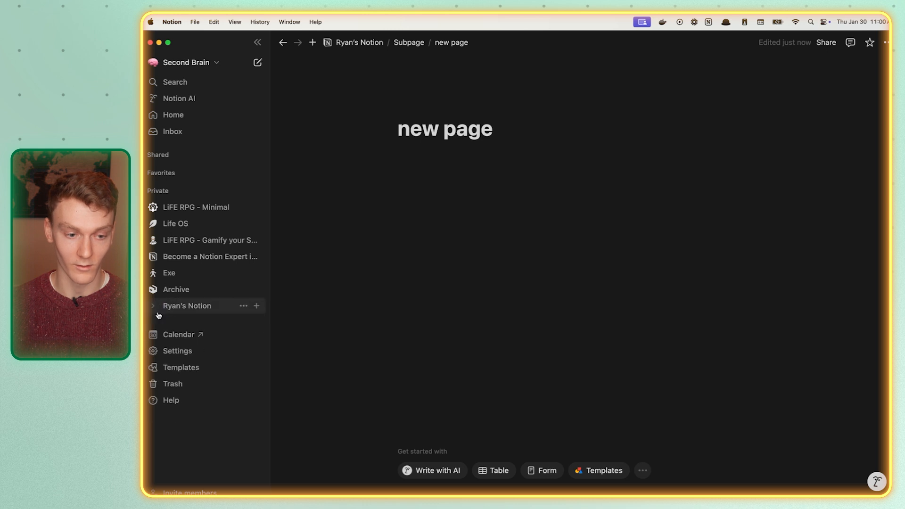
{"action": "left_click", "coordinate": [256, 45]}
- Navigate up to Subpage and the top-level page, look into Subpage once more, and return to the top level
{"action": "left_click", "coordinate": [326, 43]}
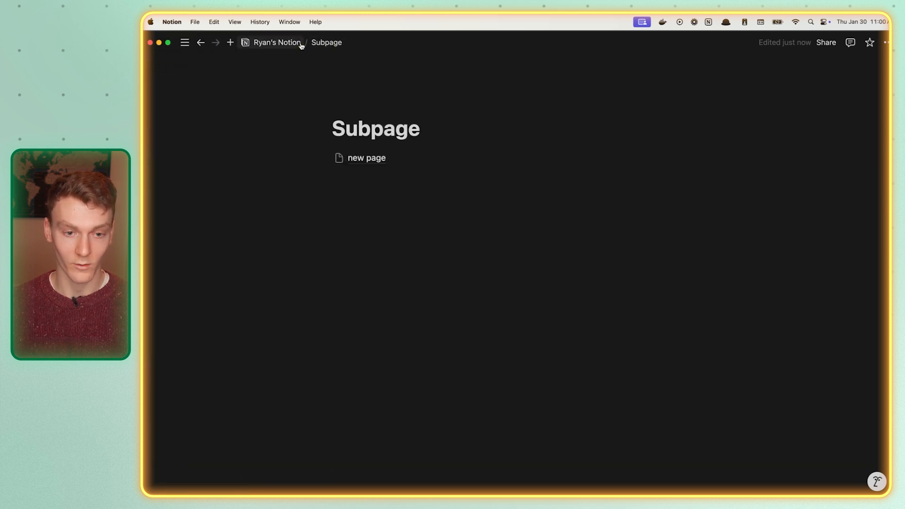
{"action": "left_click", "coordinate": [371, 283]}
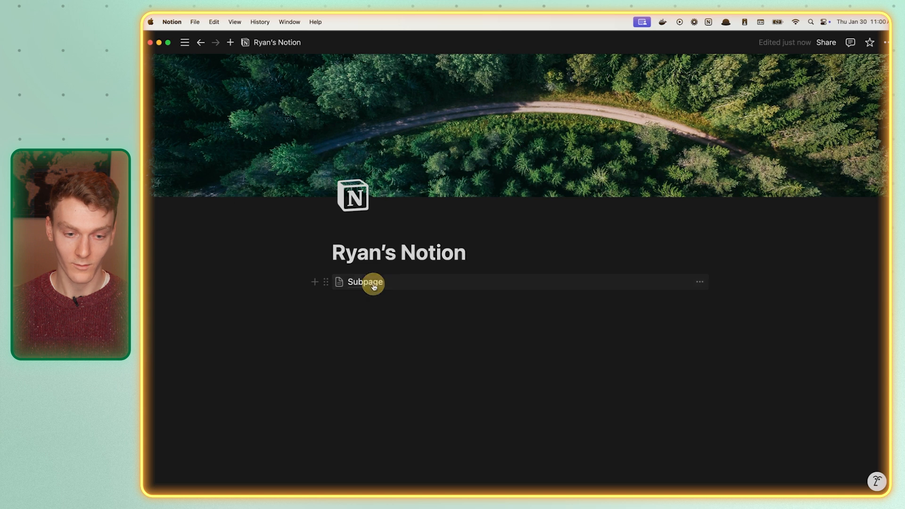
{"action": "left_click", "coordinate": [296, 46]}
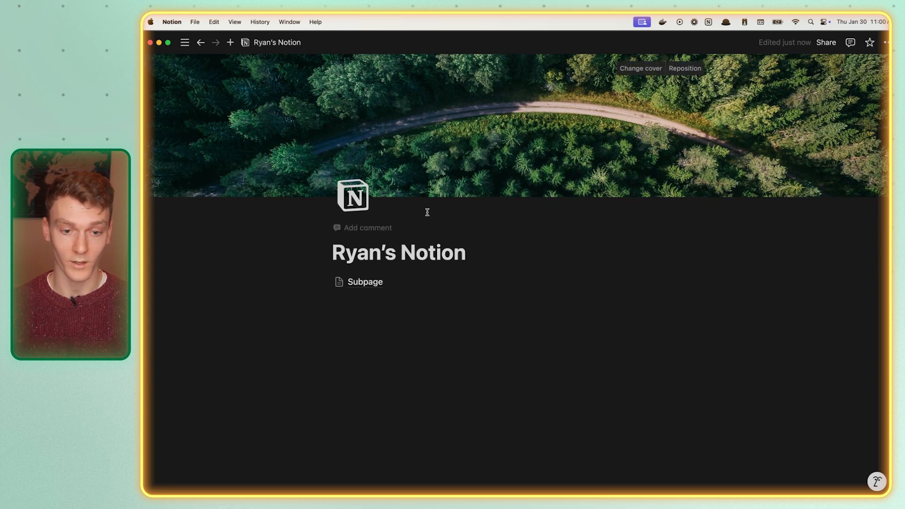
- Open Subpage, add the bulleted item "eroewtj[ewt" below the "new page" link, and end the list
{"action": "left_click", "coordinate": [369, 282]}
{"action": "left_click", "coordinate": [374, 234]}
{"action": "type", "text": "- eroewtj[ewt"}
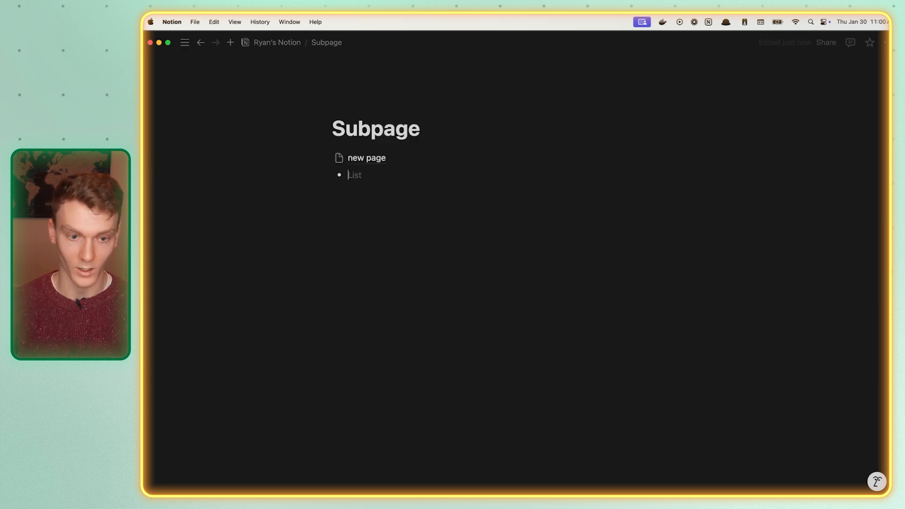
{"action": "key", "text": "Return"}
{"action": "key", "text": "Return"}
- Add the separate text lines "ewr", "ewr", "we", "r", "wer", "ew" and "r" below the bulleted item
{"action": "type", "text": "ewr"}
{"action": "key", "text": "Return"}
{"action": "type", "text": "ewr"}
{"action": "key", "text": "Return"}
{"action": "type", "text": "we"}
{"action": "key", "text": "Return"}
{"action": "type", "text": "r"}
{"action": "key", "text": "Return"}
{"action": "type", "text": "wer"}
{"action": "key", "text": "Return"}
{"action": "type", "text": "ew"}
{"action": "key", "text": "Return"}
{"action": "type", "text": "r"}
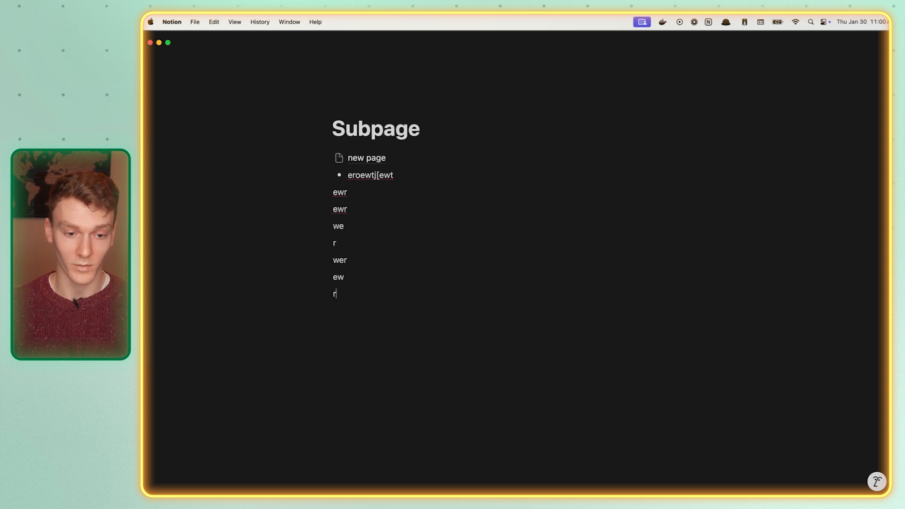
- Add a Heading 1 reading "ew" below the text lines, followed by the text lines "r" and "ewr"
{"action": "key", "text": "Return"}
{"action": "type", "text": "/h1"}
{"action": "key", "text": "Return"}
{"action": "type", "text": "ew"}
{"action": "key", "text": "Return"}
{"action": "type", "text": "r"}
{"action": "key", "text": "Return"}
{"action": "type", "text": "ewr"}
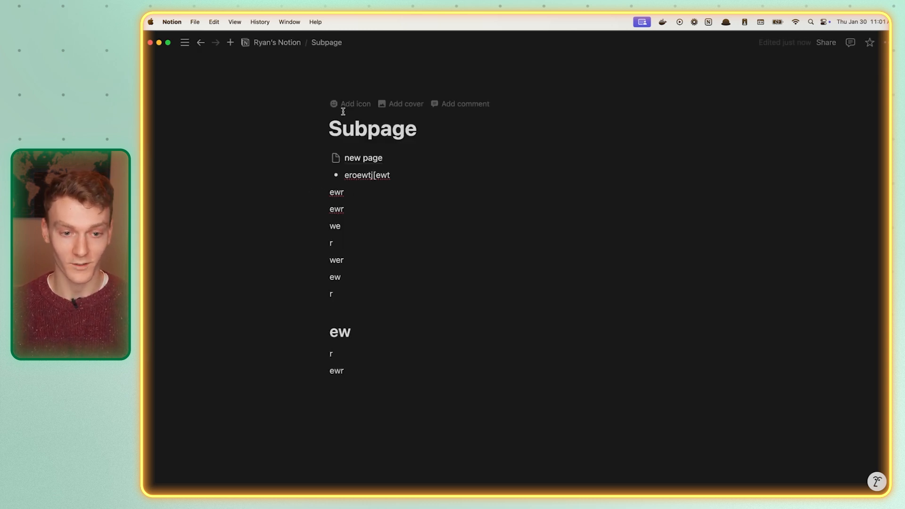
- Open "new page" and go back up through Subpage to the top-level page
{"action": "left_click", "coordinate": [376, 157]}
{"action": "left_click", "coordinate": [327, 42]}
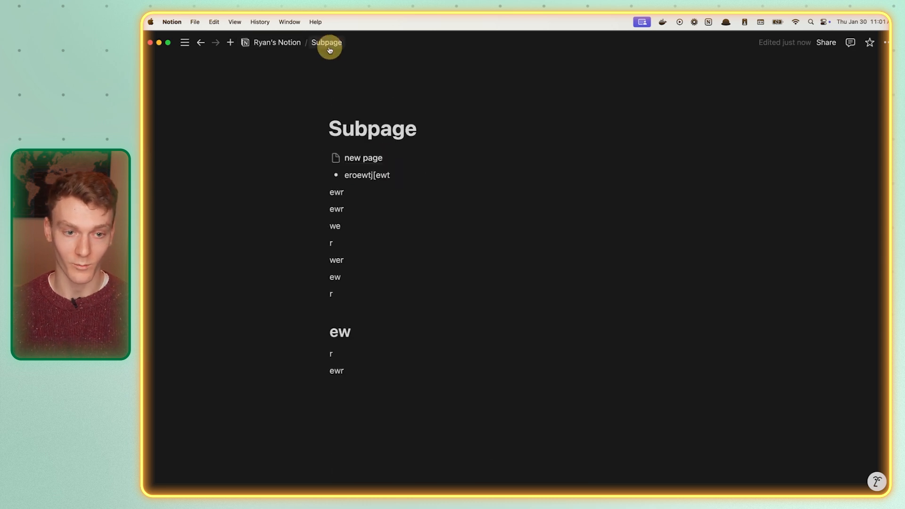
{"action": "left_click", "coordinate": [278, 42]}
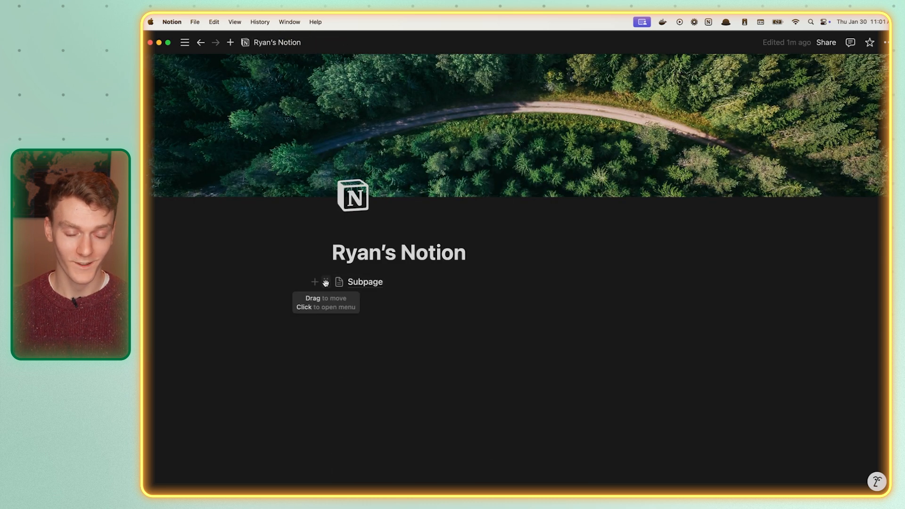
- Turn the Subpage block on the top-level page into a to-do list item
{"action": "left_click", "coordinate": [326, 282]}
{"action": "mouse_move", "coordinate": [283, 220]}
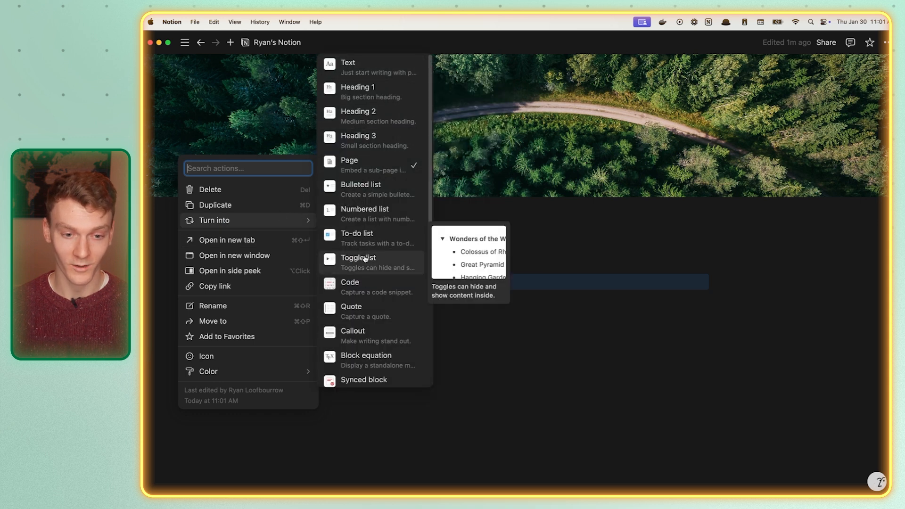
{"action": "left_click", "coordinate": [365, 236]}
{"action": "scroll", "coordinate": [425, 208], "scroll_direction": "down", "scroll_amount": 3}
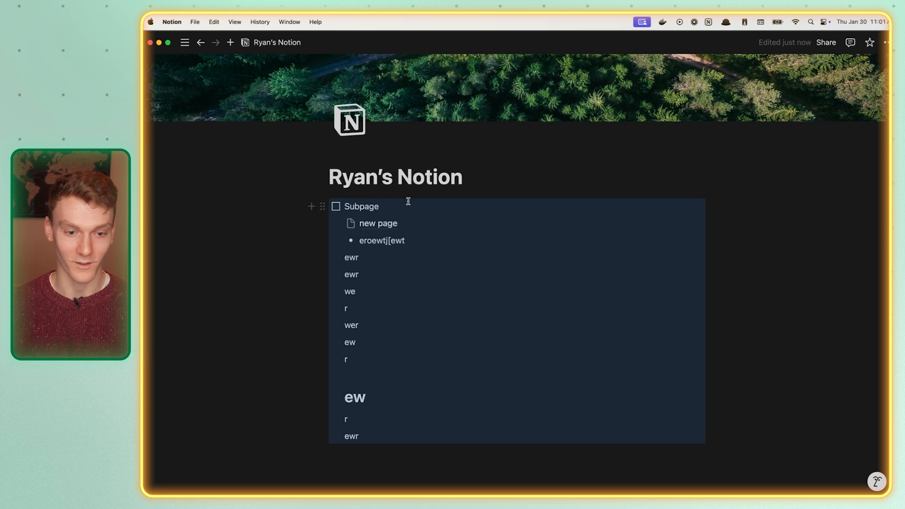
- Undo the conversion of the Subpage block into a to-do list item
{"action": "key", "text": "super+z"}
{"action": "left_click", "coordinate": [383, 302]}
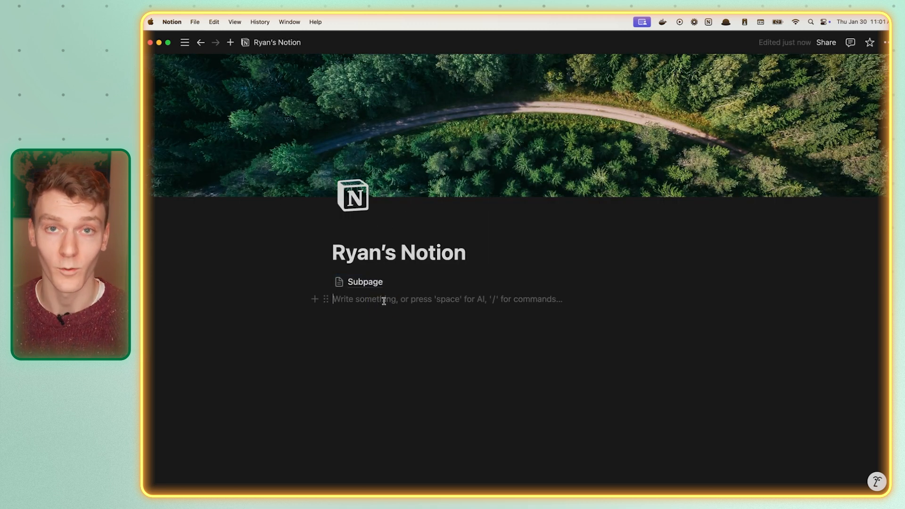
{"action": "left_click", "coordinate": [371, 311]}
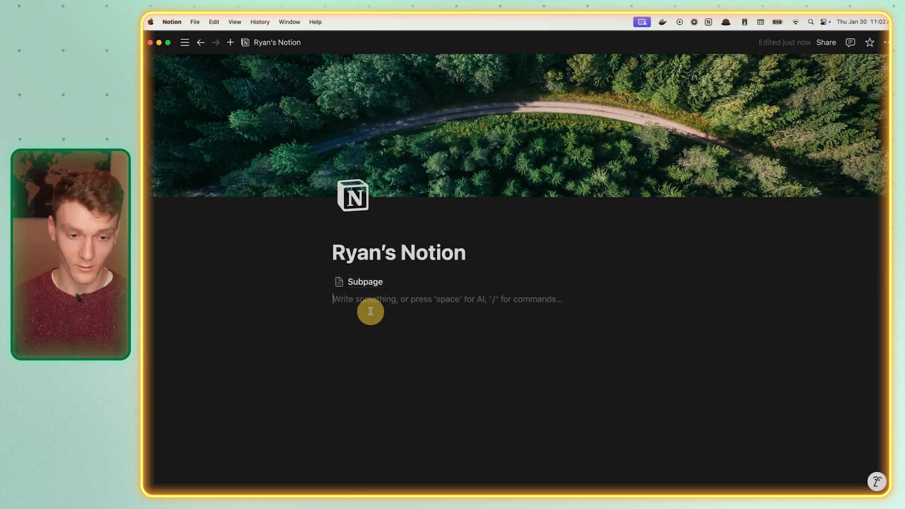
- Insert a link to the top-level page in "new page" inside Subpage
{"action": "left_click", "coordinate": [364, 283]}
{"action": "left_click", "coordinate": [362, 163]}
{"action": "left_click", "coordinate": [366, 159]}
{"action": "type", "text": "/pag"}
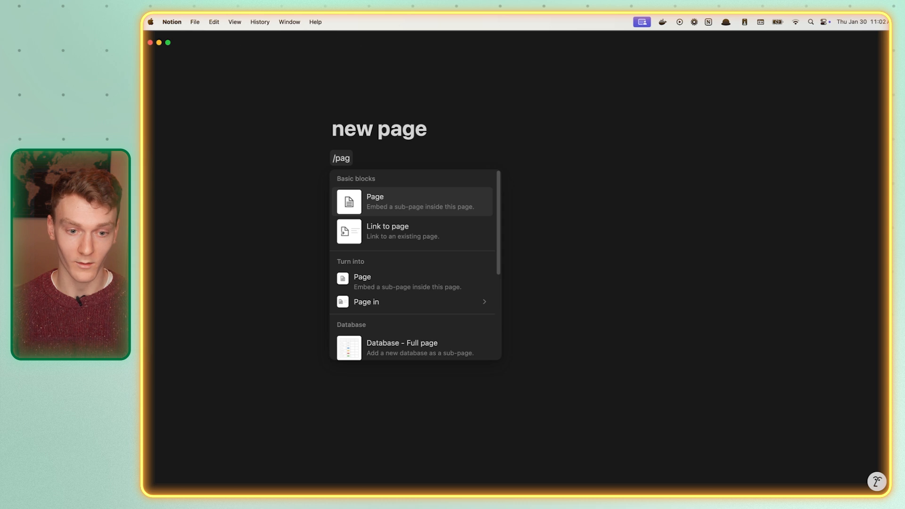
{"action": "left_click", "coordinate": [390, 232]}
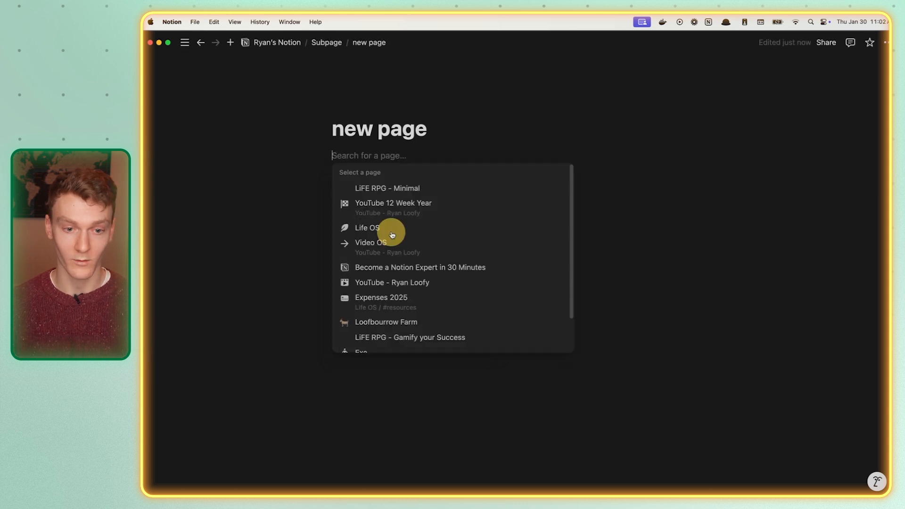
{"action": "type", "text": "ryan's notion"}
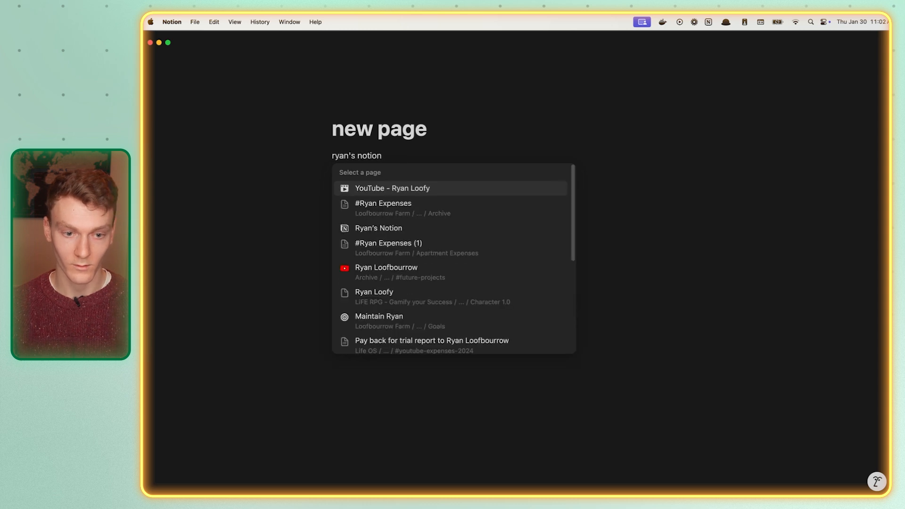
{"action": "left_click", "coordinate": [394, 188]}
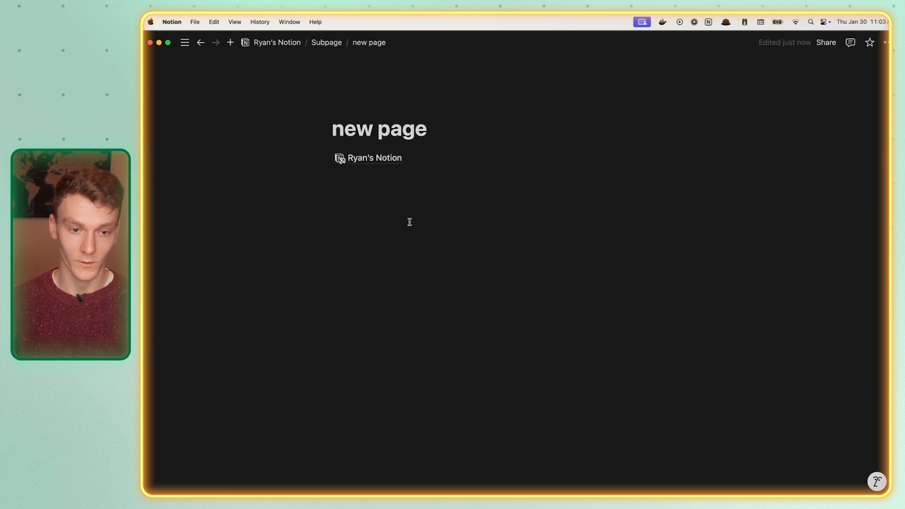
- Follow the link to the top-level page, go down through Subpage to "new page" and follow the link again
{"action": "left_click", "coordinate": [371, 159]}
{"action": "left_click", "coordinate": [367, 281]}
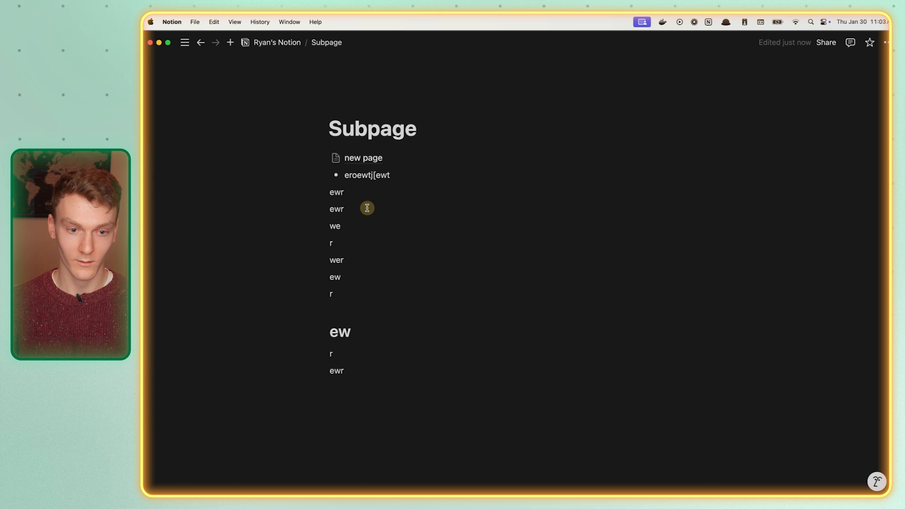
{"action": "left_click", "coordinate": [373, 158]}
{"action": "left_click", "coordinate": [370, 156]}
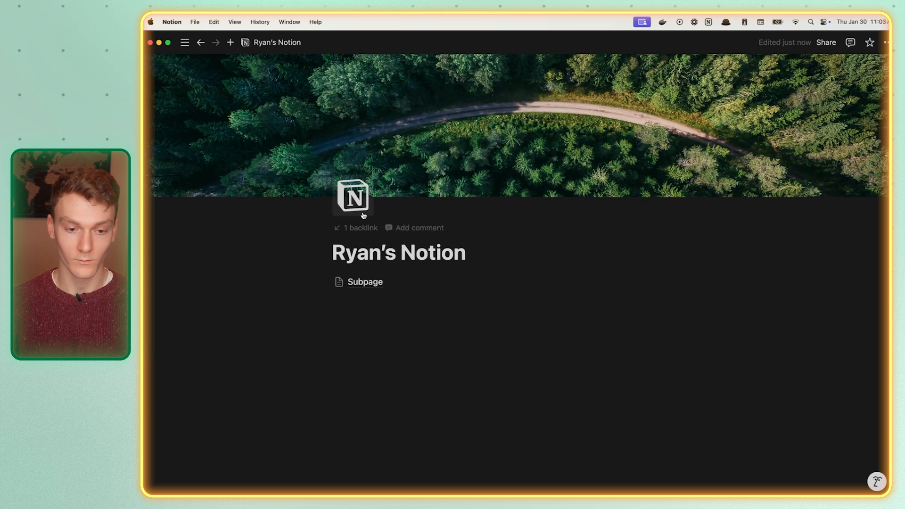
- Delete the Subpage block from the top-level page
{"action": "left_click_drag", "start_coordinate": [382, 309], "coordinate": [336, 282]}
{"action": "key", "text": "BackSpace"}
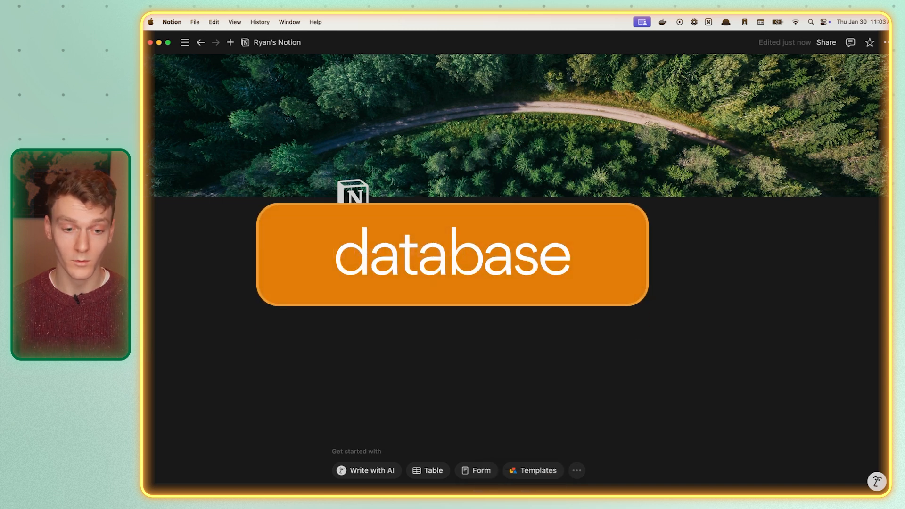
- Look through the available database blocks and insert a full-page database on the top-level page
{"action": "type", "text": "/"}
{"action": "scroll", "coordinate": [402, 331], "scroll_direction": "down", "scroll_amount": 3}
{"action": "scroll", "coordinate": [403, 331], "scroll_direction": "down", "scroll_amount": 10}
{"action": "scroll", "coordinate": [410, 331], "scroll_direction": "down", "scroll_amount": 6}
{"action": "scroll", "coordinate": [411, 334], "scroll_direction": "up", "scroll_amount": 5}
{"action": "scroll", "coordinate": [411, 335], "scroll_direction": "down", "scroll_amount": 3}
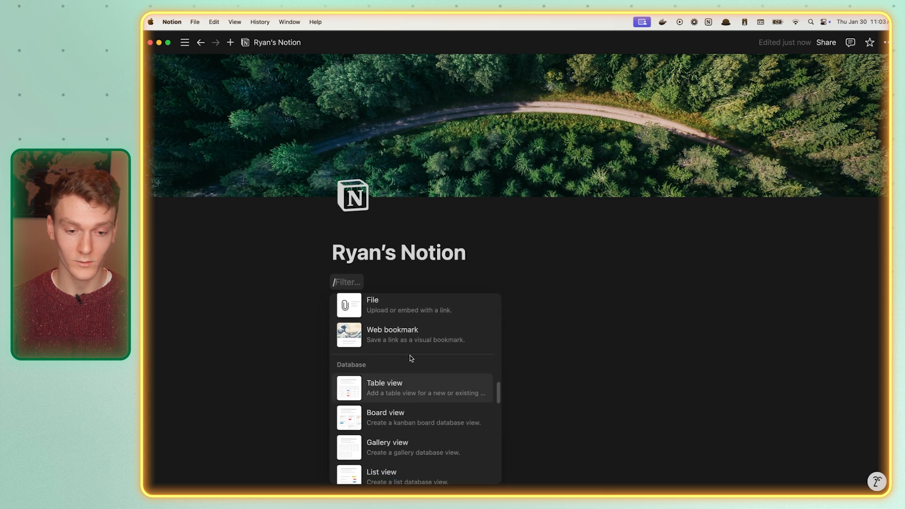
{"action": "scroll", "coordinate": [410, 358], "scroll_direction": "down", "scroll_amount": 1}
{"action": "scroll", "coordinate": [411, 354], "scroll_direction": "down", "scroll_amount": 3}
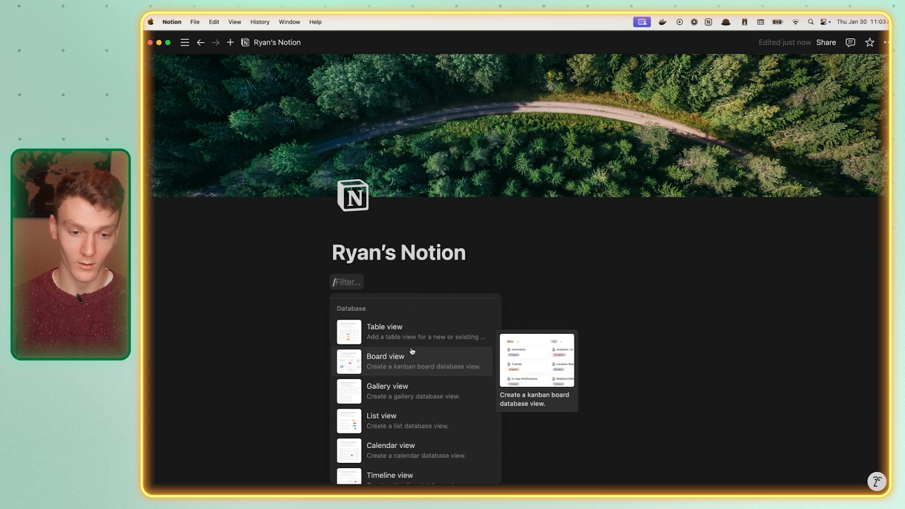
{"action": "scroll", "coordinate": [405, 339], "scroll_direction": "down", "scroll_amount": 2}
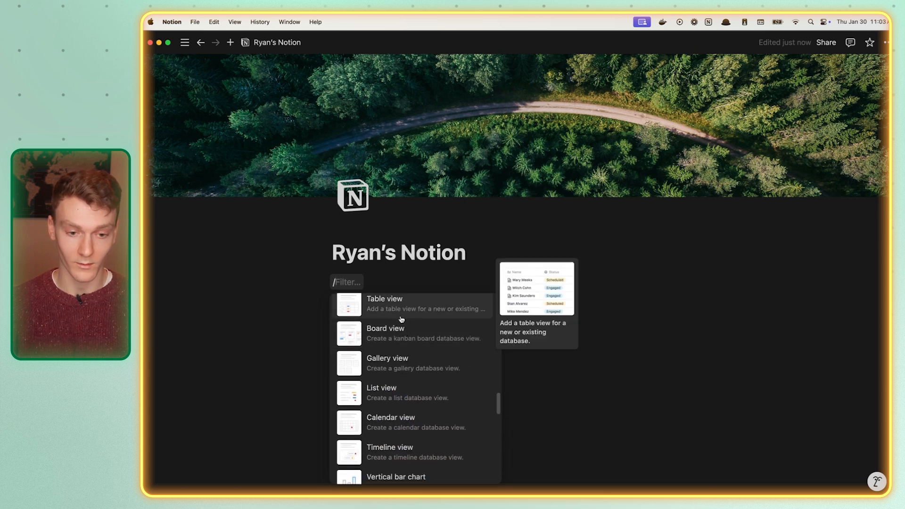
{"action": "scroll", "coordinate": [410, 362], "scroll_direction": "down", "scroll_amount": 6}
{"action": "scroll", "coordinate": [421, 374], "scroll_direction": "down", "scroll_amount": 5}
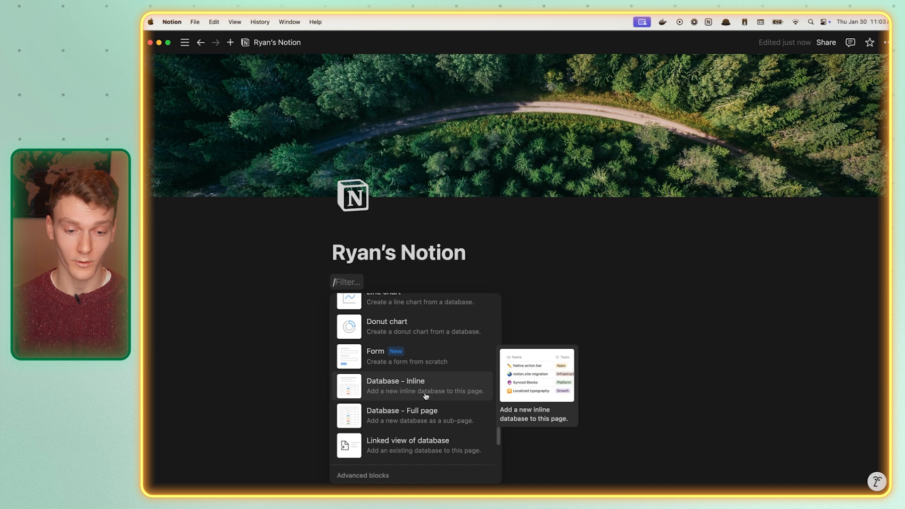
{"action": "left_click", "coordinate": [429, 421]}
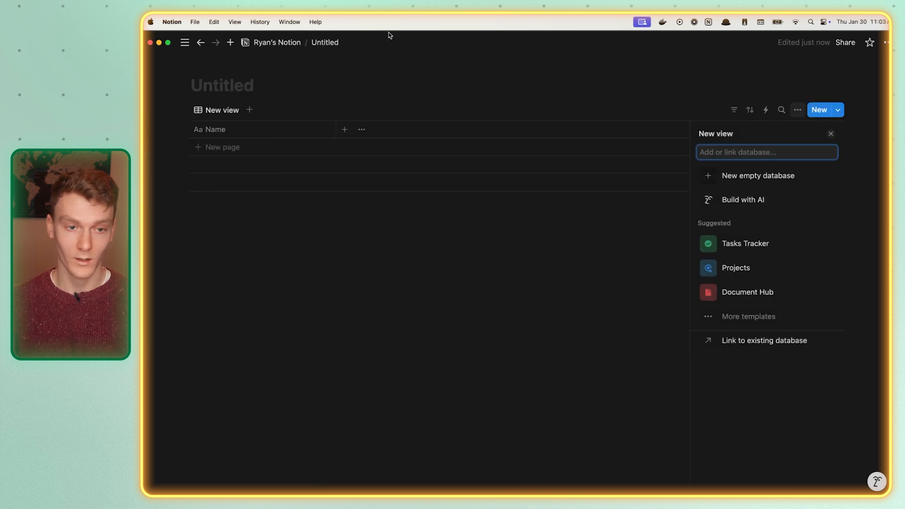
- Return to the top-level page and delete the untitled full-page database from it
{"action": "left_click", "coordinate": [288, 42]}
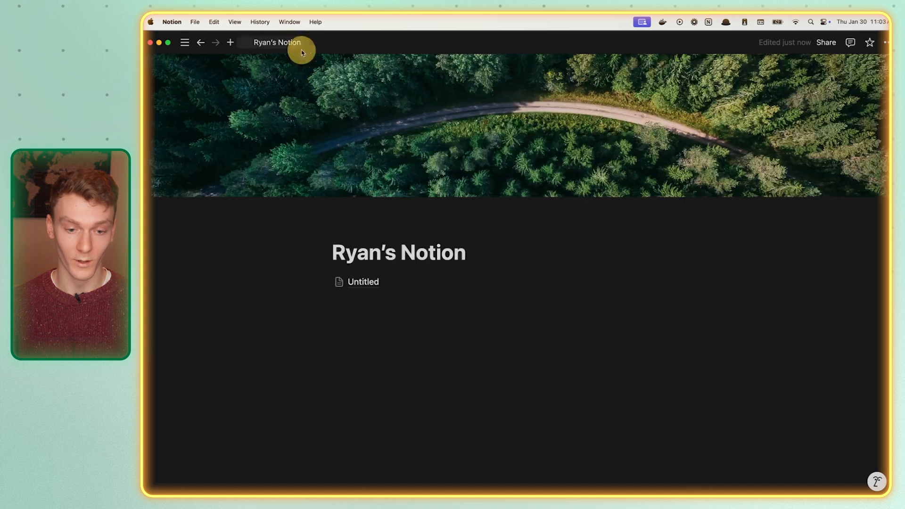
{"action": "left_click", "coordinate": [324, 281]}
{"action": "left_click", "coordinate": [255, 173]}
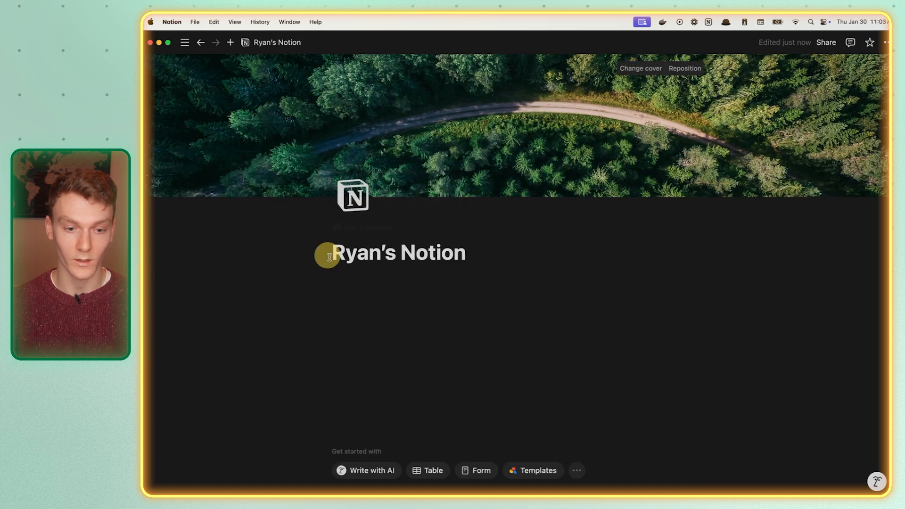
- Insert an inline database on the top-level page as a new blank table
{"action": "left_click", "coordinate": [370, 287]}
{"action": "type", "text": "/data"}
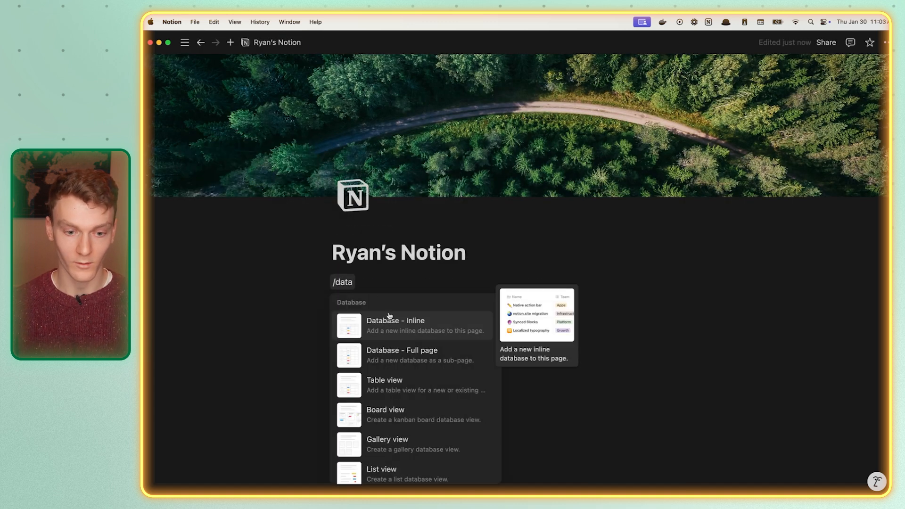
{"action": "type", "text": "base"}
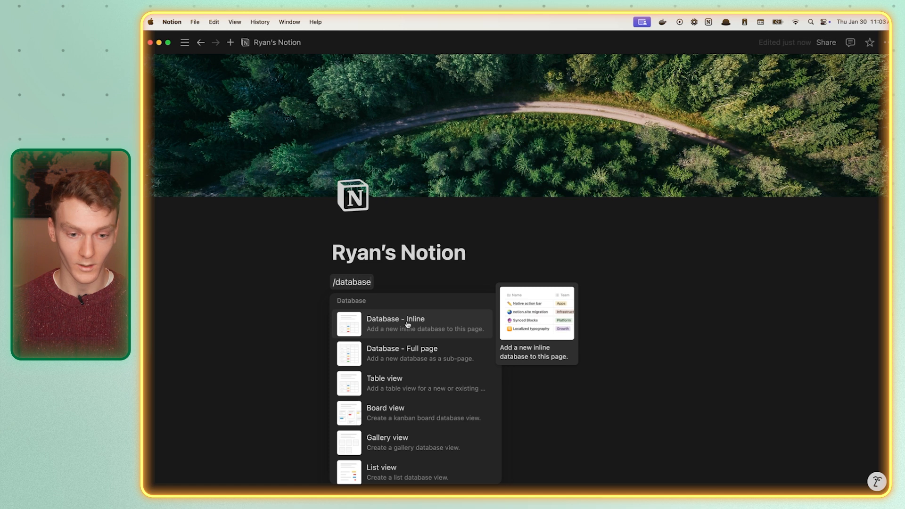
{"action": "scroll", "coordinate": [413, 347], "scroll_direction": "down", "scroll_amount": 2}
{"action": "scroll", "coordinate": [413, 347], "scroll_direction": "down", "scroll_amount": 5}
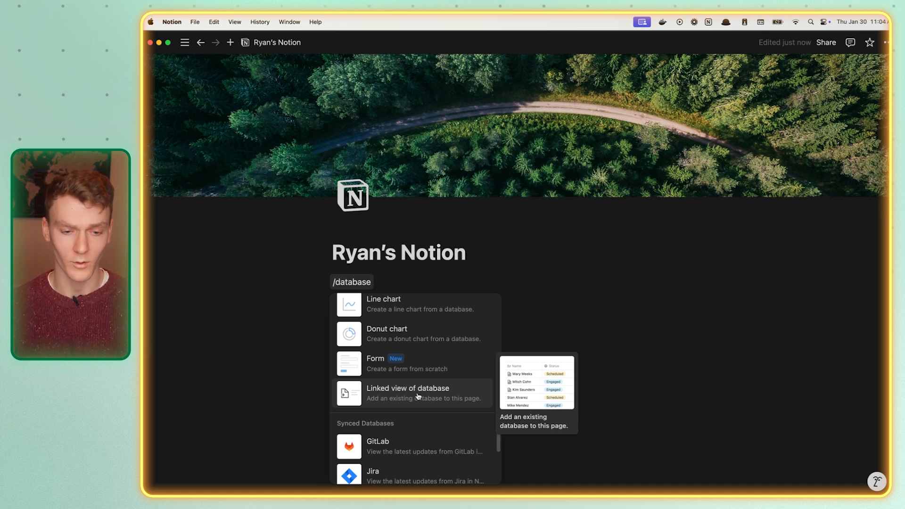
{"action": "scroll", "coordinate": [417, 396], "scroll_direction": "up", "scroll_amount": 10}
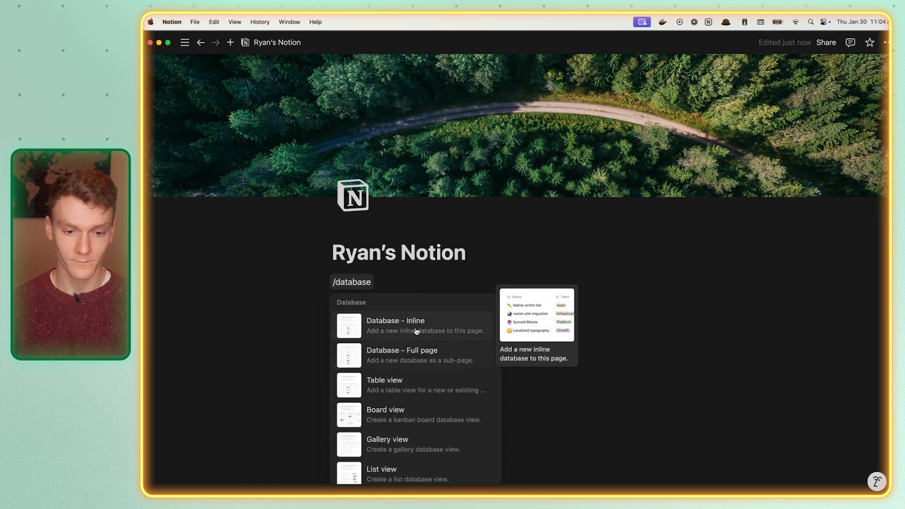
{"action": "left_click", "coordinate": [421, 326]}
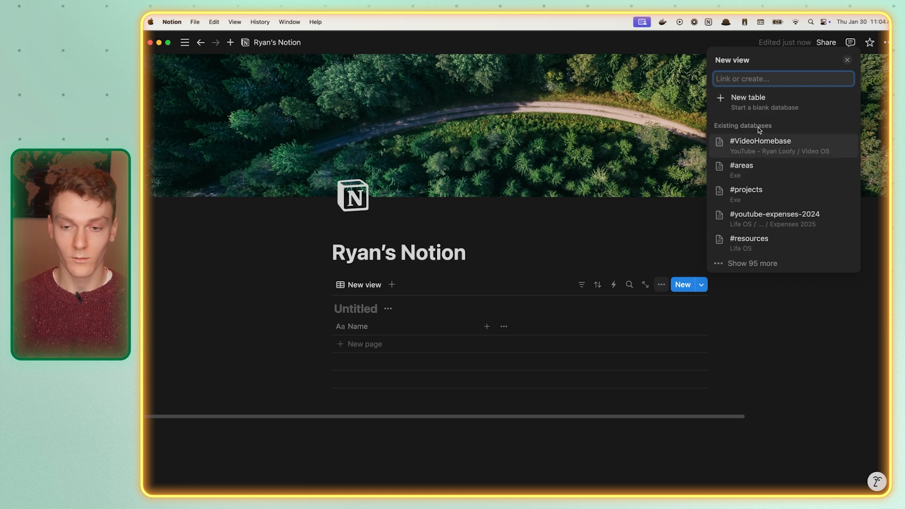
{"action": "left_click", "coordinate": [778, 108]}
- Title the inline database "#projects" and hide the database title
{"action": "left_click", "coordinate": [349, 310]}
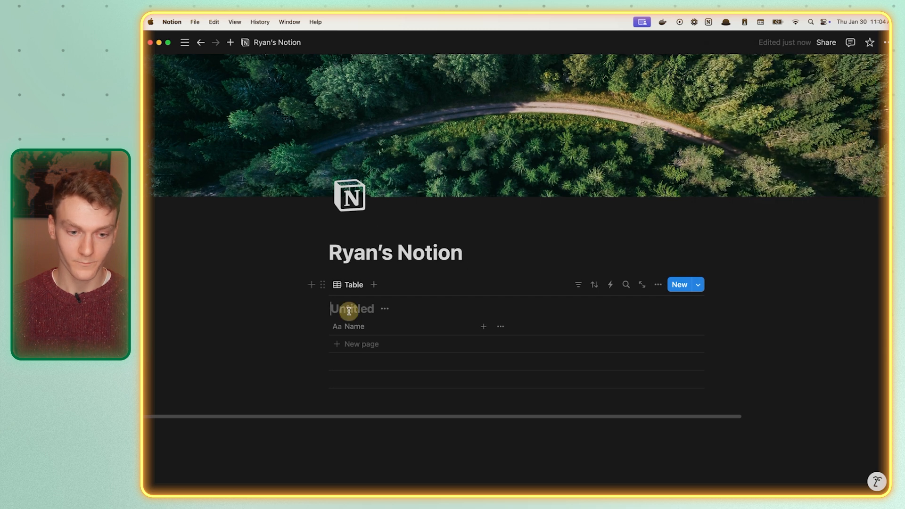
{"action": "type", "text": "#"}
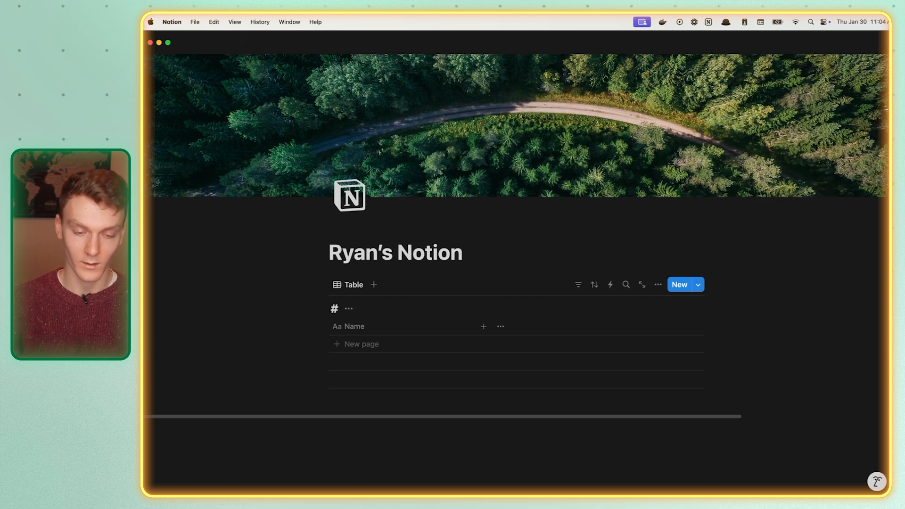
{"action": "type", "text": "projects"}
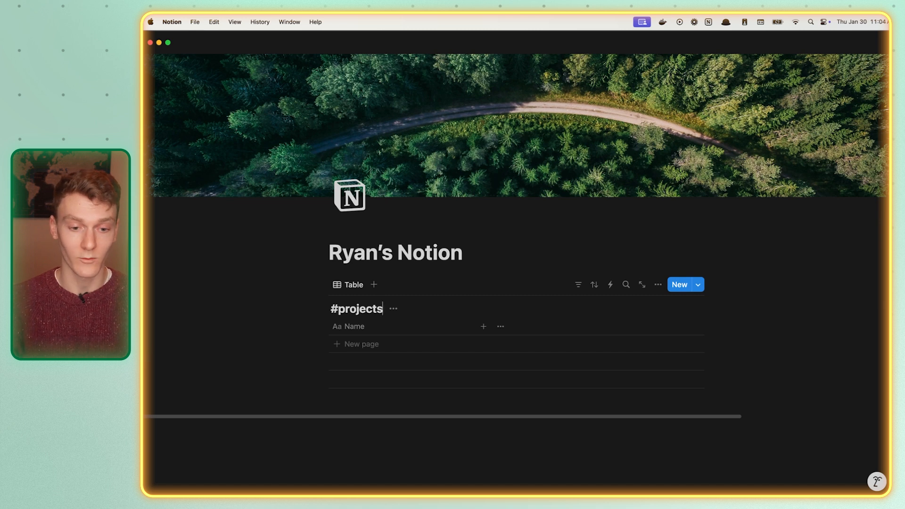
{"action": "left_click", "coordinate": [386, 309]}
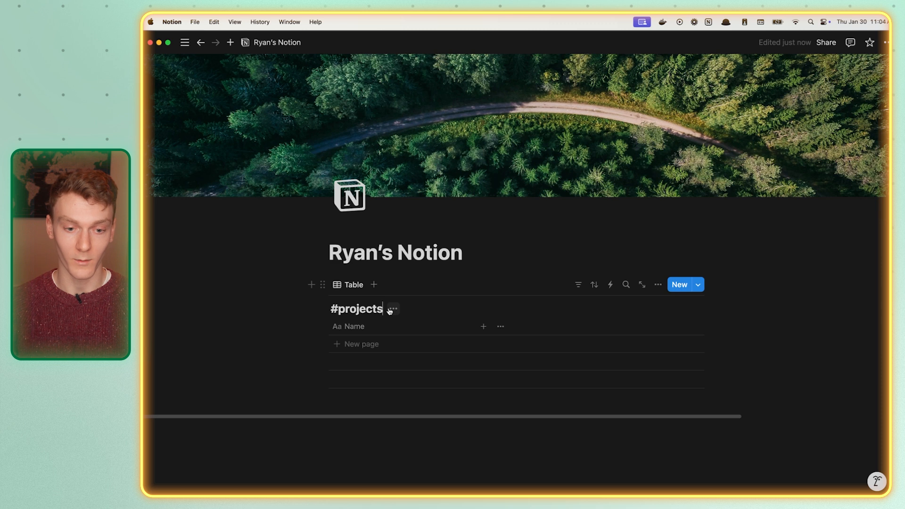
{"action": "left_click", "coordinate": [391, 310]}
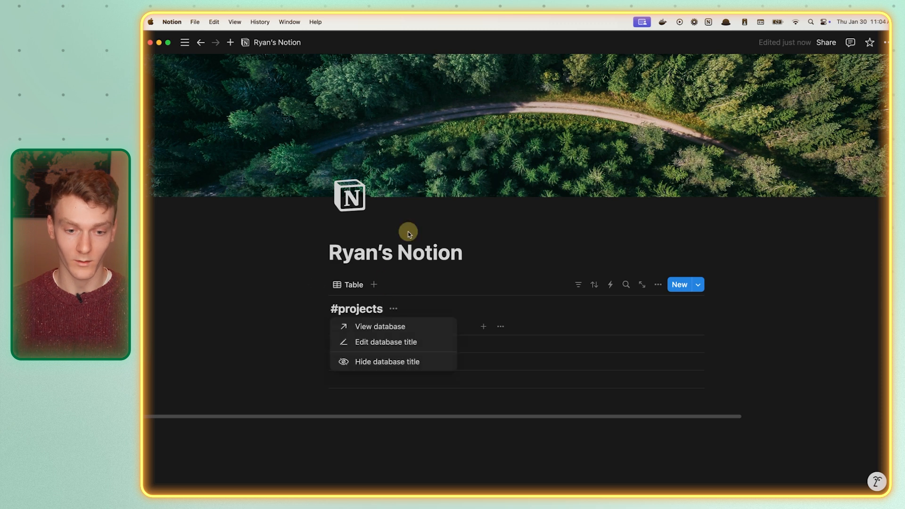
{"action": "left_click", "coordinate": [415, 361]}
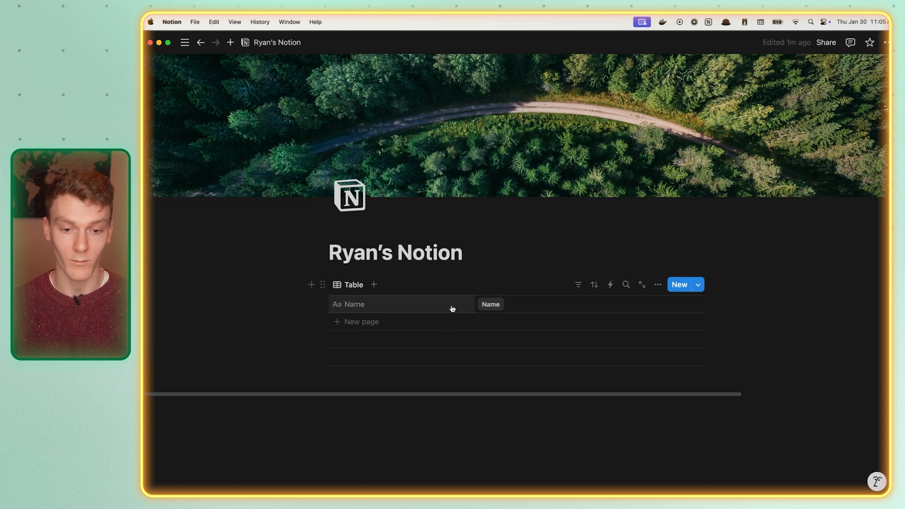
- Add an unnamed entry to the table, open it as a page and close it again
{"action": "left_click", "coordinate": [420, 324]}
{"action": "left_click", "coordinate": [443, 288]}
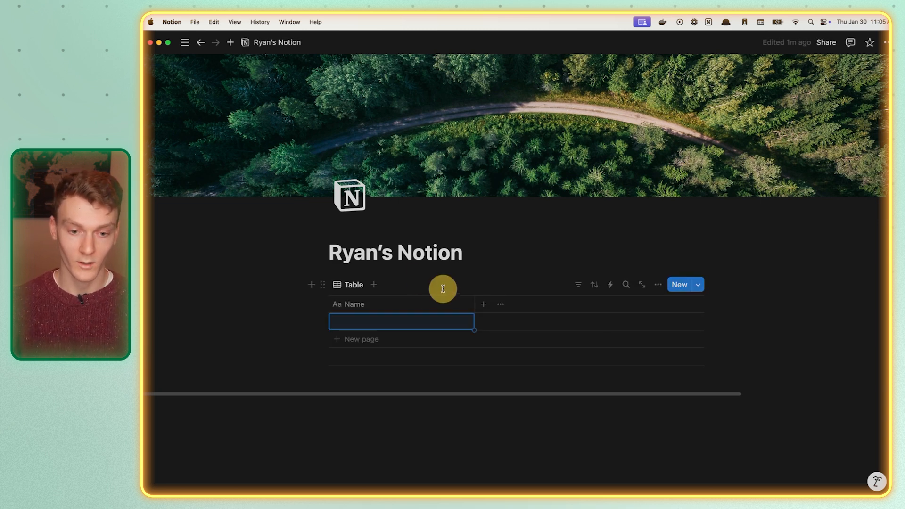
{"action": "left_click", "coordinate": [455, 321]}
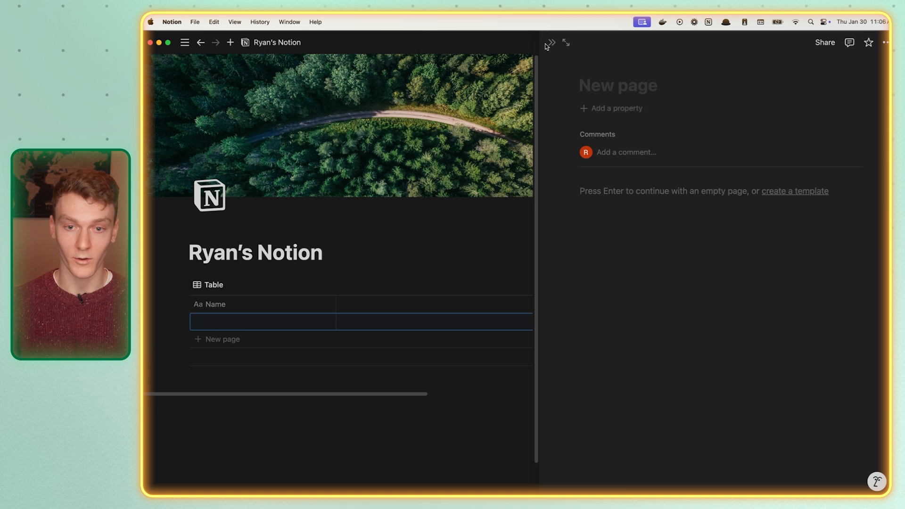
{"action": "left_click", "coordinate": [551, 42]}
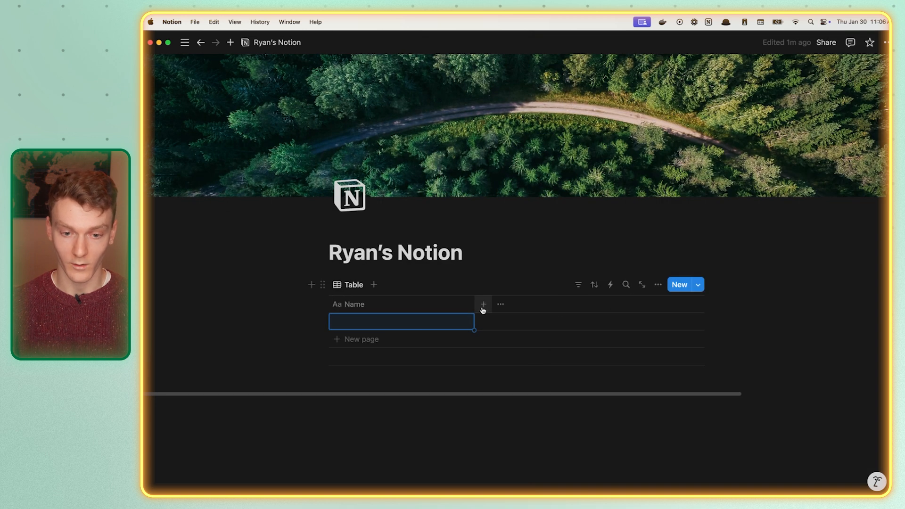
- Add a Checkbox property to the table and tick it for the unnamed entry
{"action": "left_click", "coordinate": [483, 305]}
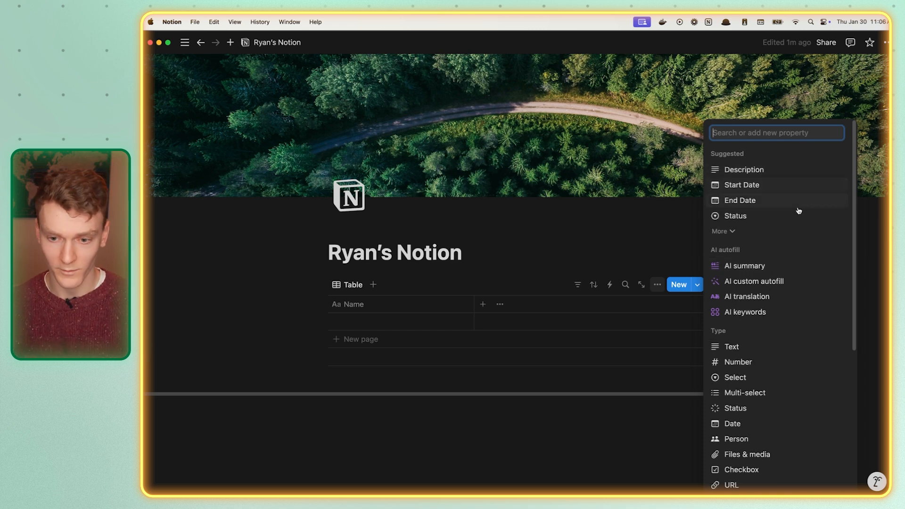
{"action": "scroll", "coordinate": [792, 222], "scroll_direction": "down", "scroll_amount": 3}
{"action": "scroll", "coordinate": [793, 222], "scroll_direction": "down", "scroll_amount": 1}
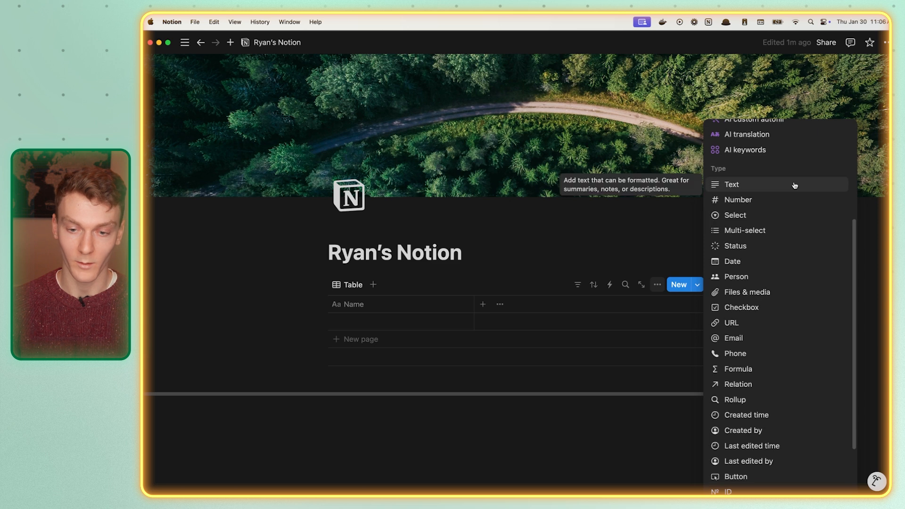
{"action": "scroll", "coordinate": [792, 184], "scroll_direction": "down", "scroll_amount": 1}
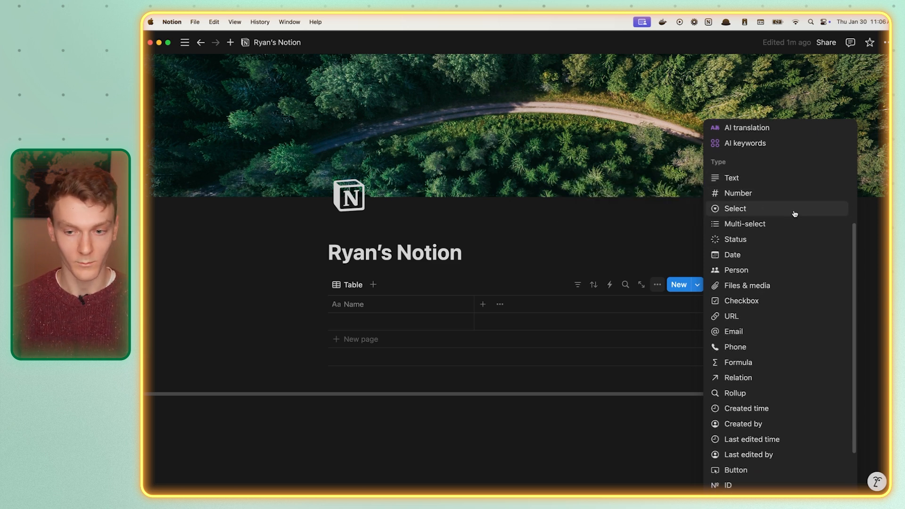
{"action": "scroll", "coordinate": [782, 196], "scroll_direction": "down", "scroll_amount": 2}
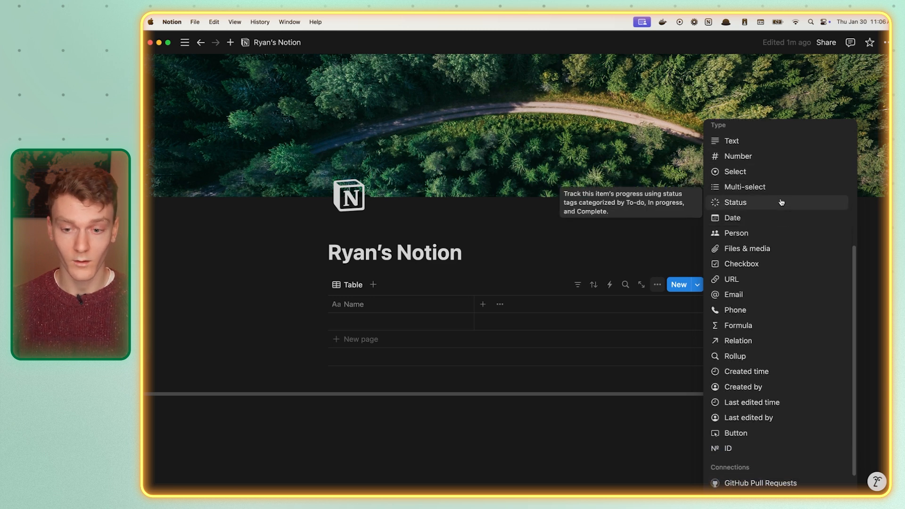
{"action": "left_click", "coordinate": [757, 265]}
{"action": "left_click", "coordinate": [483, 323]}
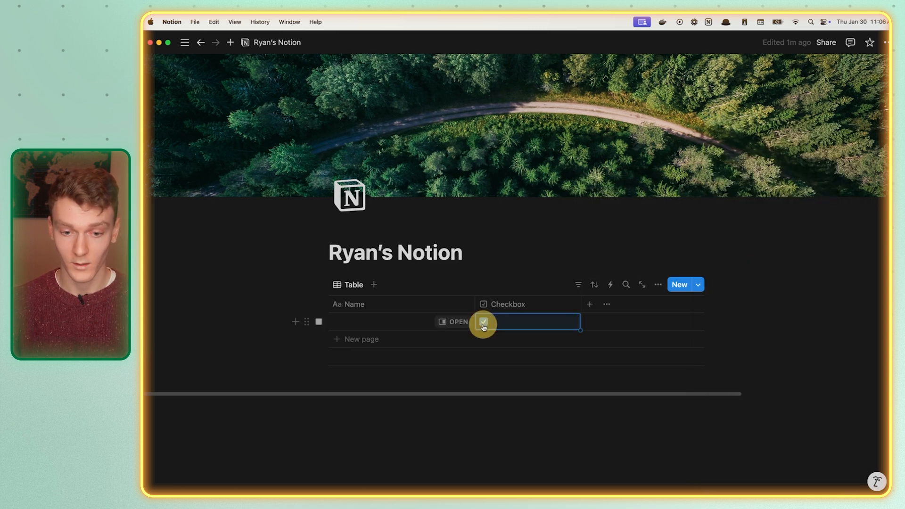
- Rename the table's Checkbox property as "Done?"
{"action": "left_click", "coordinate": [494, 306]}
{"action": "type", "text": "Done?"}
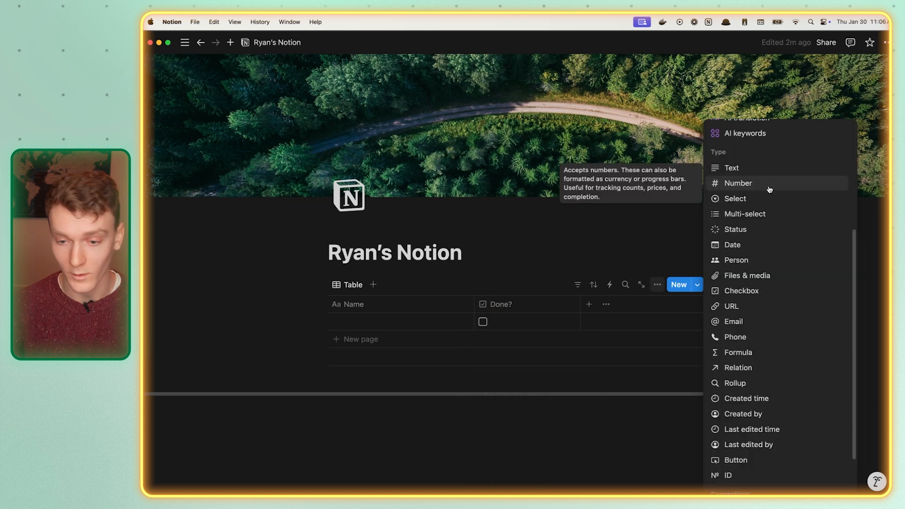
- Add a Select property to the table and name it "Status"
{"action": "scroll", "coordinate": [769, 189], "scroll_direction": "down", "scroll_amount": 1}
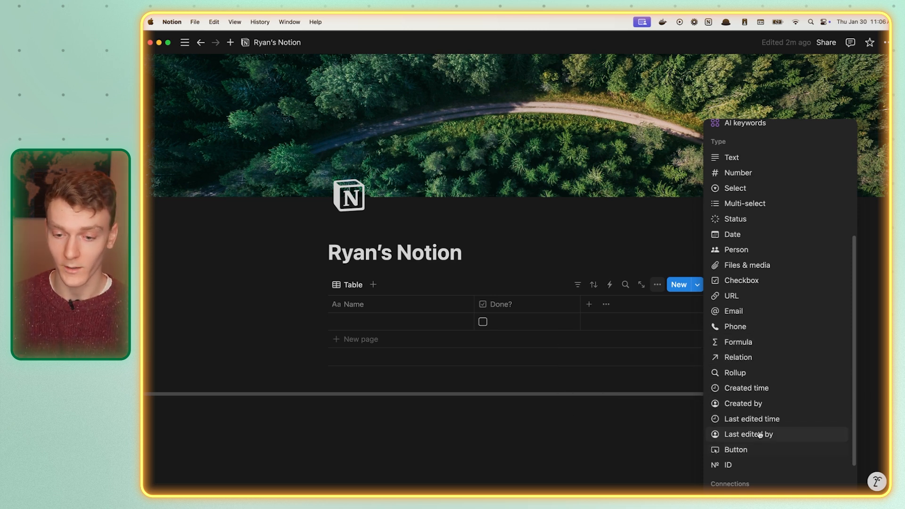
{"action": "scroll", "coordinate": [760, 317], "scroll_direction": "up", "scroll_amount": 3}
{"action": "scroll", "coordinate": [760, 264], "scroll_direction": "up", "scroll_amount": 1}
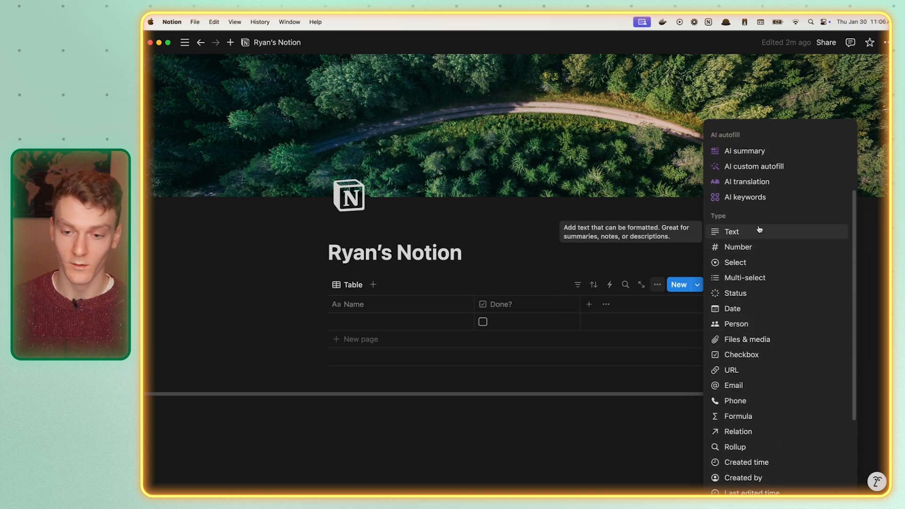
{"action": "left_click", "coordinate": [746, 264]}
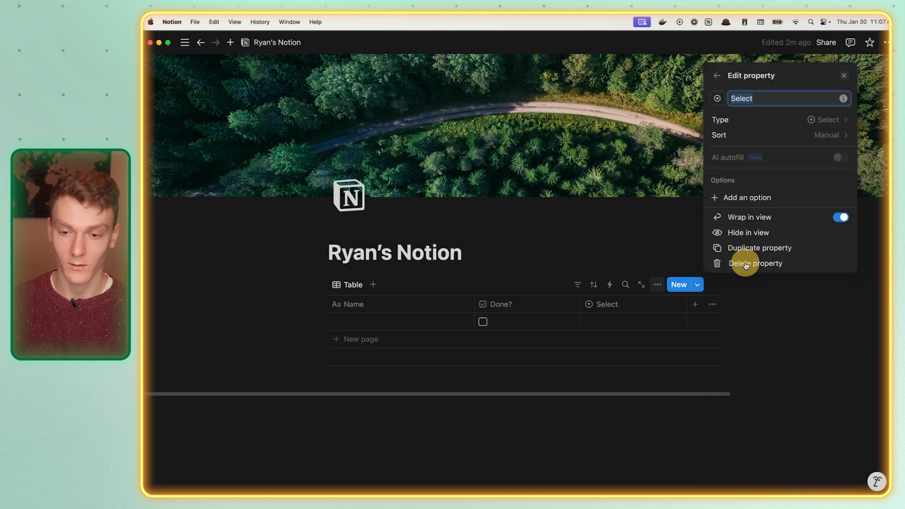
{"action": "type", "text": "Sa"}
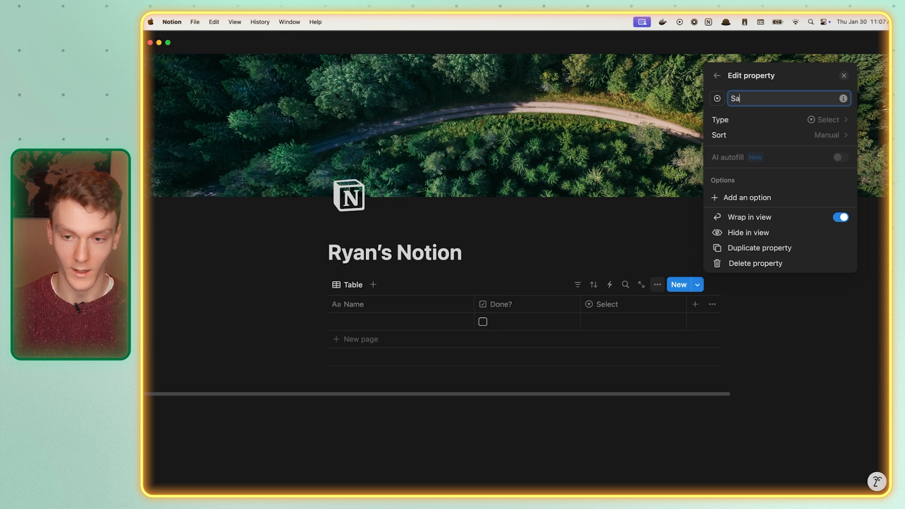
{"action": "type", "text": "atus"}
{"action": "key", "text": "Return"}
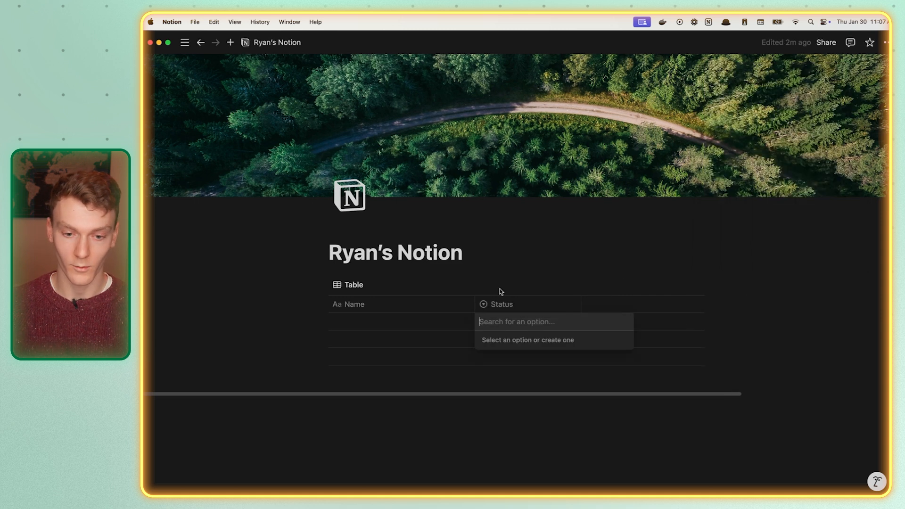
- Create the Status options "Active", "Future" and "Completed" from the unnamed entry's Status cell
{"action": "type", "text": "Active"}
{"action": "key", "text": "Return"}
{"action": "type", "text": "Future"}
{"action": "key", "text": "Return"}
{"action": "key", "text": "Return"}
{"action": "type", "text": "Compl"}
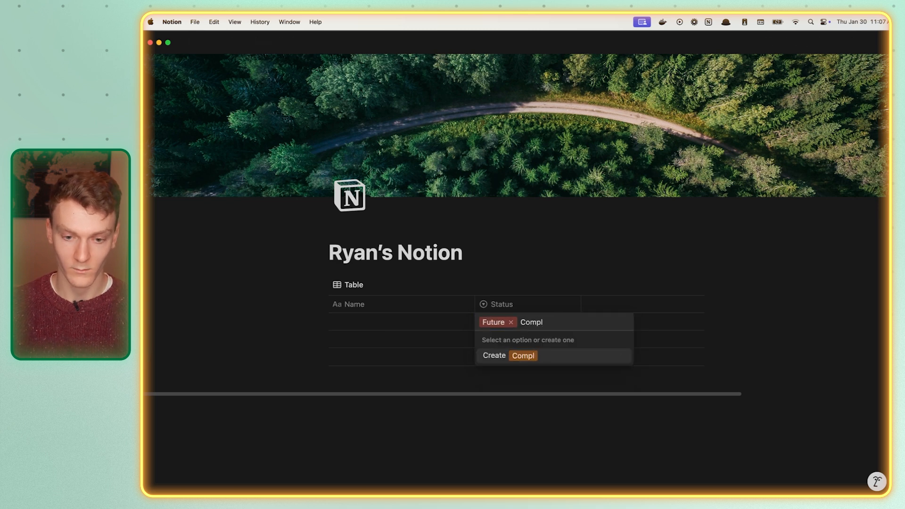
{"action": "type", "text": "eted"}
{"action": "key", "text": "Return"}
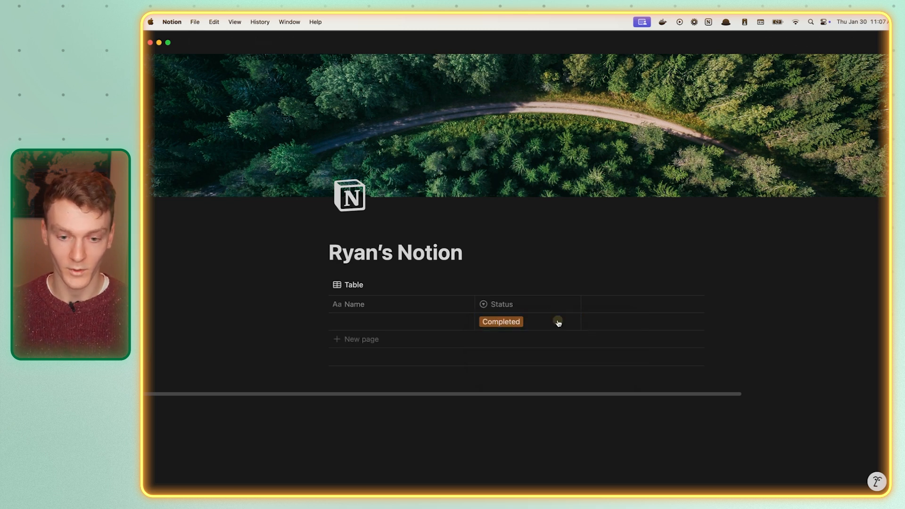
- Colour the Status options: Active red, Future blue and Completed green
{"action": "key", "text": "Return"}
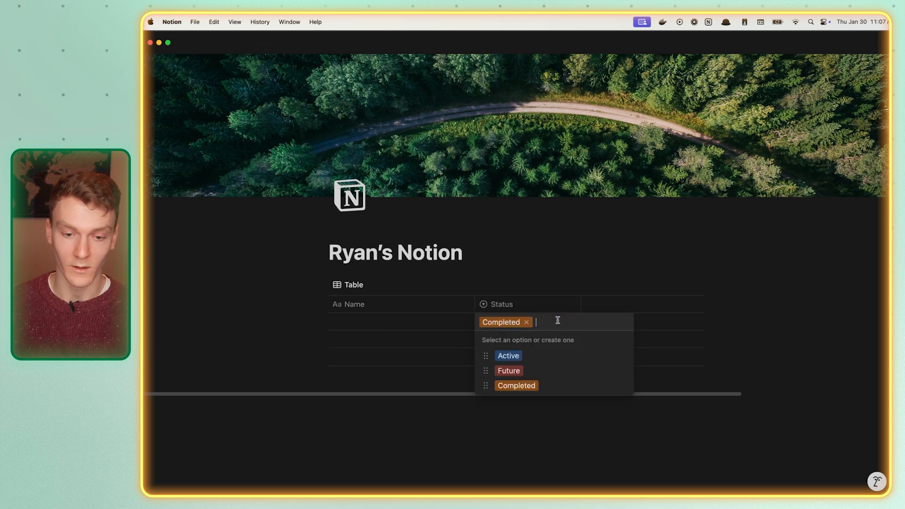
{"action": "left_click", "coordinate": [623, 355]}
{"action": "left_click", "coordinate": [612, 341]}
{"action": "left_click", "coordinate": [620, 375]}
{"action": "left_click", "coordinate": [623, 372]}
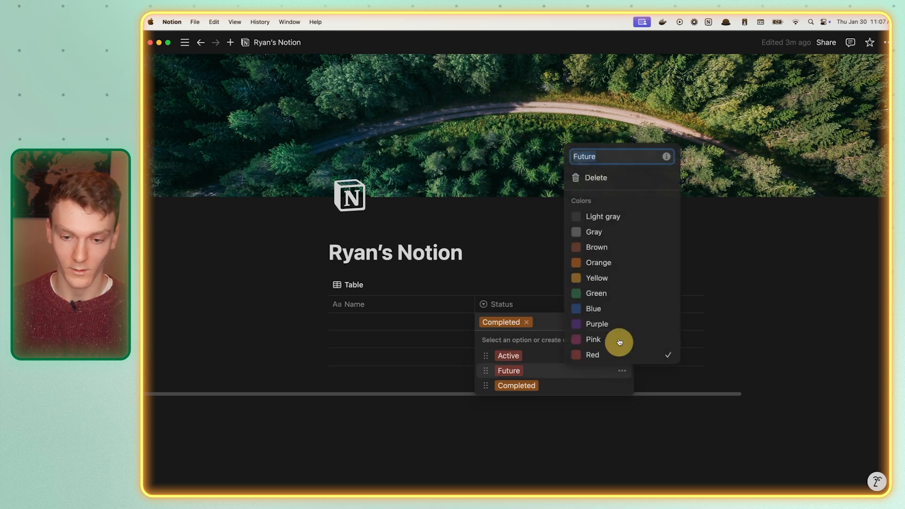
{"action": "left_click", "coordinate": [606, 307]}
{"action": "left_click", "coordinate": [622, 388]}
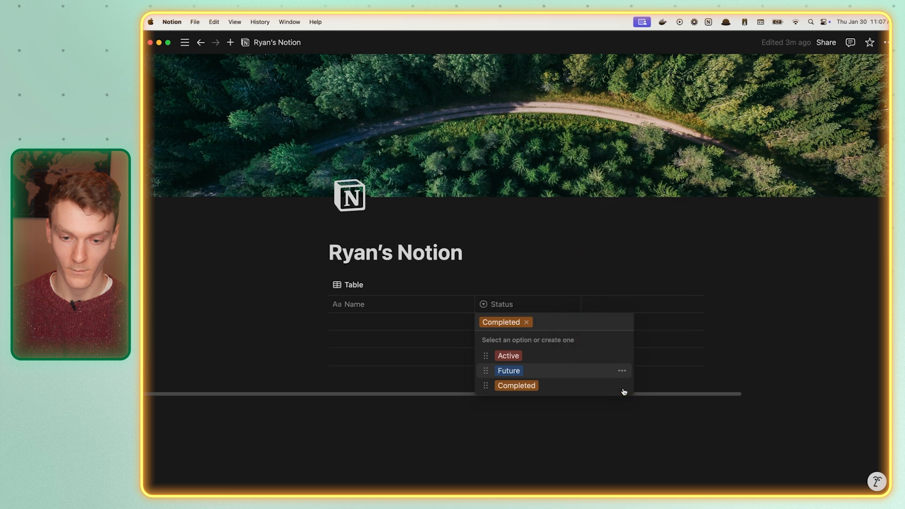
{"action": "left_click", "coordinate": [622, 385]}
{"action": "left_click", "coordinate": [609, 308]}
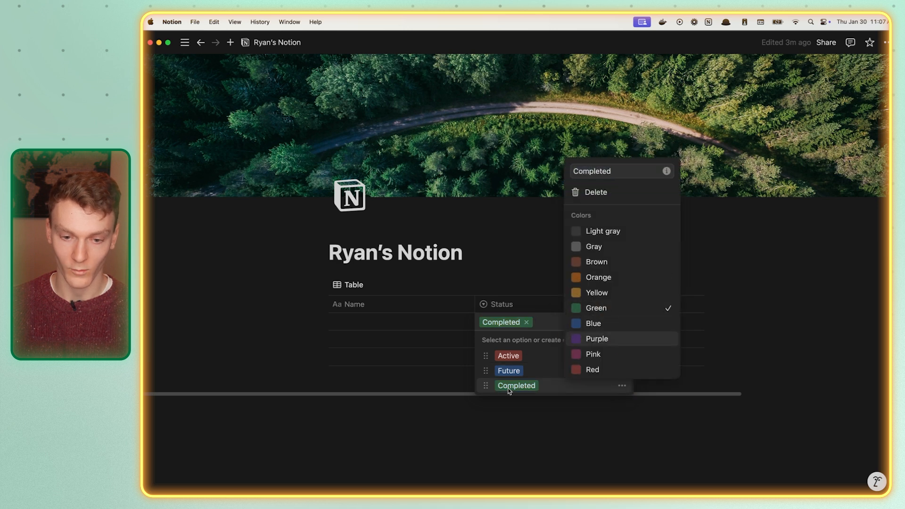
- Reorder the Status options so that Future comes before Active, and close the option list
{"action": "left_click", "coordinate": [492, 376]}
{"action": "left_click_drag", "start_coordinate": [492, 376], "coordinate": [480, 364]}
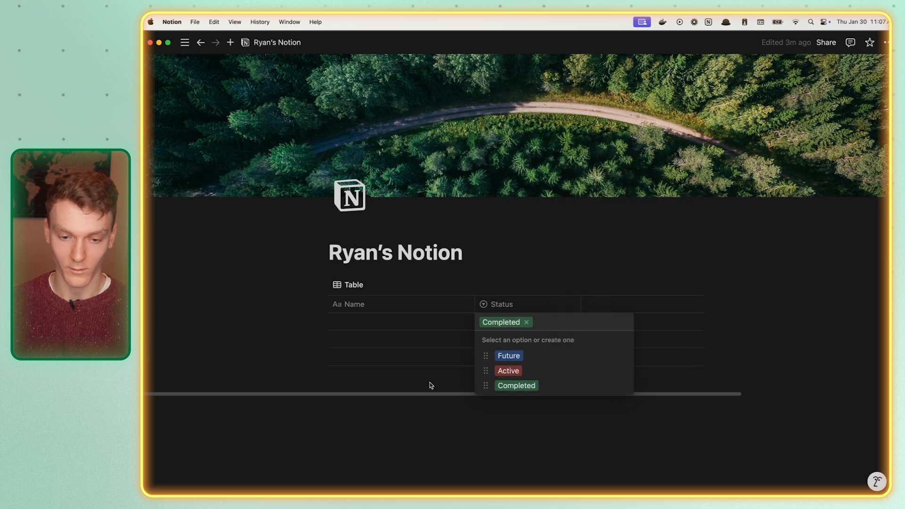
{"action": "left_click", "coordinate": [438, 338]}
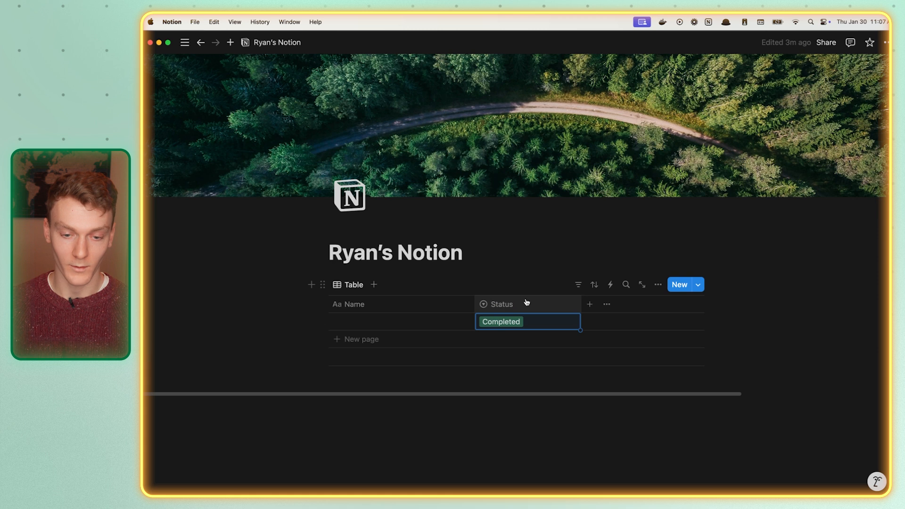
{"action": "left_click", "coordinate": [521, 320]}
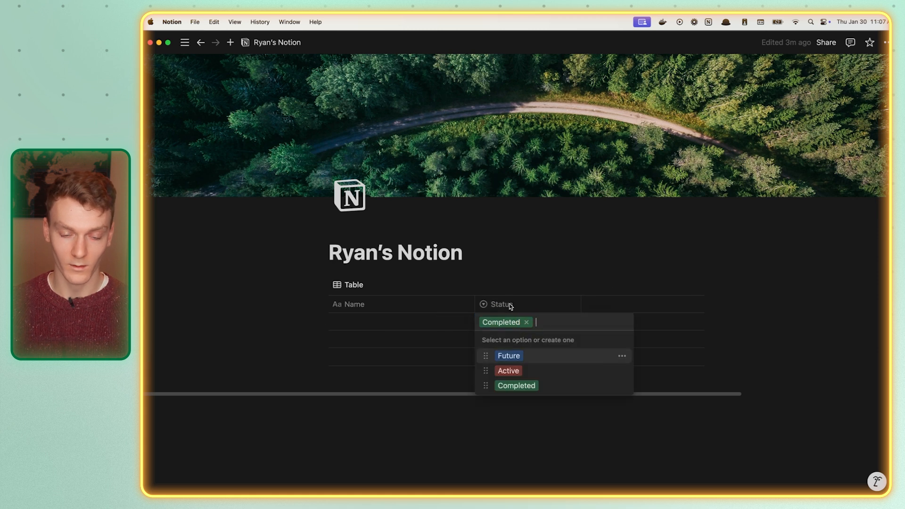
{"action": "left_click", "coordinate": [511, 305]}
{"action": "left_click", "coordinate": [522, 324]}
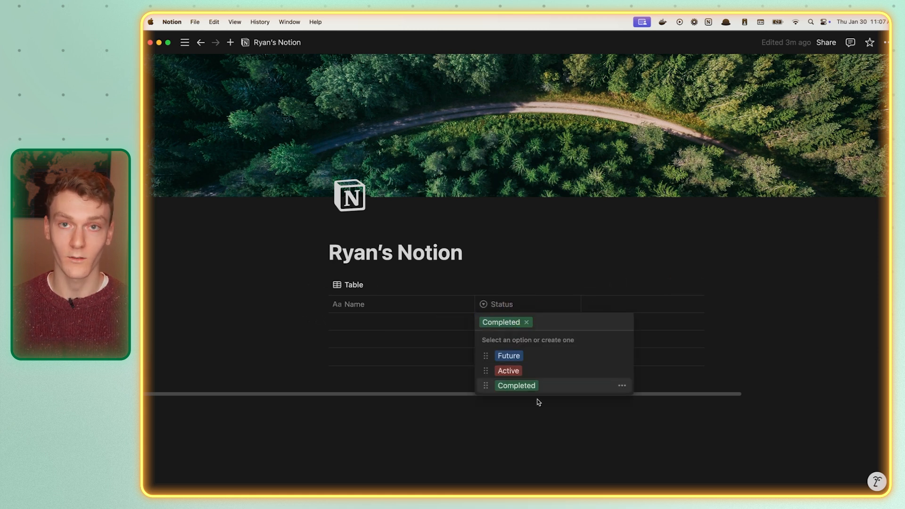
{"action": "left_click", "coordinate": [516, 305]}
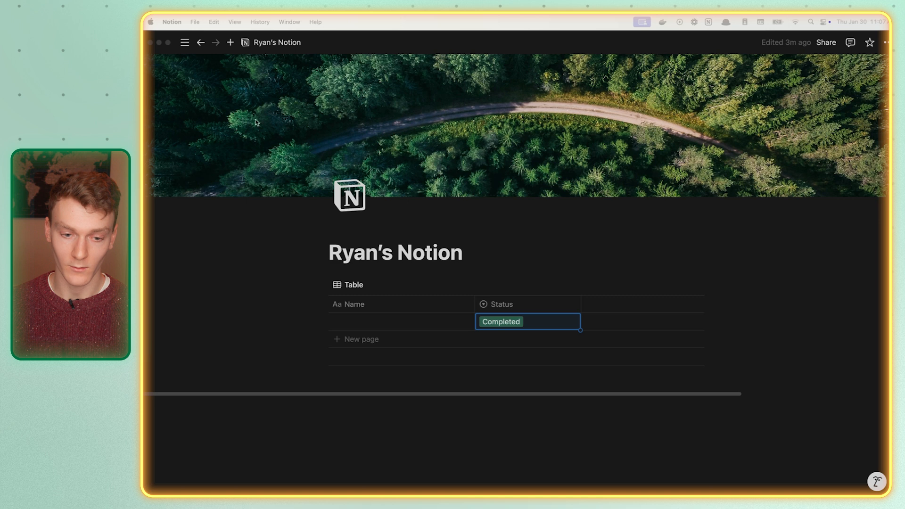
{"action": "left_click", "coordinate": [589, 278]}
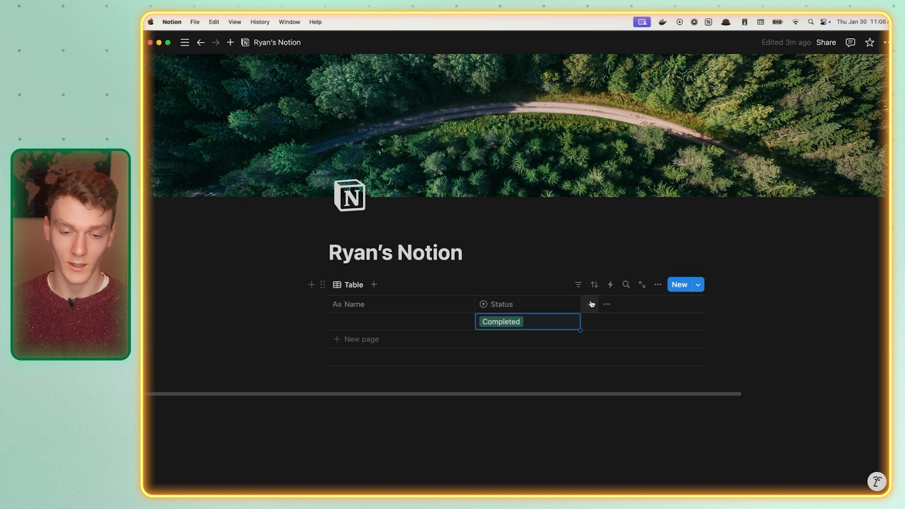
- Add a Date property named "Start Date" and move its column in front of Status
{"action": "left_click", "coordinate": [591, 305]}
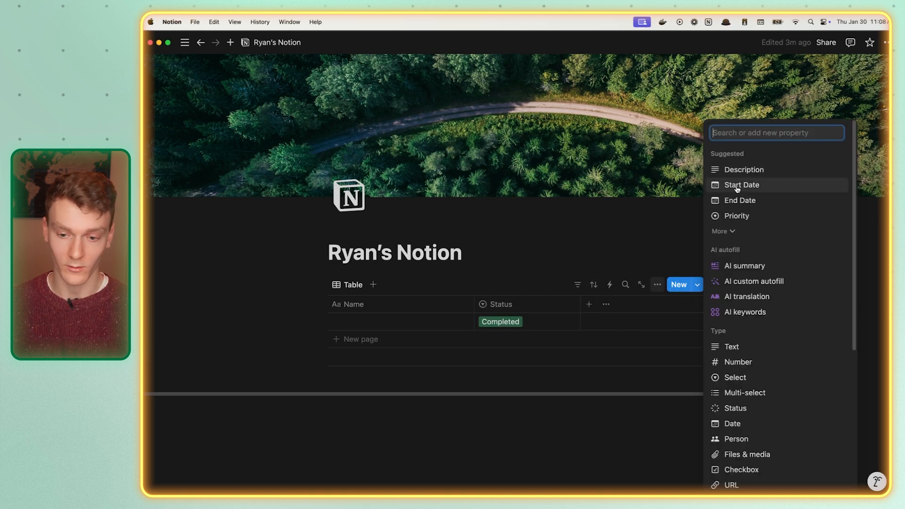
{"action": "scroll", "coordinate": [798, 215], "scroll_direction": "down", "scroll_amount": 4}
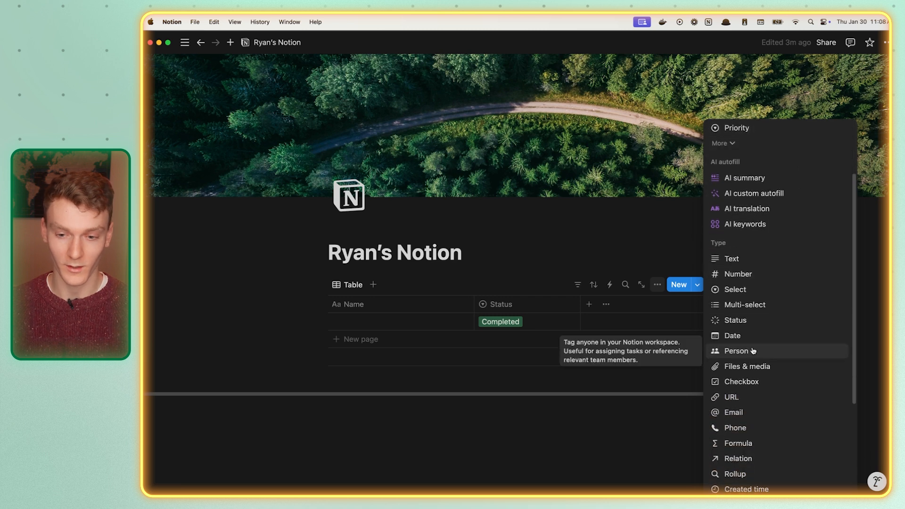
{"action": "left_click", "coordinate": [751, 336]}
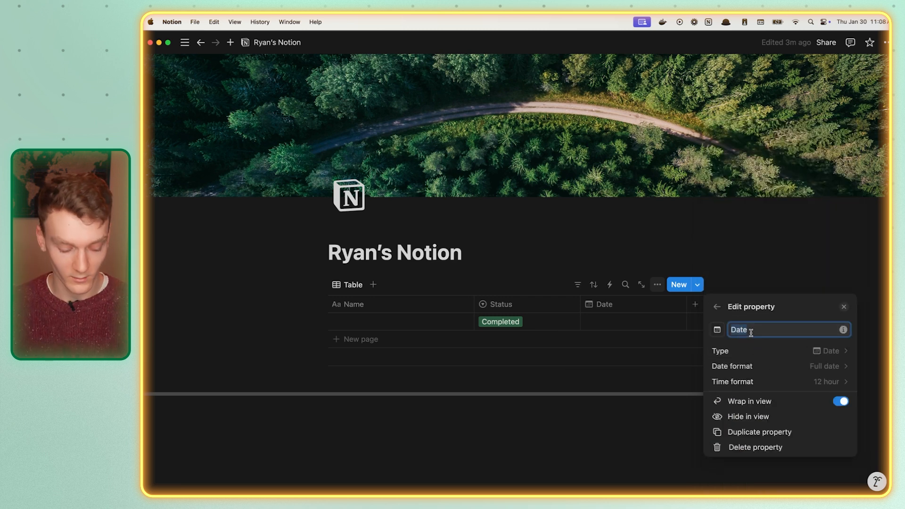
{"action": "type", "text": "Start"}
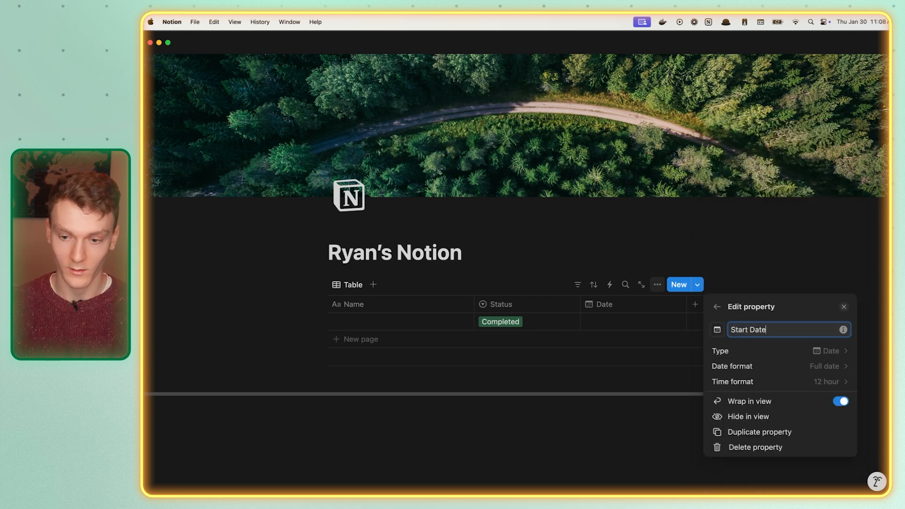
{"action": "left_click", "coordinate": [650, 326]}
{"action": "left_click_drag", "start_coordinate": [624, 306], "coordinate": [564, 307]}
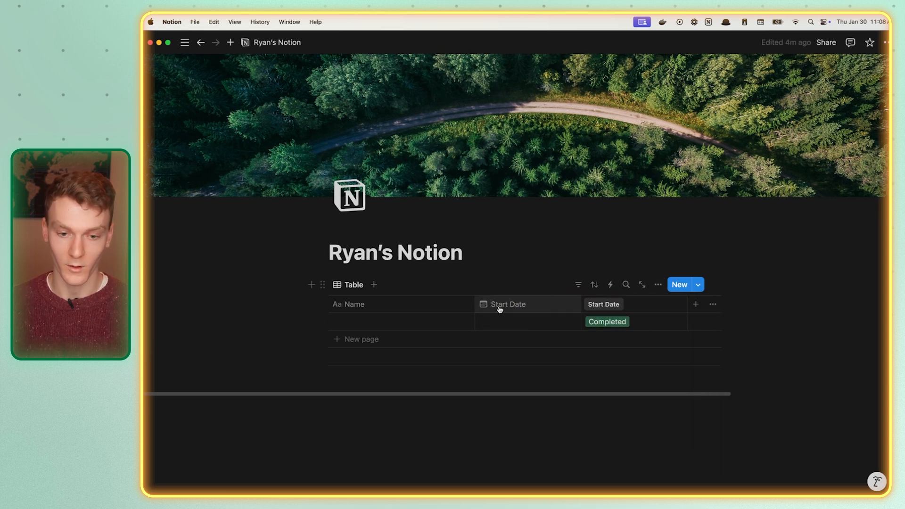
- Add the suggested End Date property and place its column between Start Date and Status
{"action": "left_click", "coordinate": [696, 304]}
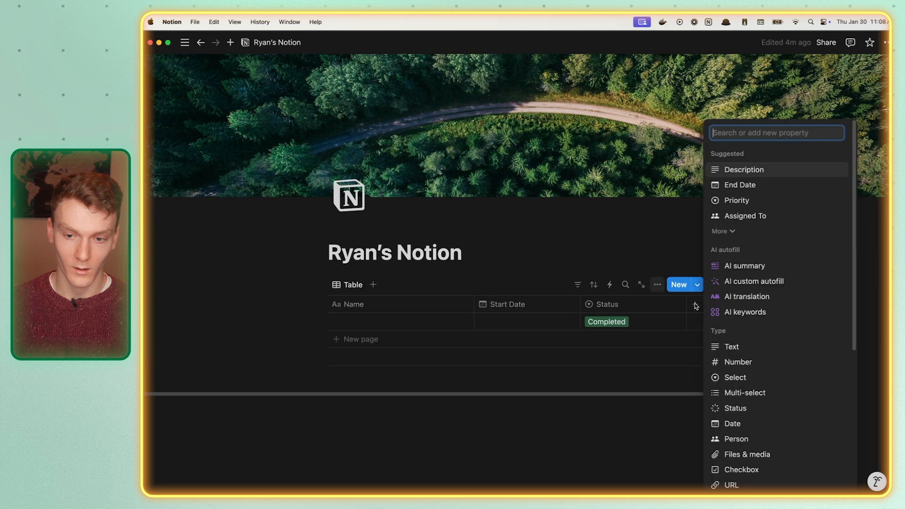
{"action": "left_click", "coordinate": [744, 191]}
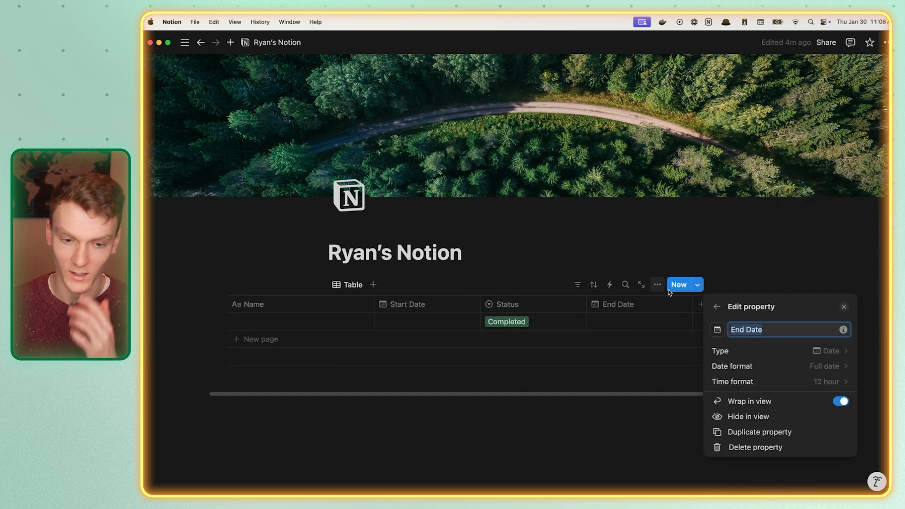
{"action": "left_click", "coordinate": [619, 312]}
{"action": "left_click_drag", "start_coordinate": [620, 309], "coordinate": [526, 307]}
- Add the suggested Priority property with the entry set to High, and place its column directly after Name
{"action": "left_click", "coordinate": [705, 302]}
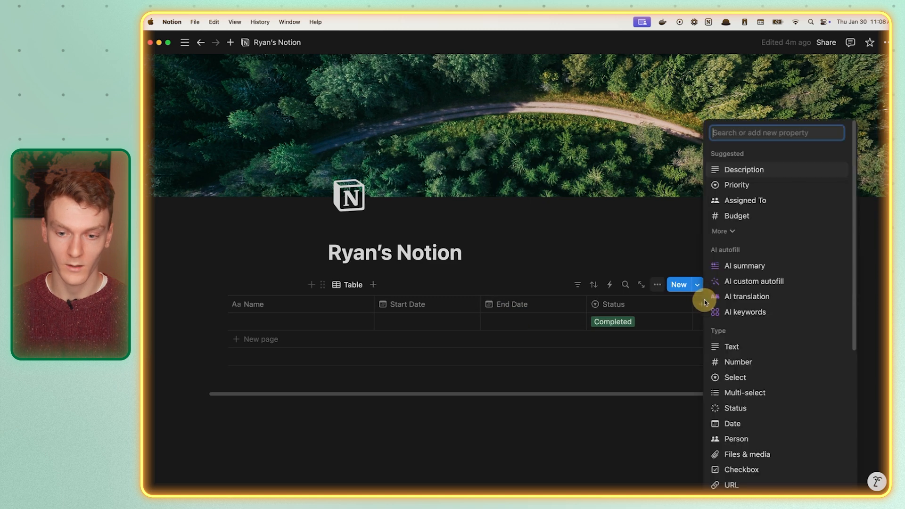
{"action": "left_click", "coordinate": [745, 189]}
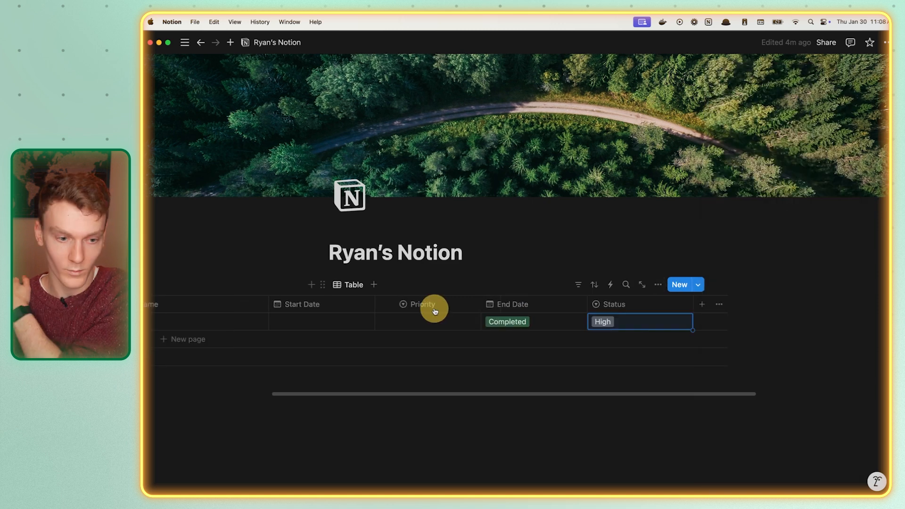
{"action": "left_click_drag", "start_coordinate": [434, 311], "coordinate": [344, 314]}
{"action": "scroll", "coordinate": [457, 325], "scroll_direction": "left", "scroll_amount": 5}
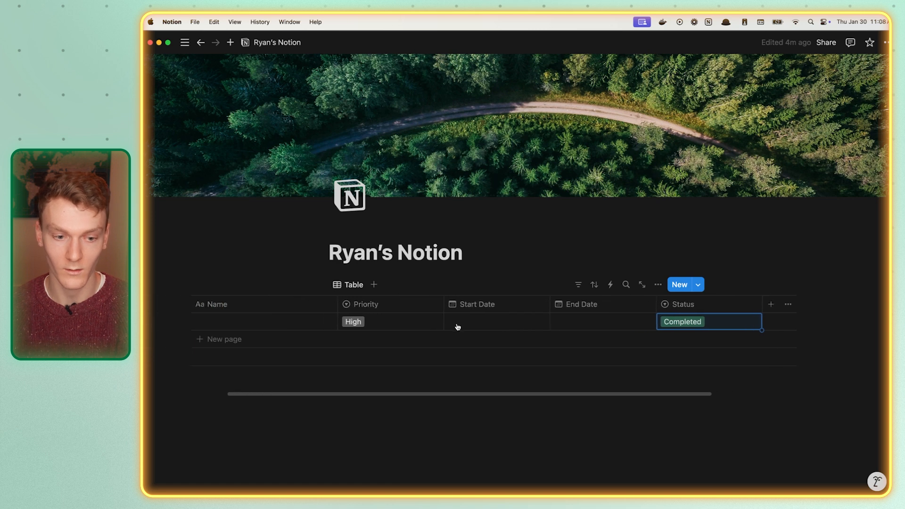
{"action": "scroll", "coordinate": [458, 327], "scroll_direction": "left", "scroll_amount": 4}
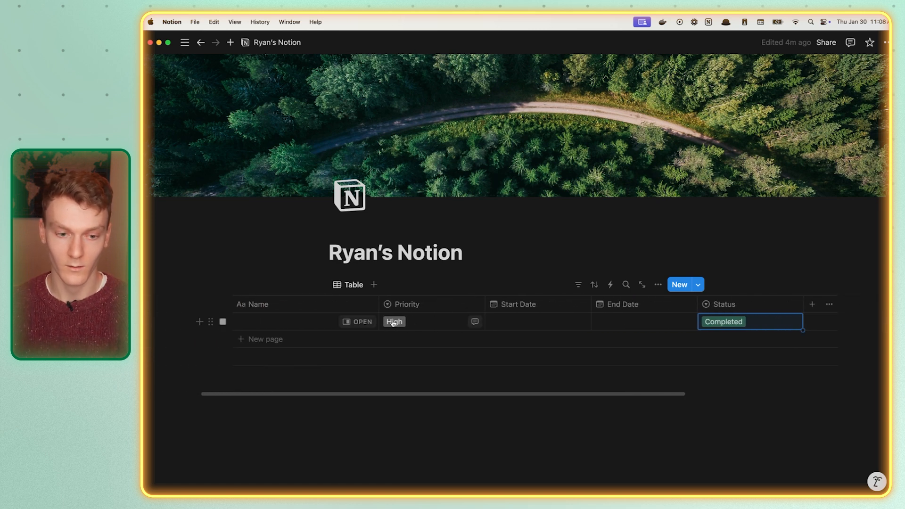
- Name the table's unnamed entry "Film Notion Video"
{"action": "left_click", "coordinate": [305, 322]}
{"action": "type", "text": "Film Notion Video"}
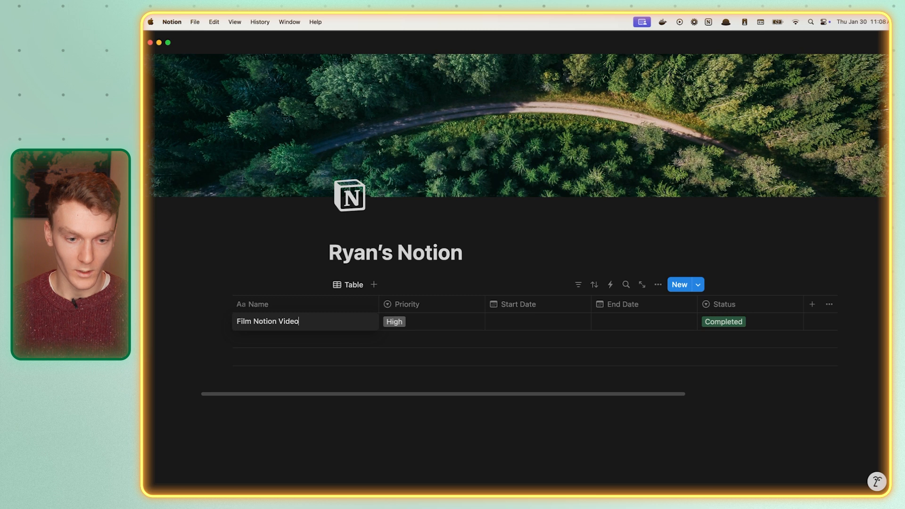
{"action": "left_click", "coordinate": [416, 326]}
- Set the Film Notion Video entry's Start Date and End Date to January 30, 2025, and its Status to Active
{"action": "left_click", "coordinate": [550, 324]}
{"action": "left_click", "coordinate": [573, 187]}
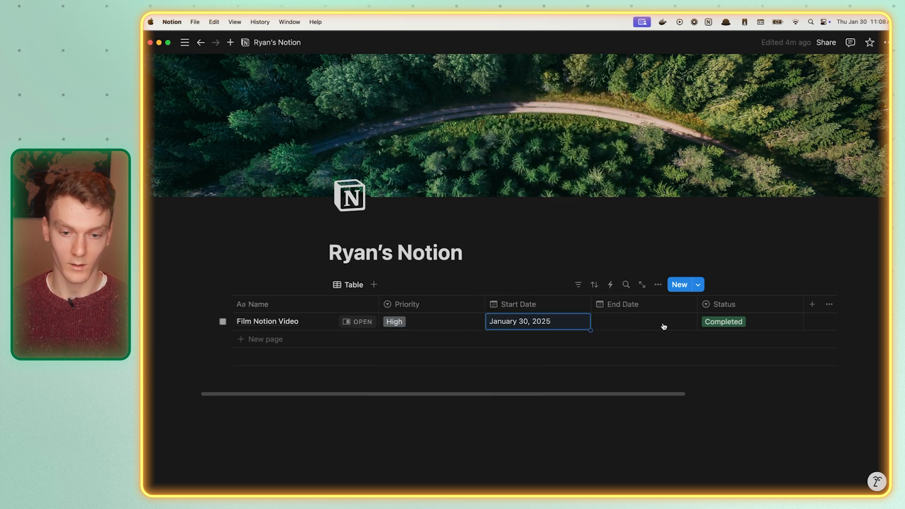
{"action": "left_click", "coordinate": [651, 324]}
{"action": "left_click", "coordinate": [679, 187]}
{"action": "left_click", "coordinate": [471, 259]}
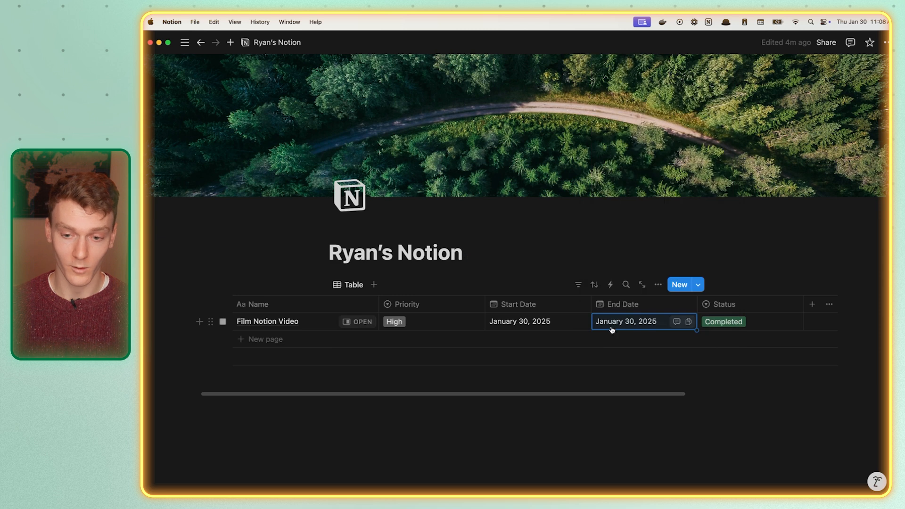
{"action": "left_click", "coordinate": [728, 315]}
{"action": "left_click", "coordinate": [736, 370]}
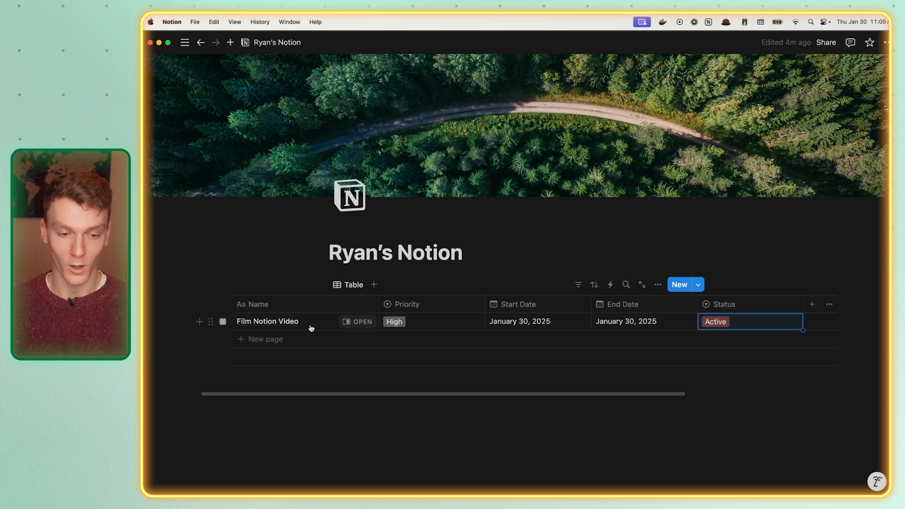
- Open the Film Notion Video entry as a page, try out some text, erase it and close the page
{"action": "left_click", "coordinate": [369, 322]}
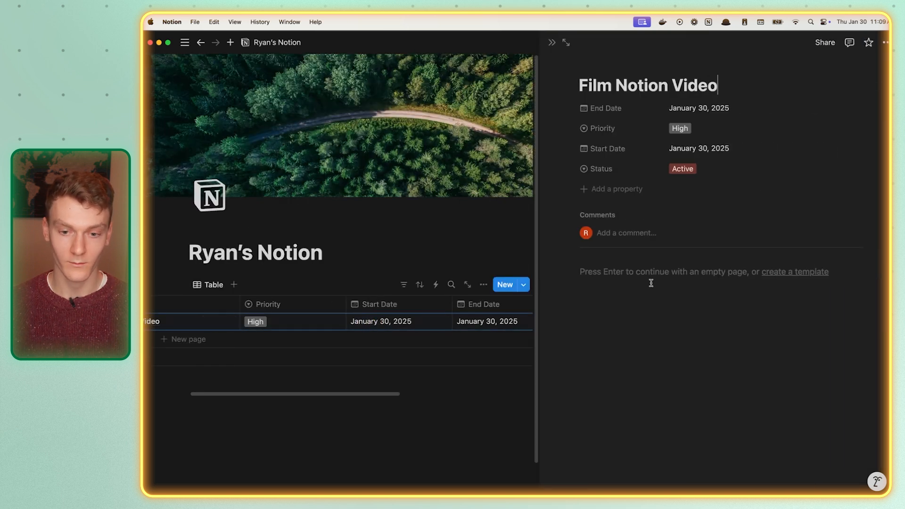
{"action": "type", "text": "ewtfg"}
{"action": "key", "text": "BackSpace"}
{"action": "key", "text": "BackSpace"}
{"action": "key", "text": "BackSpace"}
{"action": "key", "text": "Escape"}
{"action": "left_click_drag", "start_coordinate": [561, 400], "coordinate": [647, 404]}
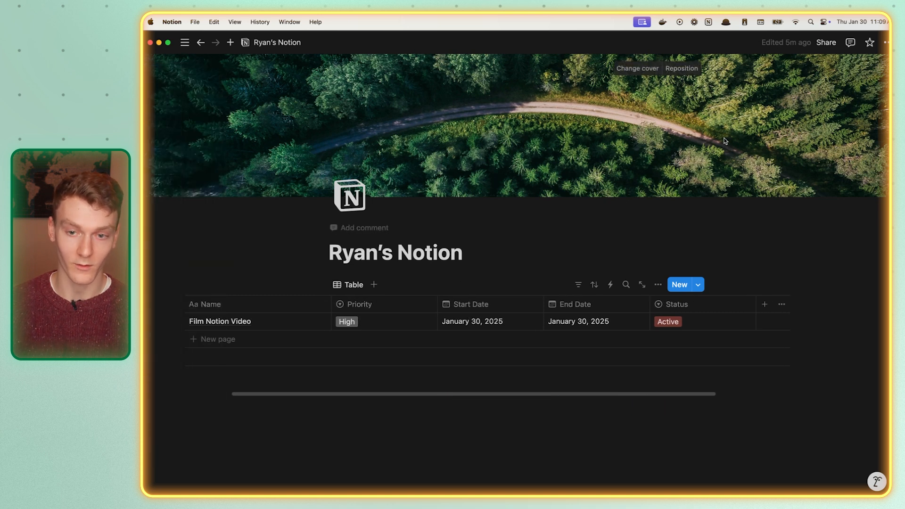
- Switch the Ryan's Notion page to full width
{"action": "left_click", "coordinate": [885, 44]}
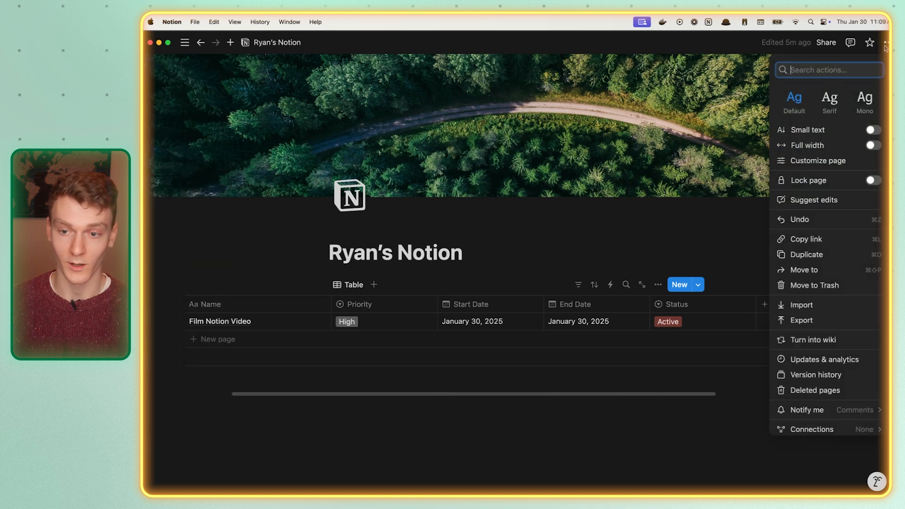
{"action": "left_click", "coordinate": [875, 146]}
{"action": "left_click", "coordinate": [620, 221]}
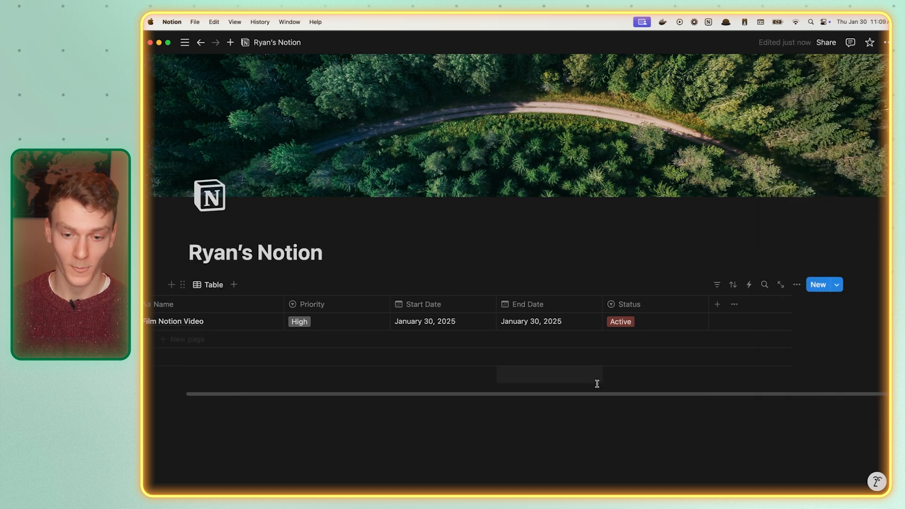
- Add a new entry named "Project 2" to the projects table and set its Priority to Medium
{"action": "left_click_drag", "start_coordinate": [593, 394], "coordinate": [539, 400]}
{"action": "scroll", "coordinate": [573, 227], "scroll_direction": "down", "scroll_amount": 1}
{"action": "scroll", "coordinate": [573, 227], "scroll_direction": "down", "scroll_amount": 2}
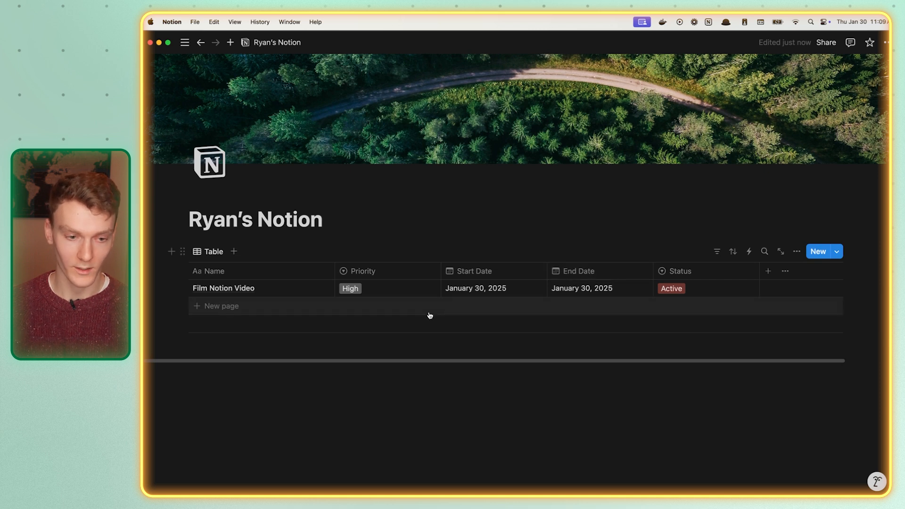
{"action": "left_click", "coordinate": [403, 307]}
{"action": "type", "text": "Project 2"}
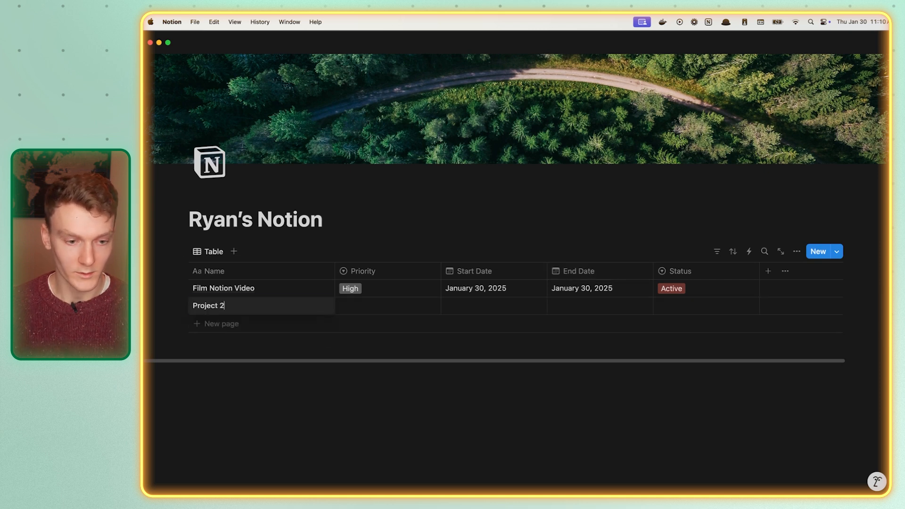
{"action": "left_click", "coordinate": [398, 306]}
{"action": "left_click", "coordinate": [397, 355]}
- Set Project 2's Start Date to January 31, 2025, End Date to February 7, 2025, and Status to Future
{"action": "left_click", "coordinate": [494, 304]}
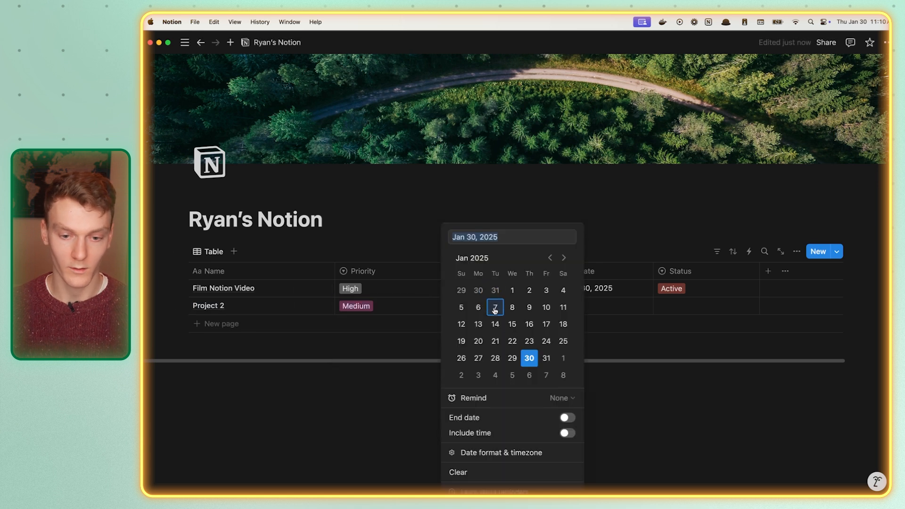
{"action": "left_click", "coordinate": [547, 359]}
{"action": "left_click", "coordinate": [640, 304]}
{"action": "left_click", "coordinate": [596, 306]}
{"action": "left_click", "coordinate": [651, 374]}
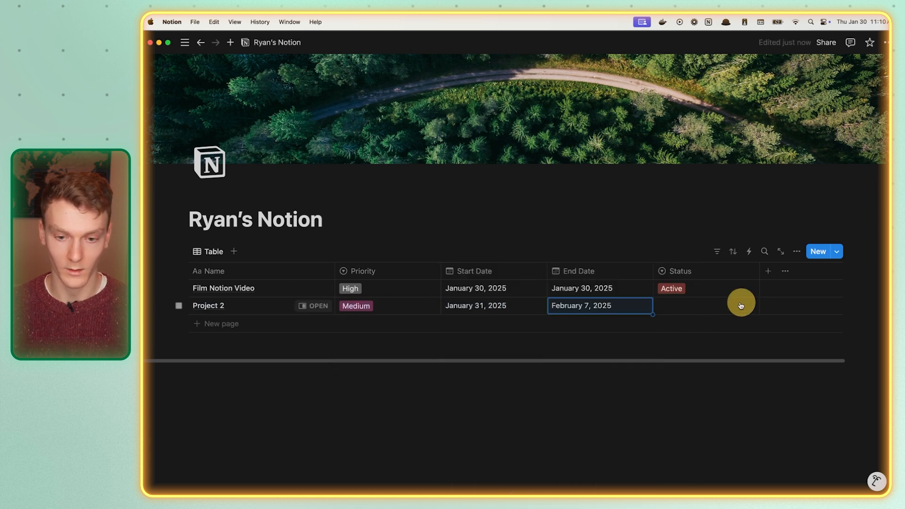
{"action": "left_click", "coordinate": [675, 308]}
{"action": "left_click", "coordinate": [685, 338]}
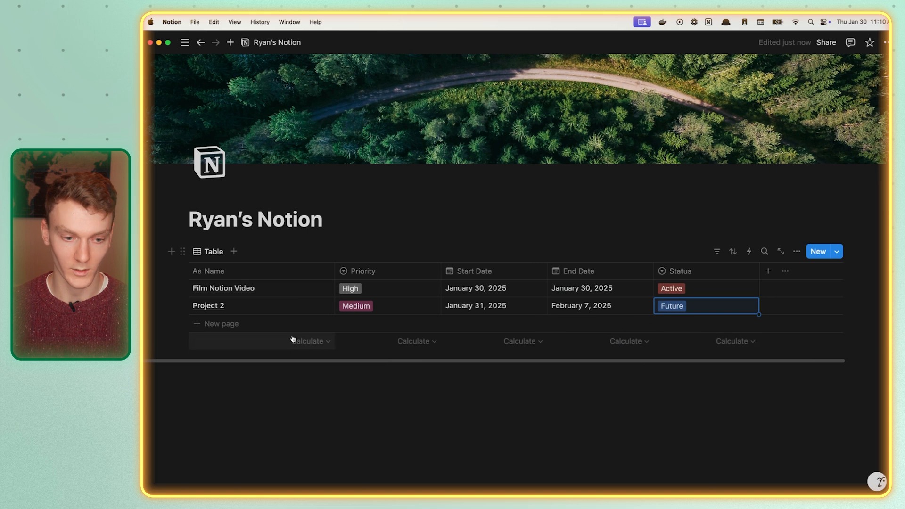
- Add a new entry named "Project 3" to the projects table and set its Priority to Low
{"action": "left_click", "coordinate": [267, 324]}
{"action": "type", "text": "Project 3"}
{"action": "key", "text": "Escape"}
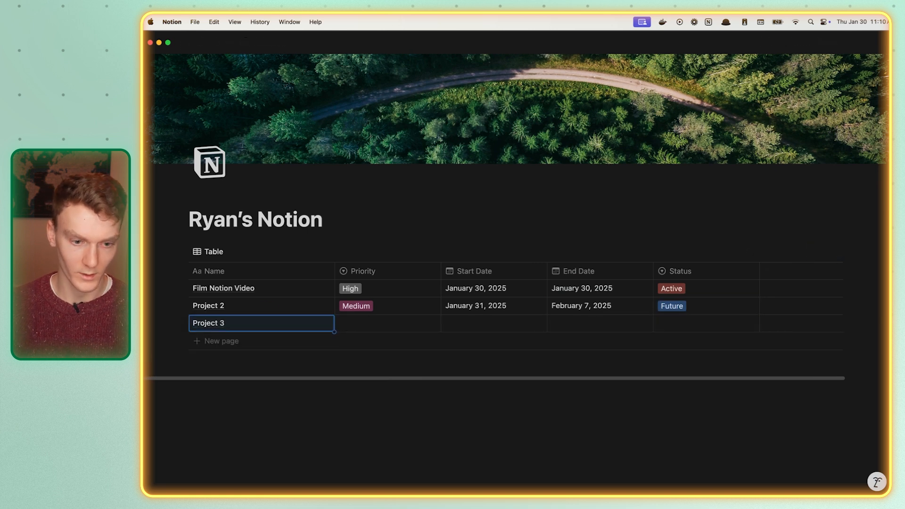
{"action": "left_click", "coordinate": [369, 325]}
{"action": "left_click", "coordinate": [367, 358]}
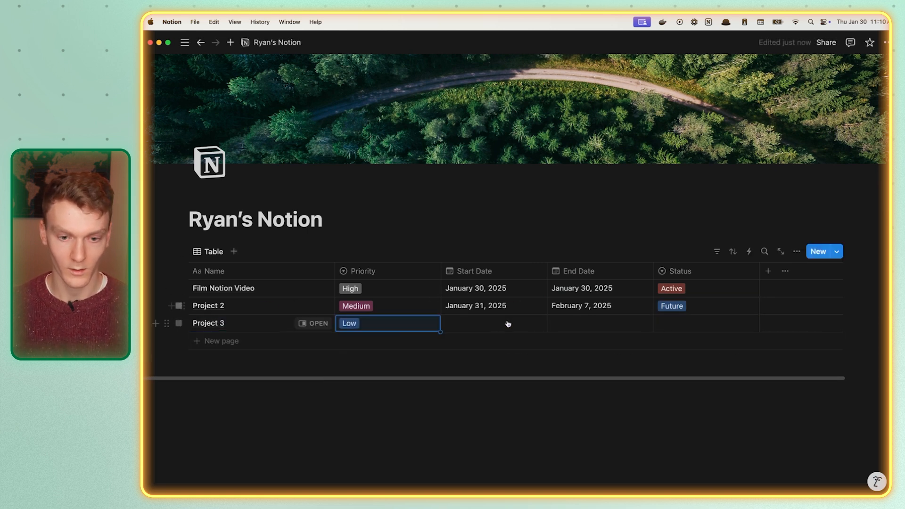
- Set Project 3's Start Date to February 8, 2025, and its End Date to February 13, 2025
{"action": "left_click", "coordinate": [510, 324]}
{"action": "left_click", "coordinate": [563, 205]}
{"action": "left_click", "coordinate": [601, 324]}
{"action": "left_click", "coordinate": [601, 324]}
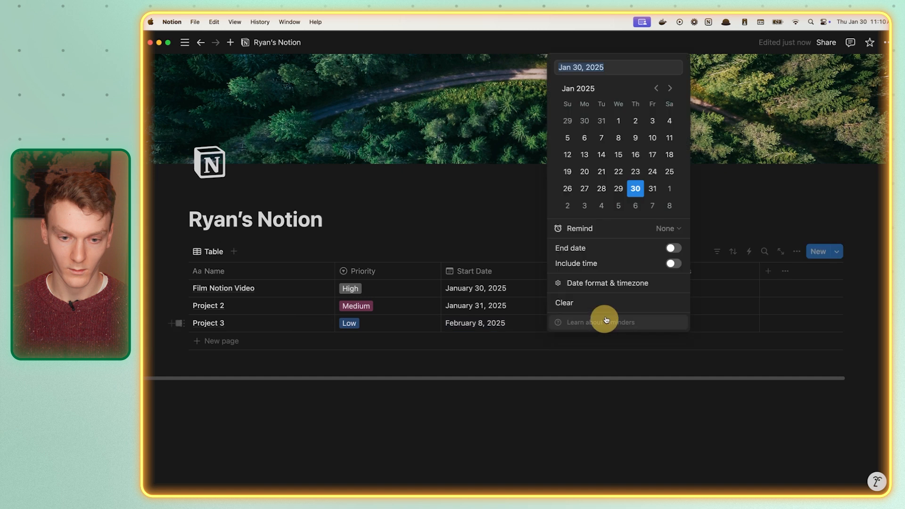
{"action": "left_click", "coordinate": [671, 88]}
{"action": "left_click", "coordinate": [636, 155]}
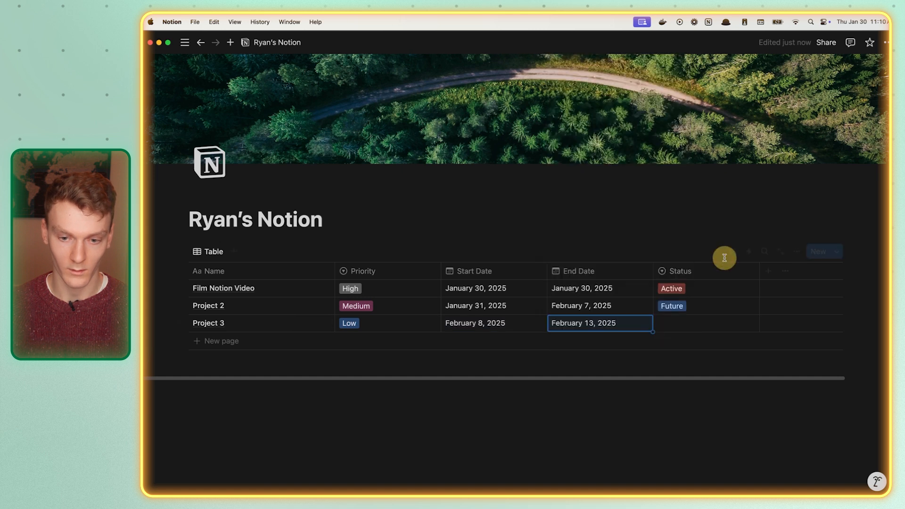
{"action": "left_click", "coordinate": [659, 337]}
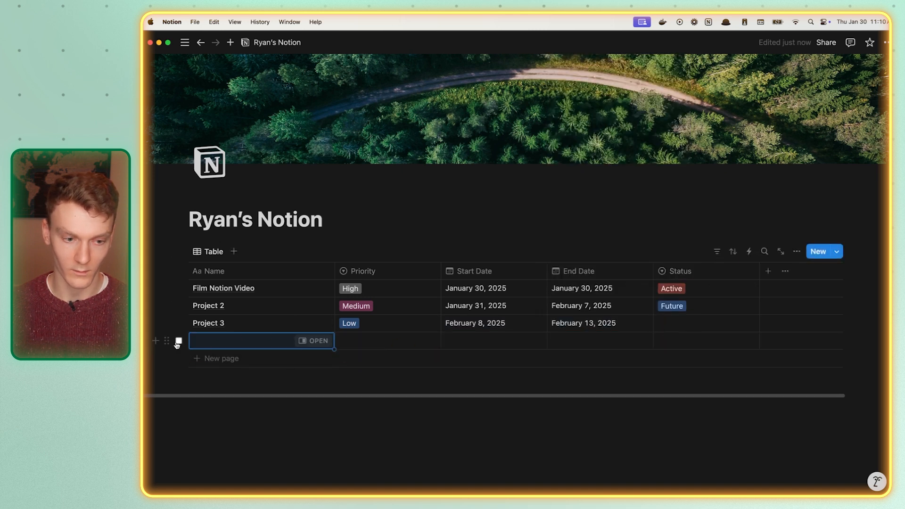
{"action": "left_click", "coordinate": [170, 340]}
{"action": "key", "text": "BackSpace"}
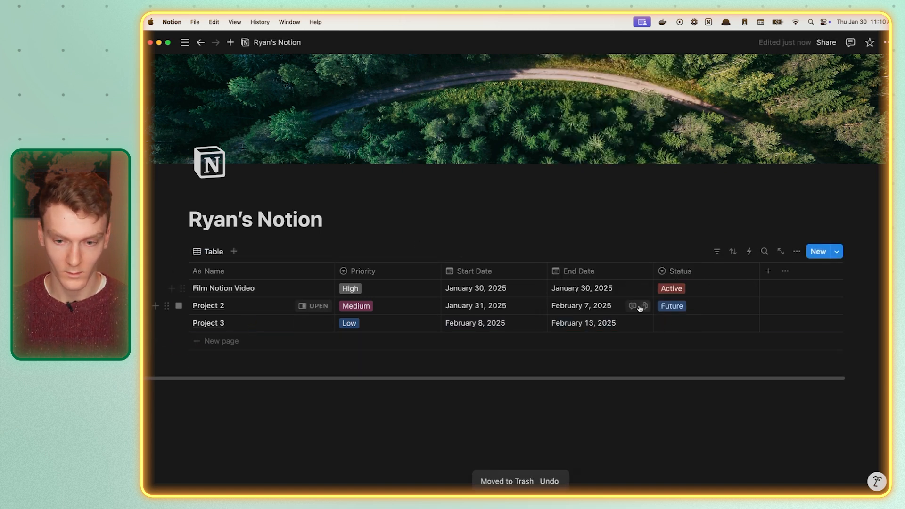
- Set Project 3's Status to Future
{"action": "left_click", "coordinate": [670, 323]}
{"action": "left_click", "coordinate": [688, 358]}
- Add a new entry named "Finished project" to the projects table and set its Priority to Medium
{"action": "left_click", "coordinate": [347, 341]}
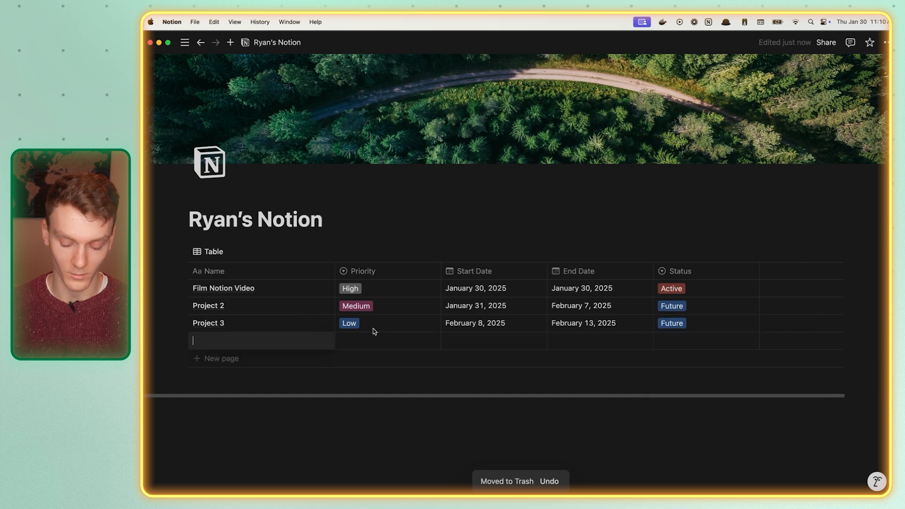
{"action": "type", "text": "Finished proj"}
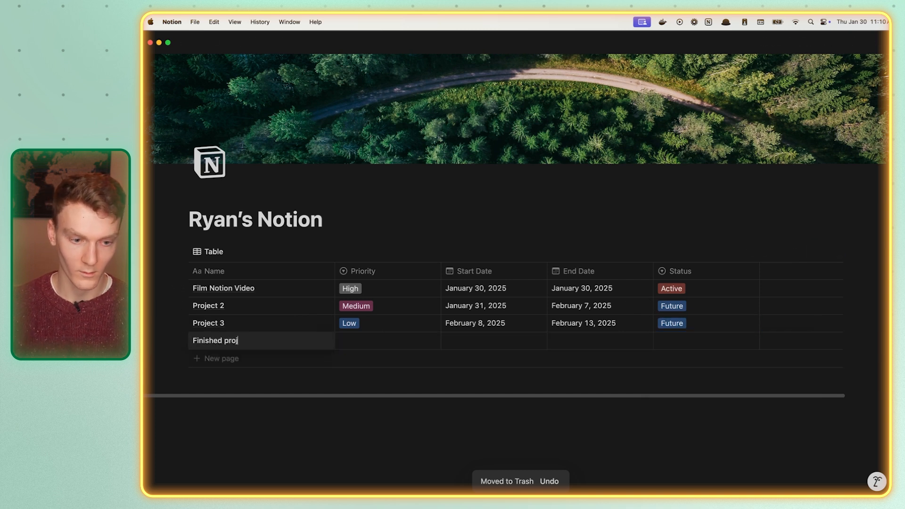
{"action": "type", "text": "ect"}
{"action": "key", "text": "Return"}
{"action": "left_click", "coordinate": [387, 341]}
{"action": "left_click", "coordinate": [358, 390]}
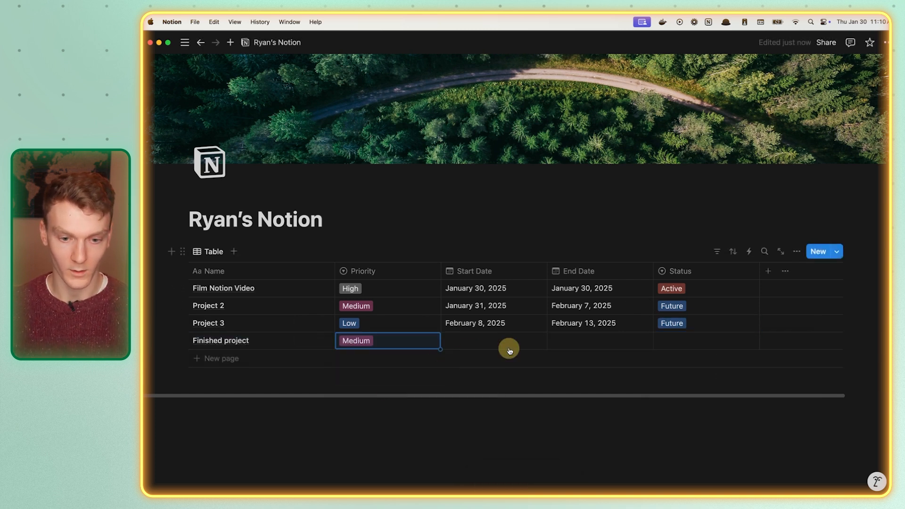
- Set the Finished project entry's Start Date to January 28, 2025, End Date to January 29, 2025, and Status to Completed
{"action": "left_click", "coordinate": [503, 348]}
{"action": "left_click", "coordinate": [493, 206]}
{"action": "left_click", "coordinate": [607, 340]}
{"action": "left_click", "coordinate": [607, 340]}
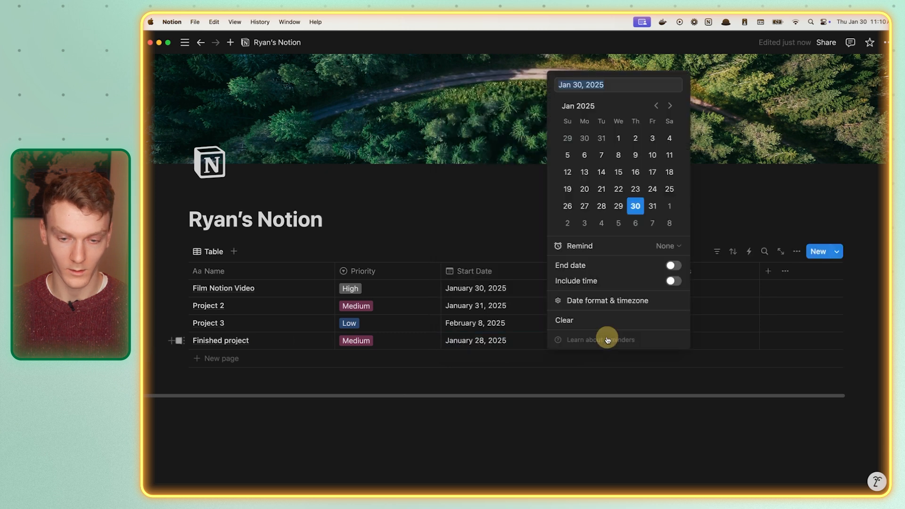
{"action": "left_click", "coordinate": [634, 206]}
{"action": "left_click", "coordinate": [749, 341]}
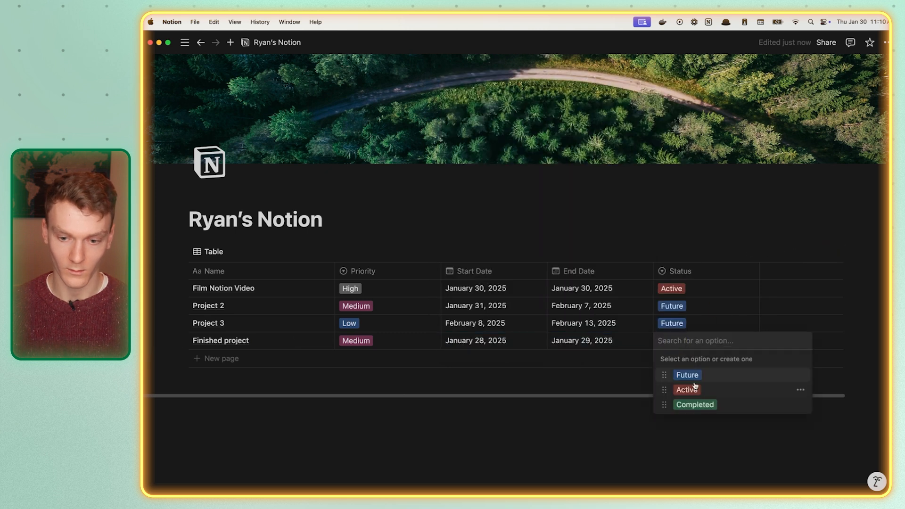
{"action": "left_click", "coordinate": [696, 404]}
- Add a Board view to the #projects database and hide the database title in it
{"action": "scroll", "coordinate": [575, 189], "scroll_direction": "down", "scroll_amount": 1}
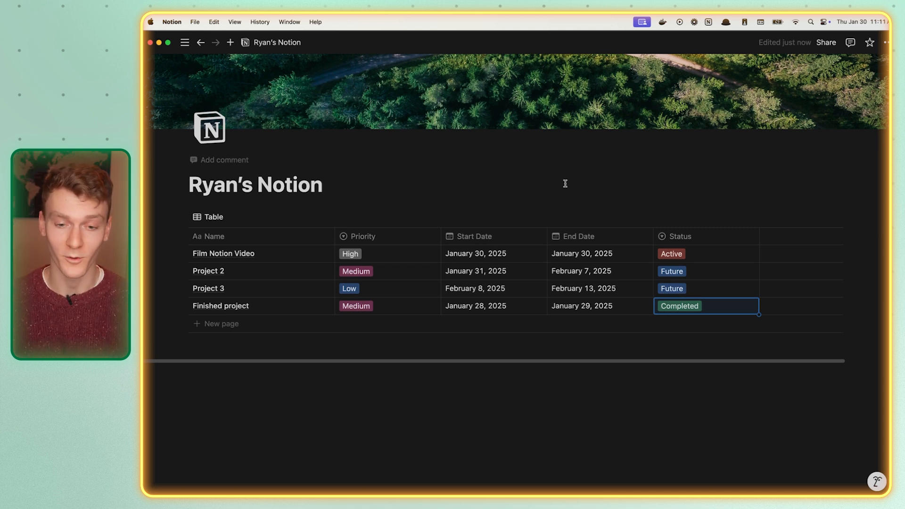
{"action": "left_click", "coordinate": [215, 219]}
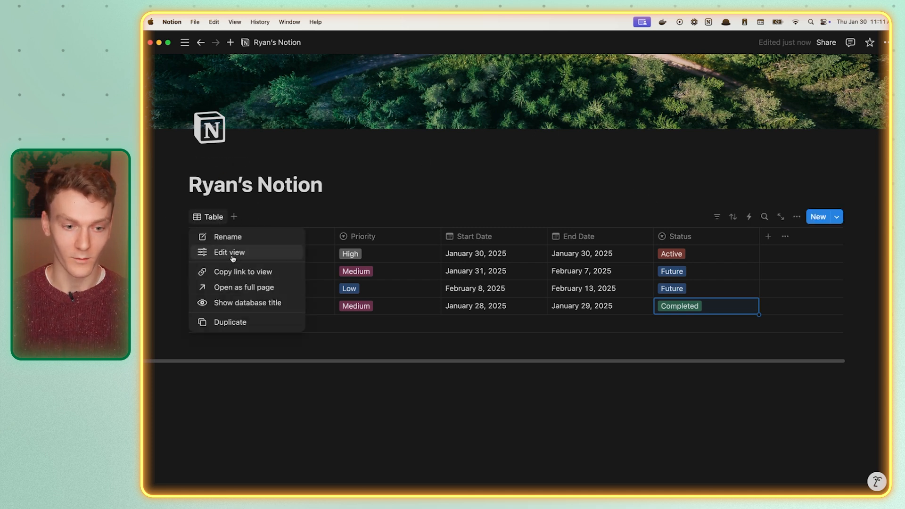
{"action": "left_click", "coordinate": [234, 219]}
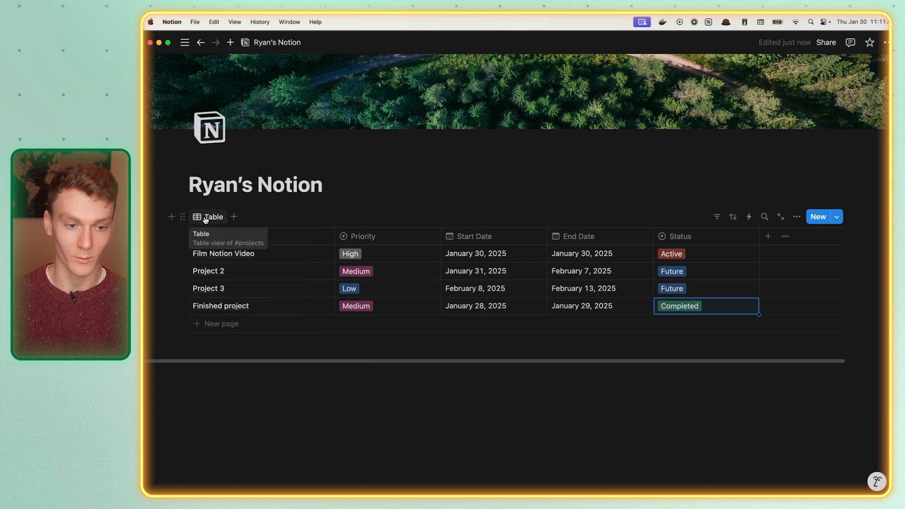
{"action": "left_click", "coordinate": [234, 217]}
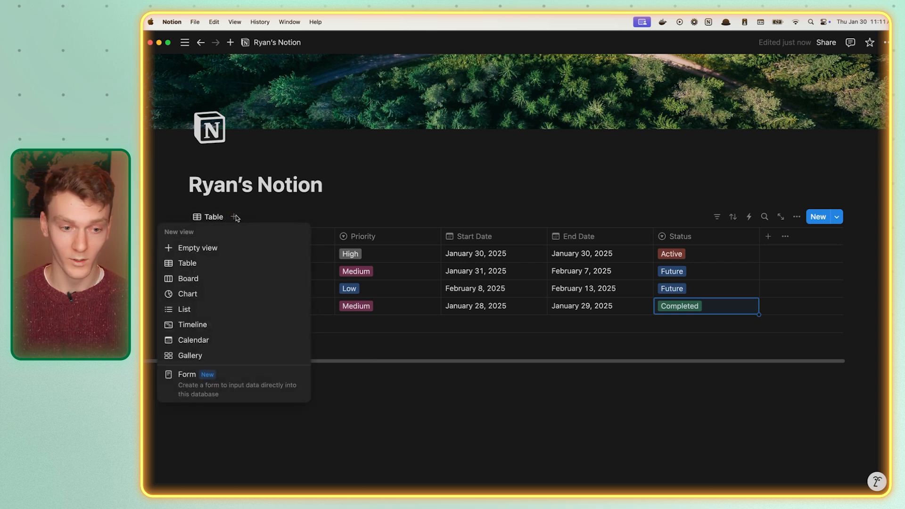
{"action": "left_click", "coordinate": [240, 282]}
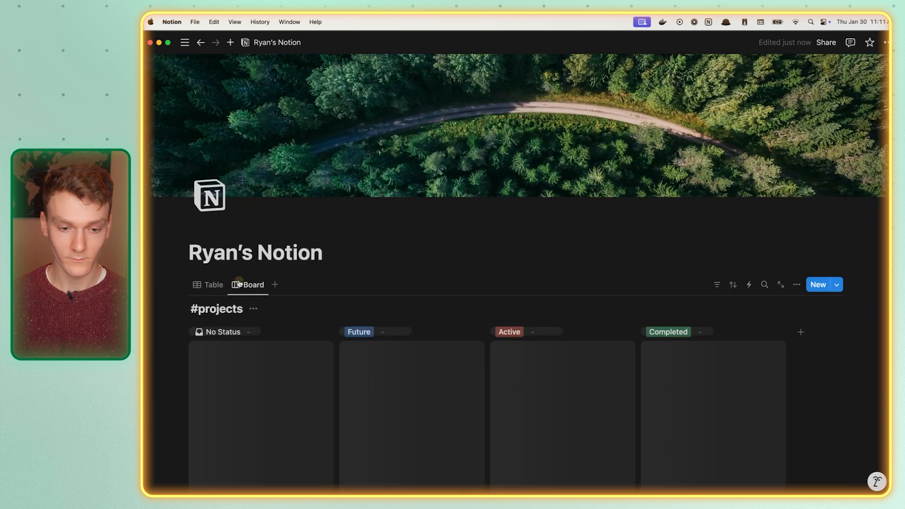
{"action": "scroll", "coordinate": [489, 151], "scroll_direction": "down", "scroll_amount": 2}
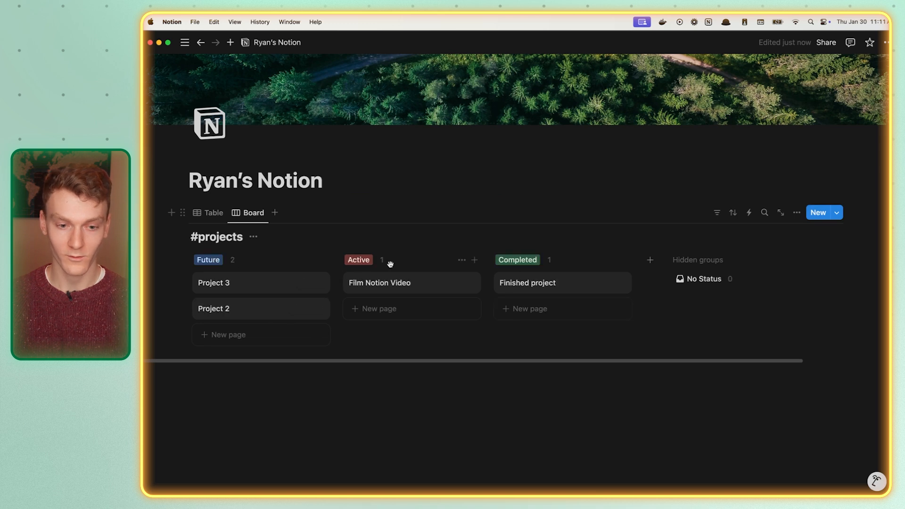
{"action": "left_click", "coordinate": [253, 239]}
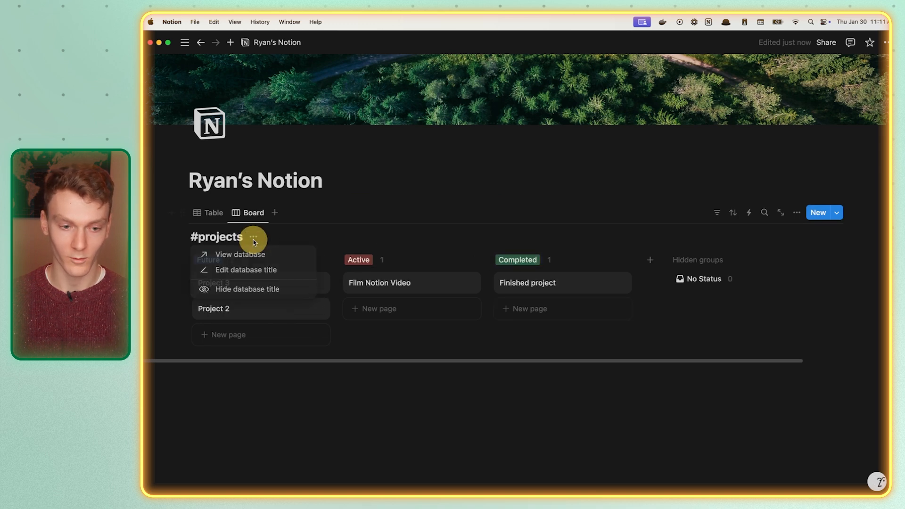
{"action": "left_click", "coordinate": [252, 287]}
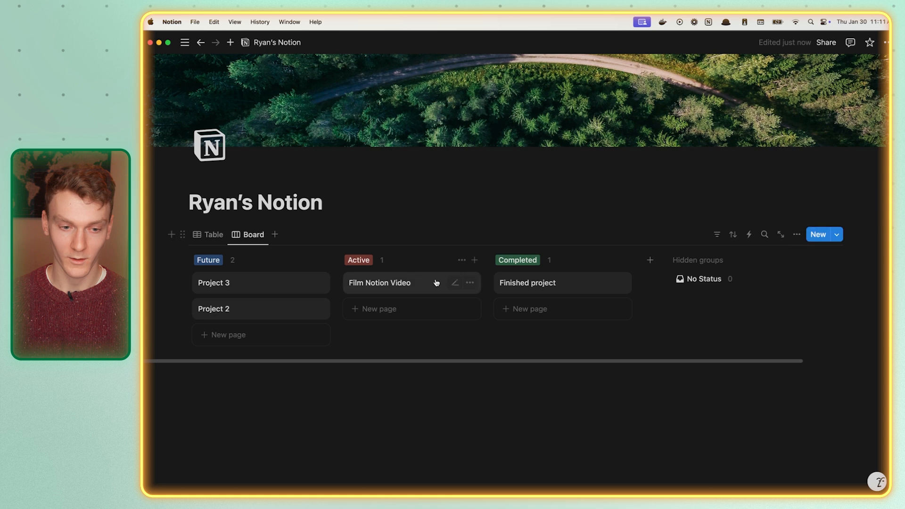
- Show the Priority, End Date and Start Date properties on the board's cards, with Start Date placed before End Date
{"action": "left_click", "coordinate": [253, 235]}
{"action": "left_click", "coordinate": [269, 270]}
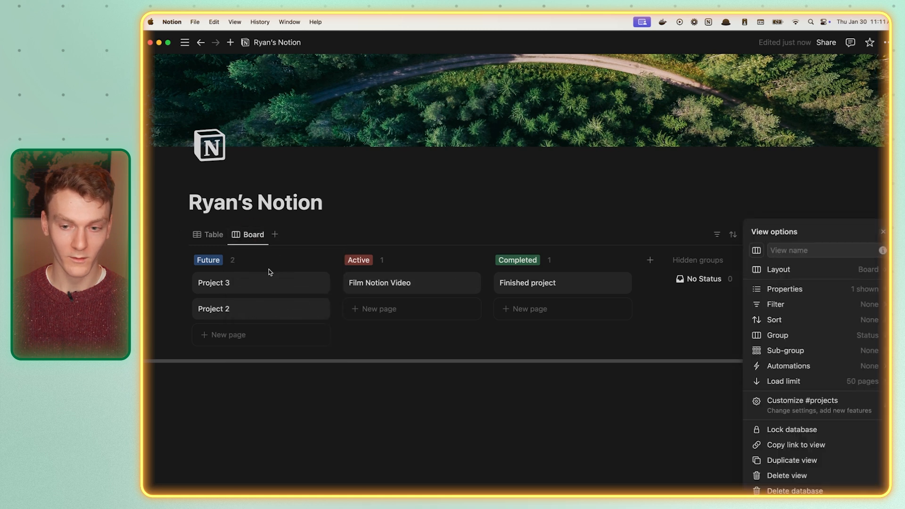
{"action": "left_click", "coordinate": [844, 289]}
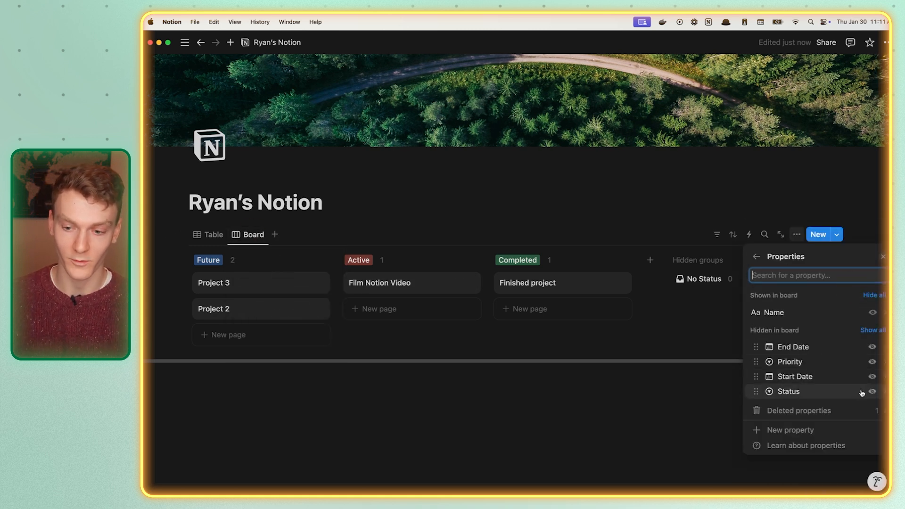
{"action": "left_click", "coordinate": [872, 377]}
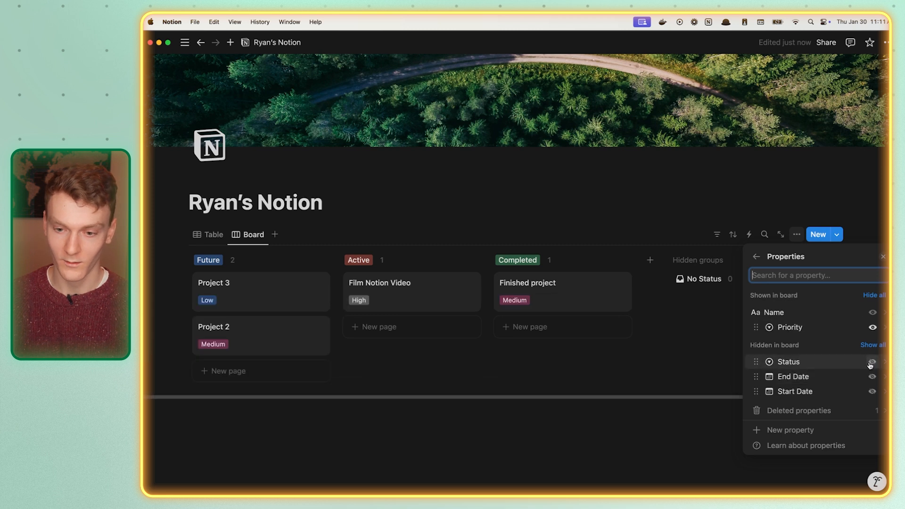
{"action": "left_click", "coordinate": [873, 377]}
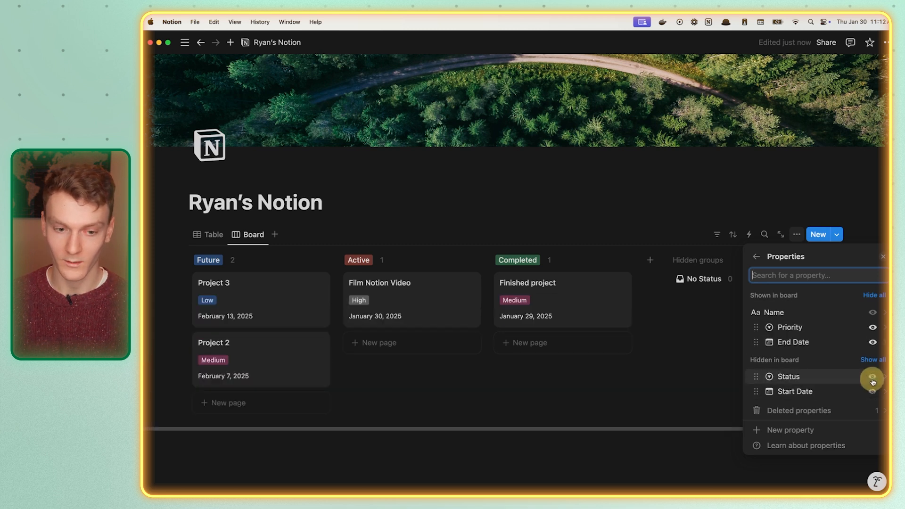
{"action": "left_click", "coordinate": [873, 391]}
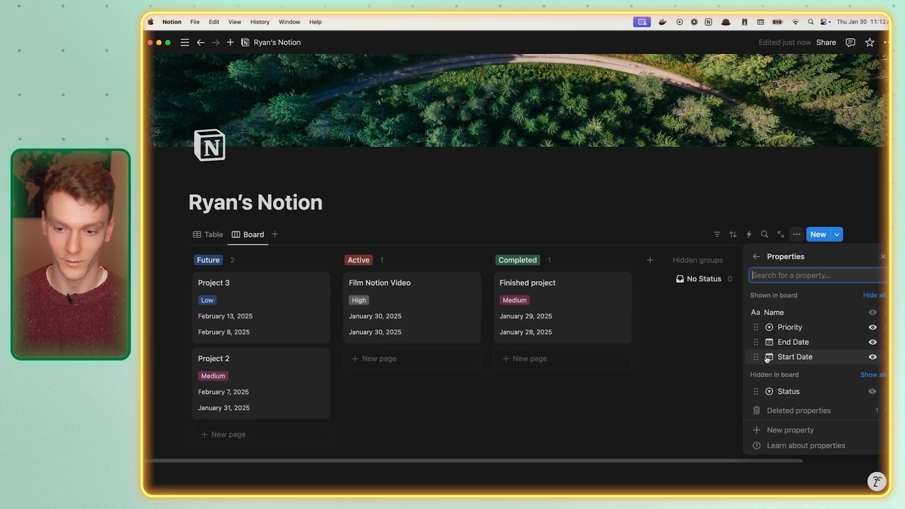
{"action": "left_click_drag", "start_coordinate": [757, 357], "coordinate": [756, 344]}
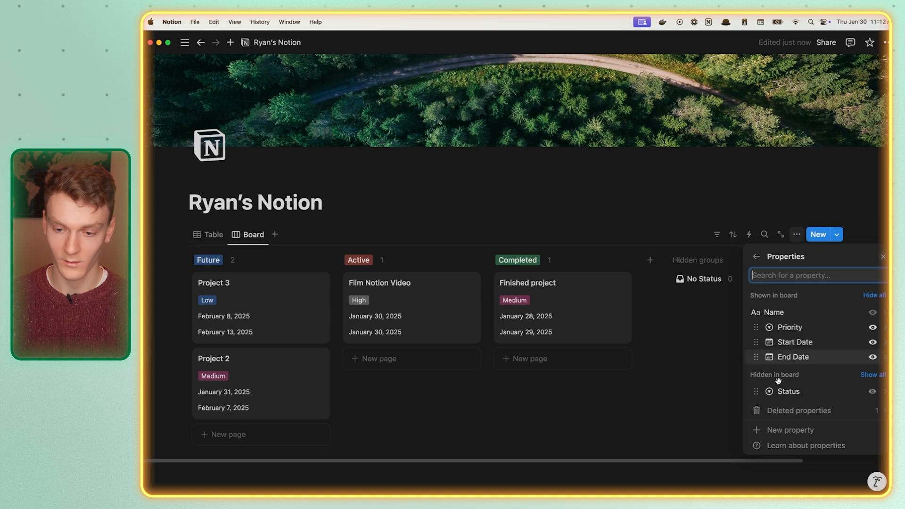
- Filter the Board view to entries whose Priority is High or Medium
{"action": "left_click", "coordinate": [756, 257]}
{"action": "left_click", "coordinate": [779, 303]}
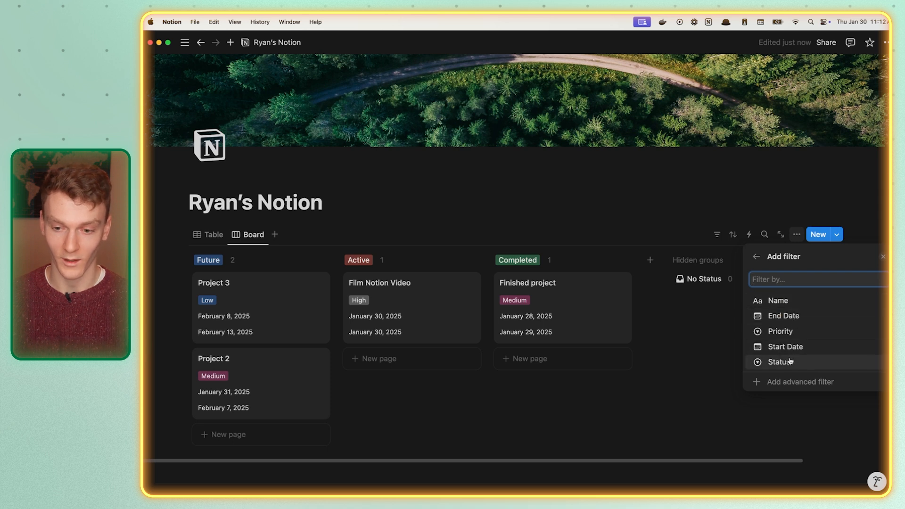
{"action": "left_click", "coordinate": [782, 332]}
{"action": "left_click", "coordinate": [791, 277]}
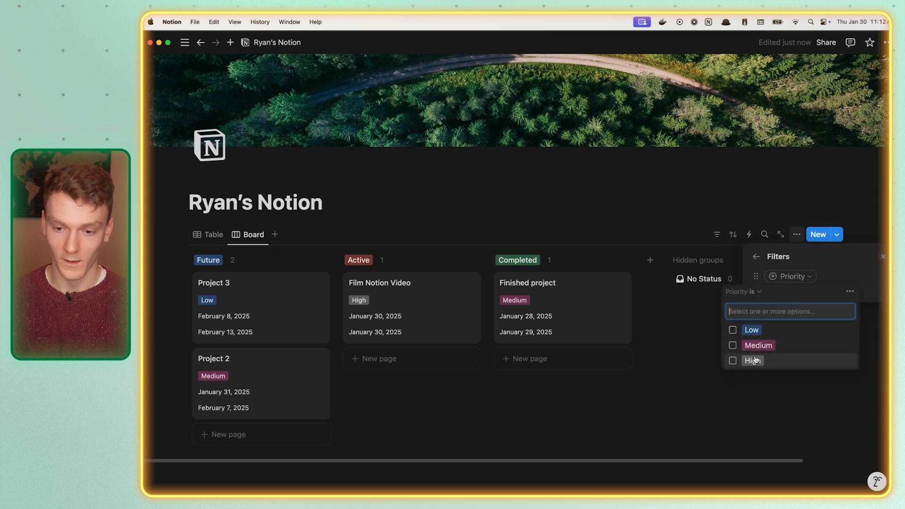
{"action": "left_click", "coordinate": [738, 360]}
{"action": "left_click", "coordinate": [734, 346]}
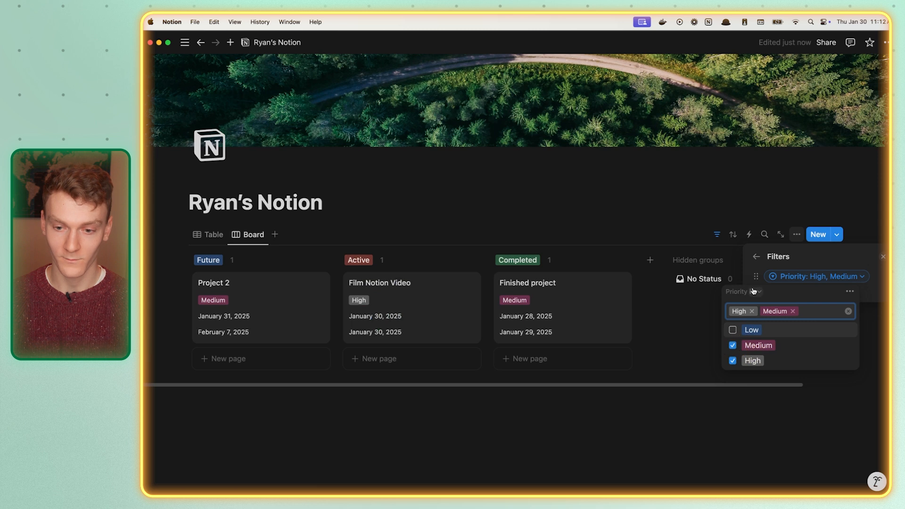
- Clear the High and Medium selections from the Board view's Priority filter
{"action": "left_click", "coordinate": [733, 330]}
{"action": "left_click", "coordinate": [732, 330]}
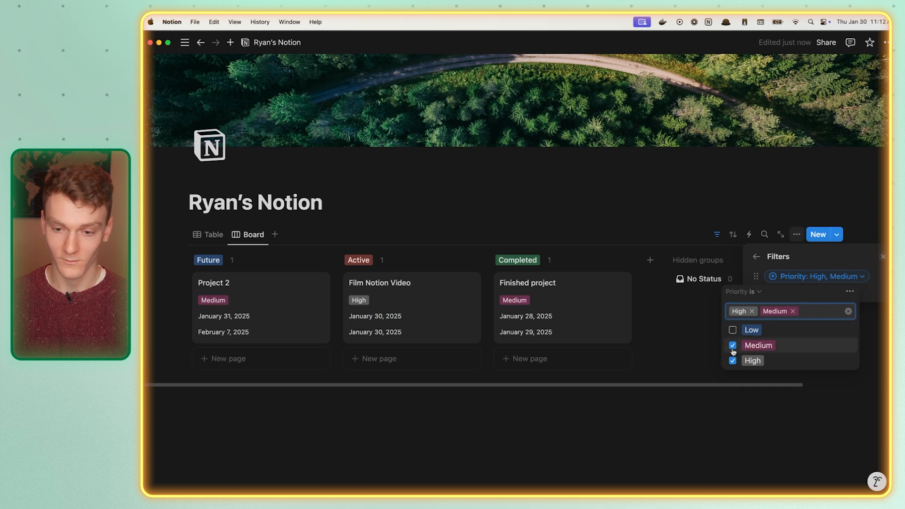
{"action": "left_click", "coordinate": [732, 345]}
{"action": "left_click", "coordinate": [732, 361]}
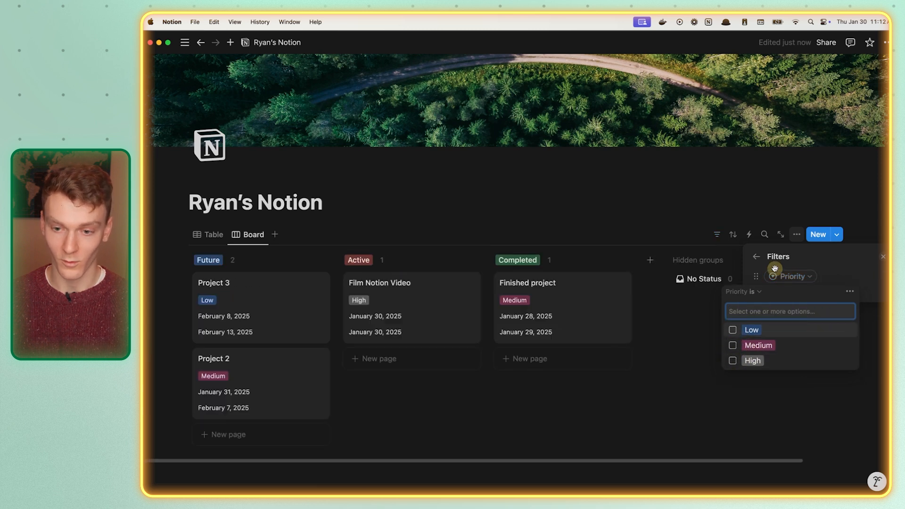
- Add a Start Date filter set to This week to the Board view
{"action": "left_click", "coordinate": [788, 279]}
{"action": "left_click", "coordinate": [782, 293]}
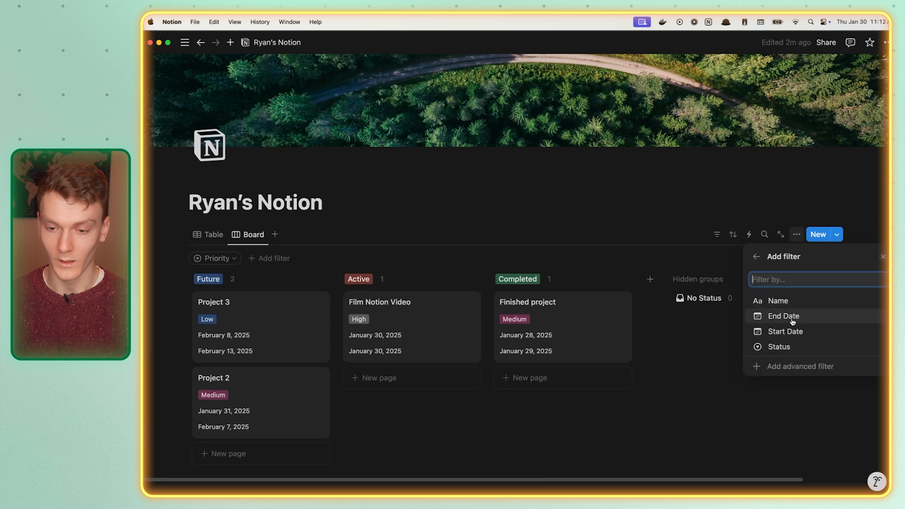
{"action": "left_click", "coordinate": [792, 332]}
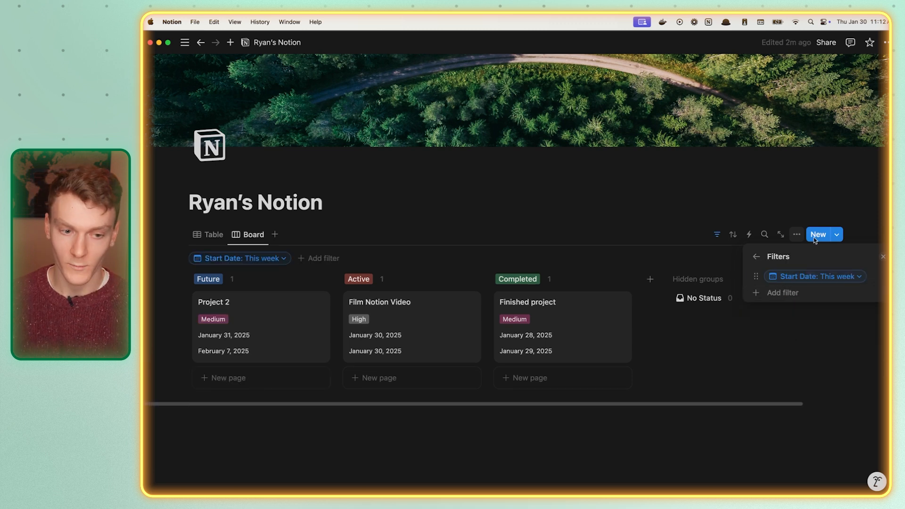
- Delete the Board view's Start Date filter and look at the properties available for sorting
{"action": "left_click", "coordinate": [819, 274]}
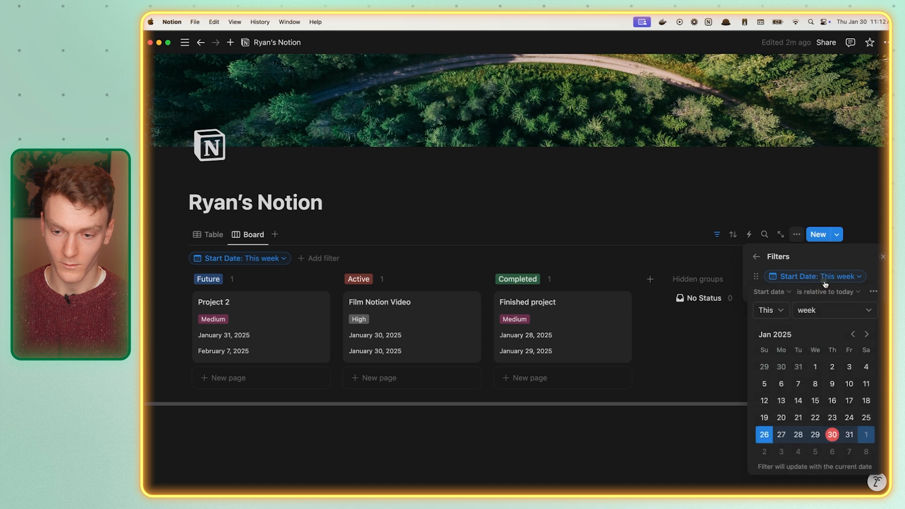
{"action": "left_click", "coordinate": [874, 291]}
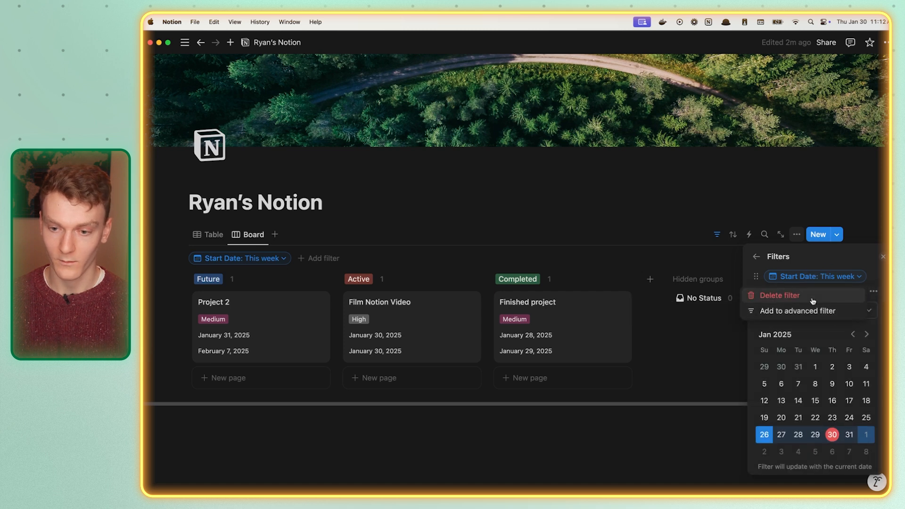
{"action": "left_click", "coordinate": [780, 295]}
{"action": "left_click", "coordinate": [757, 256]}
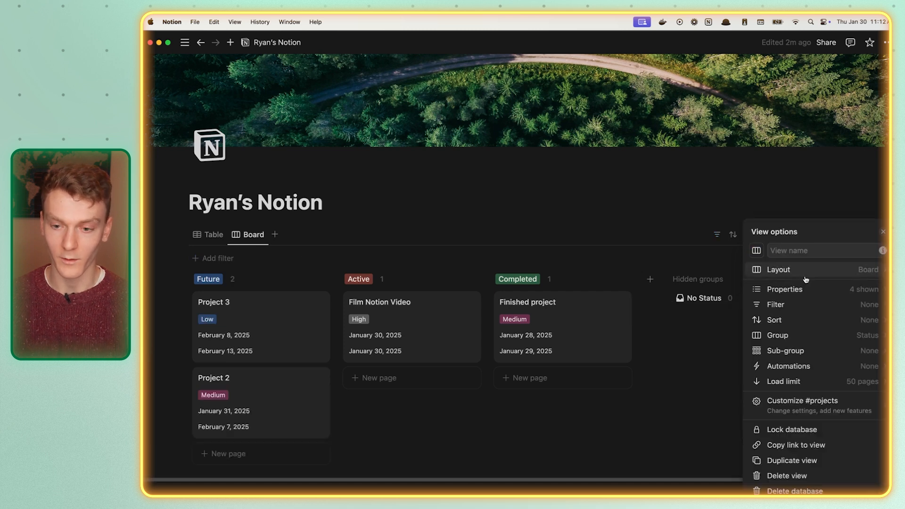
{"action": "left_click", "coordinate": [819, 320]}
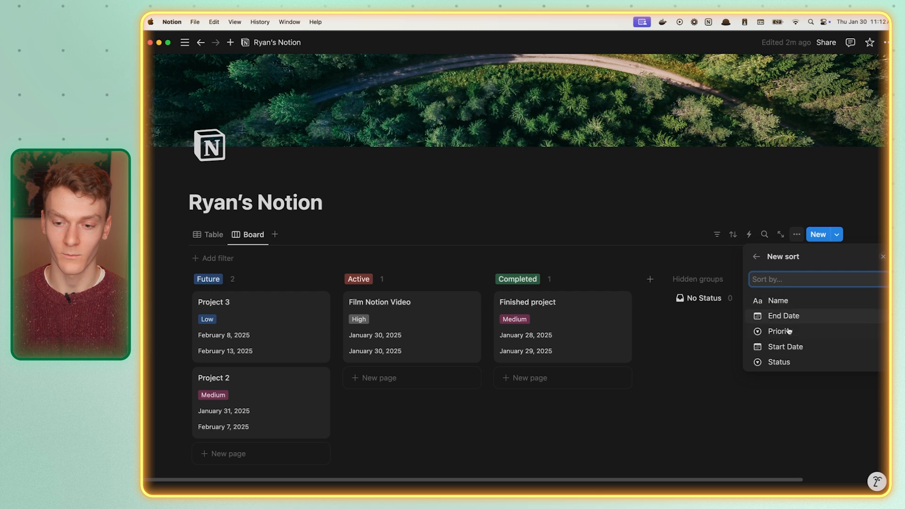
{"action": "left_click", "coordinate": [757, 257]}
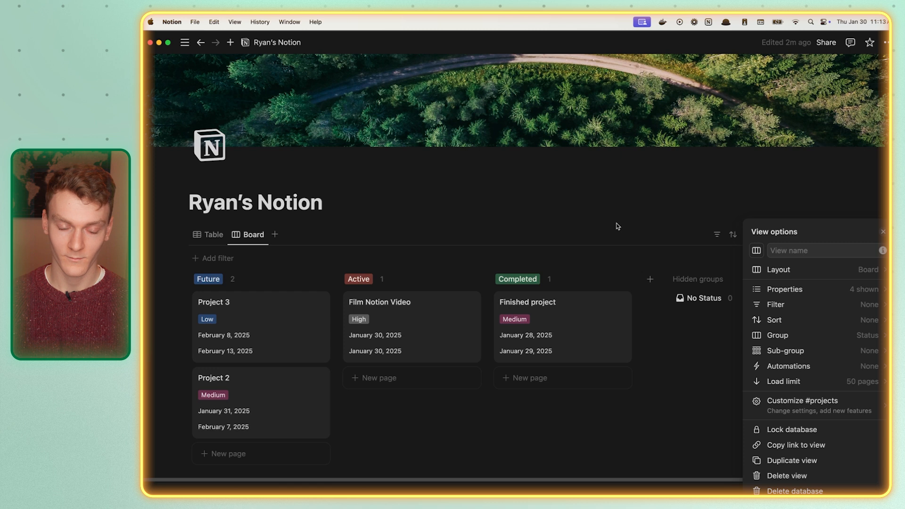
{"action": "left_click", "coordinate": [589, 216]}
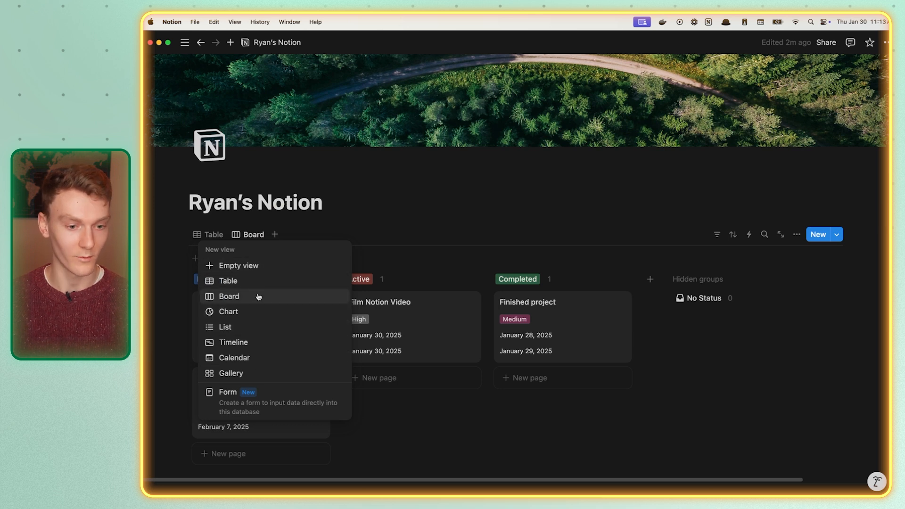
- Add a List view to the #projects database and hide the database title in it
{"action": "left_click", "coordinate": [259, 327]}
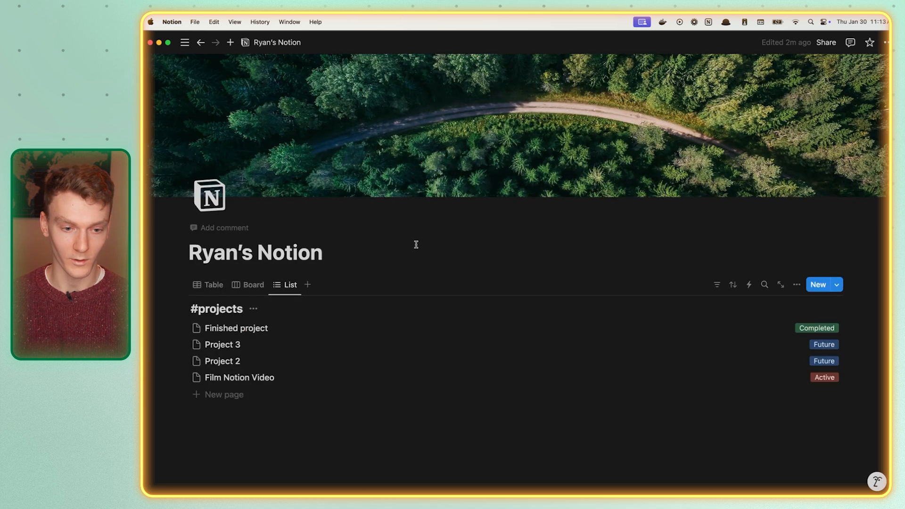
{"action": "scroll", "coordinate": [416, 245], "scroll_direction": "down", "scroll_amount": 2}
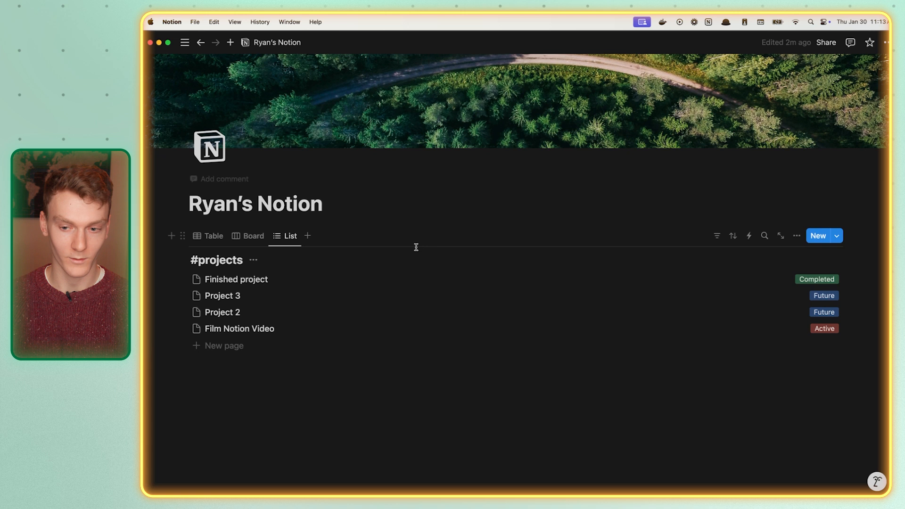
{"action": "left_click", "coordinate": [254, 263]}
{"action": "left_click", "coordinate": [255, 313]}
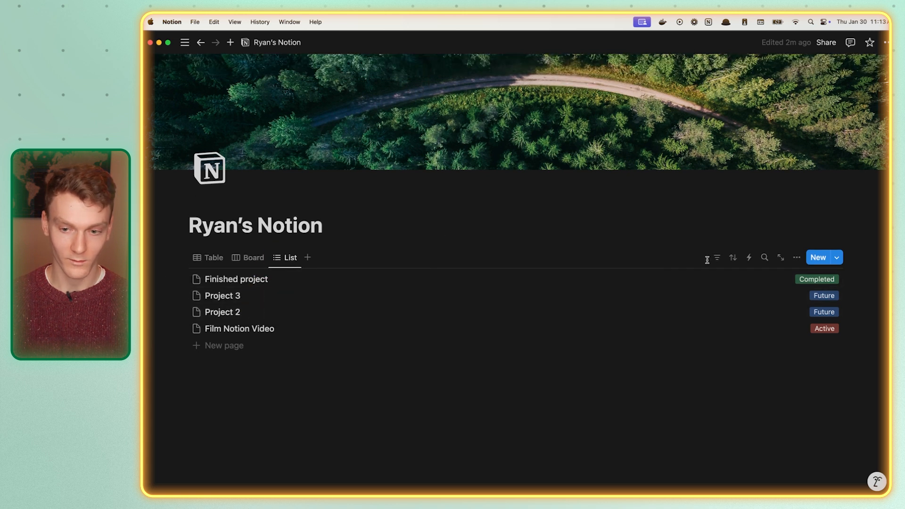
- Show the Start Date, End Date and Priority properties in the List view
{"action": "left_click", "coordinate": [284, 262]}
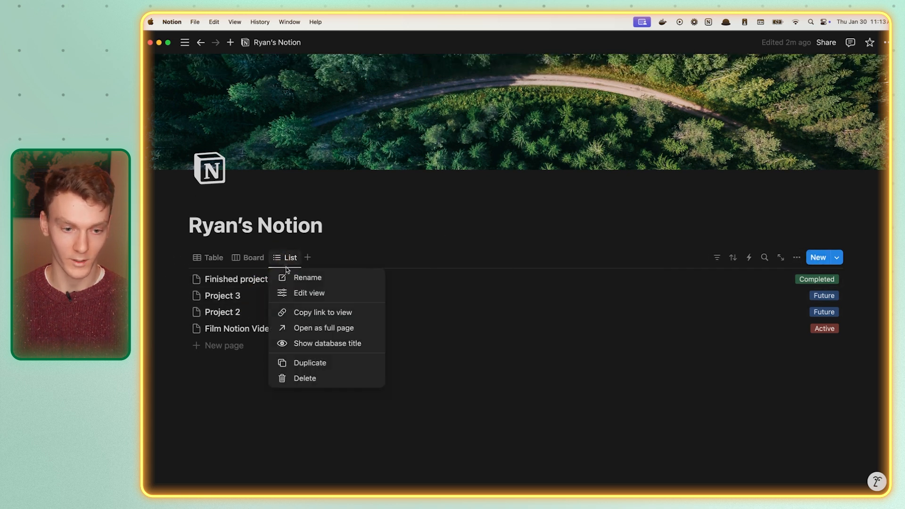
{"action": "left_click", "coordinate": [296, 290]}
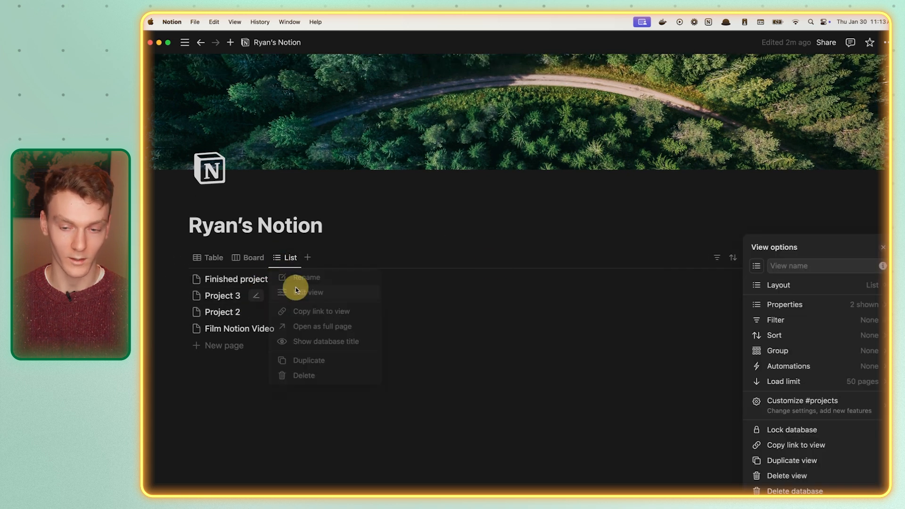
{"action": "left_click", "coordinate": [828, 304]}
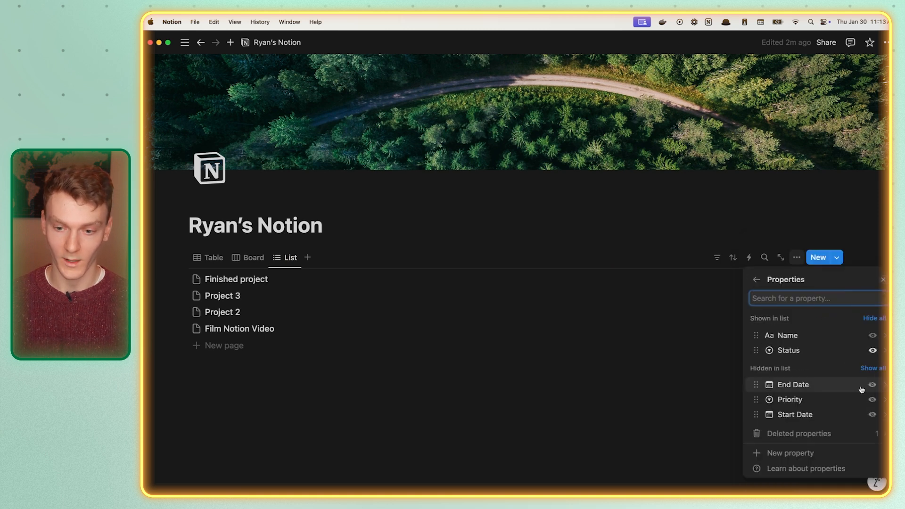
{"action": "left_click", "coordinate": [872, 414]}
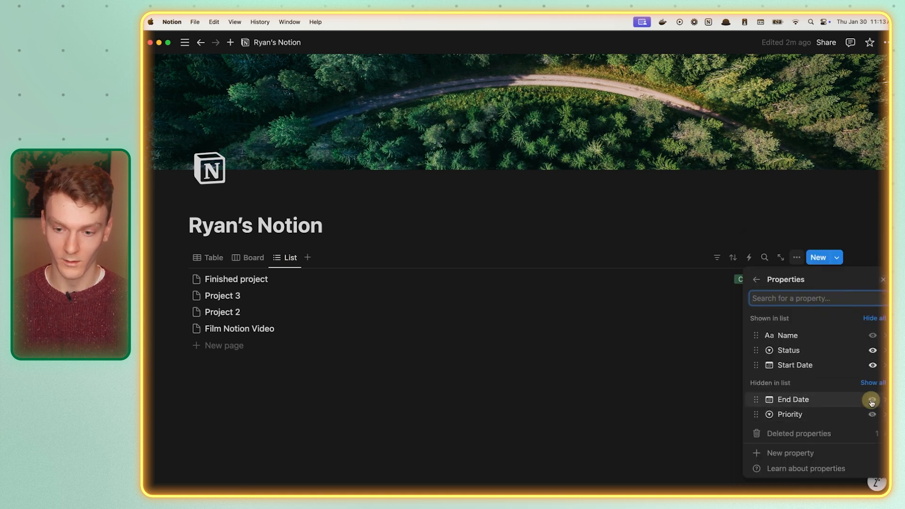
{"action": "left_click", "coordinate": [873, 400]}
{"action": "left_click", "coordinate": [872, 413]}
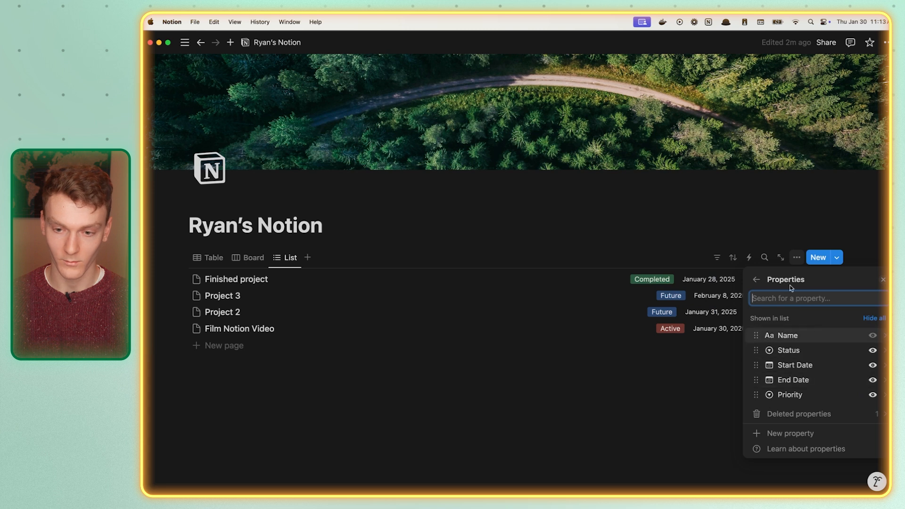
{"action": "left_click", "coordinate": [686, 254]}
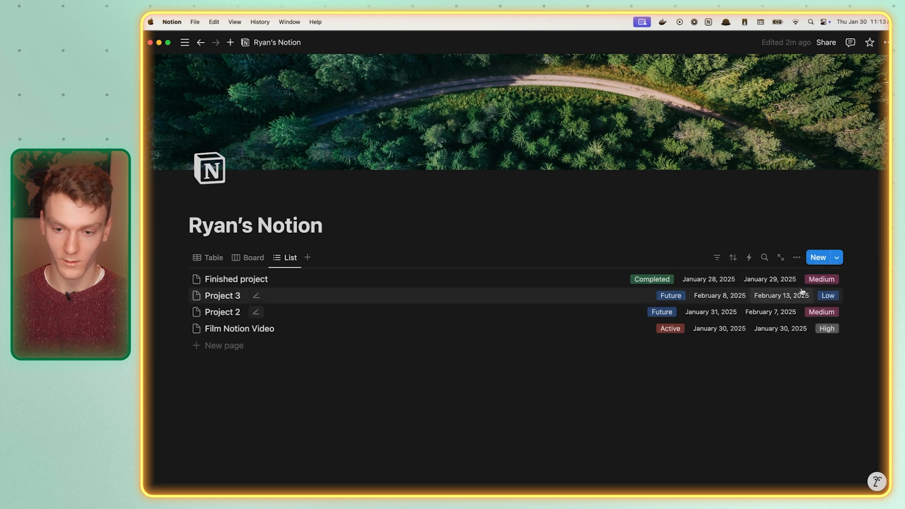
- Hide the Status property in the List view
{"action": "left_click", "coordinate": [797, 258]}
{"action": "left_click", "coordinate": [298, 261]}
{"action": "left_click", "coordinate": [298, 260]}
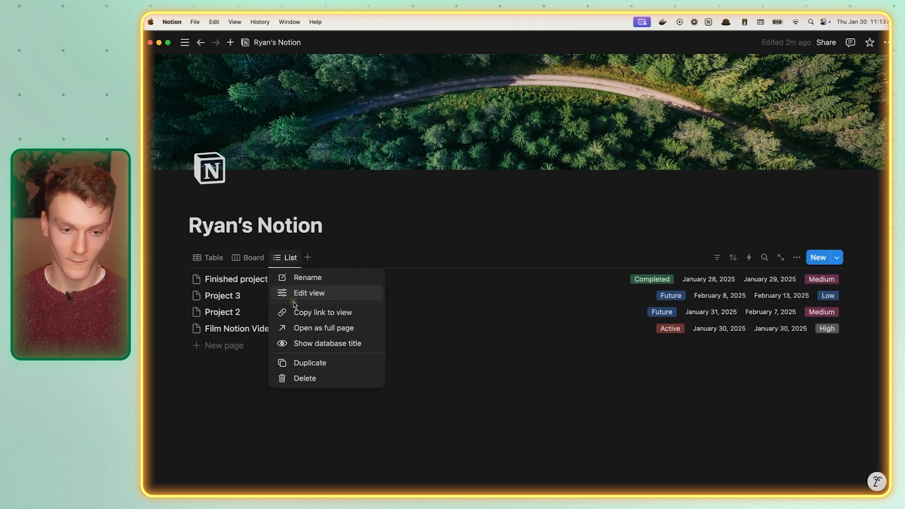
{"action": "left_click", "coordinate": [306, 293]}
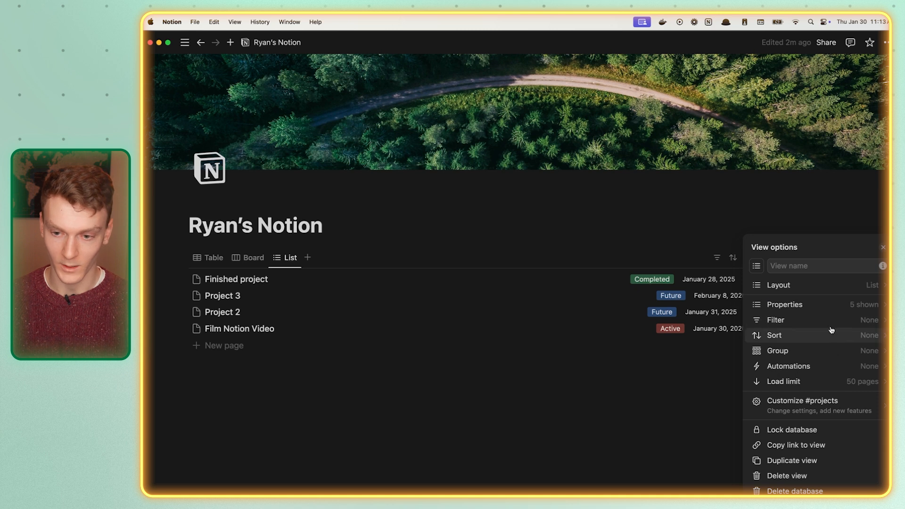
{"action": "left_click", "coordinate": [836, 304]}
{"action": "left_click", "coordinate": [873, 351]}
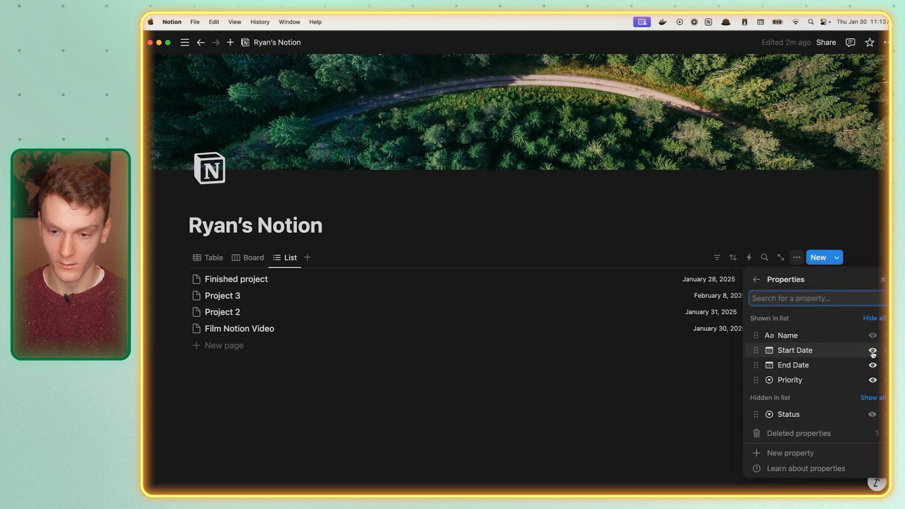
{"action": "left_click", "coordinate": [883, 279]}
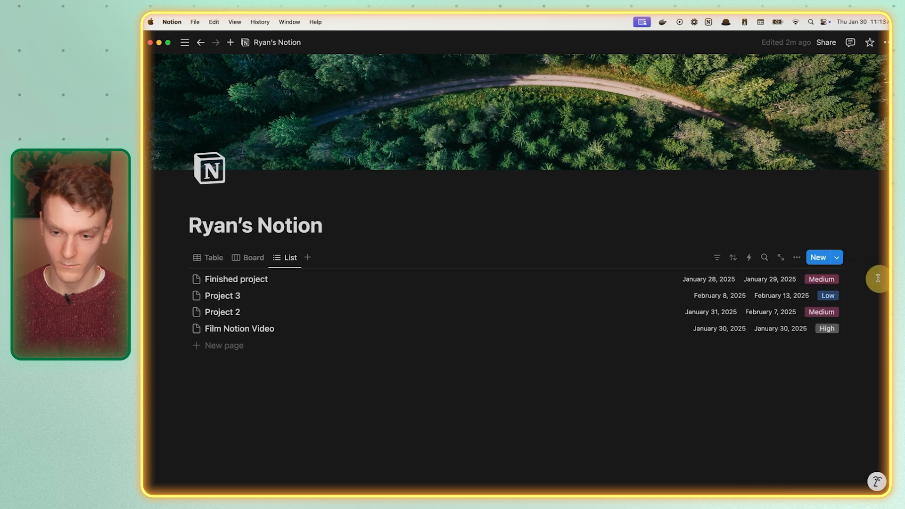
- Filter the List view to entries whose Status is Active
{"action": "left_click", "coordinate": [797, 257]}
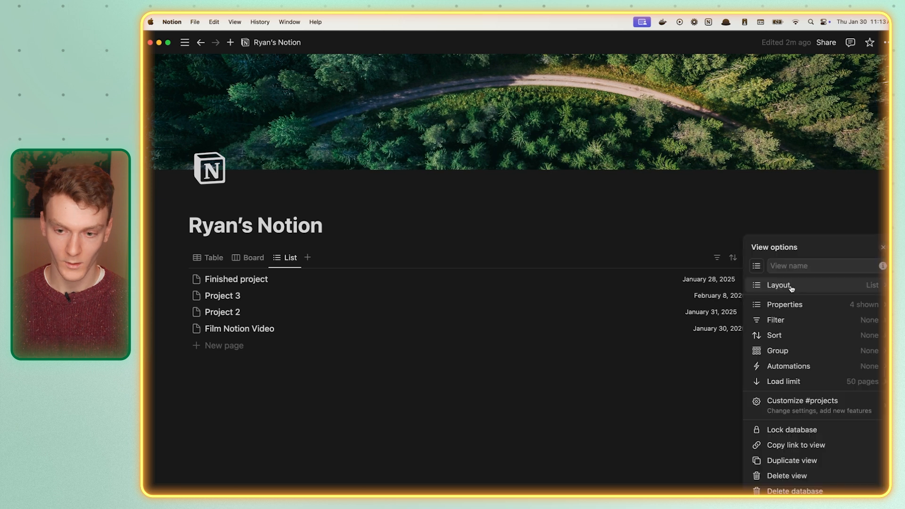
{"action": "left_click", "coordinate": [803, 320]}
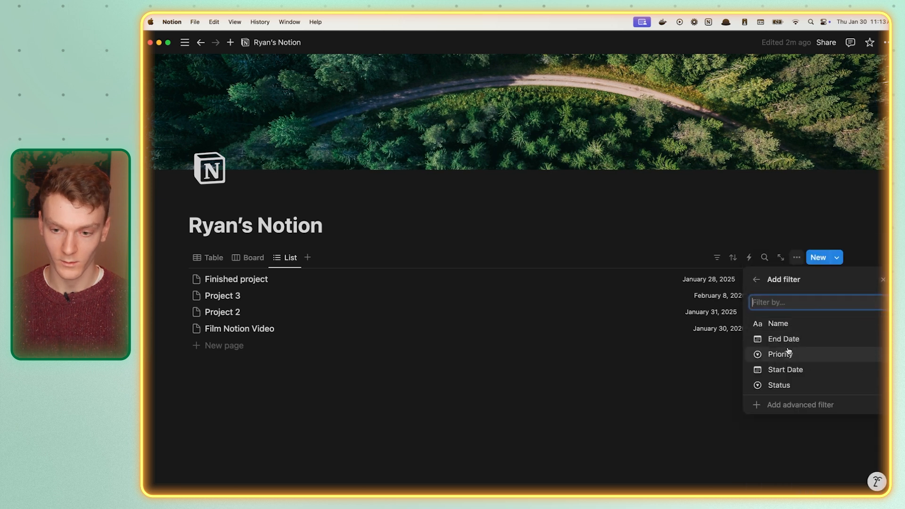
{"action": "left_click", "coordinate": [773, 389]}
{"action": "left_click", "coordinate": [800, 299]}
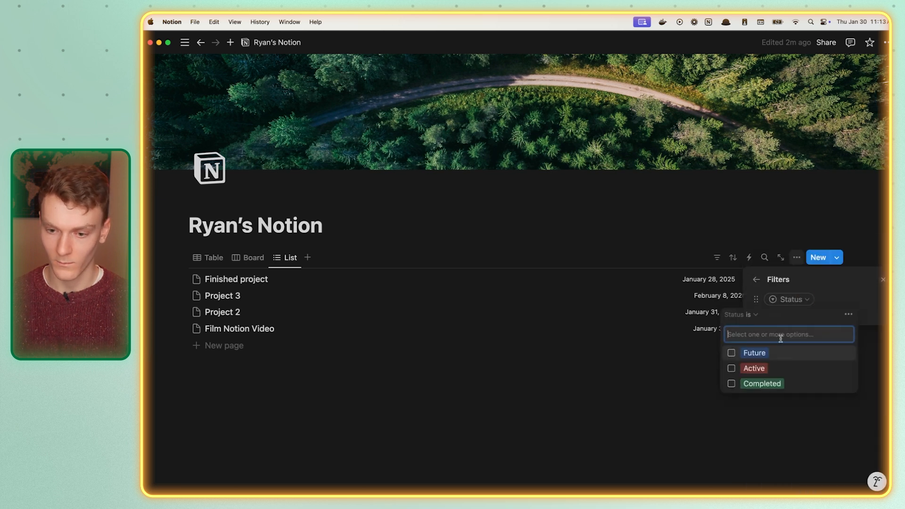
{"action": "left_click", "coordinate": [732, 368]}
{"action": "left_click", "coordinate": [796, 289]}
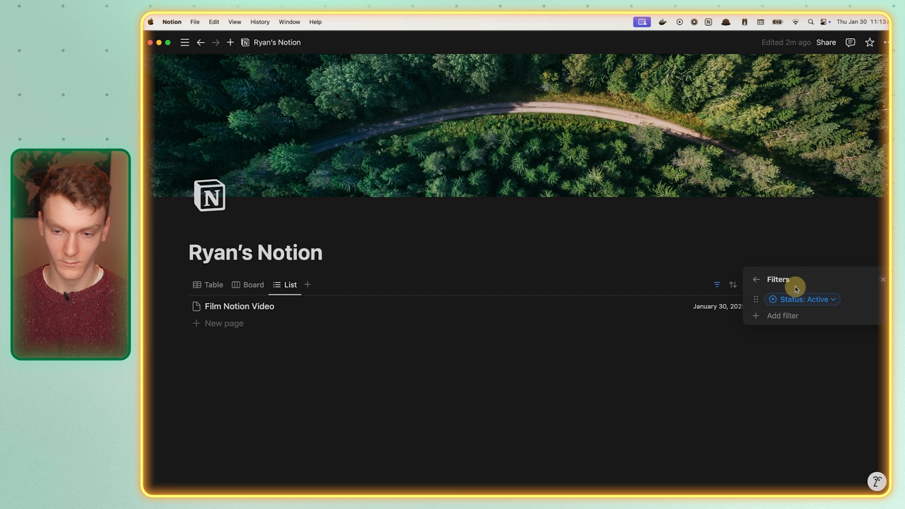
{"action": "left_click", "coordinate": [757, 280]}
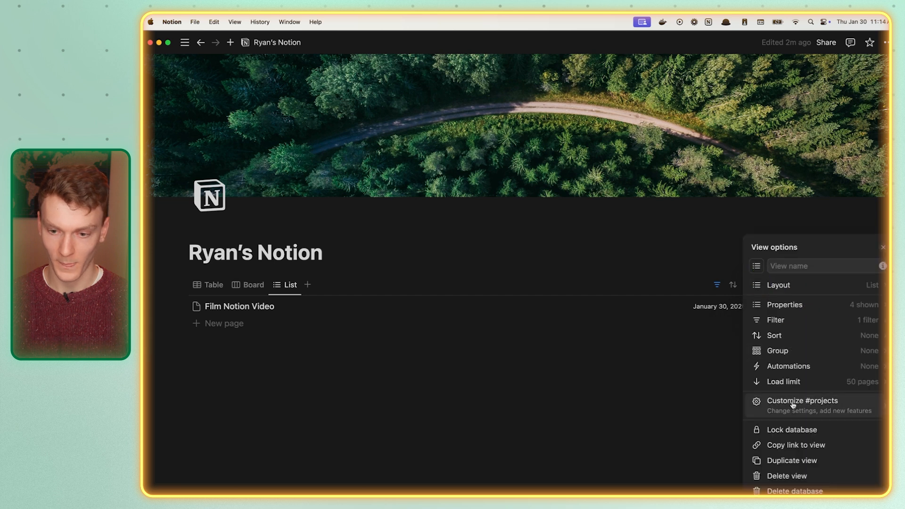
- Add an ascending sort by Start Date to the List view
{"action": "left_click", "coordinate": [799, 337]}
{"action": "left_click", "coordinate": [794, 370]}
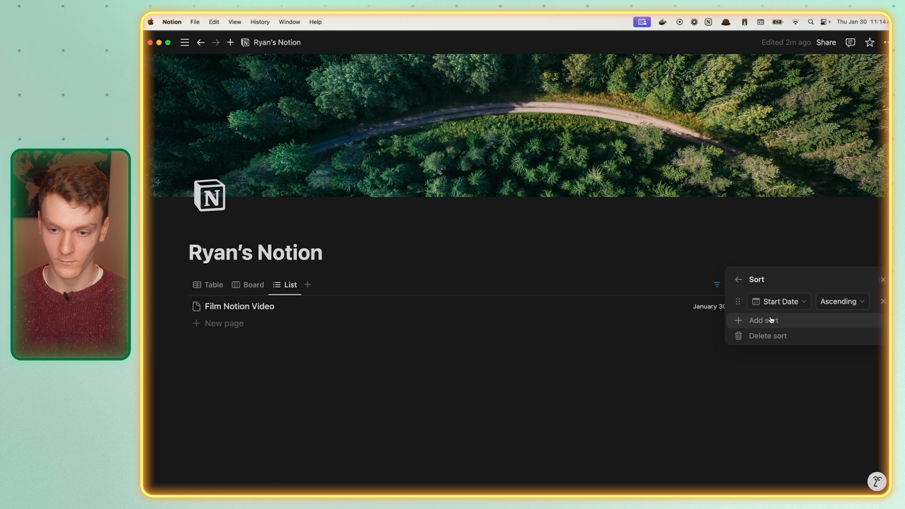
{"action": "left_click", "coordinate": [739, 280]}
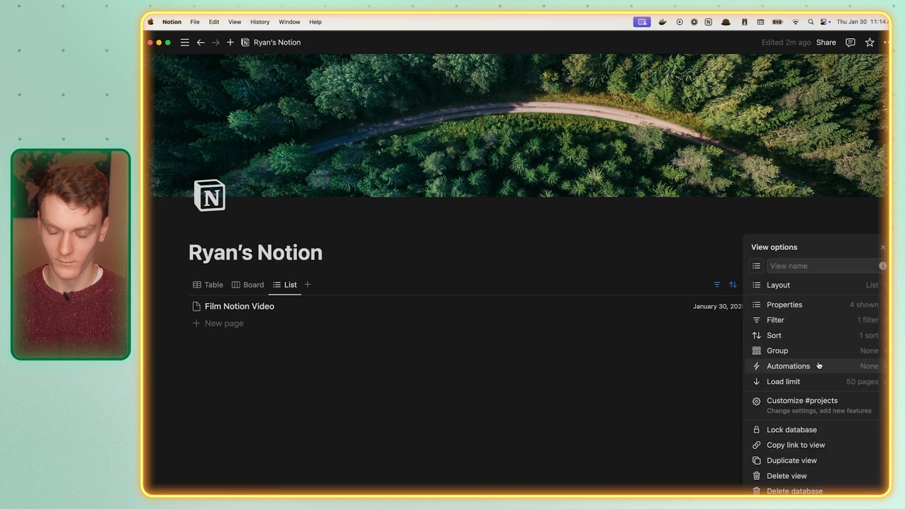
- Change the List view's sort property to End Date
{"action": "left_click", "coordinate": [776, 336]}
{"action": "left_click", "coordinate": [790, 301]}
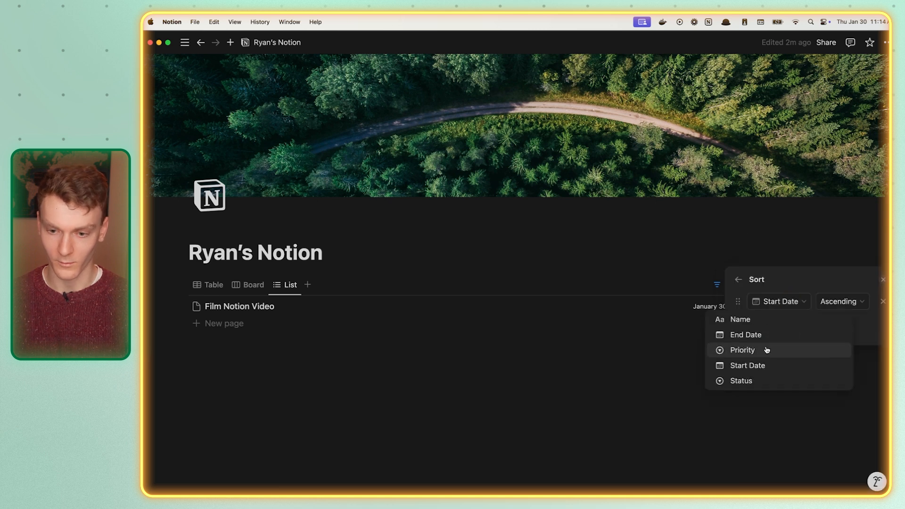
{"action": "left_click", "coordinate": [754, 335]}
{"action": "left_click", "coordinate": [739, 280]}
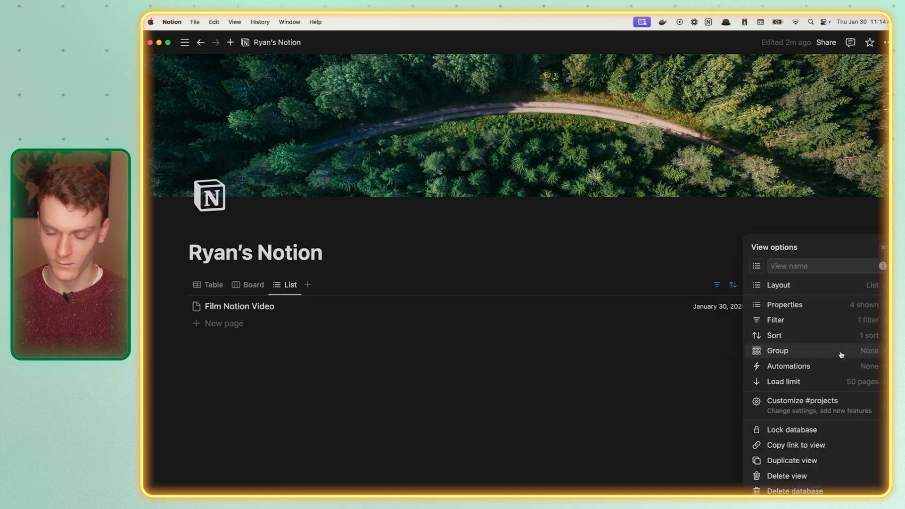
{"action": "left_click", "coordinate": [669, 337]}
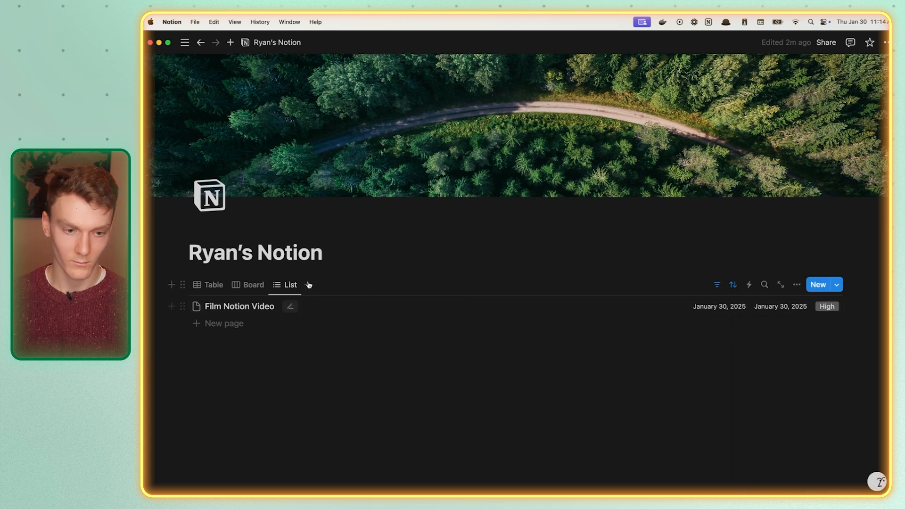
- Rename the List view to "Active Projects"
{"action": "left_click", "coordinate": [294, 284]}
{"action": "left_click", "coordinate": [302, 320]}
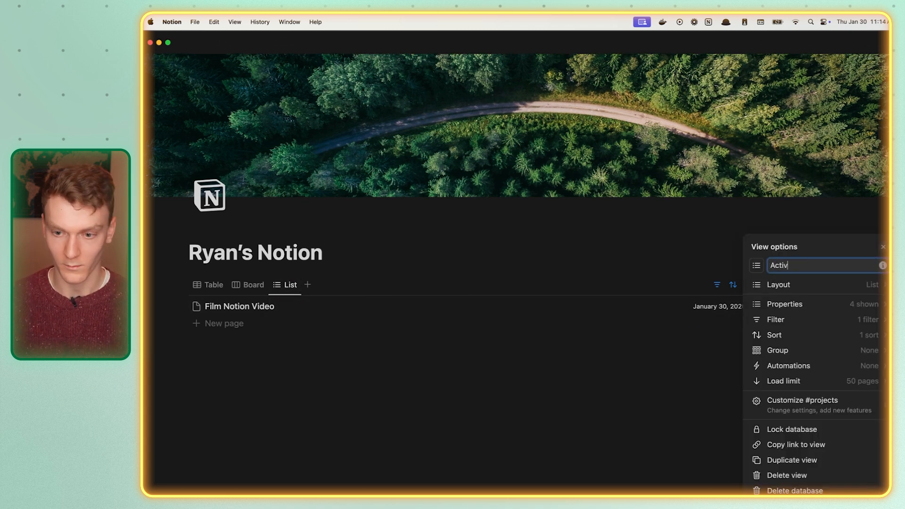
{"action": "type", "text": "Active Projects"}
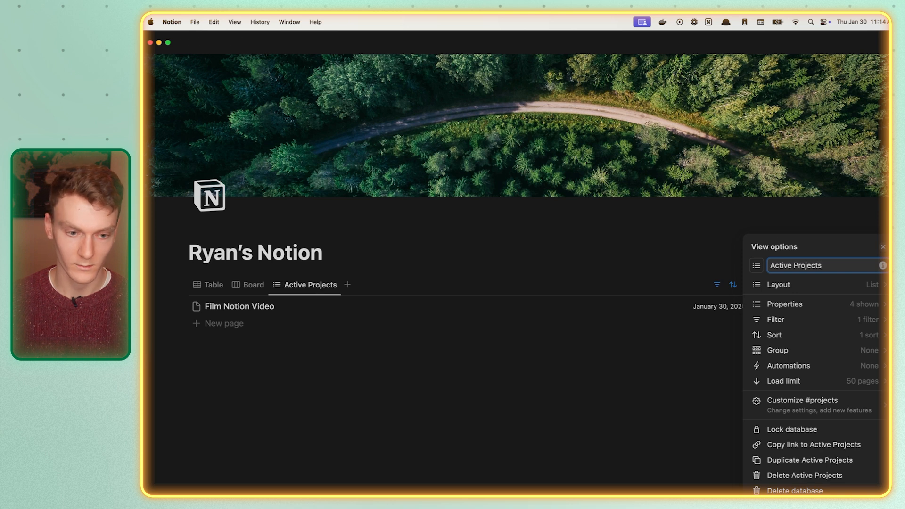
- Move the Active Projects view ahead of the Table and Board views and compare it with the Table view
{"action": "left_click", "coordinate": [439, 283]}
{"action": "left_click_drag", "start_coordinate": [309, 286], "coordinate": [202, 284]}
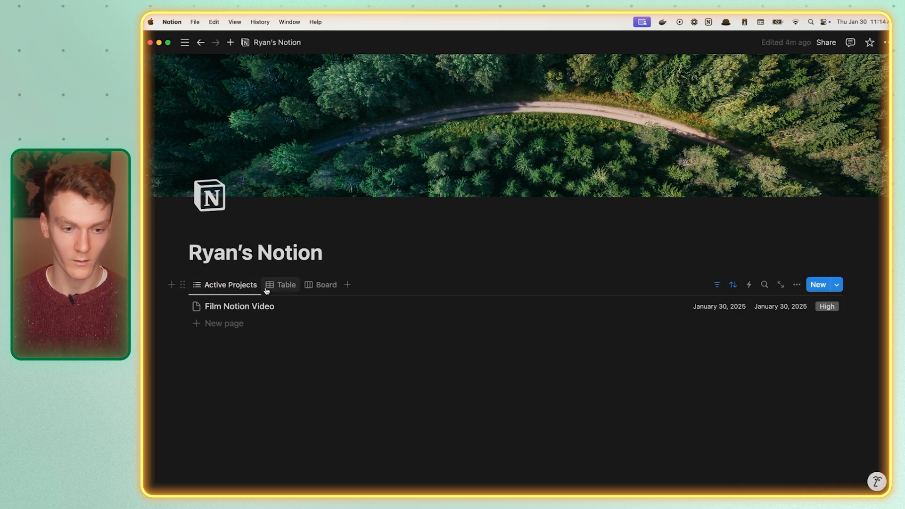
{"action": "left_click", "coordinate": [282, 285]}
{"action": "left_click", "coordinate": [229, 285]}
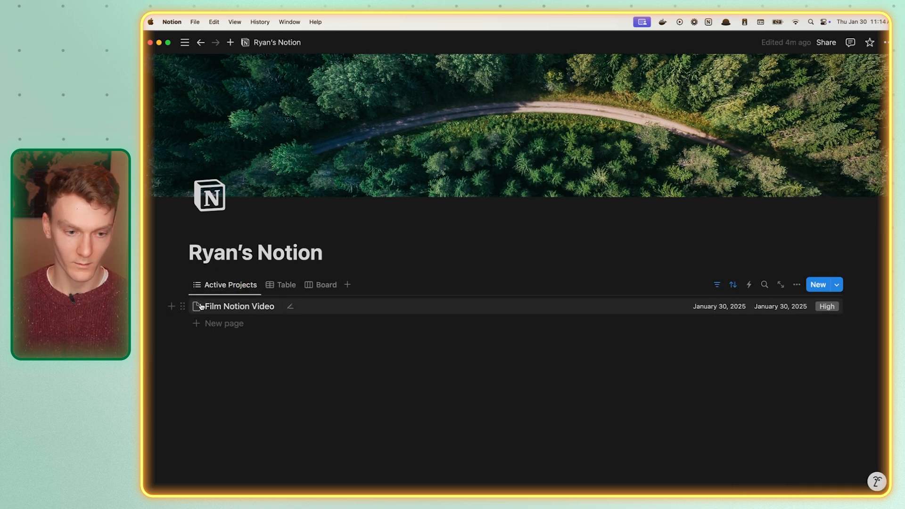
{"action": "left_click", "coordinate": [284, 285]}
{"action": "left_click", "coordinate": [231, 285]}
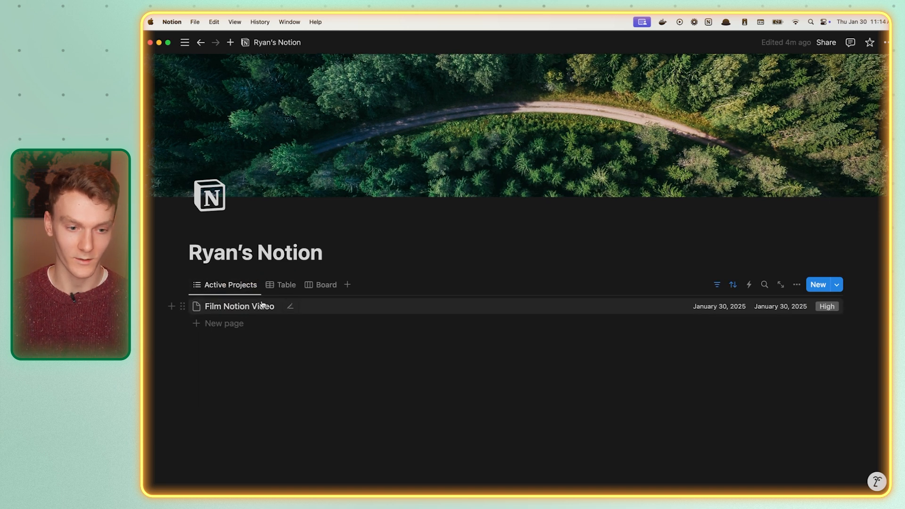
- Add a circle icon to the Film Notion Video page and close the page
{"action": "left_click", "coordinate": [208, 307]}
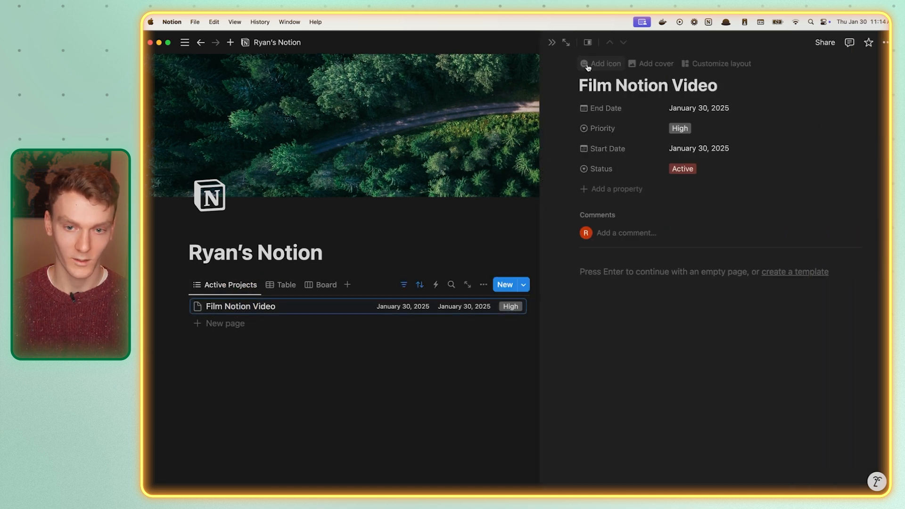
{"action": "left_click", "coordinate": [589, 65]}
{"action": "left_click", "coordinate": [525, 108]}
{"action": "mouse_move", "coordinate": [562, 190]}
{"action": "left_click", "coordinate": [529, 208]}
{"action": "left_click", "coordinate": [551, 42]}
- Delete the Board view from the database
{"action": "left_click", "coordinate": [282, 287]}
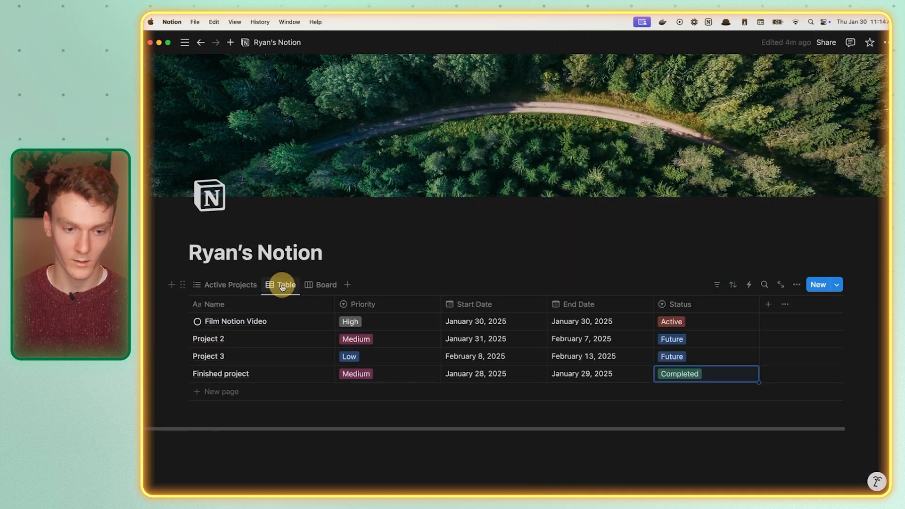
{"action": "left_click", "coordinate": [317, 284]}
{"action": "left_click", "coordinate": [321, 285]}
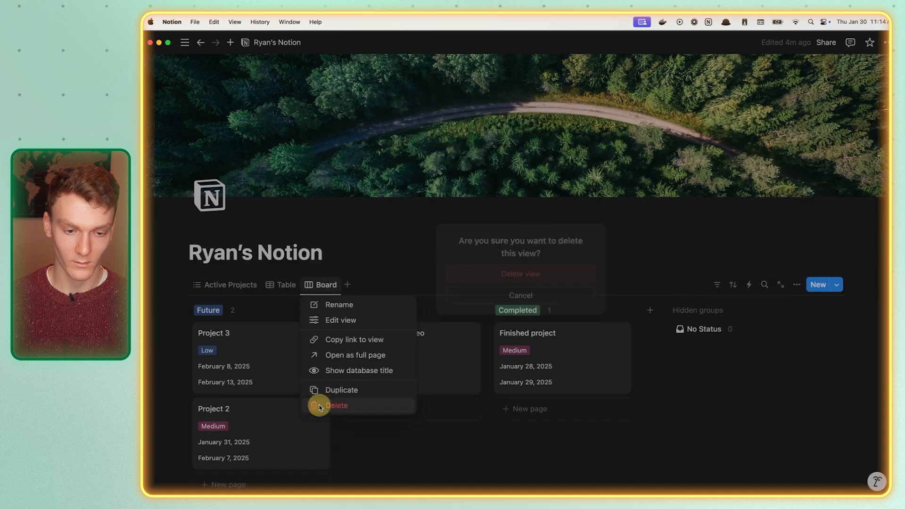
{"action": "left_click", "coordinate": [319, 406]}
{"action": "left_click", "coordinate": [490, 273]}
- Delete the Table view from the database
{"action": "left_click", "coordinate": [283, 285]}
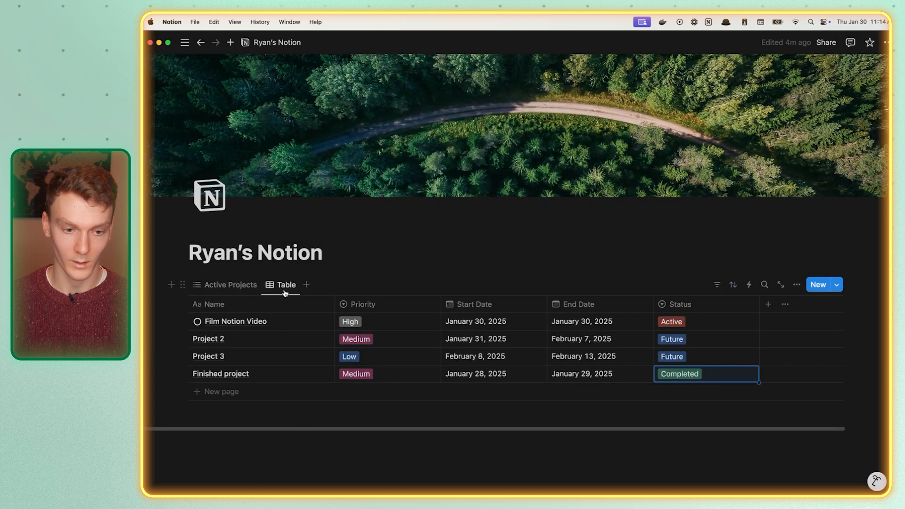
{"action": "left_click", "coordinate": [285, 293]}
{"action": "left_click", "coordinate": [301, 406]}
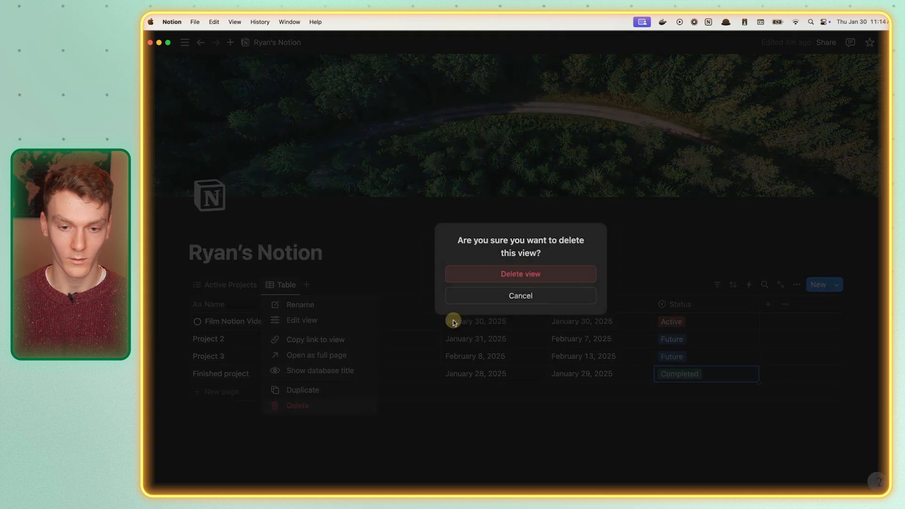
{"action": "left_click", "coordinate": [493, 278]}
- Duplicate the Active Projects view twice
{"action": "left_click", "coordinate": [231, 287]}
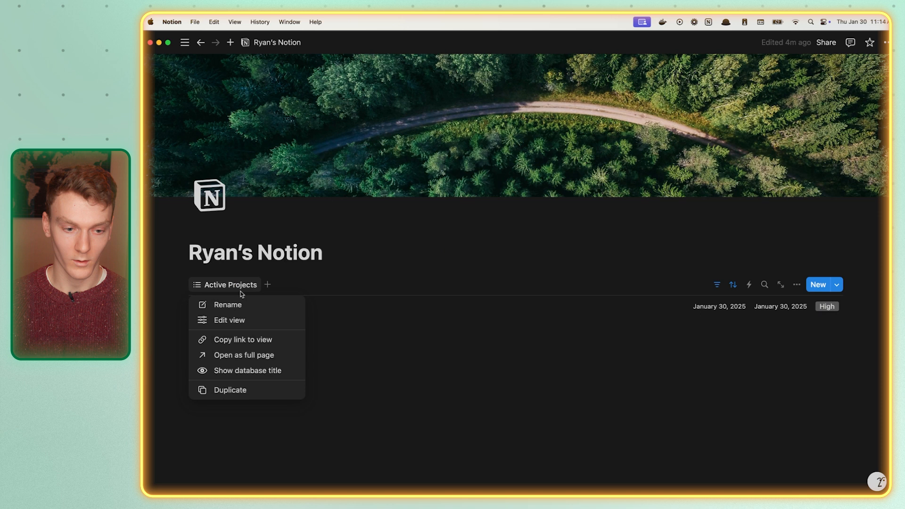
{"action": "left_click", "coordinate": [245, 388]}
{"action": "left_click", "coordinate": [283, 287]}
{"action": "left_click", "coordinate": [302, 284]}
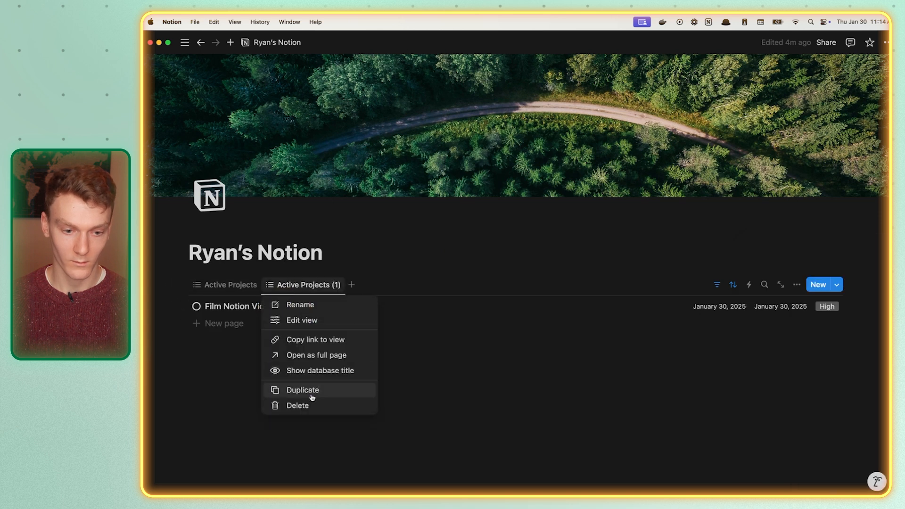
{"action": "left_click", "coordinate": [311, 396]}
- Rename the first duplicated view, Active Projects (1), to "Future Projects"
{"action": "left_click", "coordinate": [311, 286]}
{"action": "left_click", "coordinate": [311, 285]}
{"action": "left_click", "coordinate": [313, 319]}
{"action": "left_click", "coordinate": [781, 267]}
{"action": "double_click", "coordinate": [782, 266]}
{"action": "type", "text": "Future"}
{"action": "left_click", "coordinate": [834, 265]}
{"action": "key", "text": "BackSpace"}
{"action": "key", "text": "BackSpace"}
{"action": "key", "text": "BackSpace"}
{"action": "key", "text": "BackSpace"}
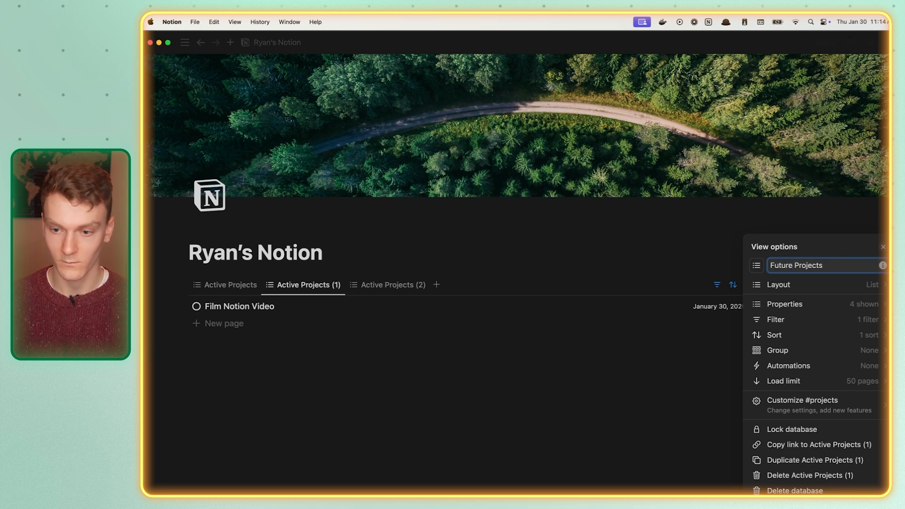
- Change the Future Projects view's filter so that Status is Future instead of Active
{"action": "left_click", "coordinate": [835, 320]}
{"action": "left_click", "coordinate": [823, 326]}
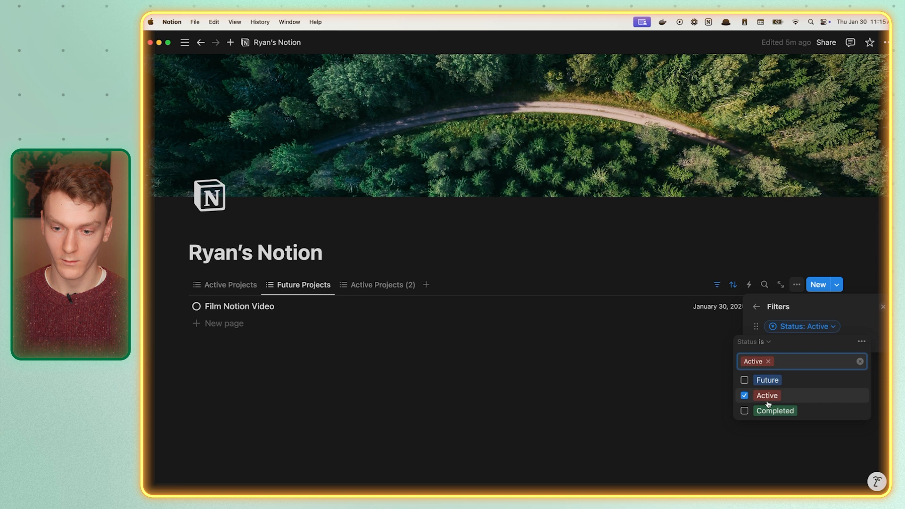
{"action": "left_click", "coordinate": [744, 380]}
{"action": "left_click", "coordinate": [745, 396]}
{"action": "left_click", "coordinate": [680, 333]}
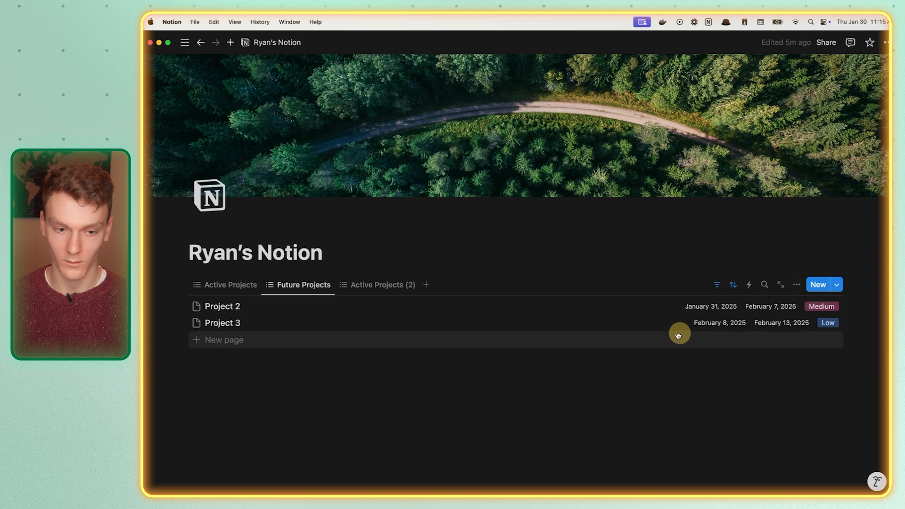
- Rename the view Active Projects (2) to "Completed Projects"
{"action": "left_click", "coordinate": [385, 285]}
{"action": "left_click", "coordinate": [383, 286]}
{"action": "left_click", "coordinate": [376, 319]}
{"action": "left_click", "coordinate": [783, 267]}
{"action": "double_click", "coordinate": [784, 267]}
{"action": "type", "text": "Comp Projects (2"}
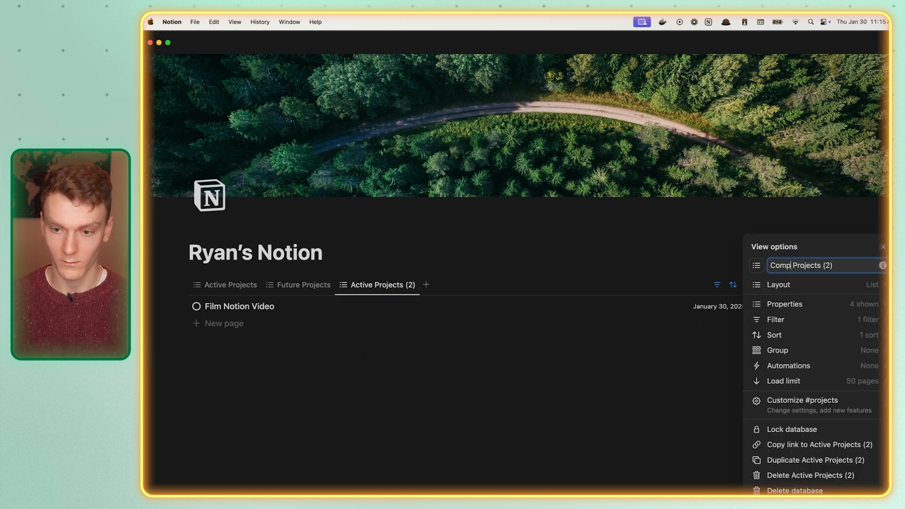
{"action": "type", "text": "mpltet"}
{"action": "key", "text": "BackSpace"}
{"action": "key", "text": "BackSpace"}
{"action": "key", "text": "BackSpace"}
{"action": "type", "text": "eted"}
{"action": "left_click", "coordinate": [849, 266]}
{"action": "key", "text": "BackSpace"}
{"action": "key", "text": "BackSpace"}
{"action": "key", "text": "BackSpace"}
{"action": "key", "text": "BackSpace"}
- Change the Completed Projects view's filter so that only Status Completed is selected, and check the three project views
{"action": "left_click", "coordinate": [807, 321]}
{"action": "left_click", "coordinate": [803, 325]}
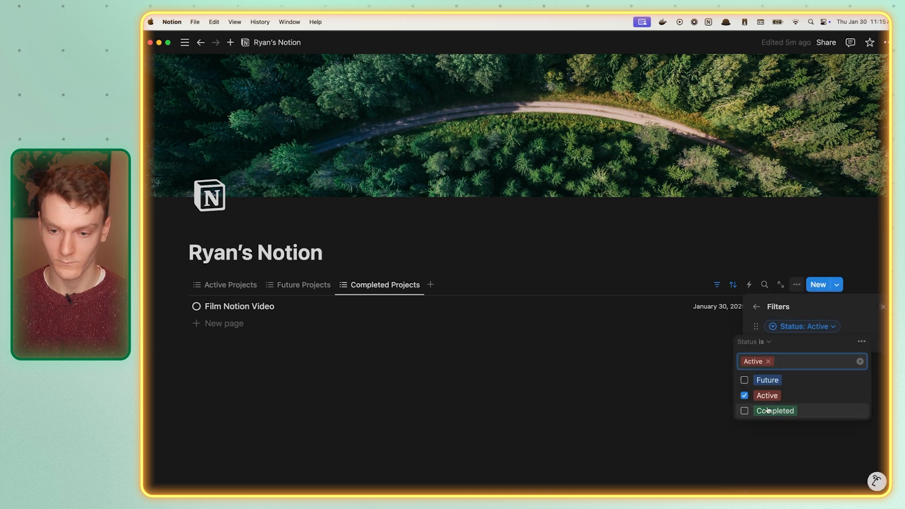
{"action": "left_click", "coordinate": [745, 410]}
{"action": "left_click", "coordinate": [289, 284]}
{"action": "left_click", "coordinate": [224, 285]}
{"action": "left_click", "coordinate": [283, 285]}
{"action": "left_click", "coordinate": [361, 285]}
{"action": "left_click", "coordinate": [250, 285]}
{"action": "left_click", "coordinate": [297, 285]}
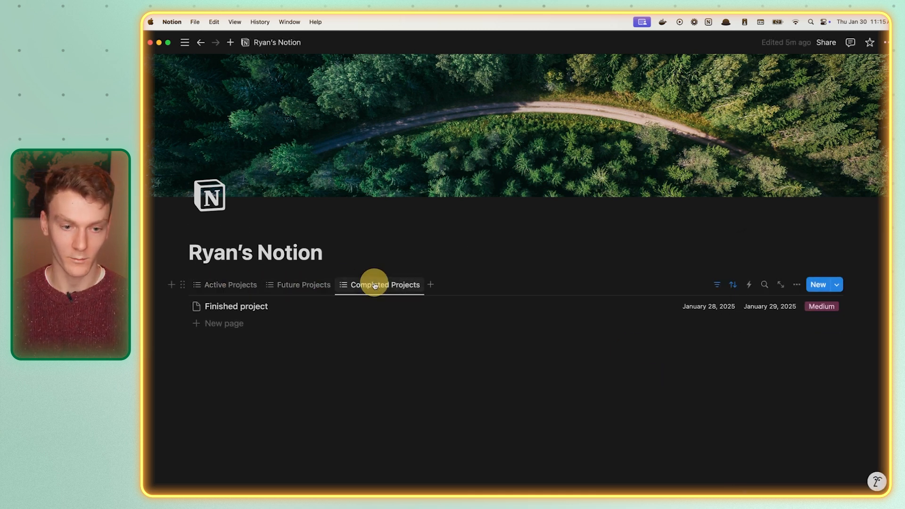
- Set the Active Projects view's icon to a circle
{"action": "double_click", "coordinate": [216, 286]}
{"action": "left_click", "coordinate": [215, 319]}
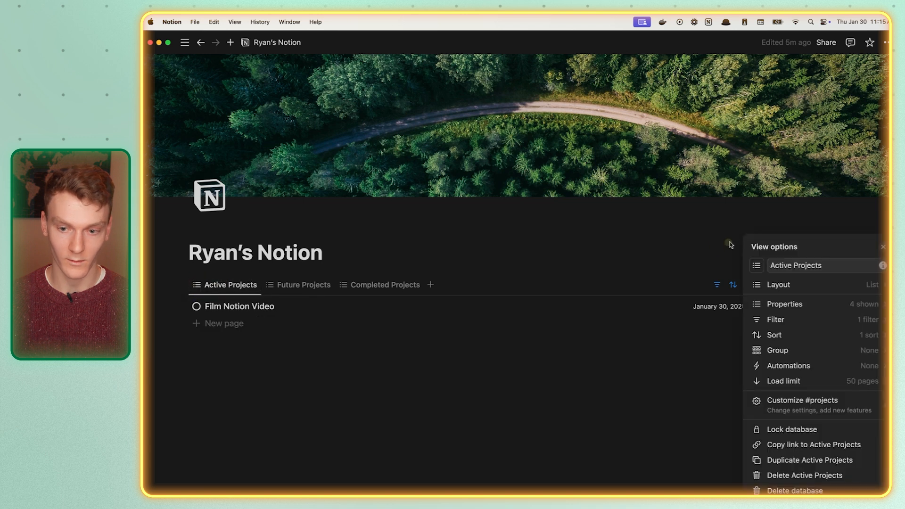
{"action": "left_click", "coordinate": [757, 267]}
{"action": "left_click", "coordinate": [661, 346]}
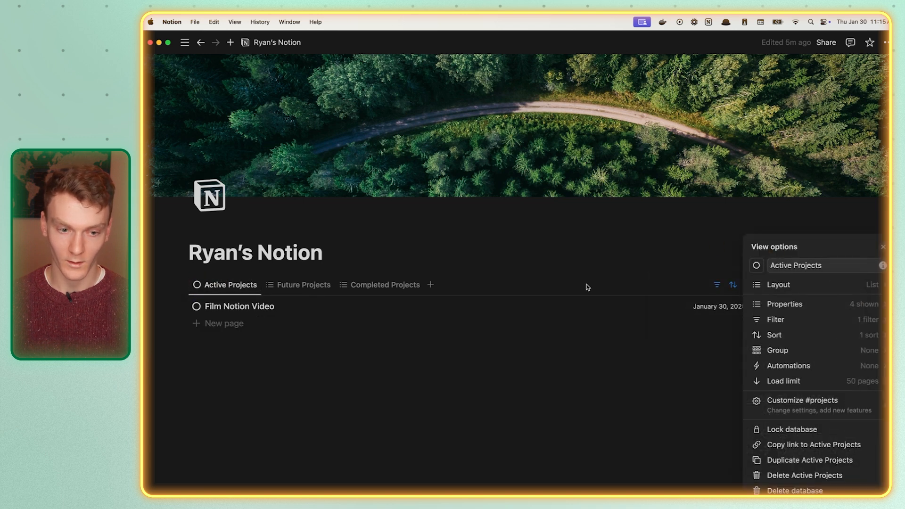
- Set the Completed Projects view's icon to a checkmark, searching the icons for "check"
{"action": "left_click", "coordinate": [367, 286]}
{"action": "left_click", "coordinate": [352, 286]}
{"action": "left_click", "coordinate": [356, 318]}
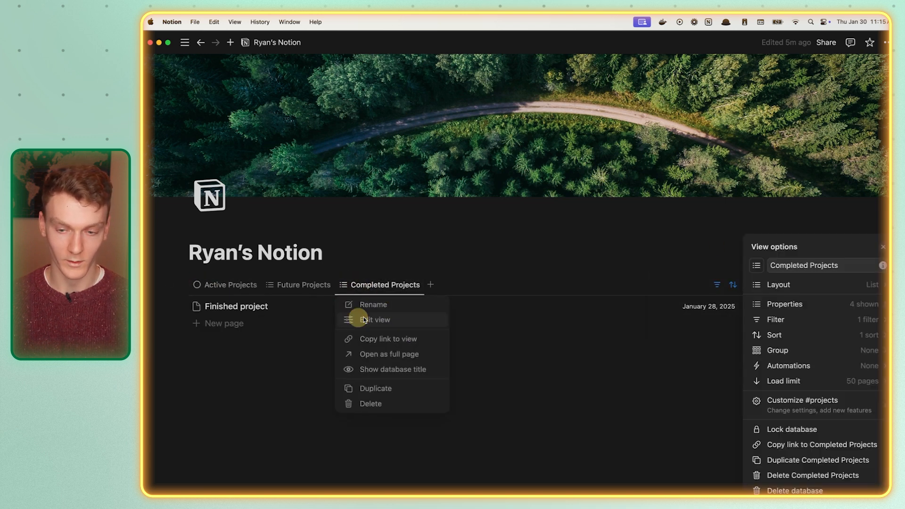
{"action": "left_click", "coordinate": [757, 266]}
{"action": "type", "text": "check"}
{"action": "left_click", "coordinate": [702, 339]}
- Move the Future Projects view ahead of Active Projects and look through the three project views
{"action": "left_click", "coordinate": [305, 284]}
{"action": "left_click_drag", "start_coordinate": [393, 277], "coordinate": [384, 231]}
{"action": "left_click", "coordinate": [370, 285]}
{"action": "left_click", "coordinate": [302, 286]}
{"action": "left_click", "coordinate": [238, 286]}
{"action": "left_click", "coordinate": [296, 287]}
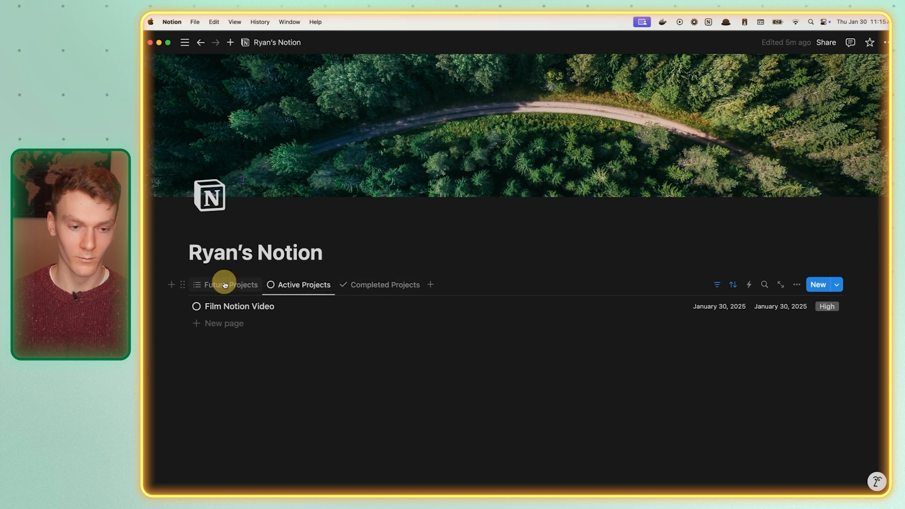
{"action": "left_click", "coordinate": [222, 285]}
{"action": "left_click", "coordinate": [371, 286]}
{"action": "left_click", "coordinate": [270, 285]}
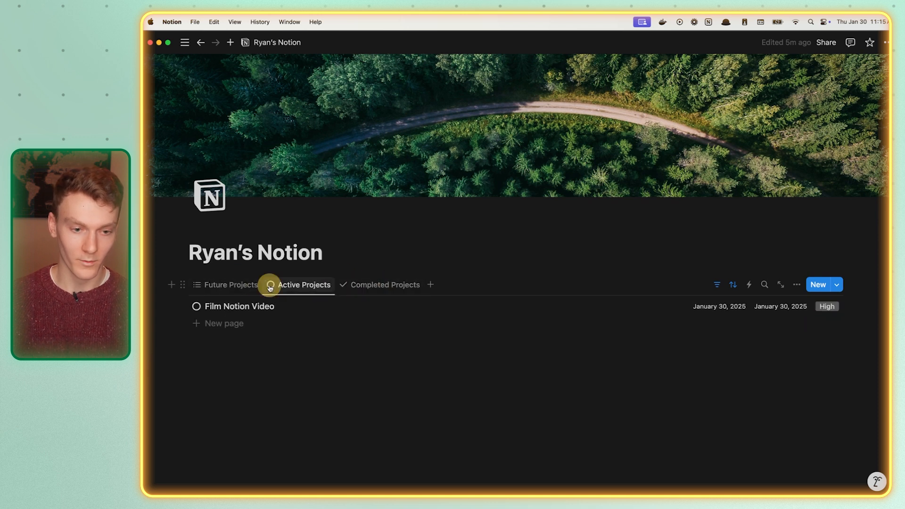
{"action": "left_click", "coordinate": [205, 285]}
- Create a new page in Future Projects, open it and reorder its properties to Status, Priority, Start Date, End Date
{"action": "left_click", "coordinate": [231, 337]}
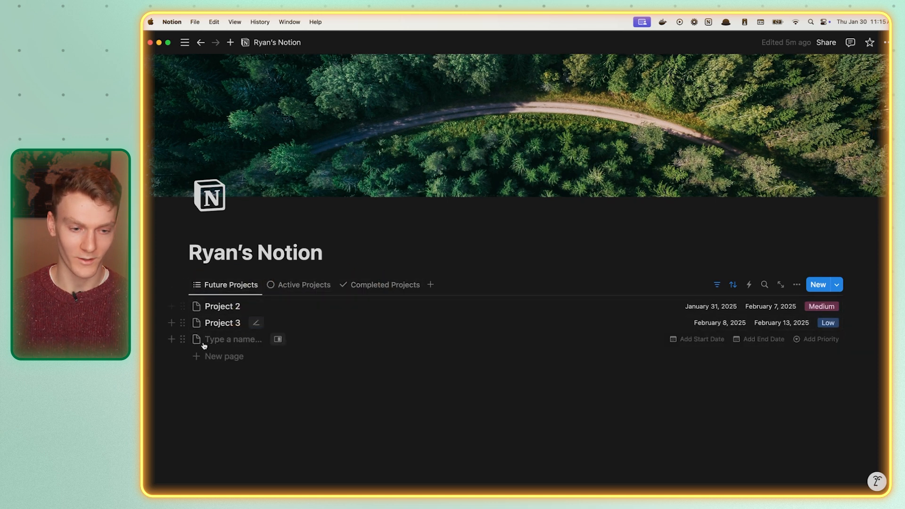
{"action": "left_click", "coordinate": [277, 339]}
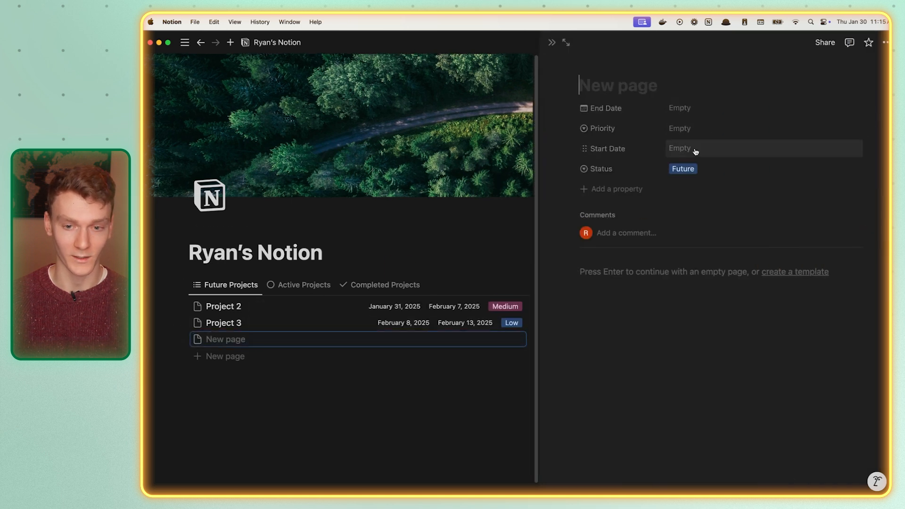
{"action": "left_click_drag", "start_coordinate": [605, 171], "coordinate": [598, 115]}
{"action": "left_click_drag", "start_coordinate": [605, 169], "coordinate": [607, 129]}
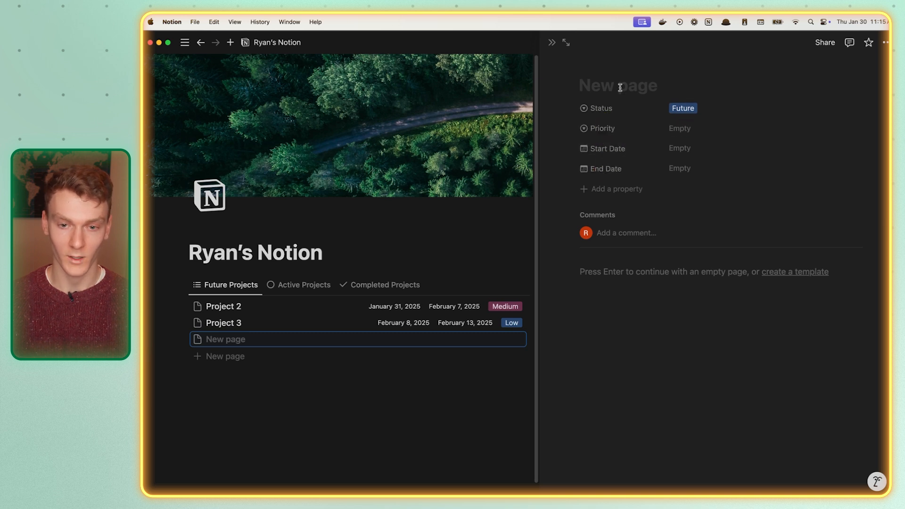
- Close the untitled page and delete it from the Future Projects list
{"action": "left_click", "coordinate": [552, 47]}
{"action": "left_click", "coordinate": [180, 338]}
{"action": "left_click", "coordinate": [223, 331]}
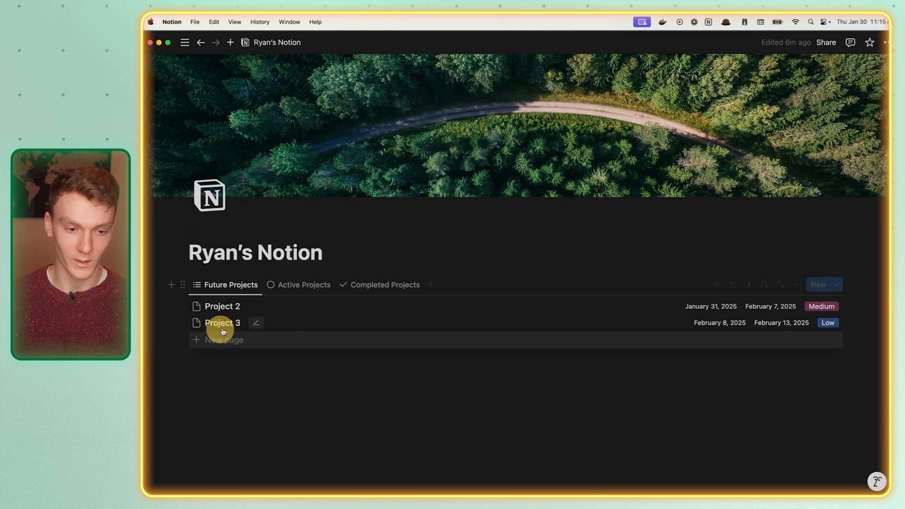
- Create a new template for the #projects database titled "New future project"
{"action": "mouse_move", "coordinate": [834, 284]}
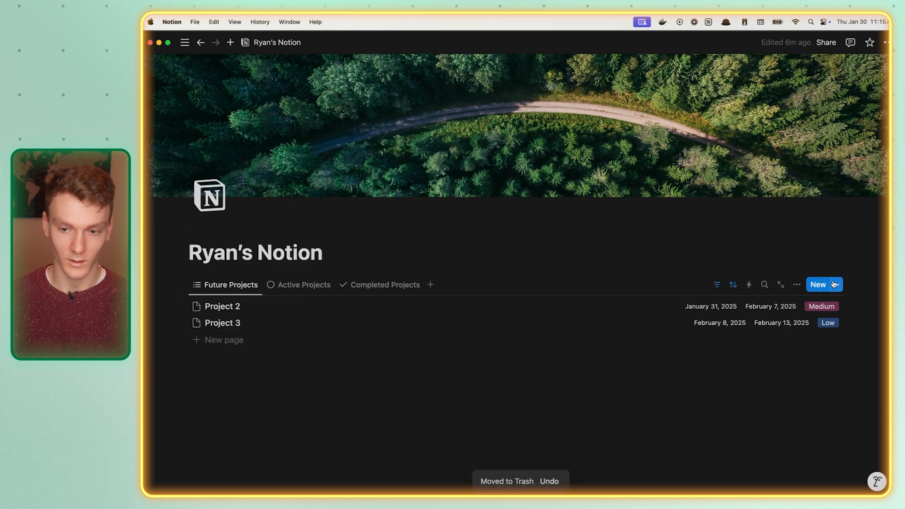
{"action": "left_click", "coordinate": [838, 286]}
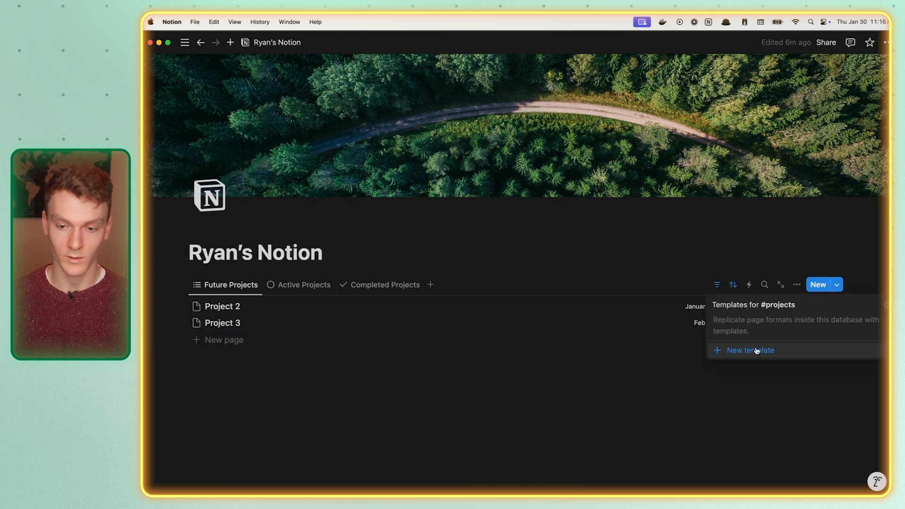
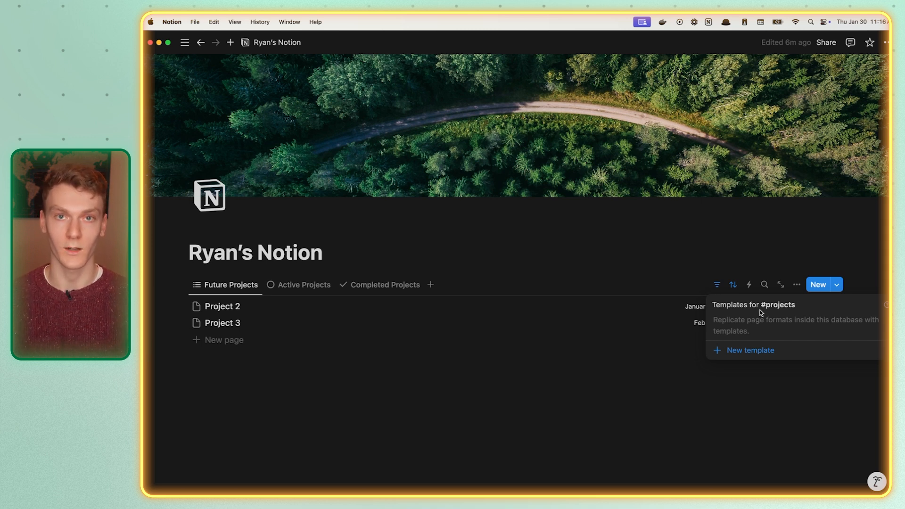
{"action": "left_click", "coordinate": [753, 351]}
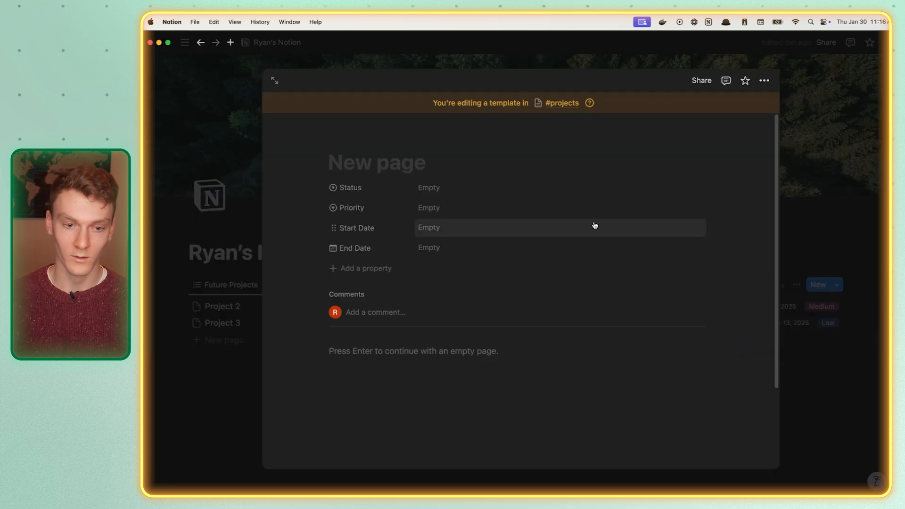
{"action": "type", "text": "New future project"}
- Set the template's Status to Future, Priority to Medium and Start Date to Today, leaving End Date empty
{"action": "left_click", "coordinate": [451, 187]}
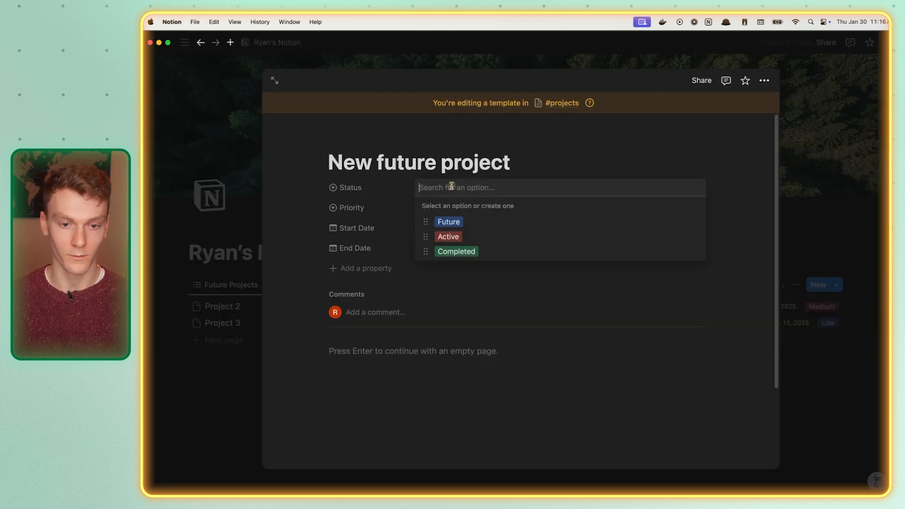
{"action": "left_click", "coordinate": [451, 221]}
{"action": "left_click", "coordinate": [441, 208]}
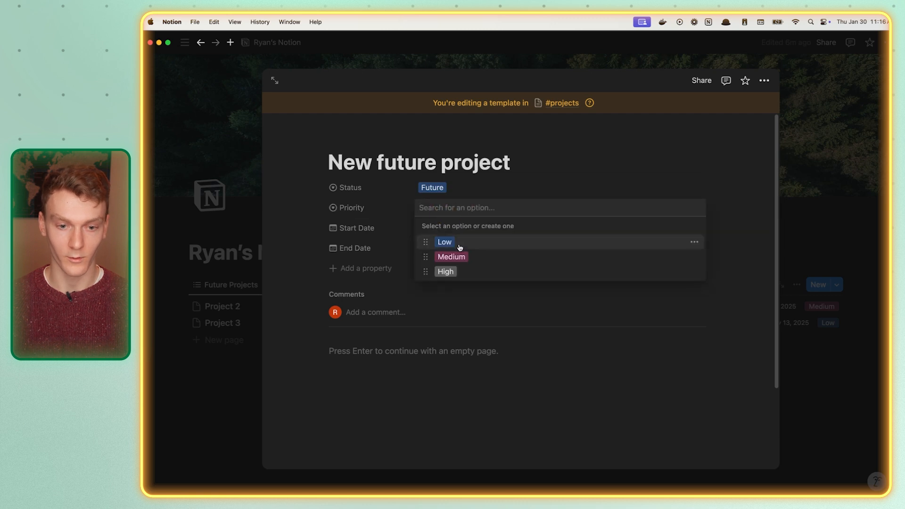
{"action": "left_click", "coordinate": [452, 257]}
{"action": "left_click", "coordinate": [445, 229]}
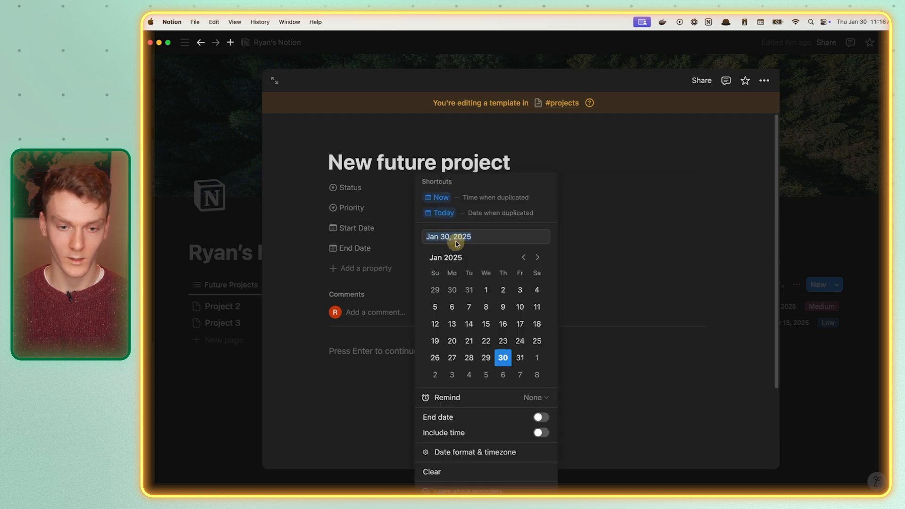
{"action": "left_click", "coordinate": [475, 209]}
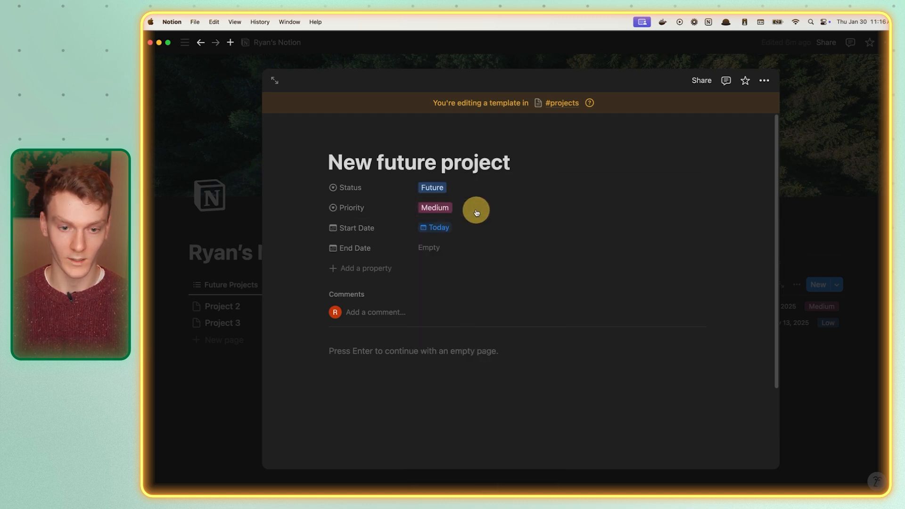
{"action": "left_click", "coordinate": [453, 249]}
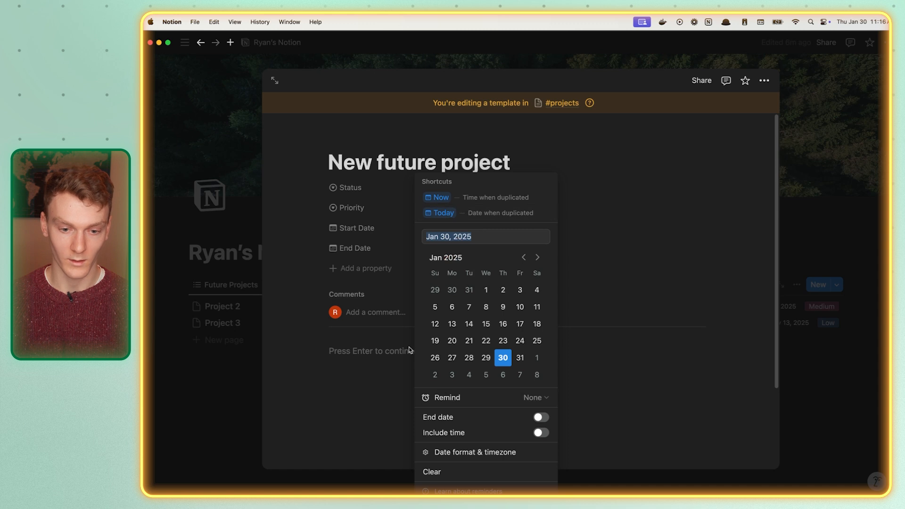
{"action": "left_click", "coordinate": [379, 272]}
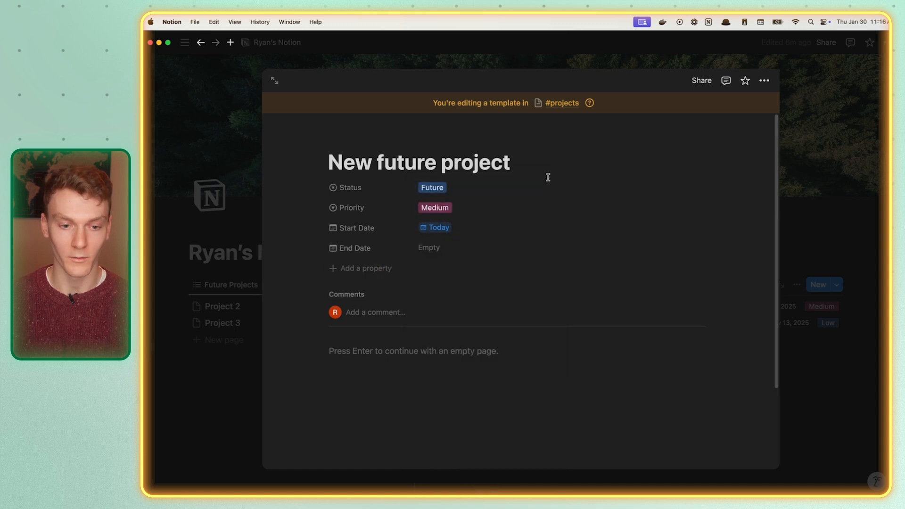
- Insert a new blank inline table database in the body of the "New future project" template
{"action": "left_click", "coordinate": [424, 356]}
{"action": "type", "text": "/table"}
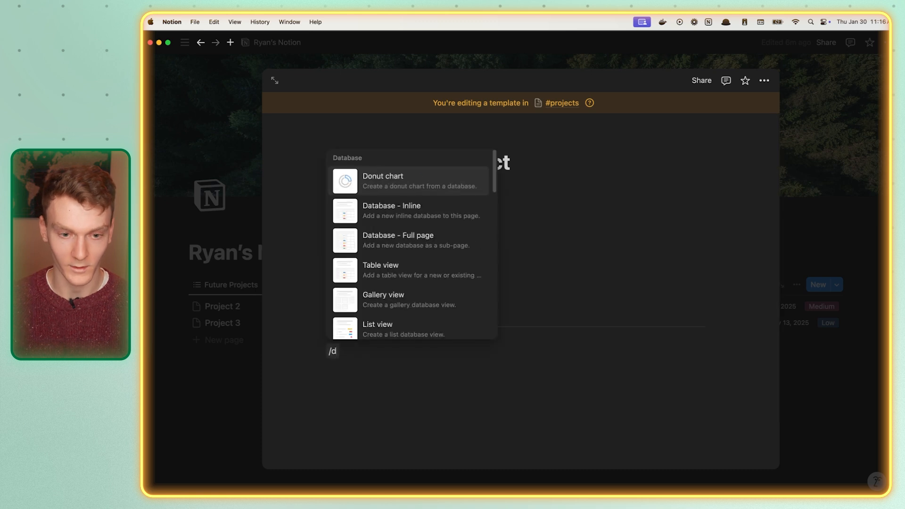
{"action": "key", "text": "Return"}
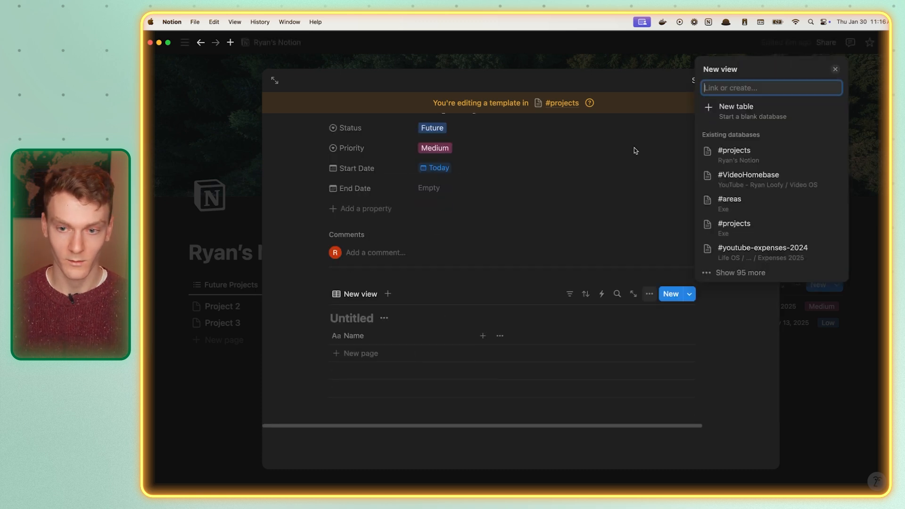
{"action": "left_click", "coordinate": [754, 109]}
- Name the template's table database "#projectitems" and hide its title
{"action": "type", "text": "#"}
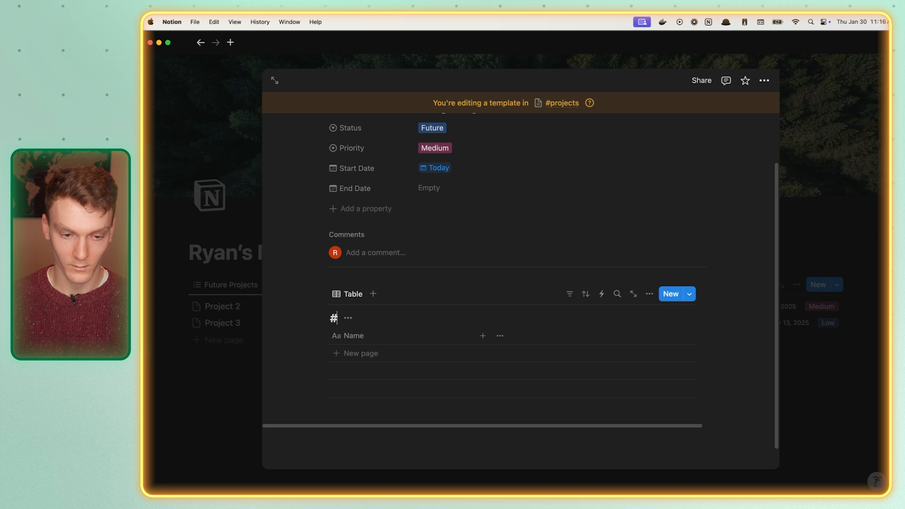
{"action": "type", "text": "projectitems"}
{"action": "left_click", "coordinate": [415, 318]}
{"action": "left_click", "coordinate": [419, 371]}
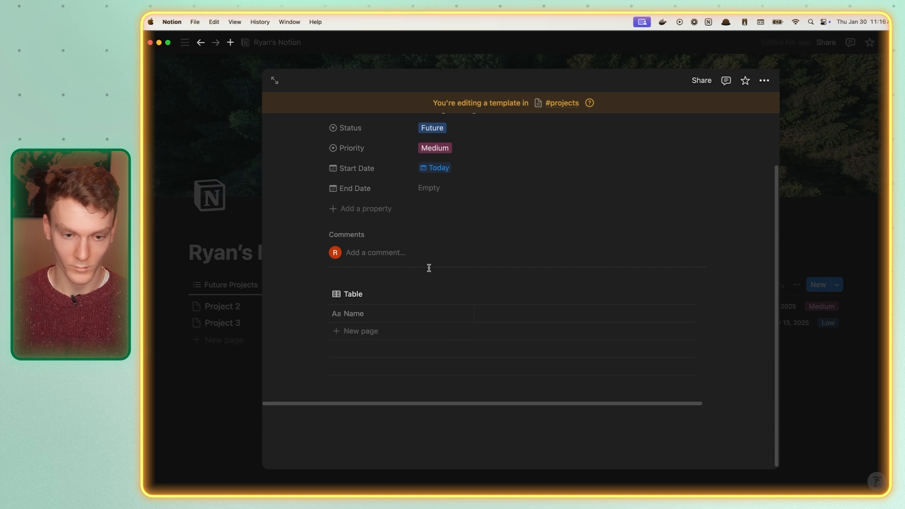
- Close the template and open the list of templates for the #projects database
{"action": "scroll", "coordinate": [427, 265], "scroll_direction": "up", "scroll_amount": 2}
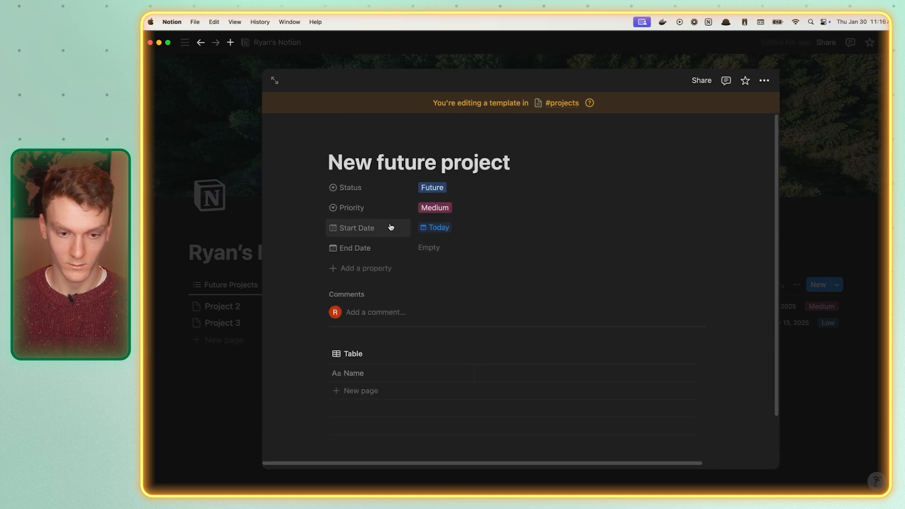
{"action": "left_click", "coordinate": [221, 188]}
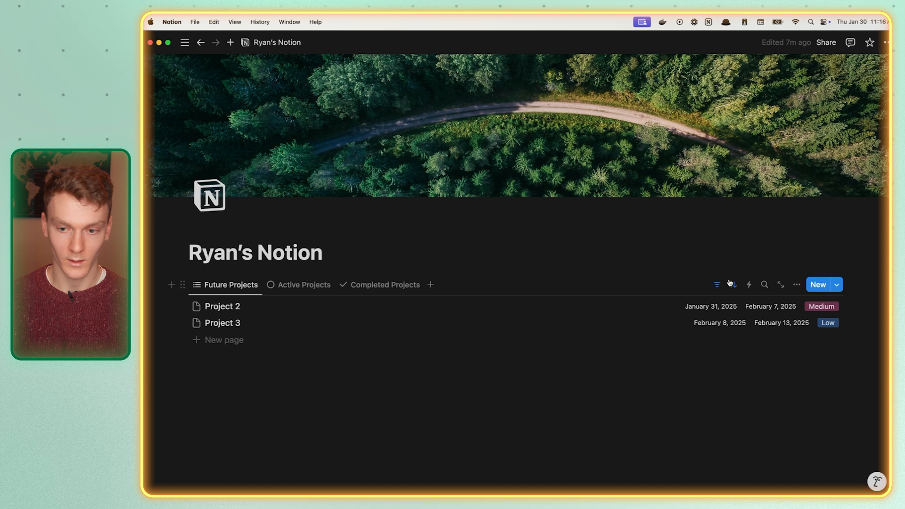
{"action": "left_click", "coordinate": [839, 285]}
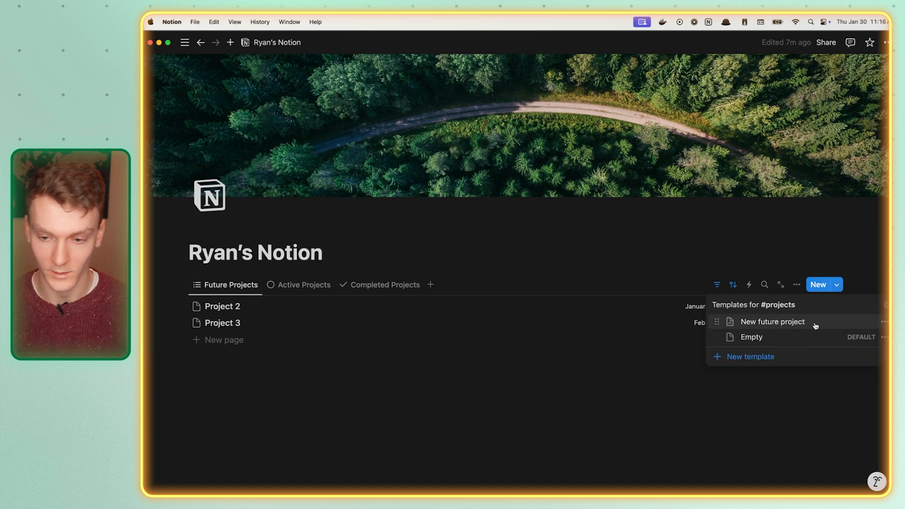
- Create a page in Future Projects from the New future project template and close its preview
{"action": "left_click", "coordinate": [837, 287]}
{"action": "left_click", "coordinate": [838, 287]}
{"action": "left_click", "coordinate": [794, 318]}
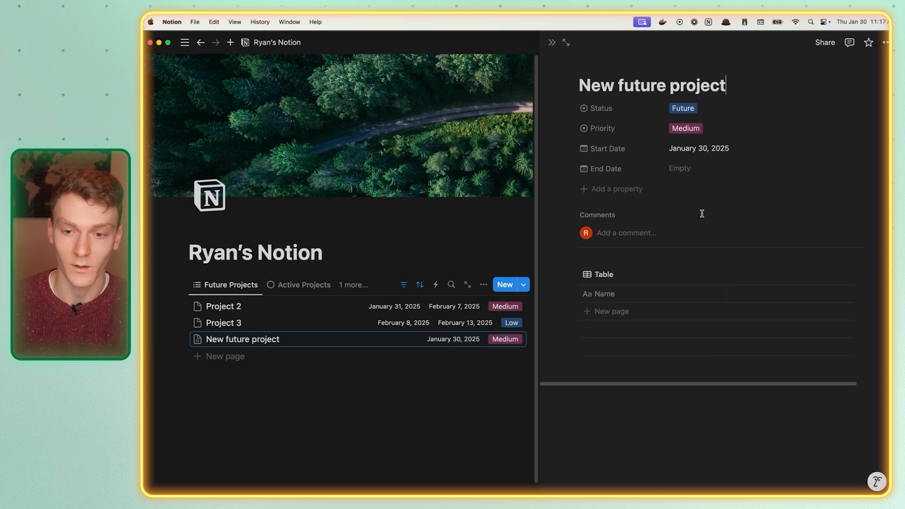
{"action": "key", "text": "Escape"}
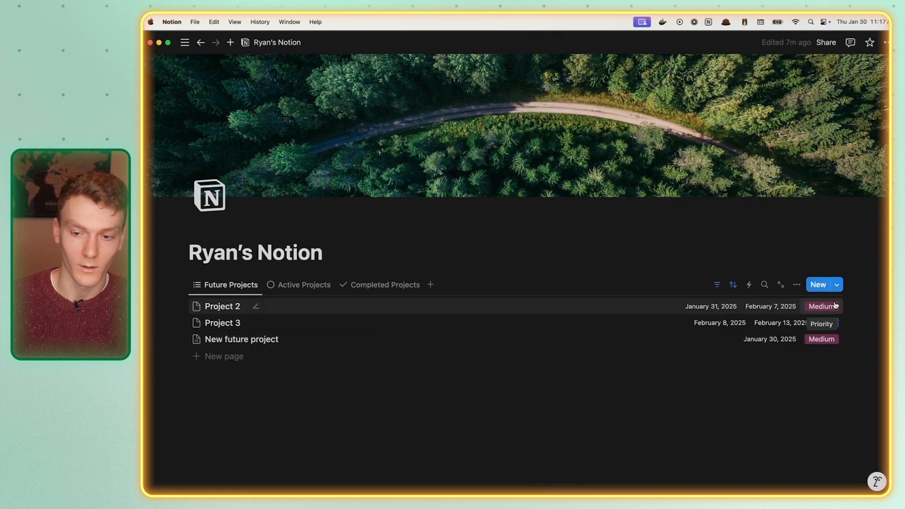
- Set the New future project template as default only for the Future Projects view
{"action": "left_click", "coordinate": [837, 285]}
{"action": "right_click", "coordinate": [838, 327]}
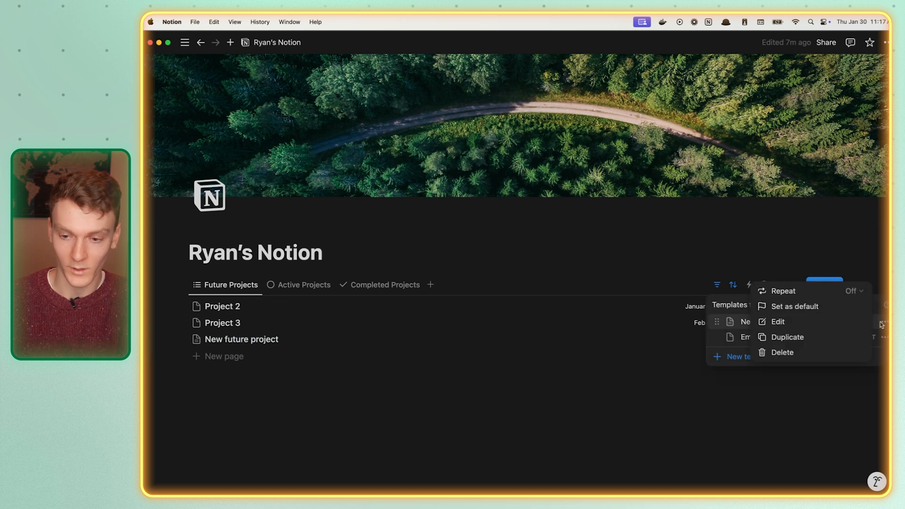
{"action": "left_click", "coordinate": [836, 307]}
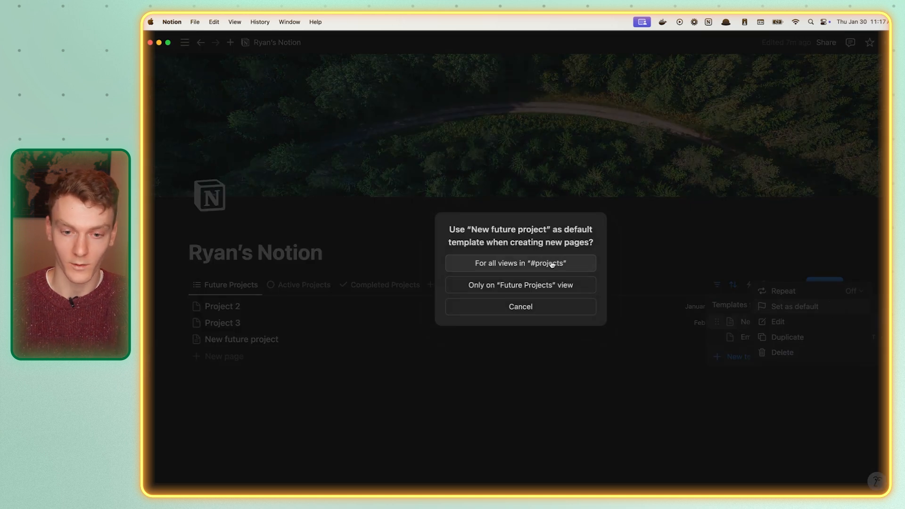
{"action": "left_click", "coordinate": [538, 285]}
{"action": "left_click", "coordinate": [523, 290]}
- Add a blank page in Active Projects and a page using the default template in Future Projects
{"action": "left_click", "coordinate": [313, 285]}
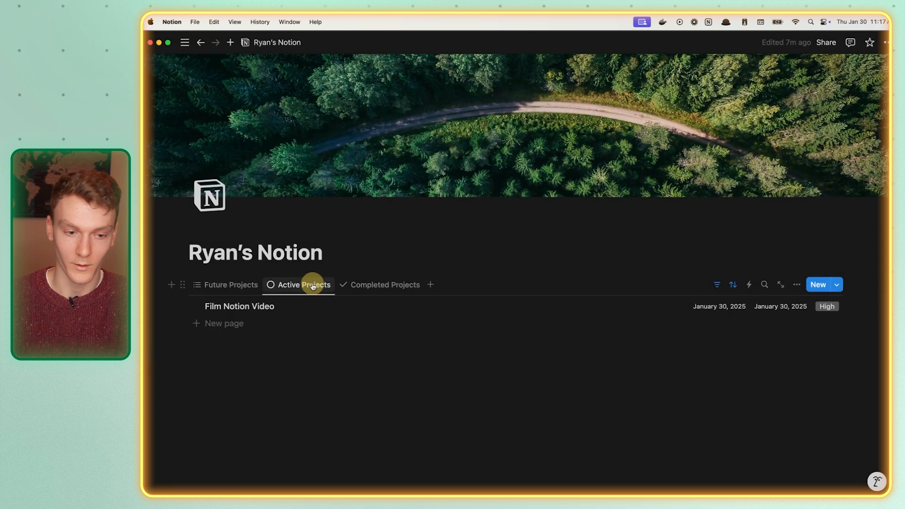
{"action": "left_click", "coordinate": [278, 324]}
{"action": "key", "text": "Escape"}
{"action": "left_click", "coordinate": [231, 291]}
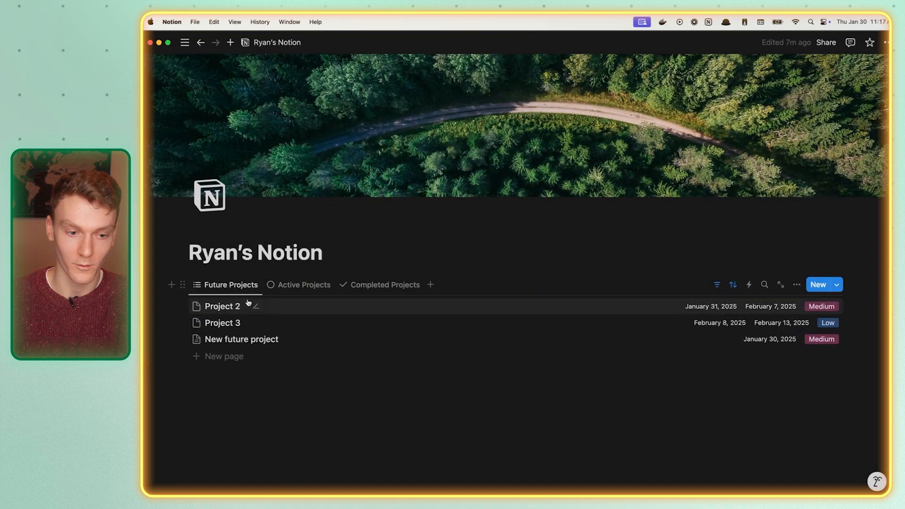
{"action": "left_click", "coordinate": [226, 356]}
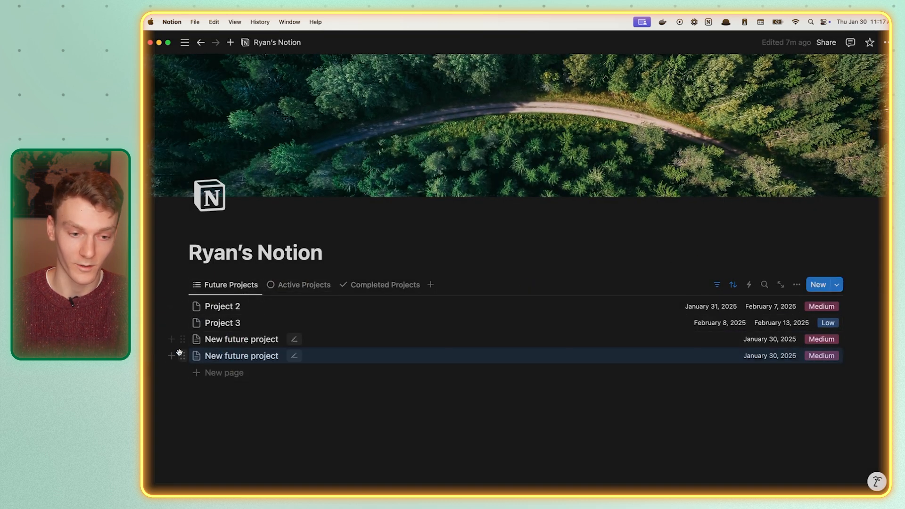
- Delete both New future project pages from Future Projects and the blank page from Active Projects
{"action": "left_click_drag", "start_coordinate": [160, 338], "coordinate": [224, 363]}
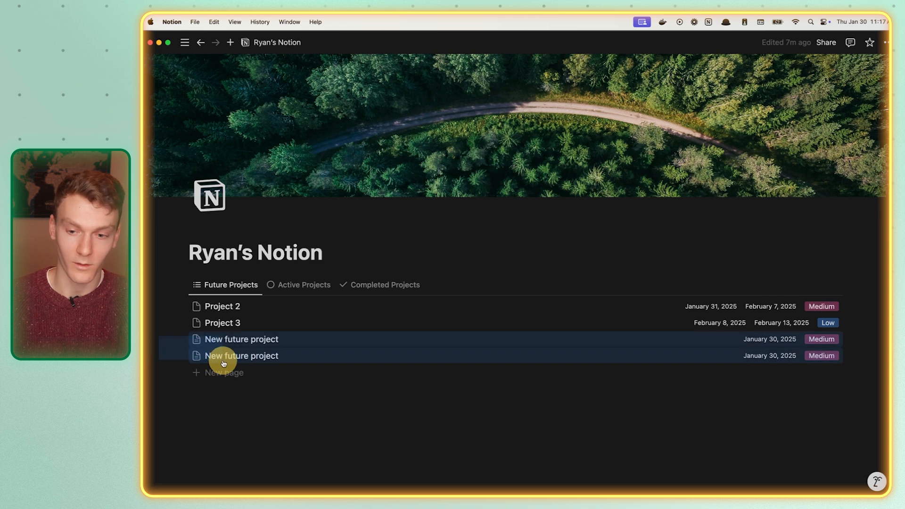
{"action": "key", "text": "Delete"}
{"action": "left_click", "coordinate": [292, 287]}
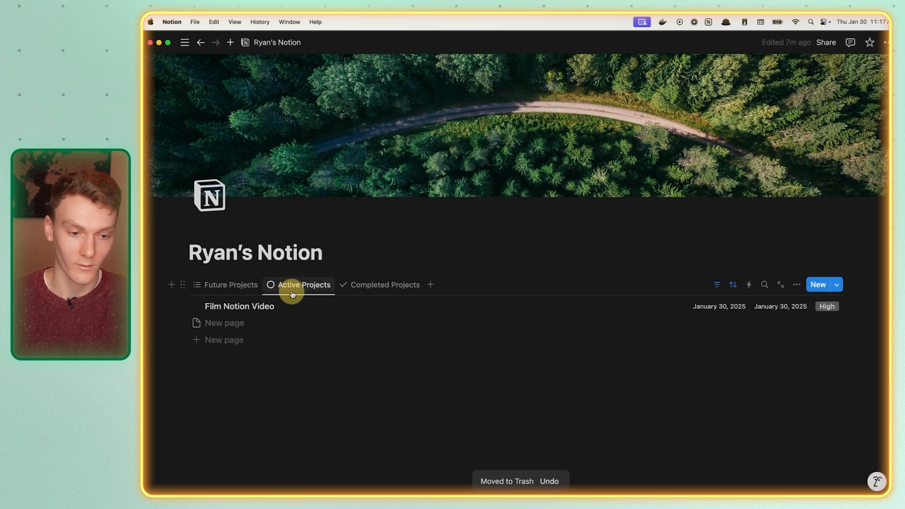
{"action": "left_click", "coordinate": [182, 323]}
{"action": "left_click", "coordinate": [208, 316]}
- Create a new template for the #projects database and name it Weekly Report
{"action": "left_click", "coordinate": [219, 292]}
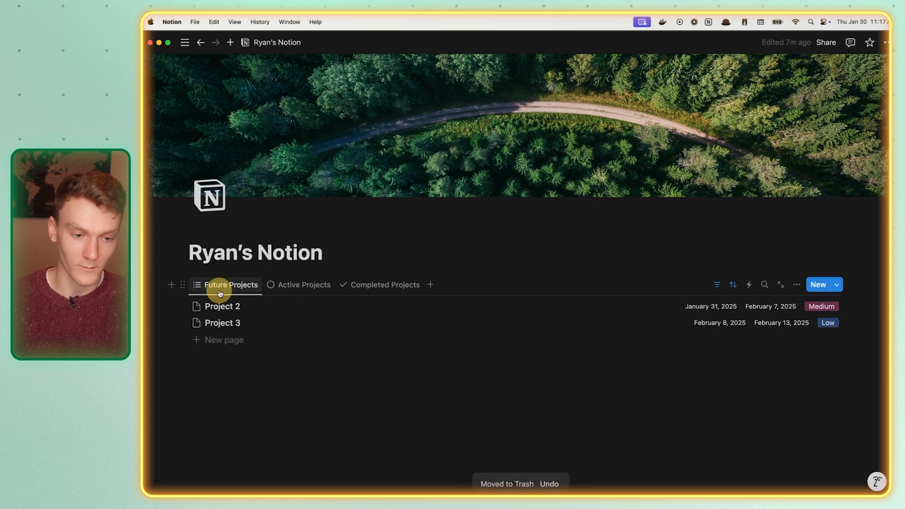
{"action": "left_click", "coordinate": [837, 285]}
{"action": "left_click", "coordinate": [799, 358]}
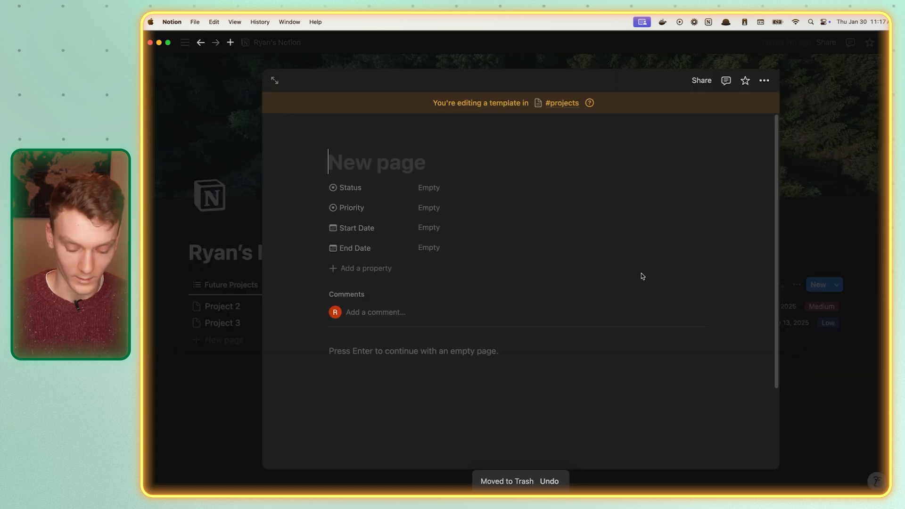
{"action": "type", "text": "Weekly Report"}
- Set the Weekly Report template's Status to Active and its Priority to High
{"action": "left_click", "coordinate": [428, 188]}
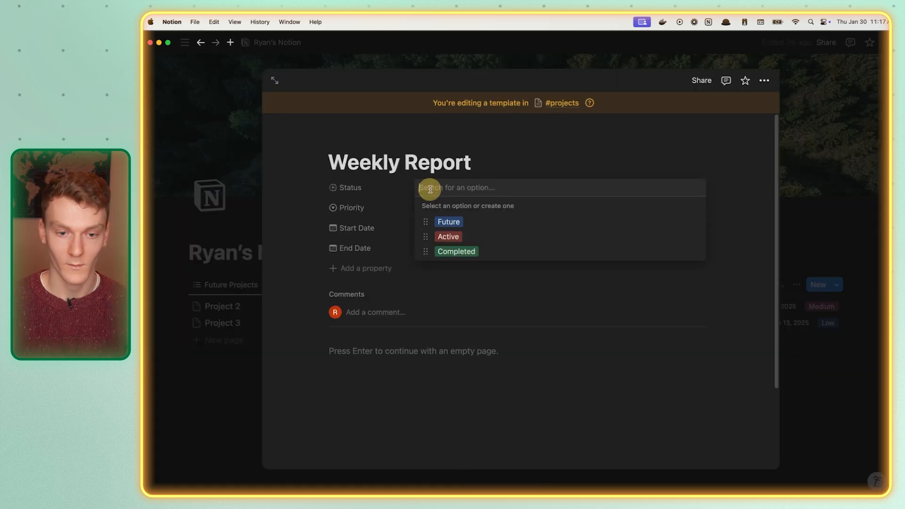
{"action": "left_click", "coordinate": [479, 237]}
{"action": "left_click", "coordinate": [479, 215]}
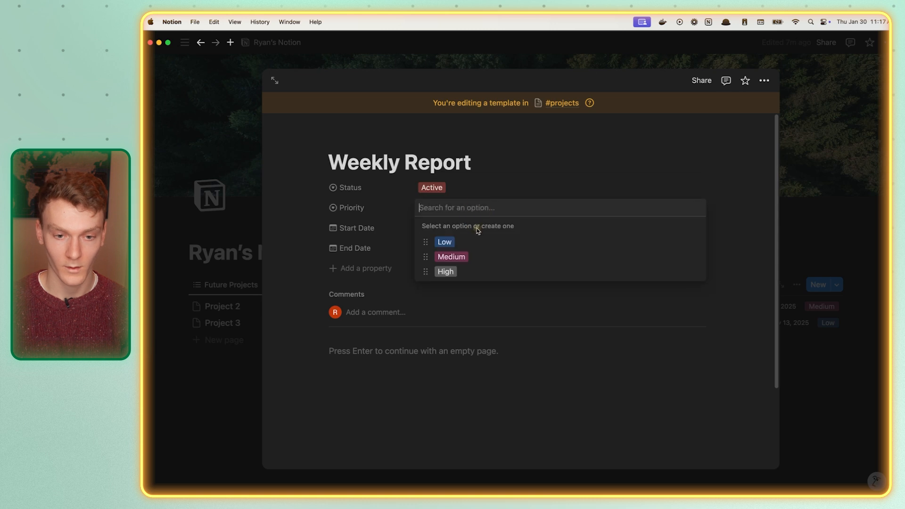
{"action": "left_click", "coordinate": [473, 270]}
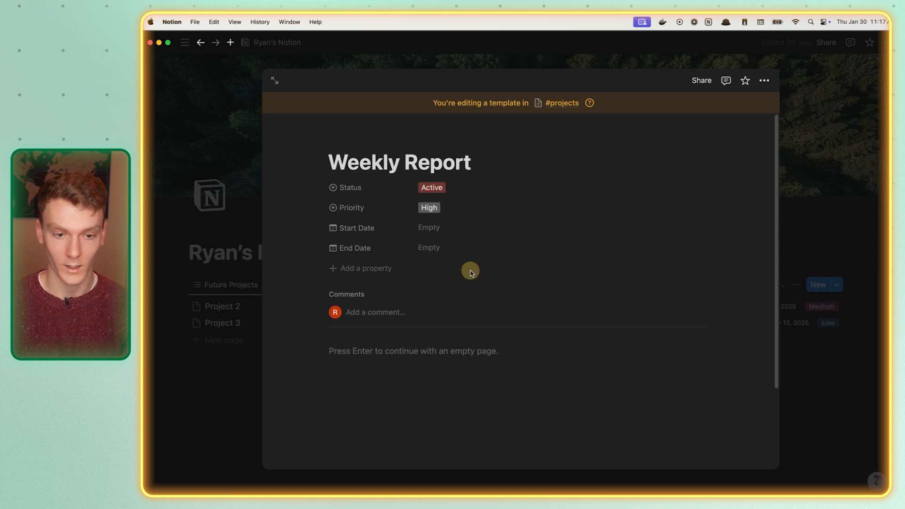
- Set the template's Start Date and End Date to Today, the date when duplicated, and close the template
{"action": "left_click", "coordinate": [463, 229]}
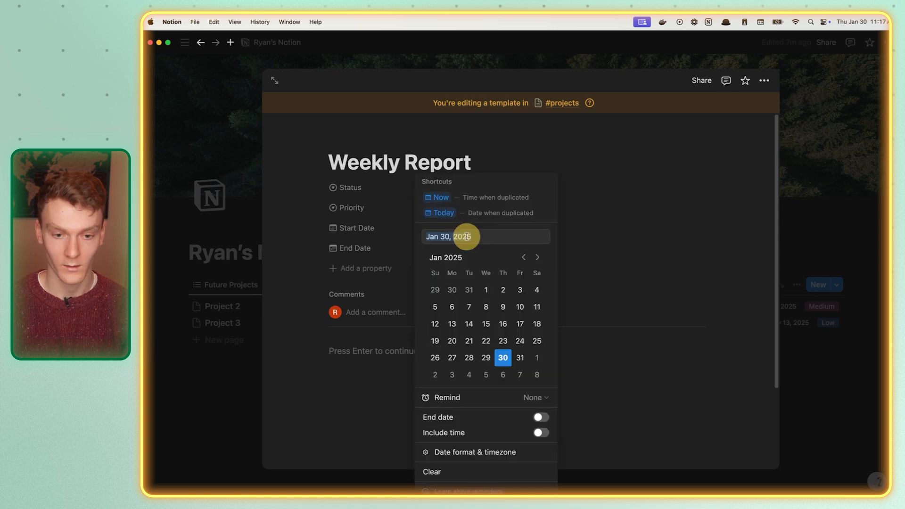
{"action": "left_click", "coordinate": [480, 213]}
{"action": "left_click", "coordinate": [489, 250]}
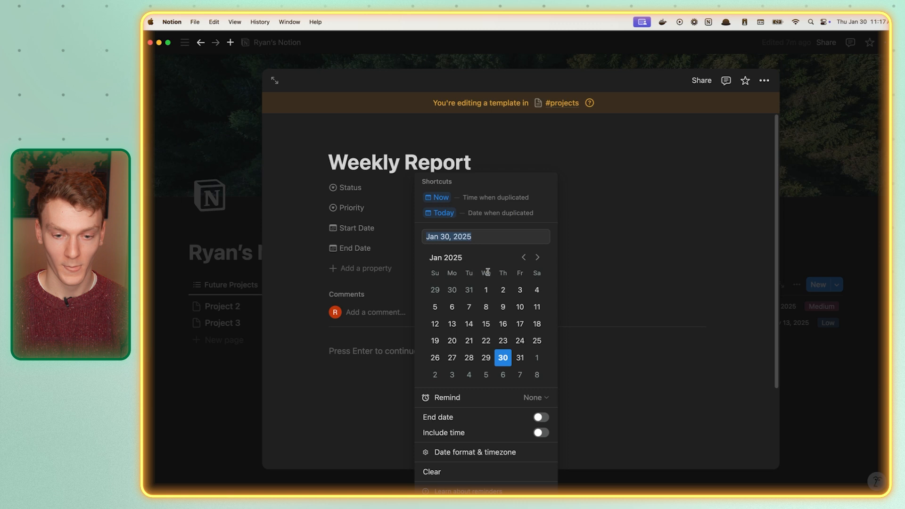
{"action": "left_click", "coordinate": [491, 212]}
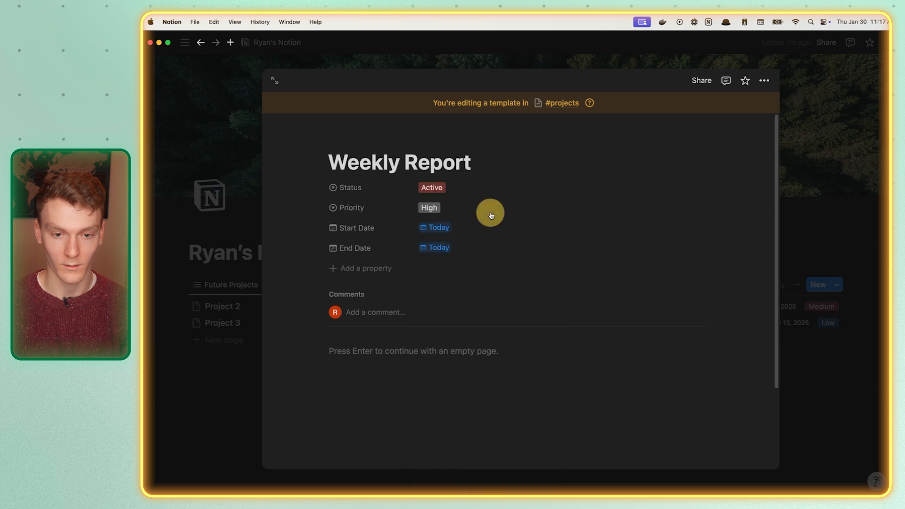
{"action": "left_click", "coordinate": [201, 289]}
- Create a page in Active Projects from the Weekly Report template
{"action": "left_click", "coordinate": [295, 285]}
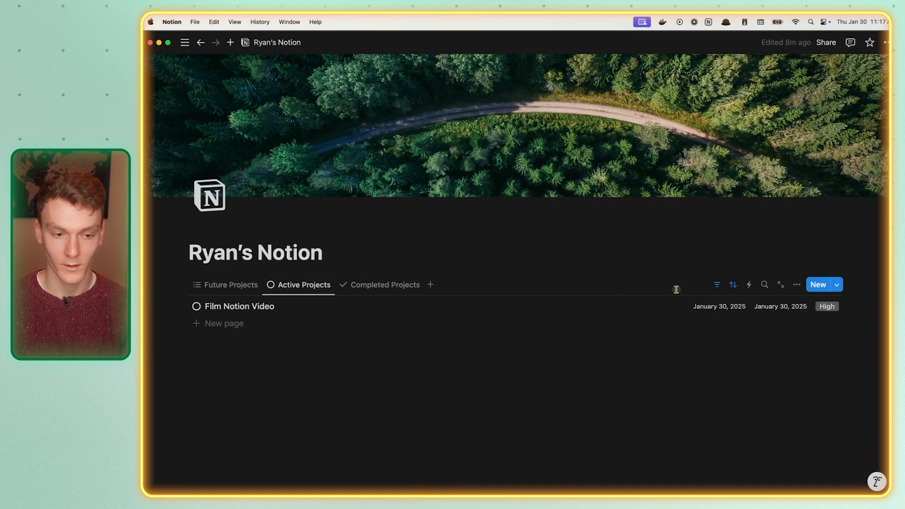
{"action": "left_click", "coordinate": [837, 284]}
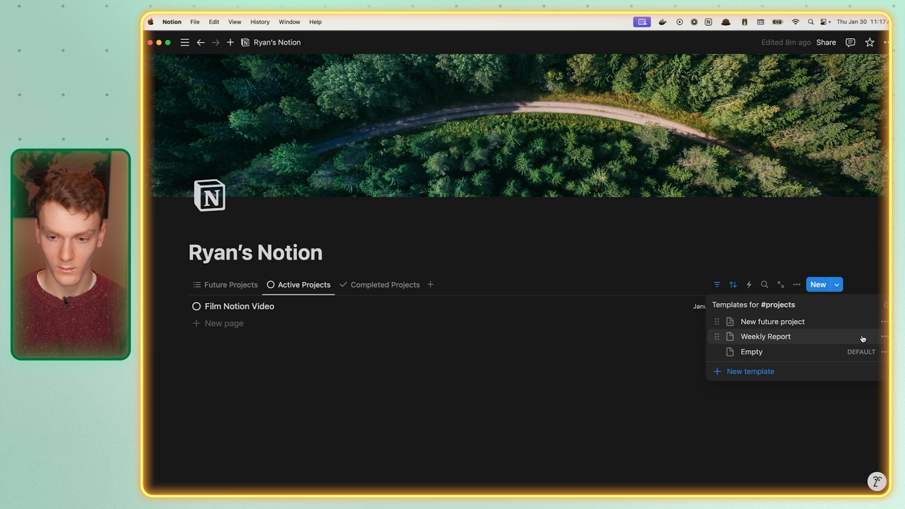
{"action": "left_click", "coordinate": [883, 338]}
{"action": "left_click", "coordinate": [741, 339]}
{"action": "left_click", "coordinate": [740, 337]}
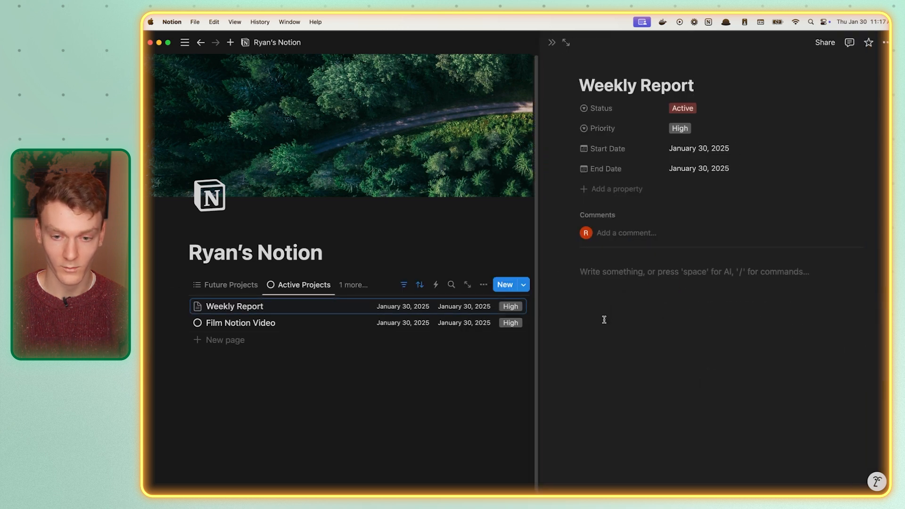
- Give Weekly Report a pencil icon, found by filtering the icons for "pen", and close the page preview
{"action": "left_click", "coordinate": [598, 67]}
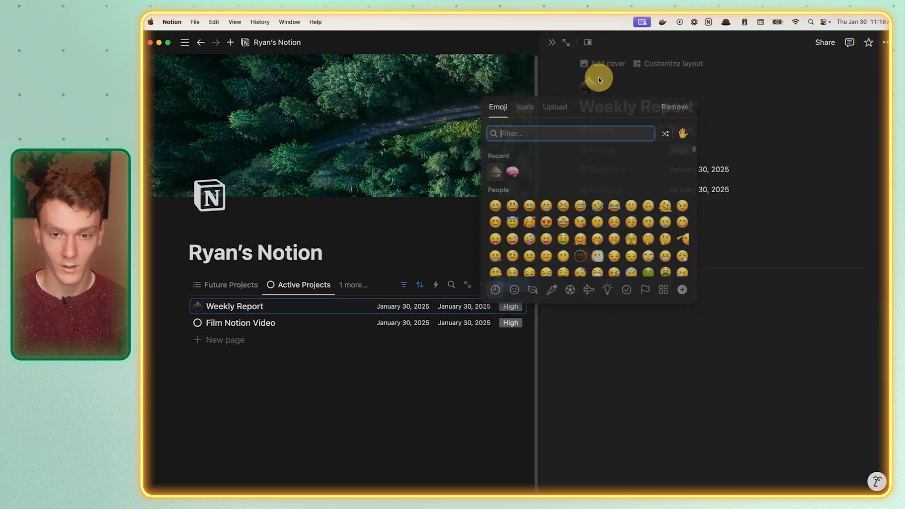
{"action": "left_click", "coordinate": [526, 116]}
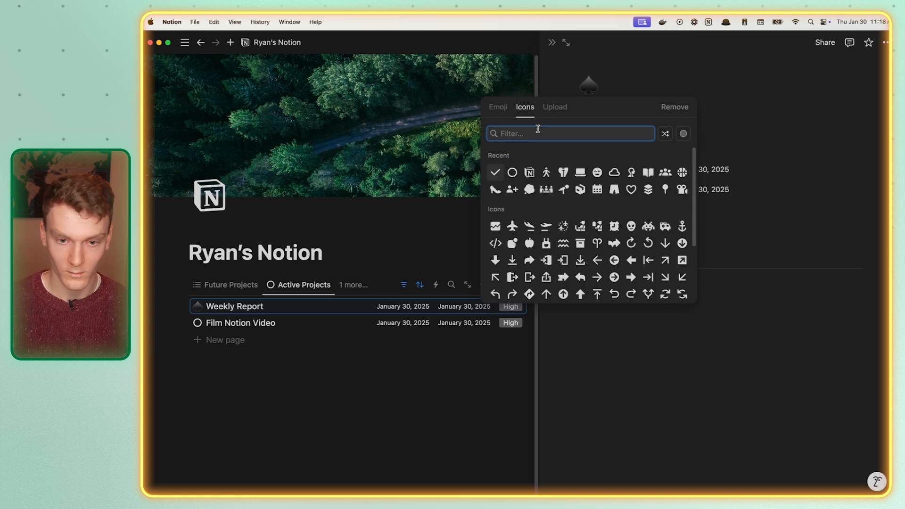
{"action": "type", "text": "pen"}
{"action": "left_click", "coordinate": [512, 159]}
{"action": "left_click", "coordinate": [475, 176]}
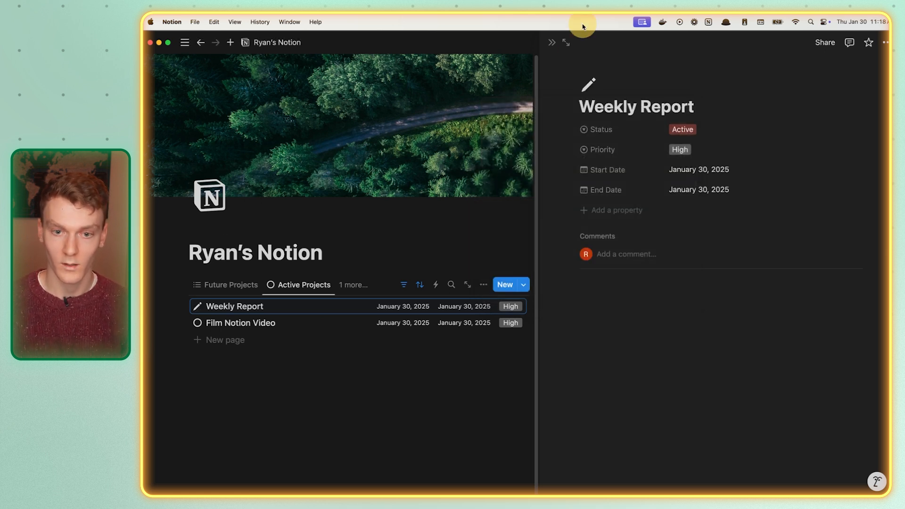
{"action": "left_click", "coordinate": [552, 44]}
- Create a test page from the Weekly Report template in Active Projects, close it and delete it
{"action": "left_click", "coordinate": [837, 285]}
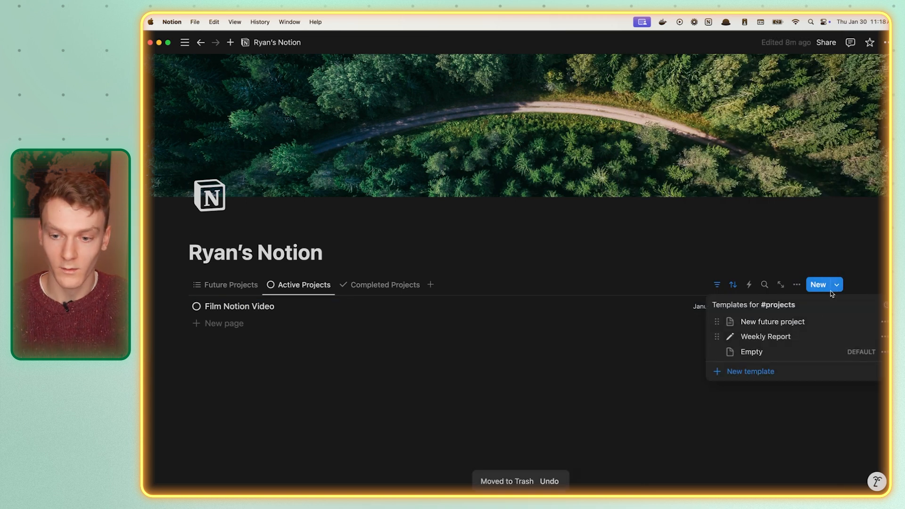
{"action": "left_click", "coordinate": [801, 338]}
{"action": "left_click", "coordinate": [419, 247]}
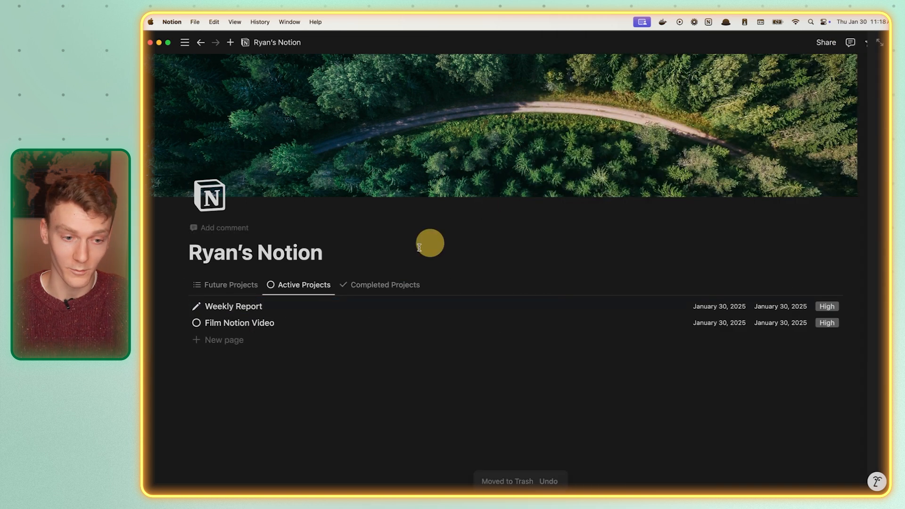
{"action": "left_click", "coordinate": [184, 307]}
{"action": "left_click", "coordinate": [213, 302]}
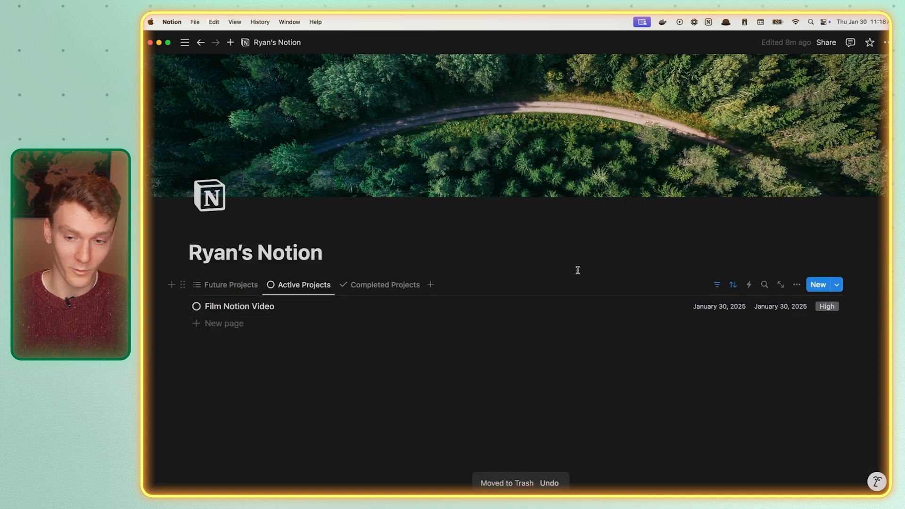
- Set the Weekly Report template to repeat every 1 week on Thursday, starting Jan 30, 2025 at 12:00 AM EST, and save
{"action": "left_click", "coordinate": [837, 286]}
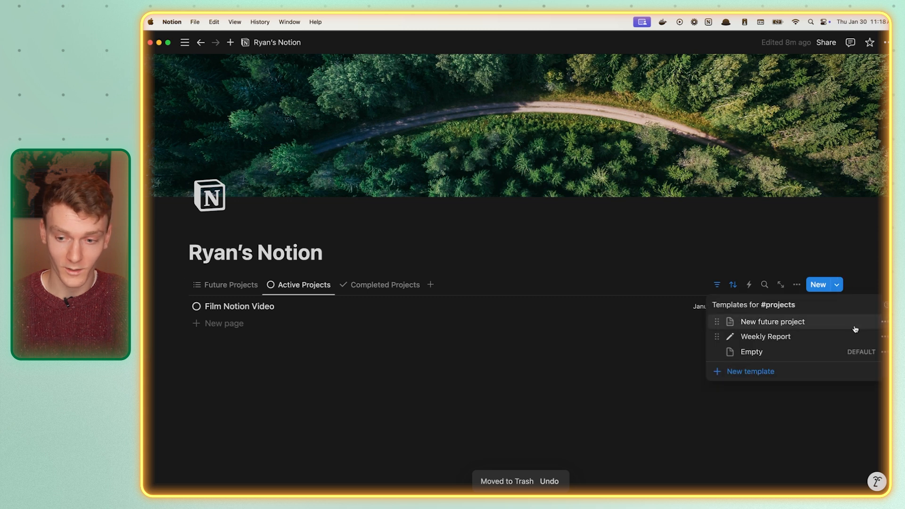
{"action": "left_click", "coordinate": [885, 336]}
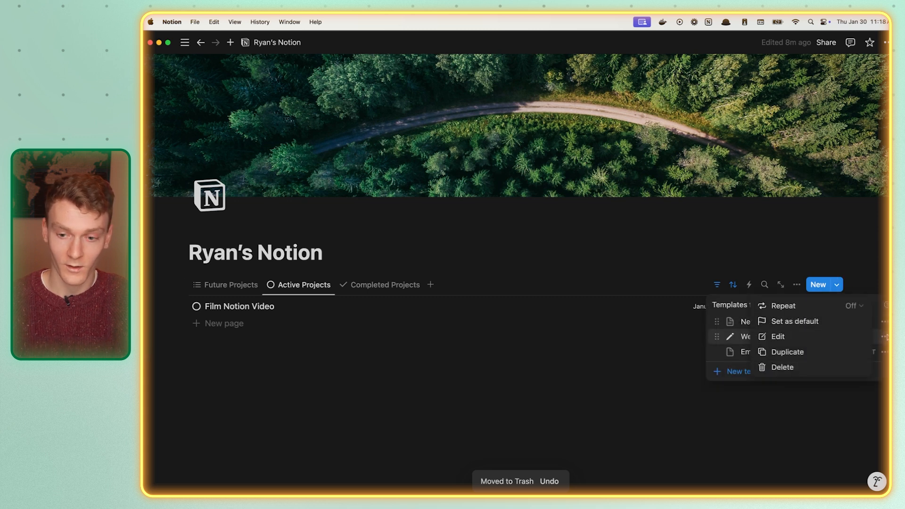
{"action": "left_click", "coordinate": [835, 306]}
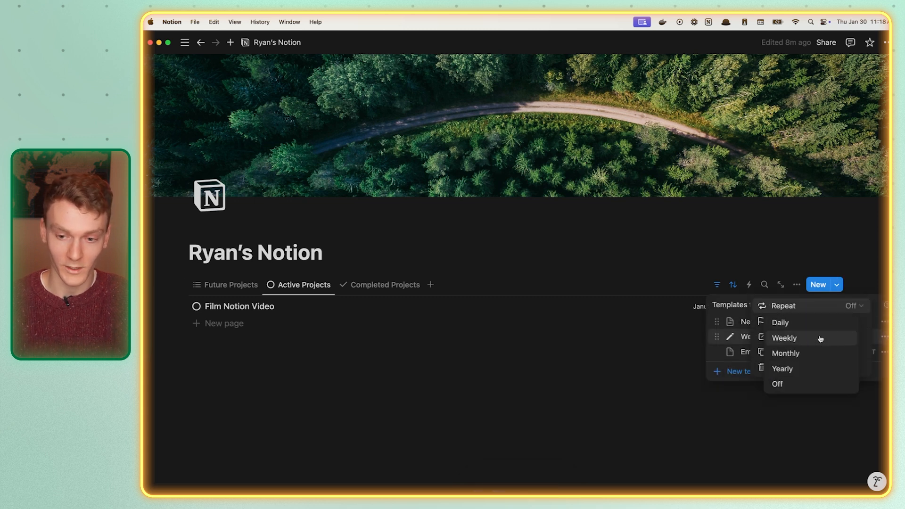
{"action": "left_click", "coordinate": [819, 339]}
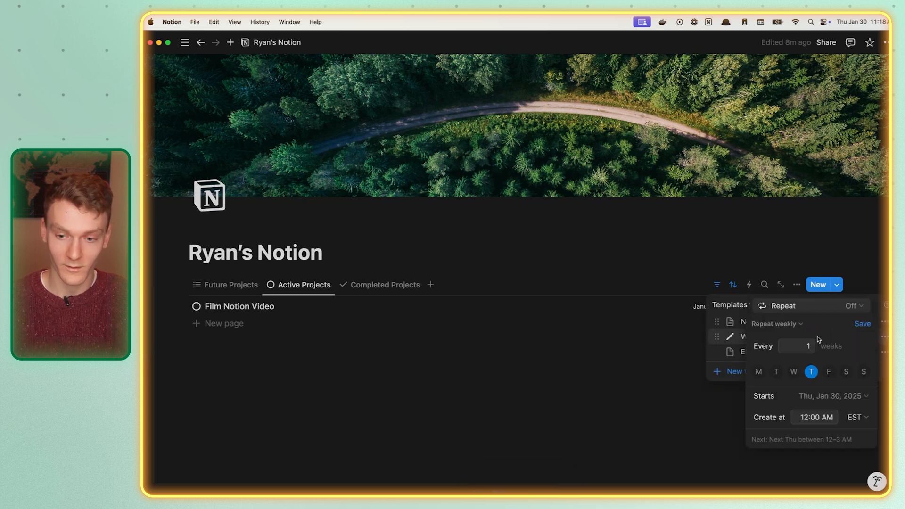
{"action": "left_click", "coordinate": [830, 373]}
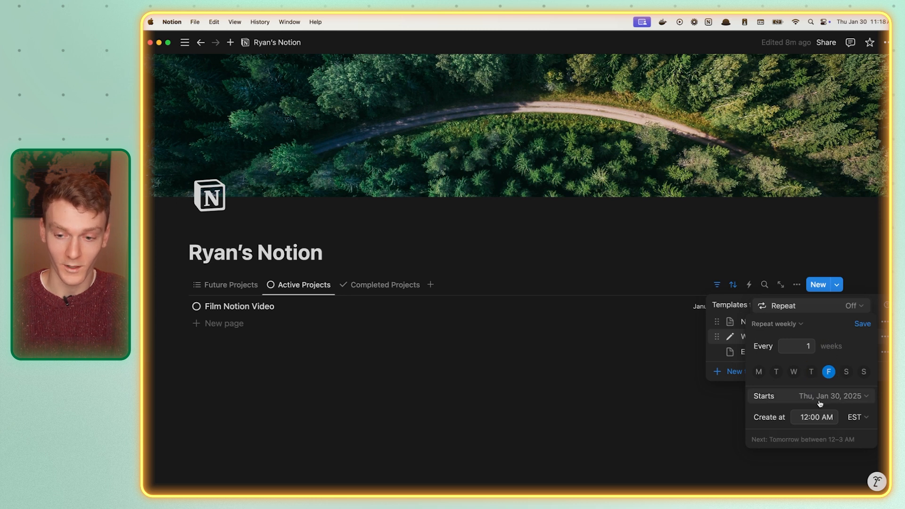
{"action": "left_click", "coordinate": [830, 372]}
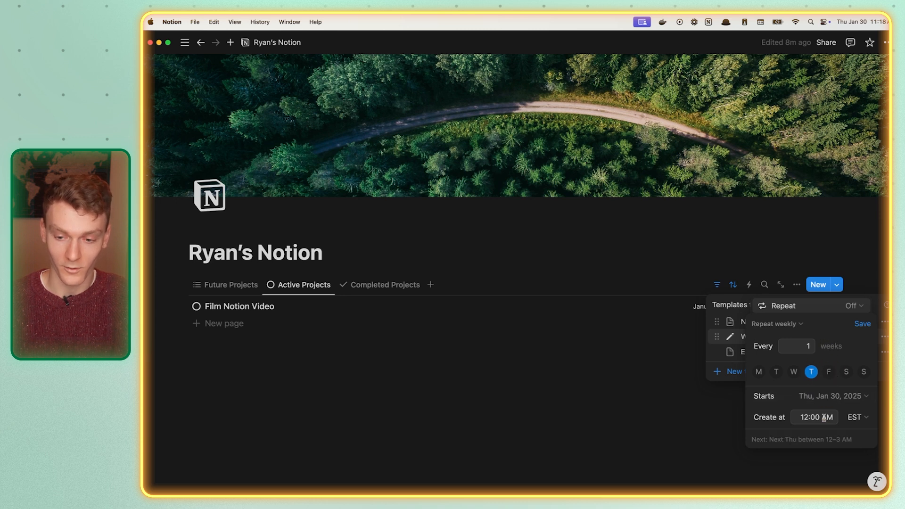
{"action": "left_click", "coordinate": [863, 324]}
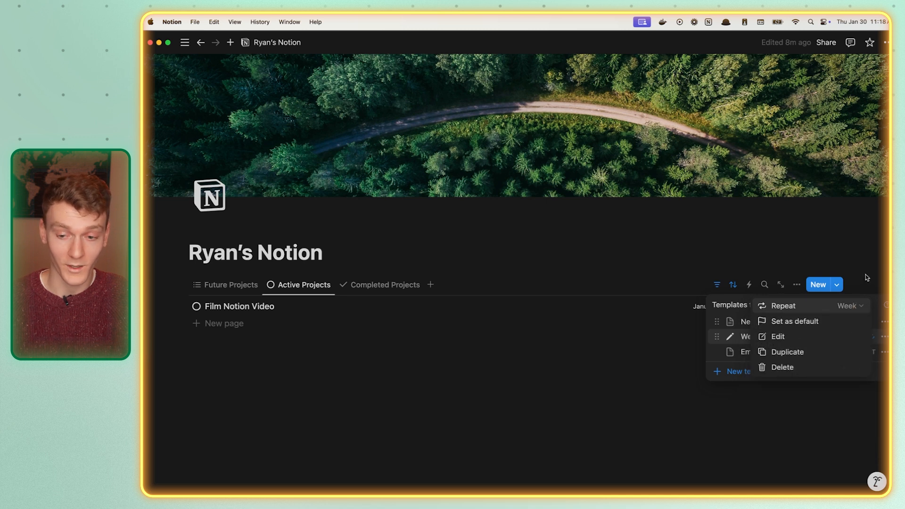
- Leave the template's repeat options and add a new Weekly Report page to Active Projects from the template
{"action": "left_click", "coordinate": [866, 276]}
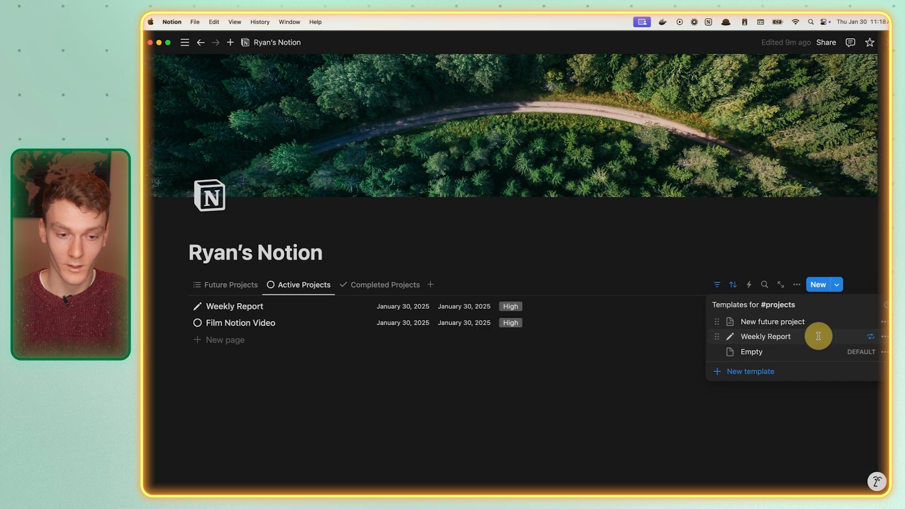
{"action": "left_click", "coordinate": [820, 338]}
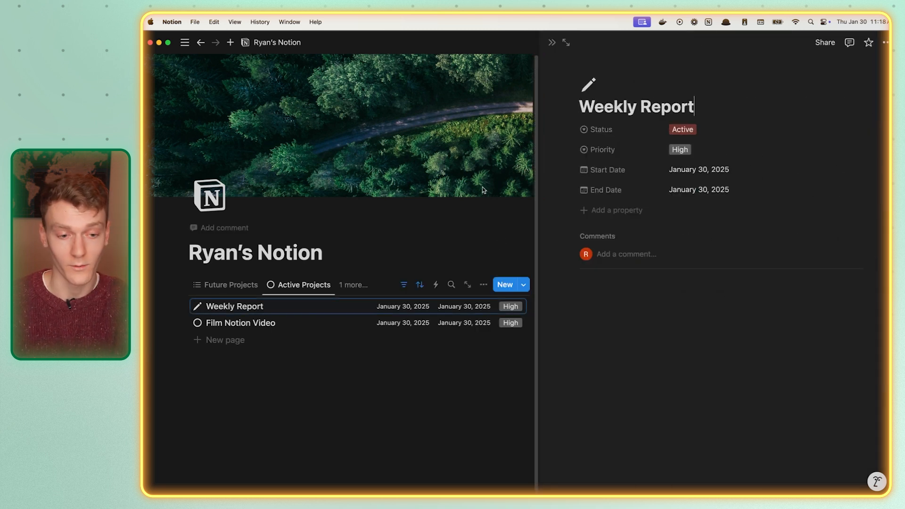
- Close the Weekly Report page and look through the Future, Active and Completed Projects views
{"action": "left_click", "coordinate": [552, 42]}
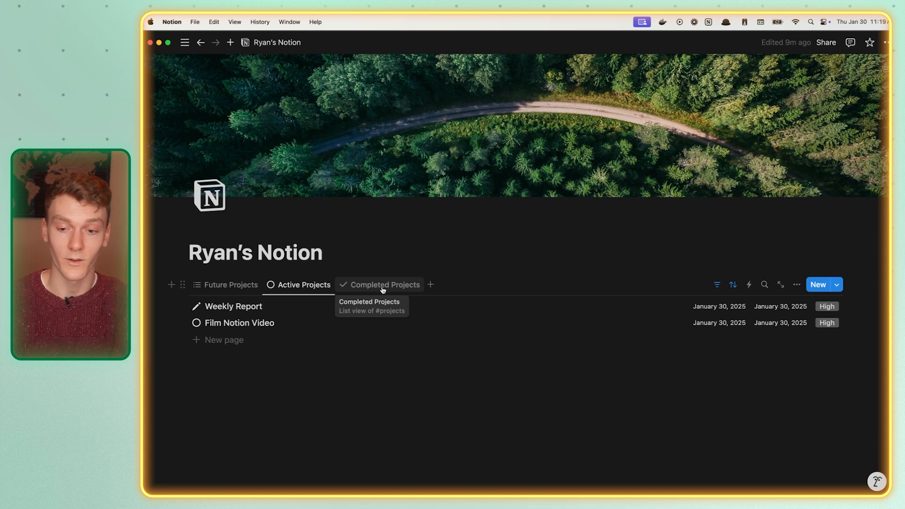
{"action": "left_click", "coordinate": [224, 285]}
{"action": "left_click", "coordinate": [298, 285]}
{"action": "left_click", "coordinate": [359, 285]}
- Add a new Table view to the projects database and look over its rows
{"action": "left_click", "coordinate": [433, 282]}
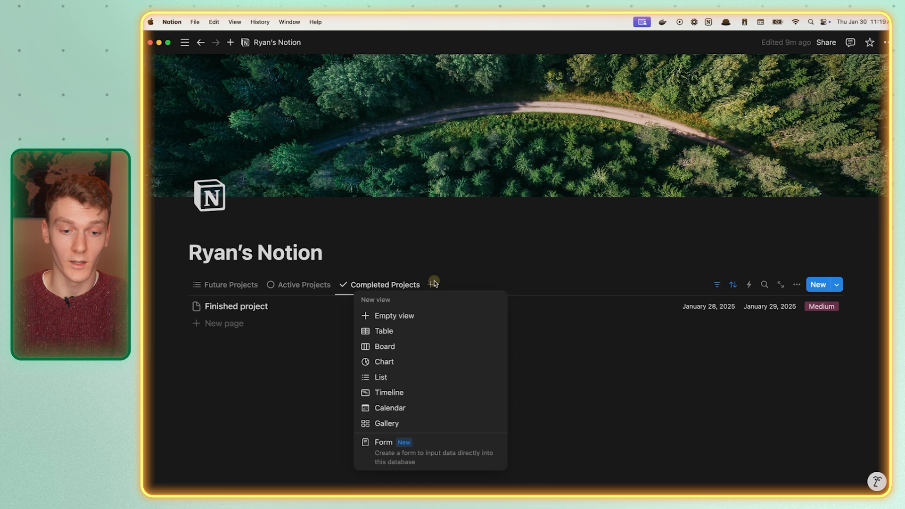
{"action": "left_click", "coordinate": [383, 330]}
{"action": "scroll", "coordinate": [424, 285], "scroll_direction": "down", "scroll_amount": 3}
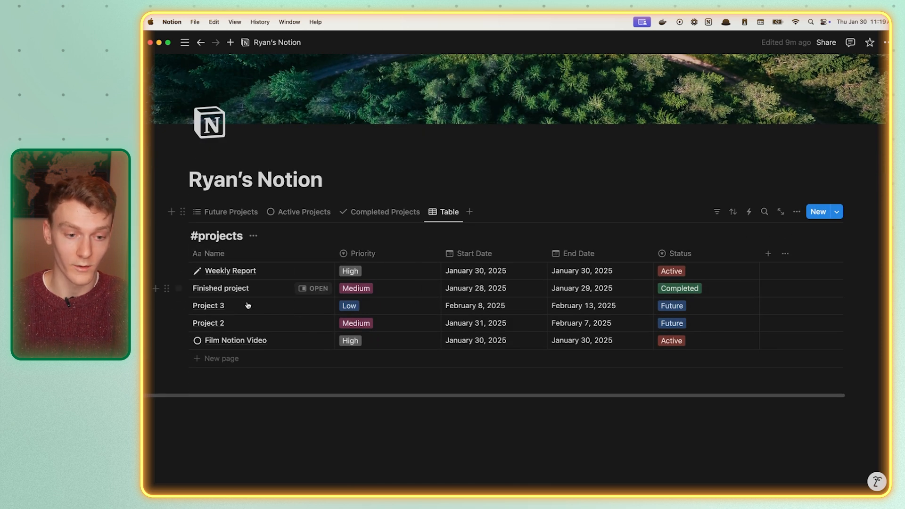
- Switch among the Completed, Active and Future Projects views to compare the projects each one lists
{"action": "left_click", "coordinate": [351, 212]}
{"action": "left_click", "coordinate": [285, 284]}
{"action": "left_click", "coordinate": [243, 286]}
{"action": "left_click", "coordinate": [279, 290]}
{"action": "left_click", "coordinate": [384, 285]}
{"action": "left_click", "coordinate": [441, 283]}
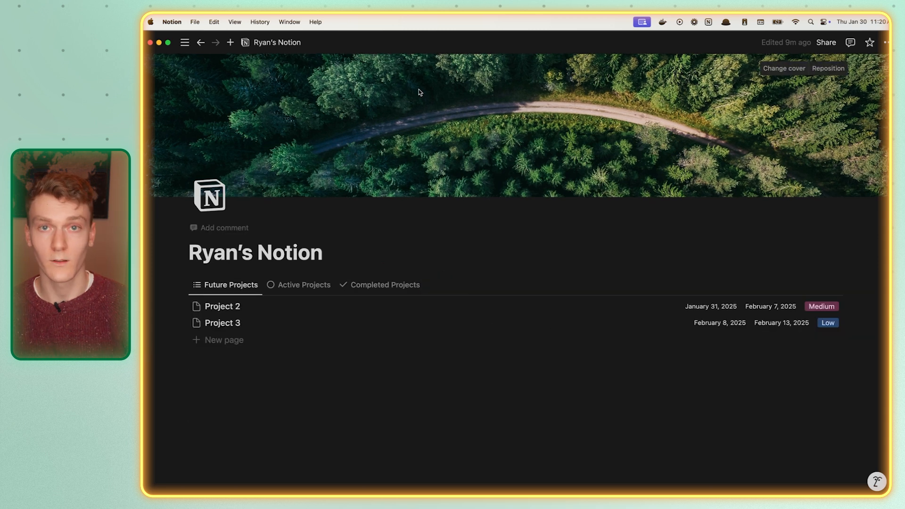
- Create a subpage below the projects database and title it New page
{"action": "left_click", "coordinate": [333, 392]}
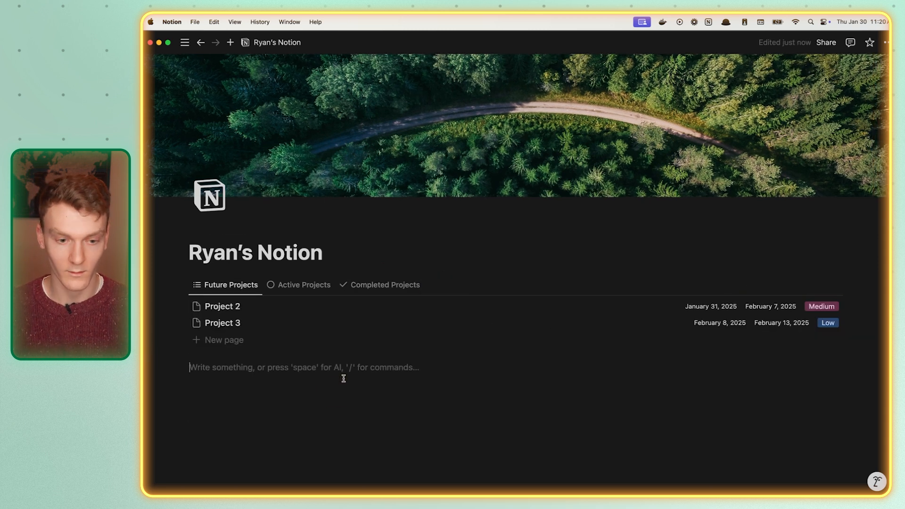
{"action": "type", "text": "/page"}
{"action": "key", "text": "Return"}
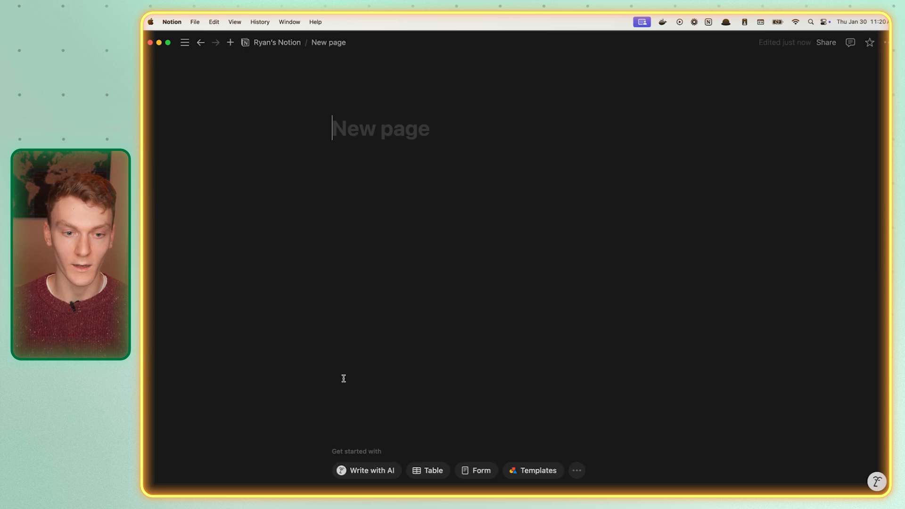
{"action": "type", "text": "New page"}
{"action": "key", "text": "Return"}
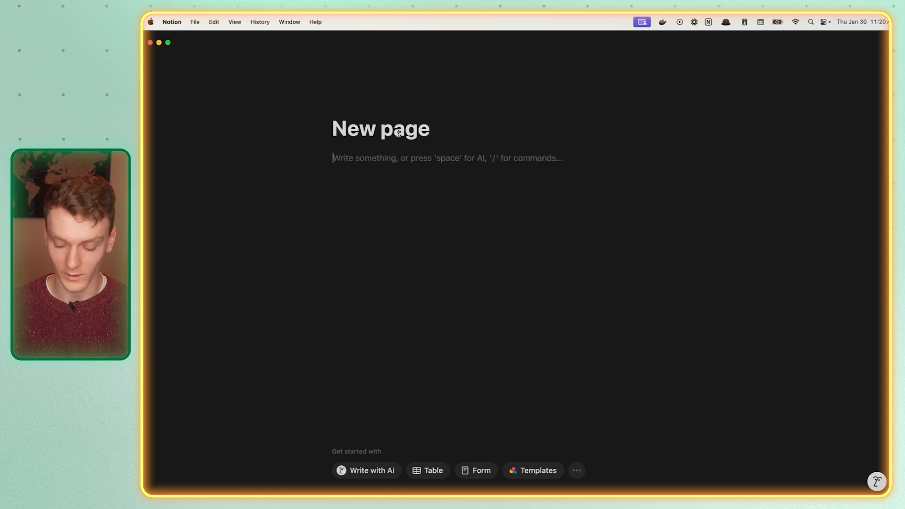
- Insert a linked view of the #projects database from Ryan's Notion, using its existing Active Projects view
{"action": "type", "text": "/data"}
{"action": "scroll", "coordinate": [408, 311], "scroll_direction": "down", "scroll_amount": 5}
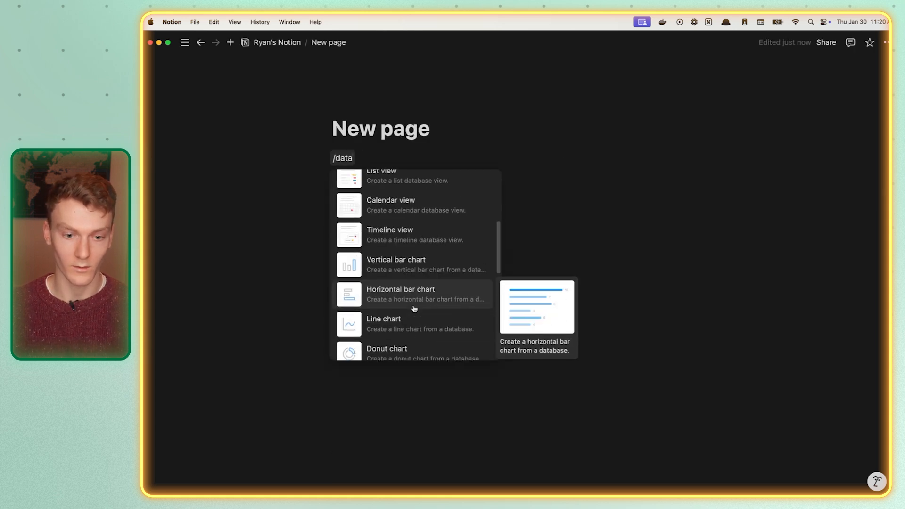
{"action": "left_click", "coordinate": [408, 316]}
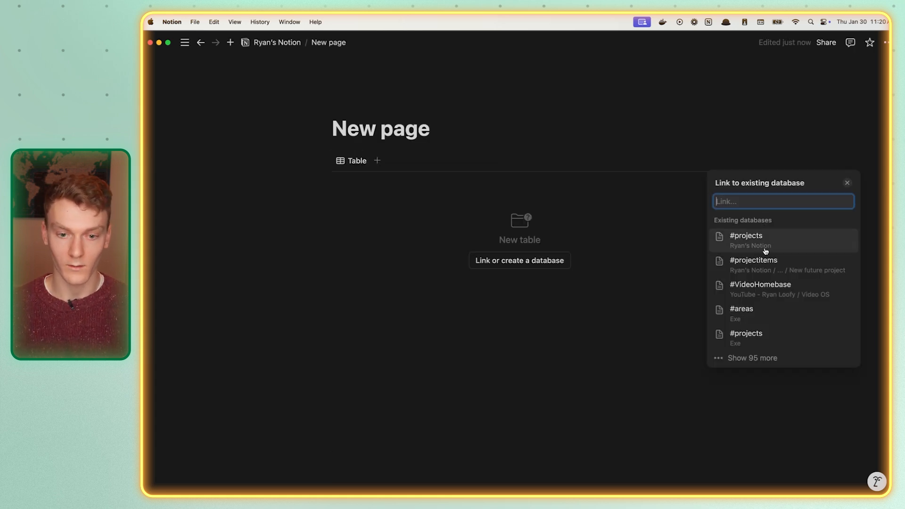
{"action": "left_click", "coordinate": [760, 240]}
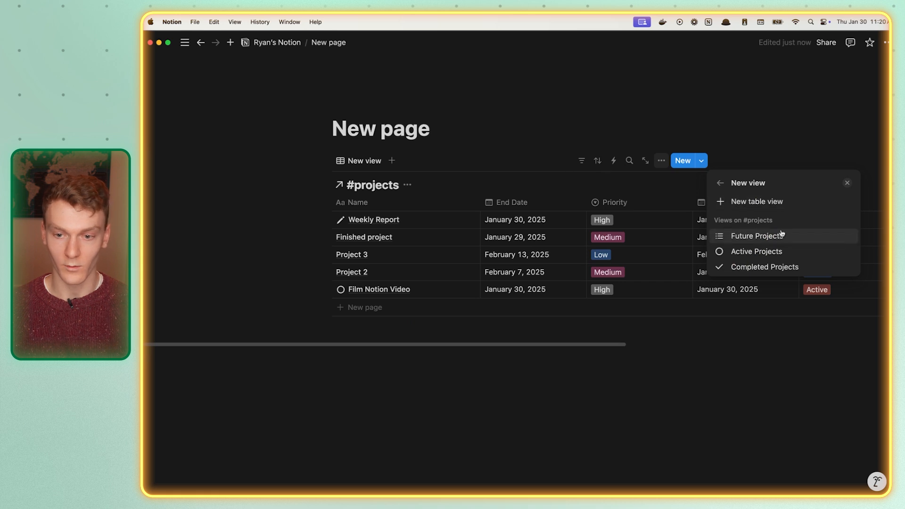
{"action": "left_click", "coordinate": [778, 255]}
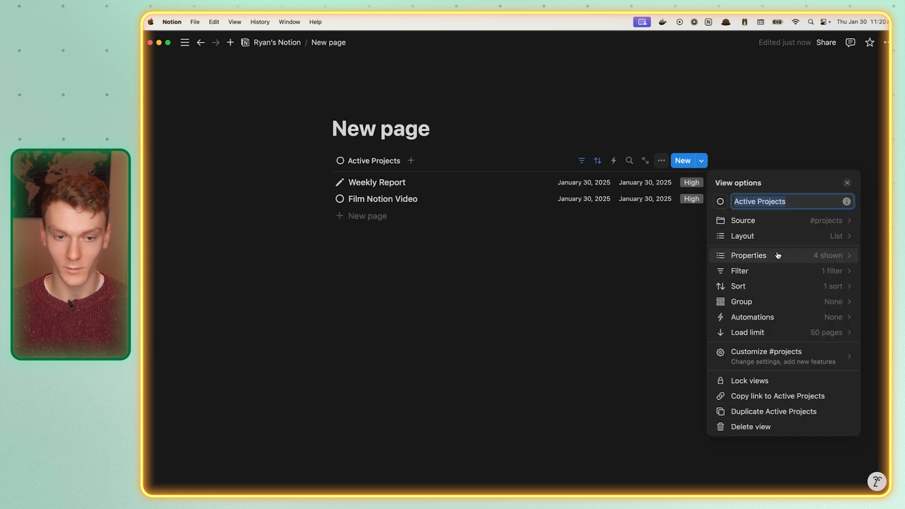
- Add a throwaway test entry to the linked Active Projects view, return to Ryan's Notion and delete the New page subpage
{"action": "left_click", "coordinate": [567, 242]}
{"action": "left_click", "coordinate": [383, 218]}
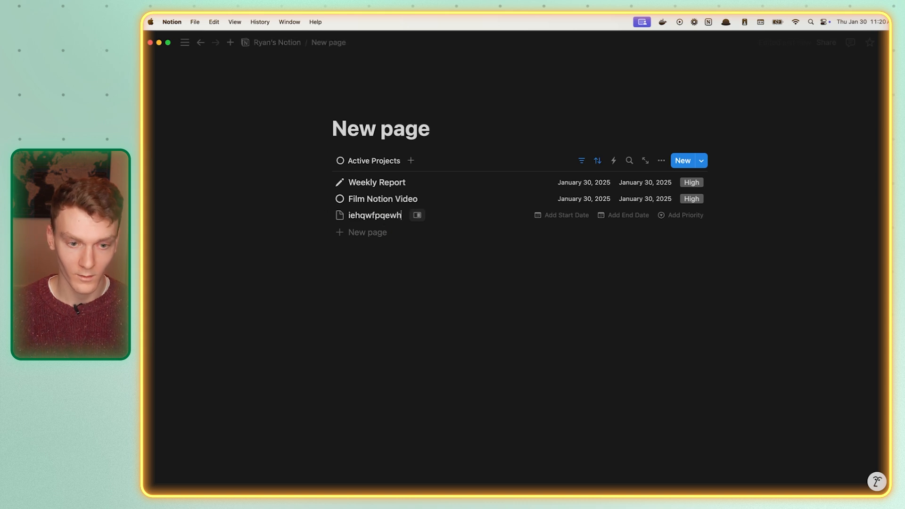
{"action": "left_click", "coordinate": [271, 43]}
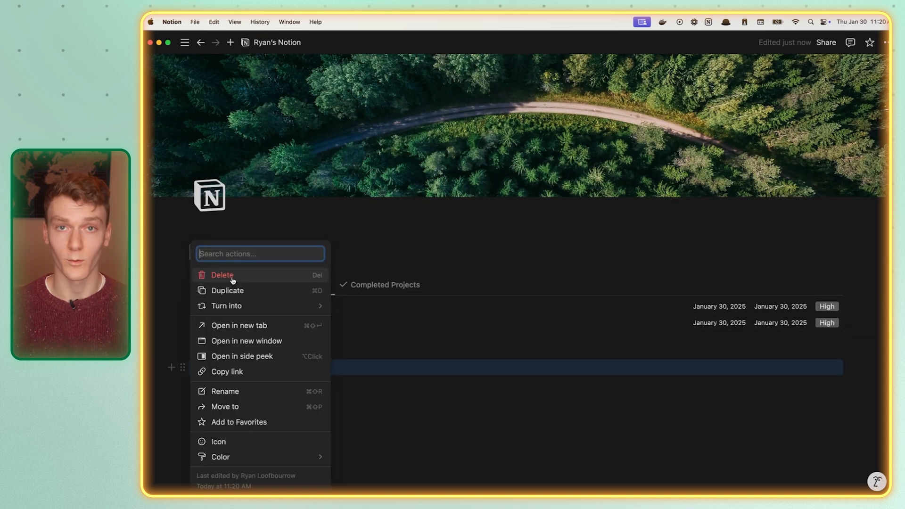
{"action": "left_click", "coordinate": [231, 285]}
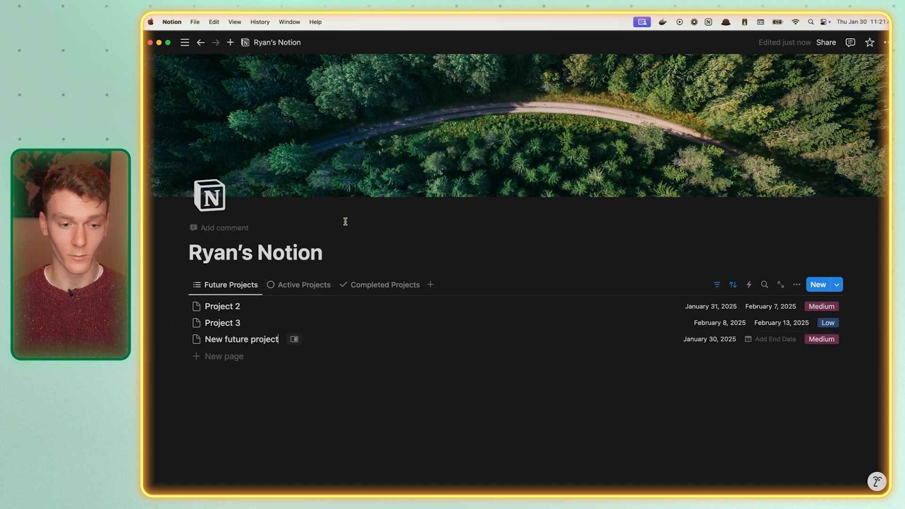
- Examine the New future project page's properties and embedded table, and the templates available for #projects
{"action": "left_click", "coordinate": [297, 340]}
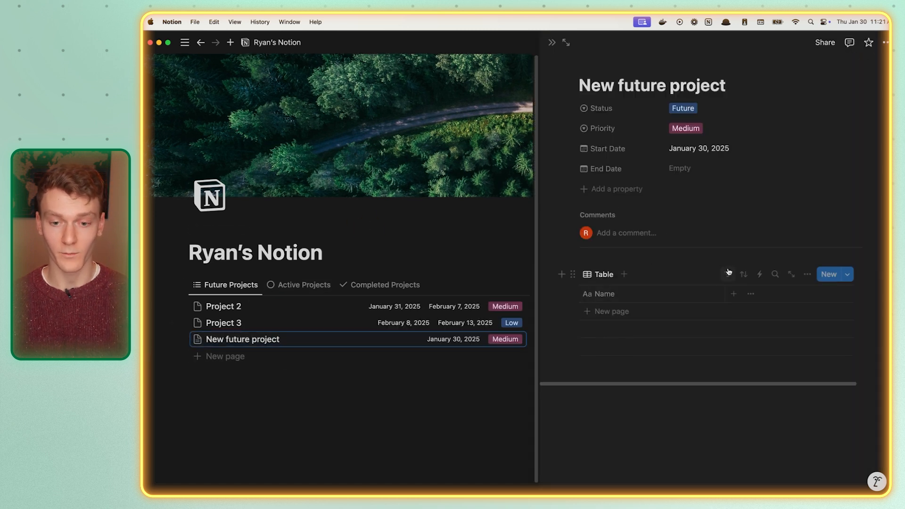
{"action": "left_click", "coordinate": [720, 254]}
{"action": "left_click", "coordinate": [838, 284]}
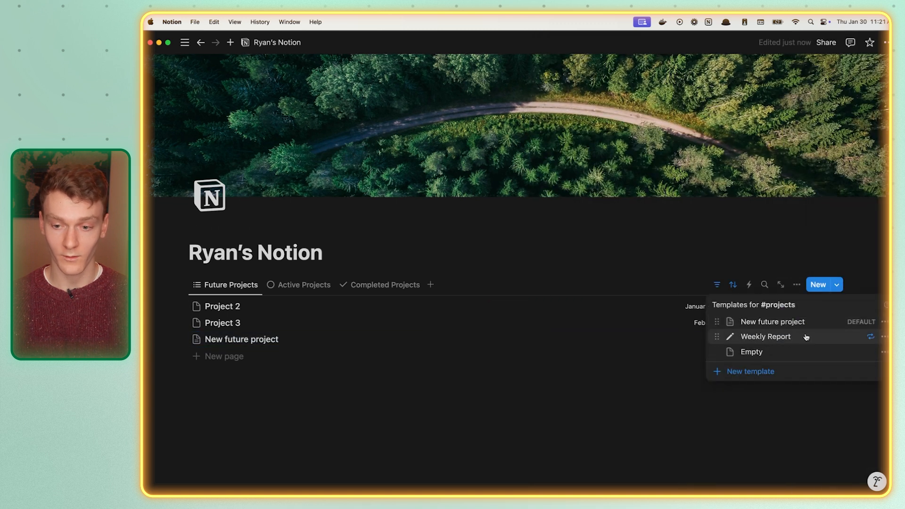
{"action": "left_click", "coordinate": [305, 336]}
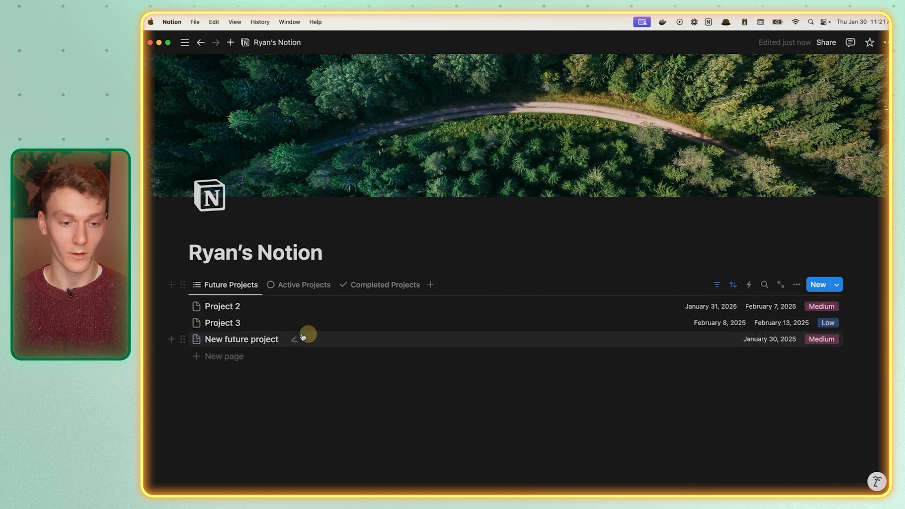
{"action": "left_click", "coordinate": [248, 338]}
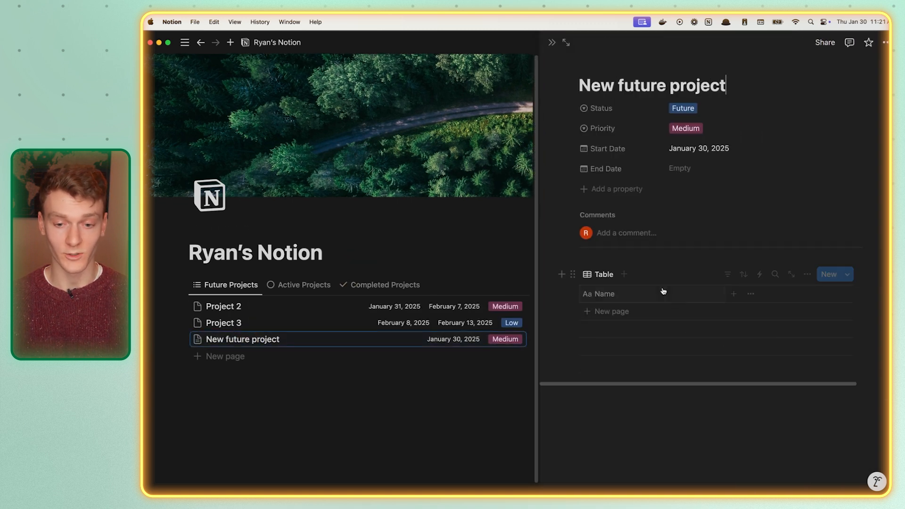
{"action": "left_click", "coordinate": [551, 44]}
{"action": "left_click", "coordinate": [838, 286]}
- Review the Future Projects view options, including the #projects customization features, load limit and automations
{"action": "left_click", "coordinate": [797, 284]}
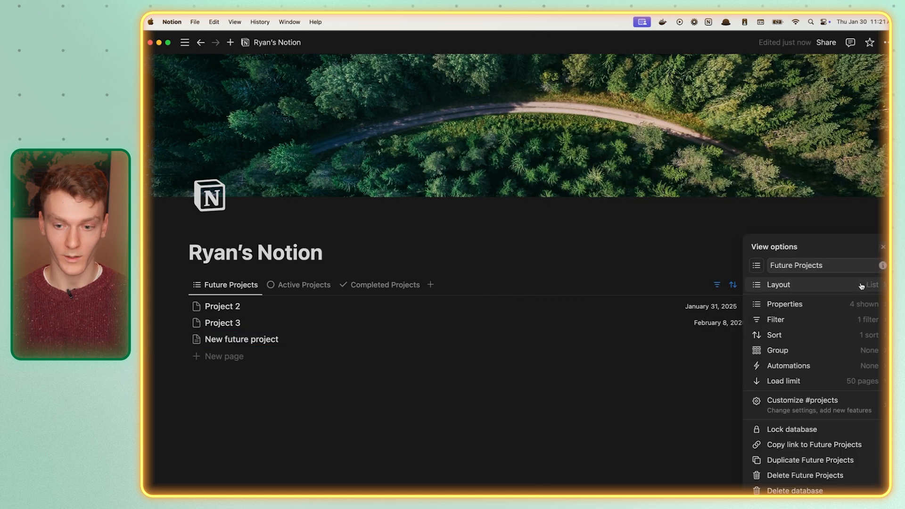
{"action": "left_click", "coordinate": [802, 403]}
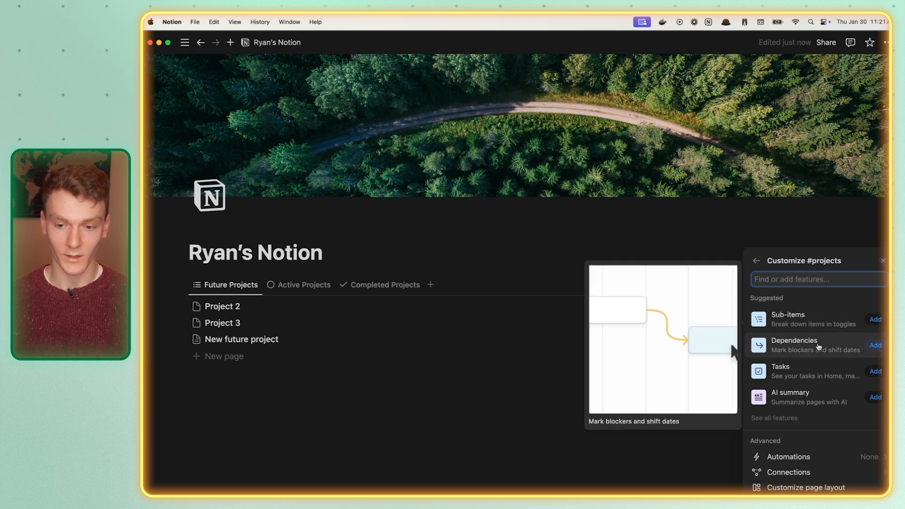
{"action": "left_click", "coordinate": [818, 371]}
{"action": "left_click", "coordinate": [767, 352]}
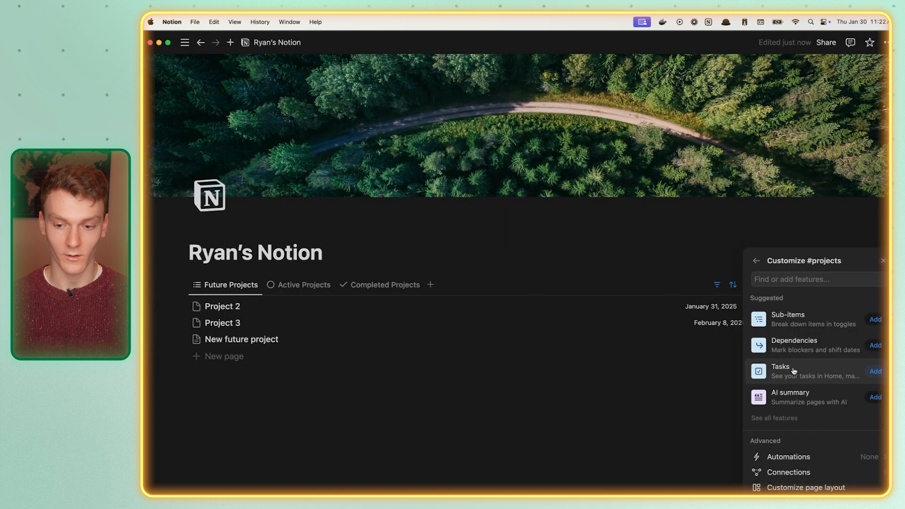
{"action": "left_click", "coordinate": [756, 262]}
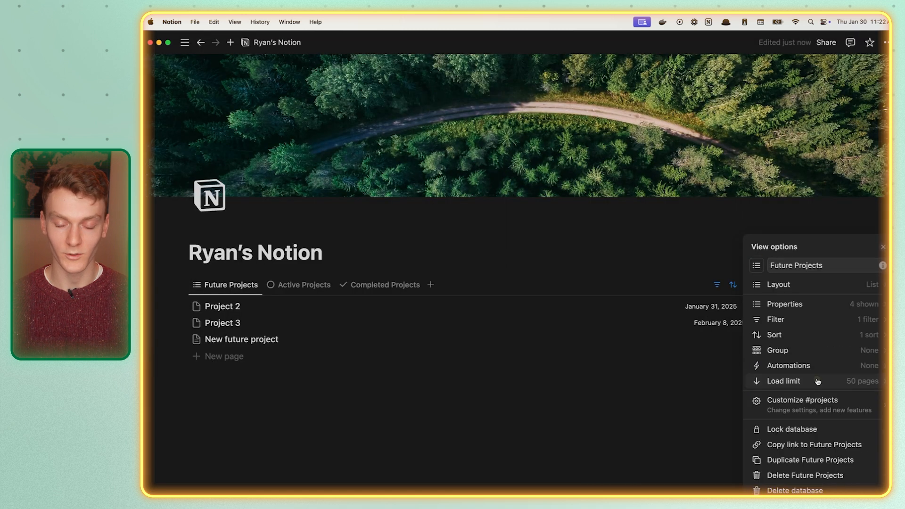
{"action": "left_click", "coordinate": [801, 381]}
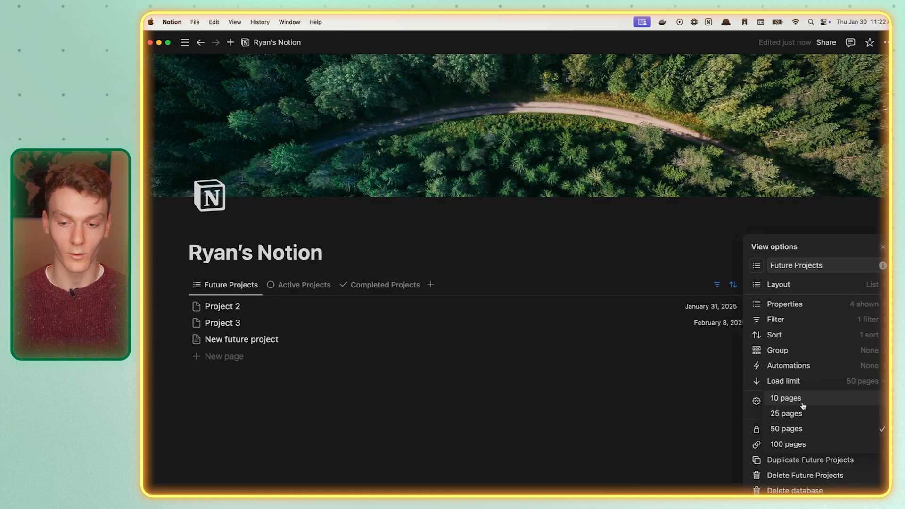
{"action": "left_click", "coordinate": [802, 367]}
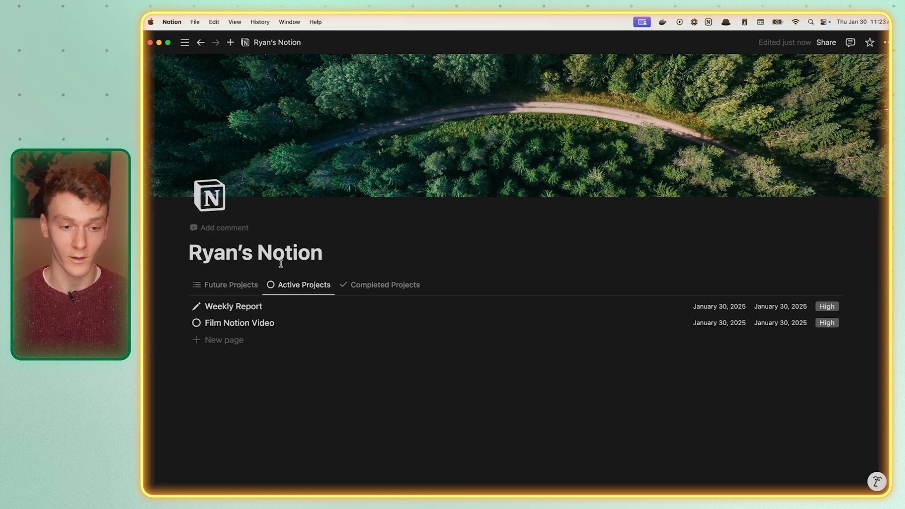
- Insert a new blank inline database below the projects database
{"action": "left_click", "coordinate": [309, 372]}
{"action": "type", "text": "/data"}
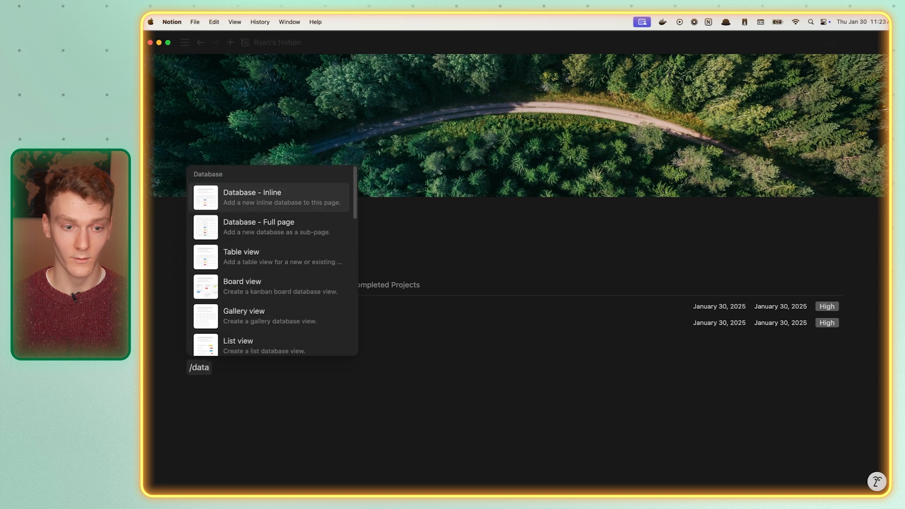
{"action": "key", "text": "Return"}
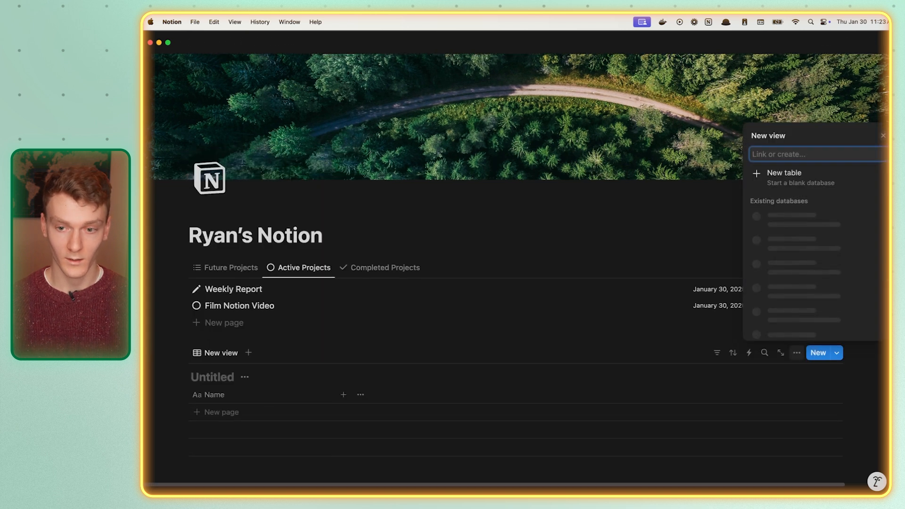
{"action": "left_click", "coordinate": [786, 176]}
- Title the new database #areas and hide its title
{"action": "left_click", "coordinate": [219, 377]}
{"action": "type", "text": "@"}
{"action": "key", "text": "Escape"}
{"action": "key", "text": "BackSpace"}
{"action": "type", "text": "#areas"}
{"action": "left_click", "coordinate": [239, 377]}
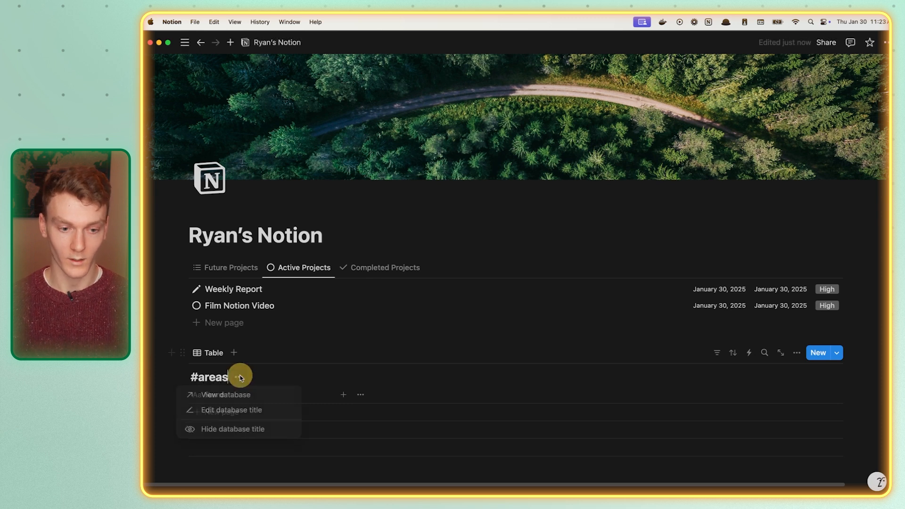
{"action": "left_click", "coordinate": [241, 430]}
{"action": "scroll", "coordinate": [289, 301], "scroll_direction": "down", "scroll_amount": 3}
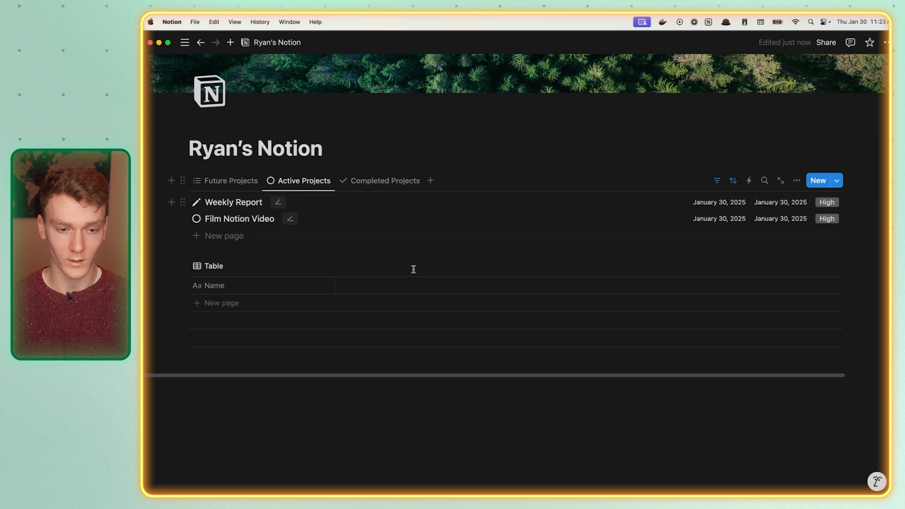
- Move the #areas table into a second column beside the projects database
{"action": "left_click", "coordinate": [313, 401]}
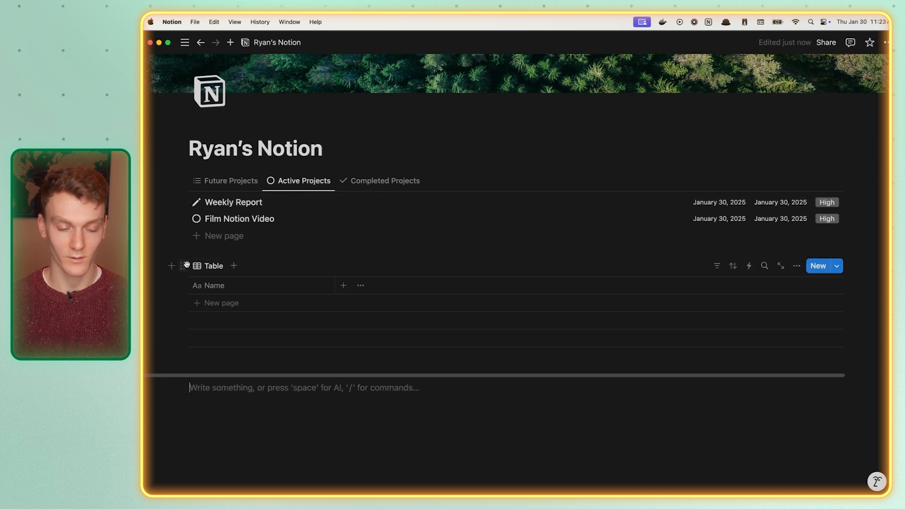
{"action": "left_click_drag", "start_coordinate": [185, 266], "coordinate": [856, 223]}
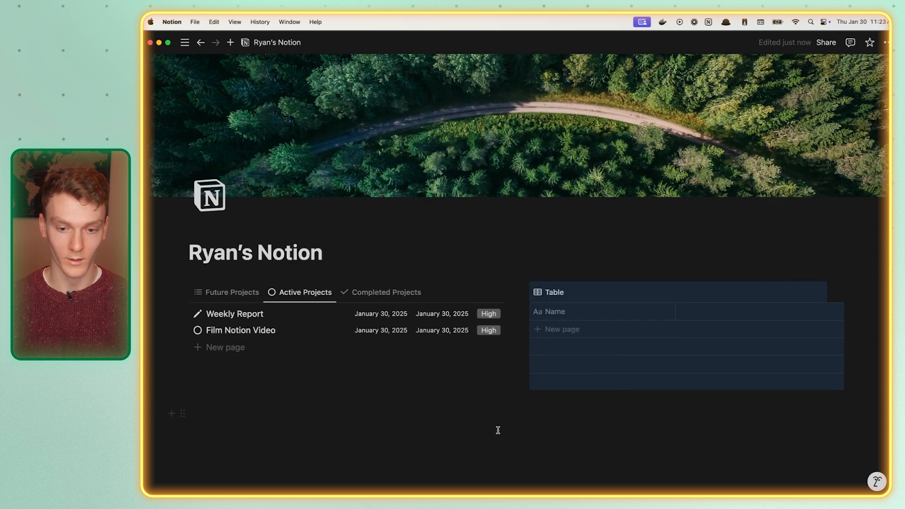
{"action": "scroll", "coordinate": [561, 385], "scroll_direction": "down", "scroll_amount": 2}
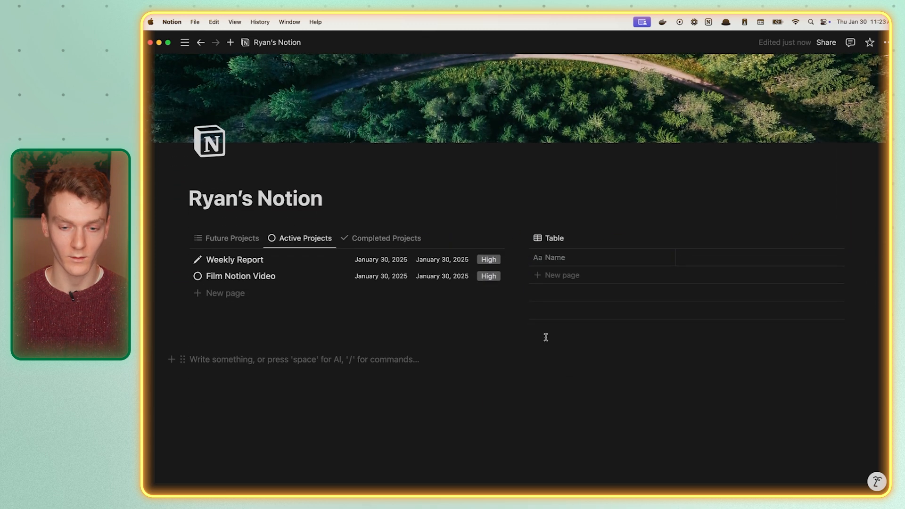
- Insert a 5-column block below the databases, place the cursor in its columns, and remove the block
{"action": "type", "text": "/"}
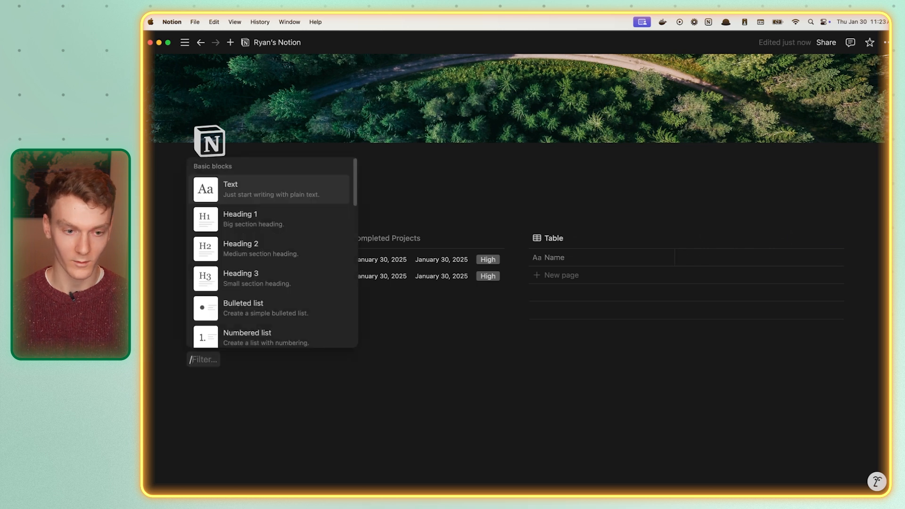
{"action": "type", "text": "col"}
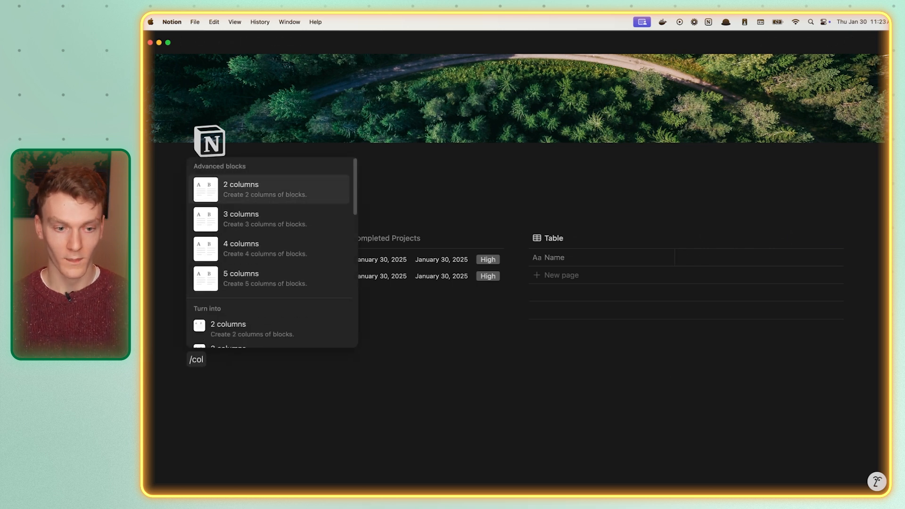
{"action": "left_click", "coordinate": [272, 279]}
{"action": "left_click", "coordinate": [400, 370]}
{"action": "left_click", "coordinate": [488, 367]}
{"action": "left_click", "coordinate": [606, 367]}
{"action": "left_click", "coordinate": [751, 367]}
{"action": "left_click_drag", "start_coordinate": [774, 447], "coordinate": [220, 353]}
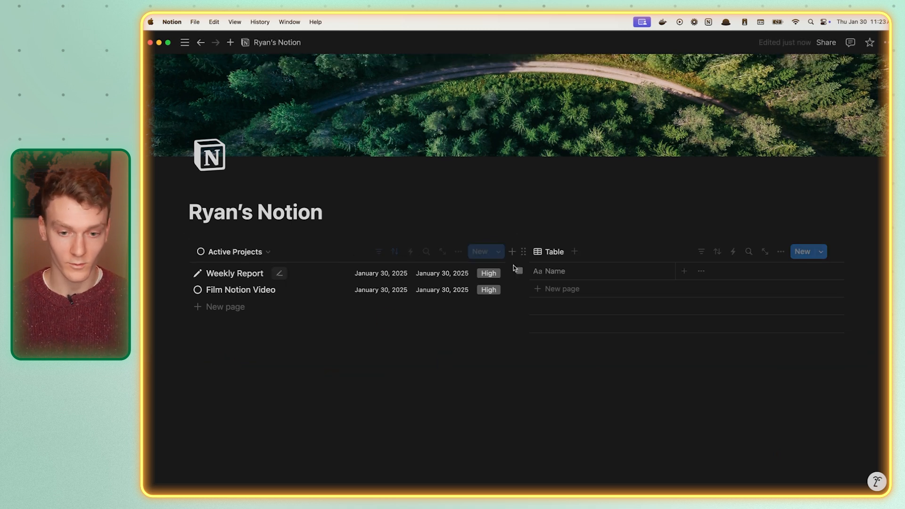
- Name the #areas view Areas with a circle icon and switch its layout to Gallery
{"action": "left_click", "coordinate": [562, 254]}
{"action": "left_click", "coordinate": [566, 284]}
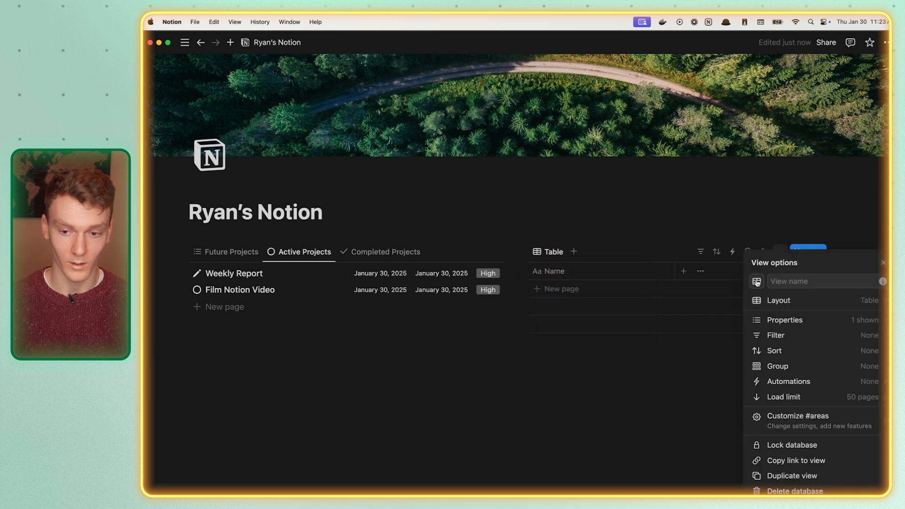
{"action": "left_click", "coordinate": [815, 282]}
{"action": "type", "text": "Areas"}
{"action": "left_click", "coordinate": [782, 300]}
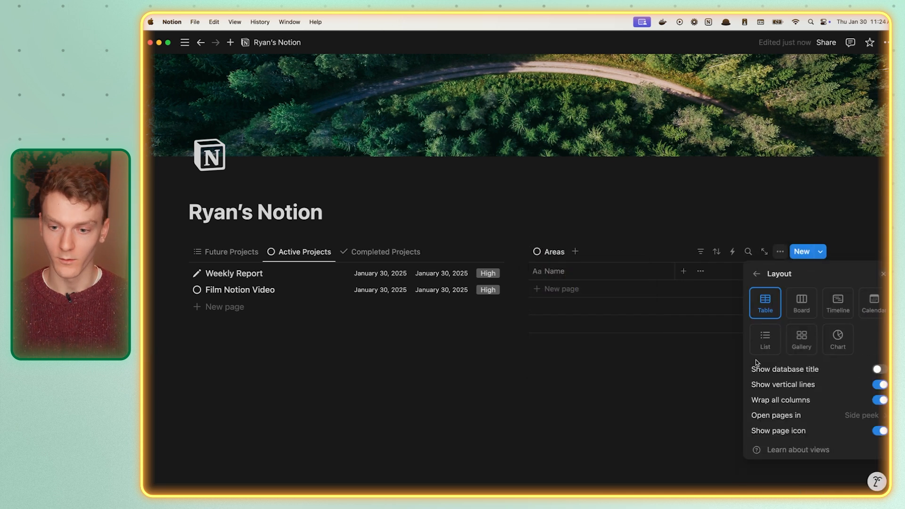
{"action": "left_click", "coordinate": [798, 338]}
{"action": "left_click", "coordinate": [626, 325]}
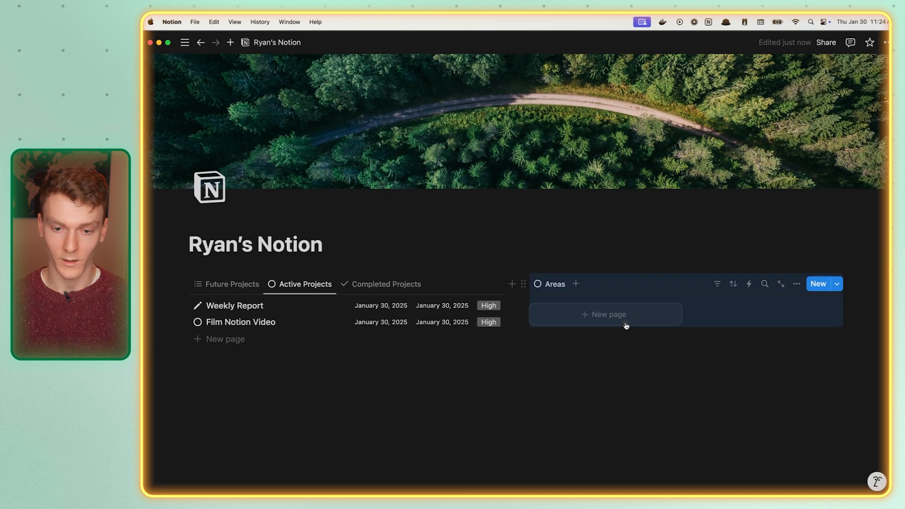
- Create a Finance page in the Areas gallery with a card icon and a dollar-bill cover image
{"action": "left_click", "coordinate": [627, 325]}
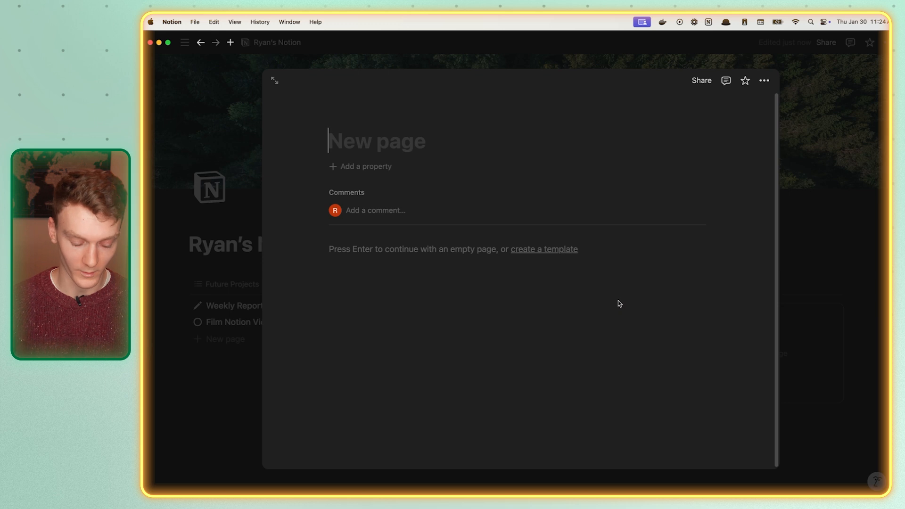
{"action": "type", "text": "FInance"}
{"action": "left_click", "coordinate": [349, 116]}
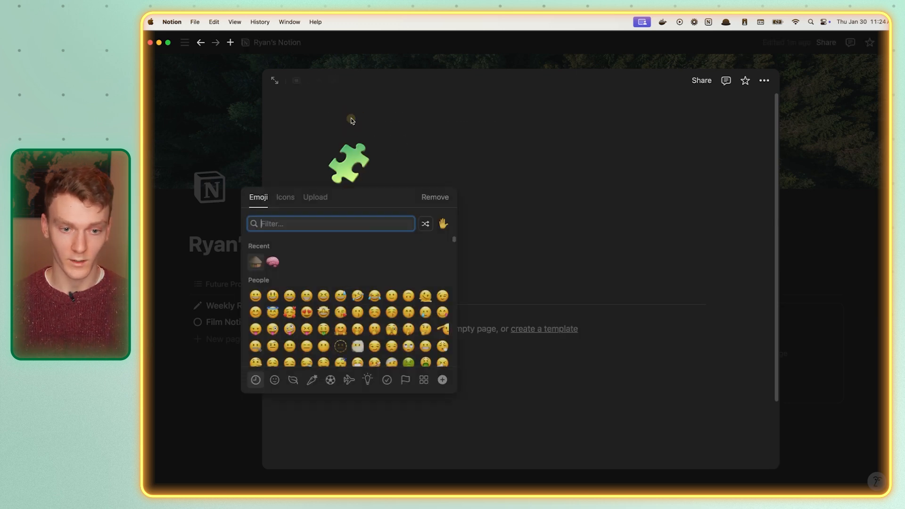
{"action": "left_click", "coordinate": [287, 197]}
{"action": "left_click", "coordinate": [363, 196]}
{"action": "left_click", "coordinate": [556, 204]}
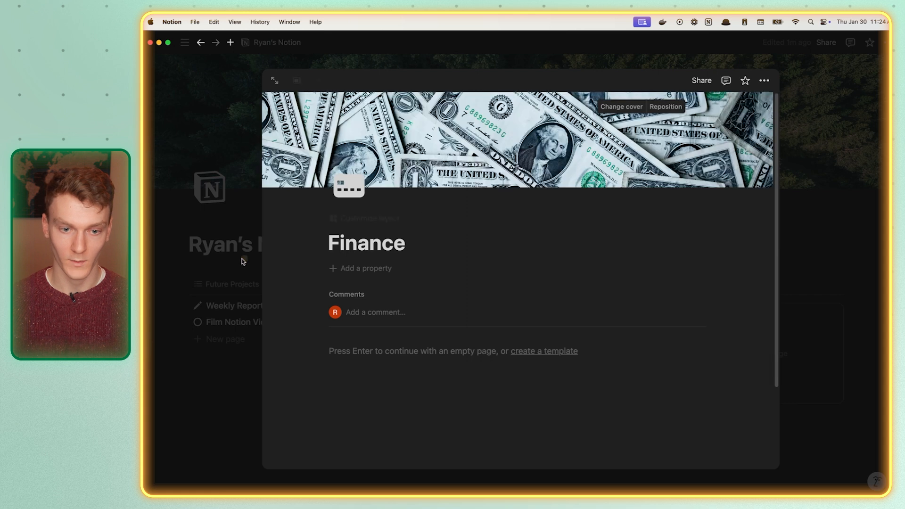
{"action": "left_click", "coordinate": [242, 261]}
- Set the Areas gallery's card preview to Page cover and its card size to Small
{"action": "left_click", "coordinate": [631, 301]}
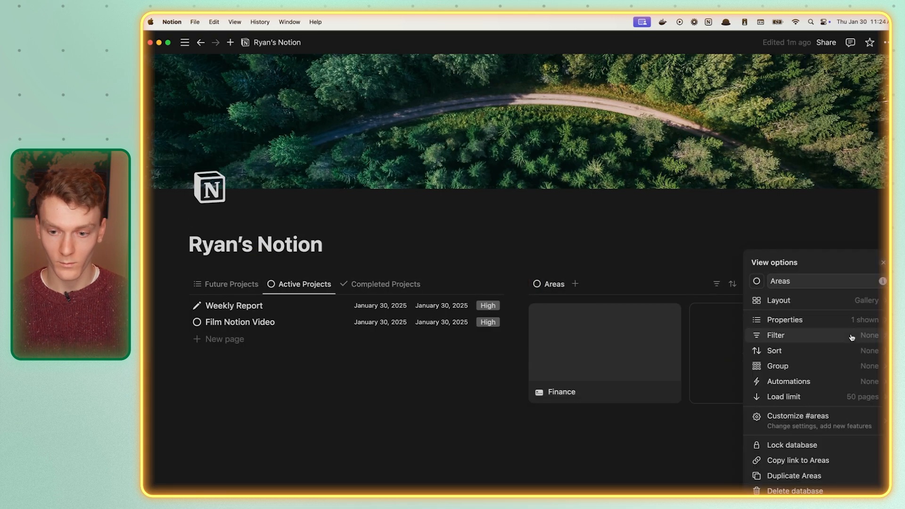
{"action": "left_click", "coordinate": [815, 301]}
{"action": "left_click", "coordinate": [842, 167]}
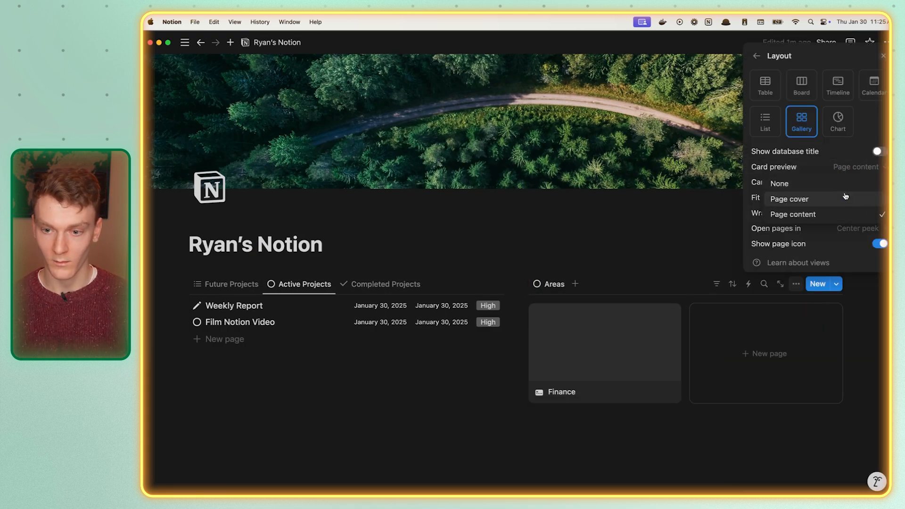
{"action": "left_click", "coordinate": [837, 198]}
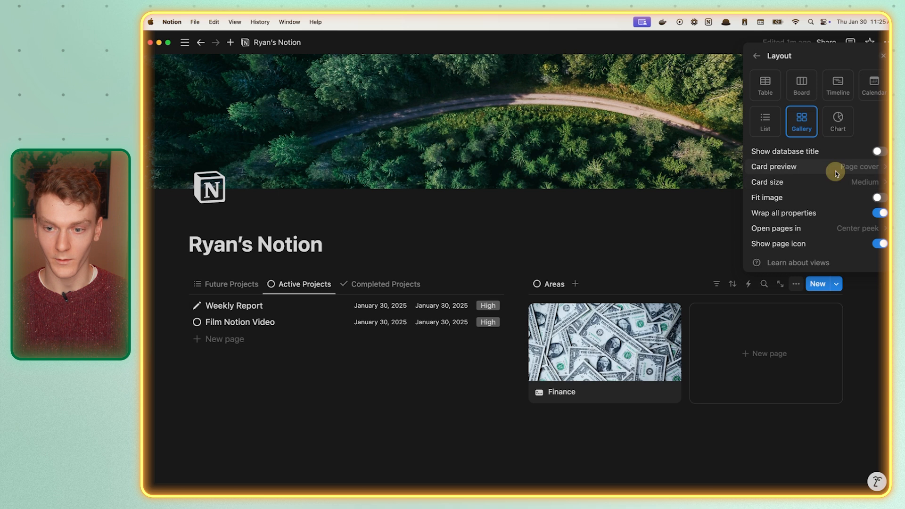
{"action": "left_click", "coordinate": [833, 167]}
{"action": "left_click", "coordinate": [816, 165]}
{"action": "left_click", "coordinate": [835, 182]}
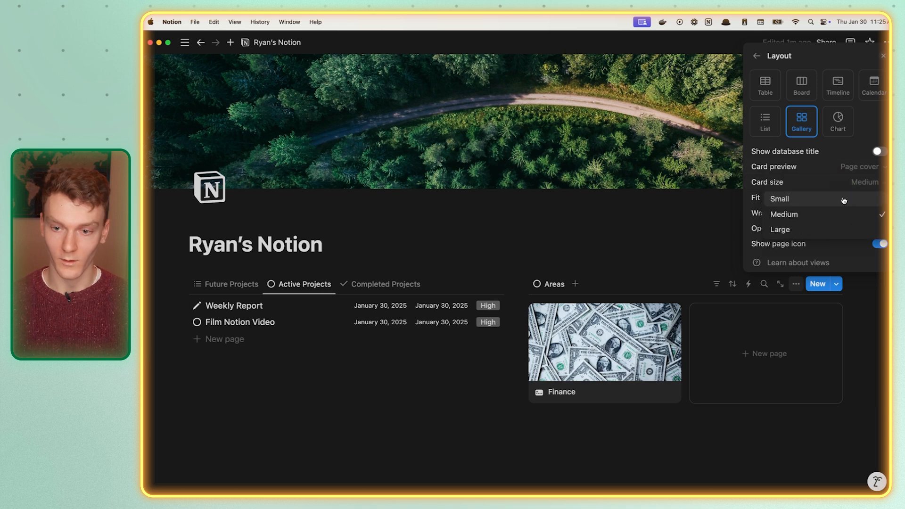
{"action": "left_click", "coordinate": [836, 200]}
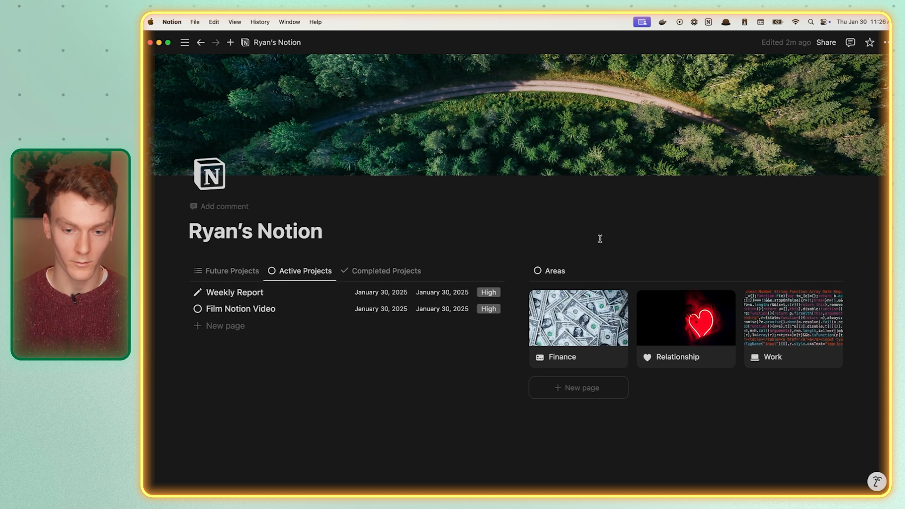
- Look through the Finance page from the Areas gallery and close it
{"action": "scroll", "coordinate": [595, 250], "scroll_direction": "down", "scroll_amount": 2}
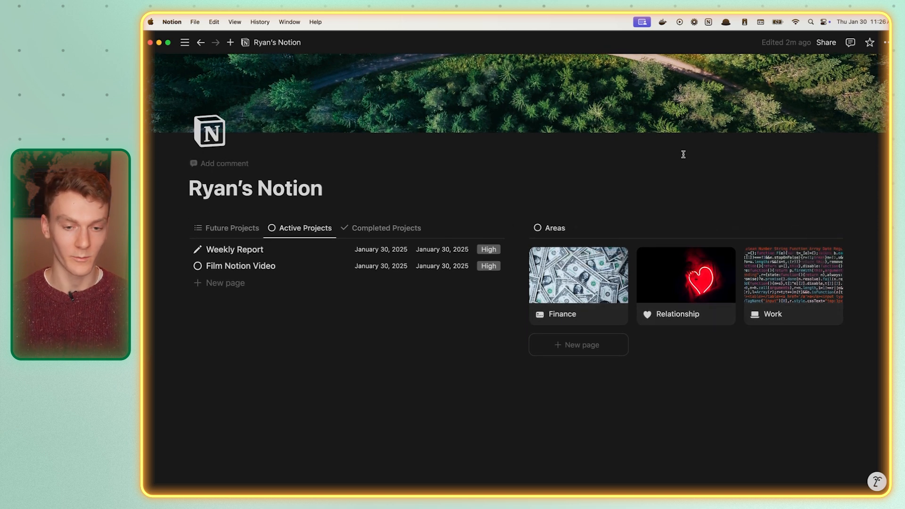
{"action": "left_click", "coordinate": [557, 281]}
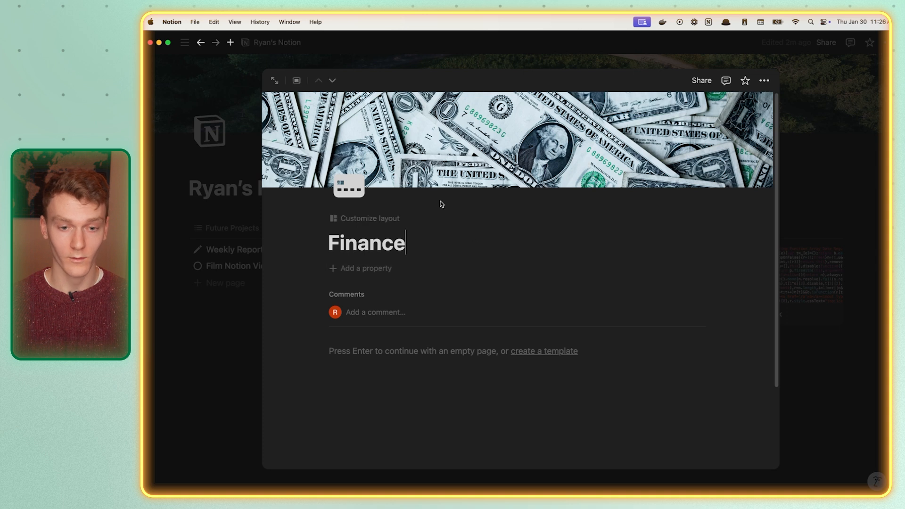
{"action": "scroll", "coordinate": [460, 316], "scroll_direction": "down", "scroll_amount": 2}
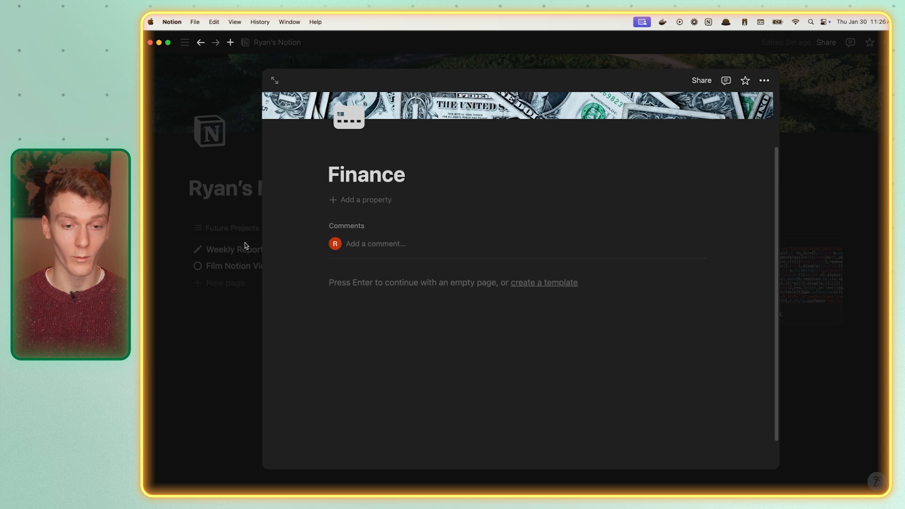
{"action": "left_click", "coordinate": [231, 260]}
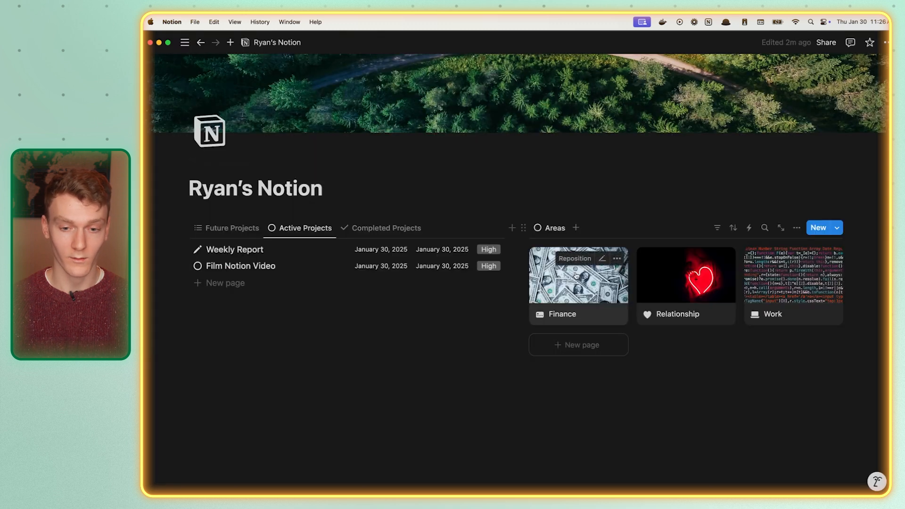
- Add a sub-page titled Credit Cards I Own inside the Finance page
{"action": "left_click", "coordinate": [569, 291]}
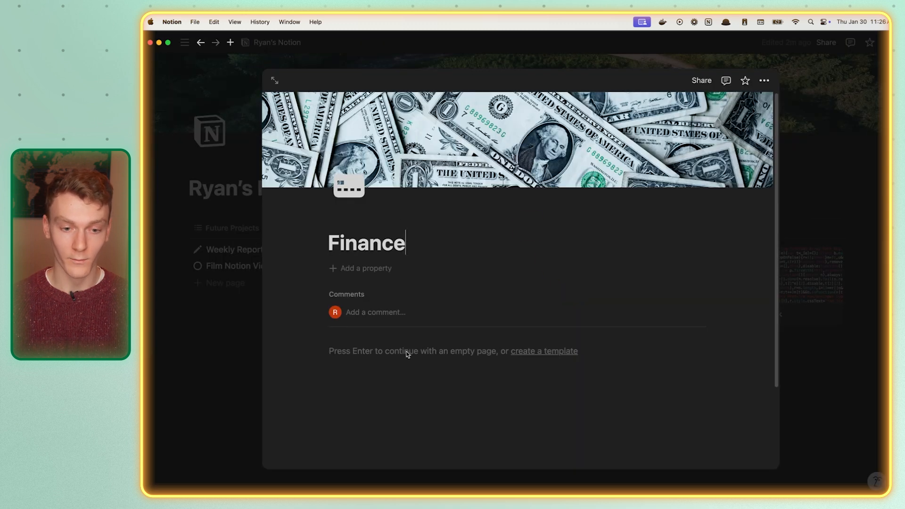
{"action": "key", "text": "Return"}
{"action": "type", "text": "/pa"}
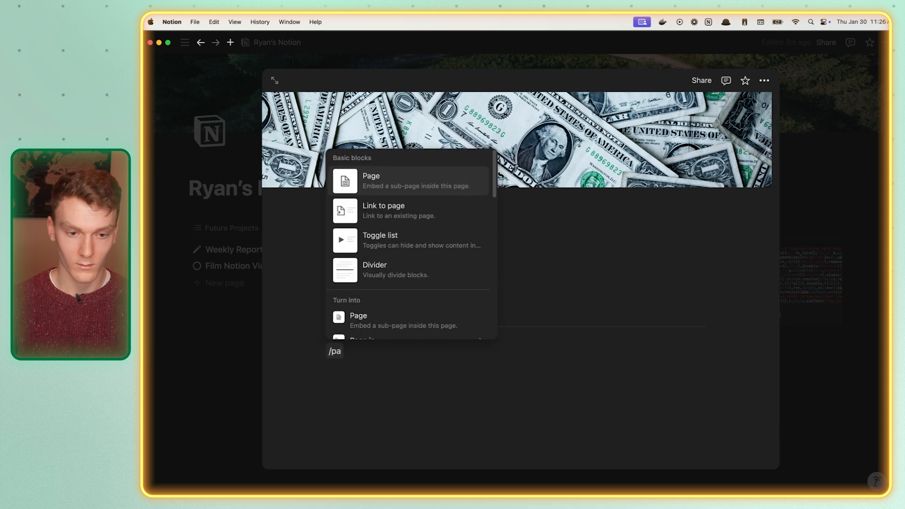
{"action": "type", "text": "ge"}
{"action": "key", "text": "Return"}
{"action": "type", "text": "Credit Cards I own"}
{"action": "key", "text": "BackSpace"}
{"action": "key", "text": "BackSpace"}
{"action": "key", "text": "BackSpace"}
{"action": "type", "text": "Own"}
- Start a bulleted list on the Credit Cards I Own page and give the page a cards icon
{"action": "key", "text": "Return"}
{"action": "type", "text": "-"}
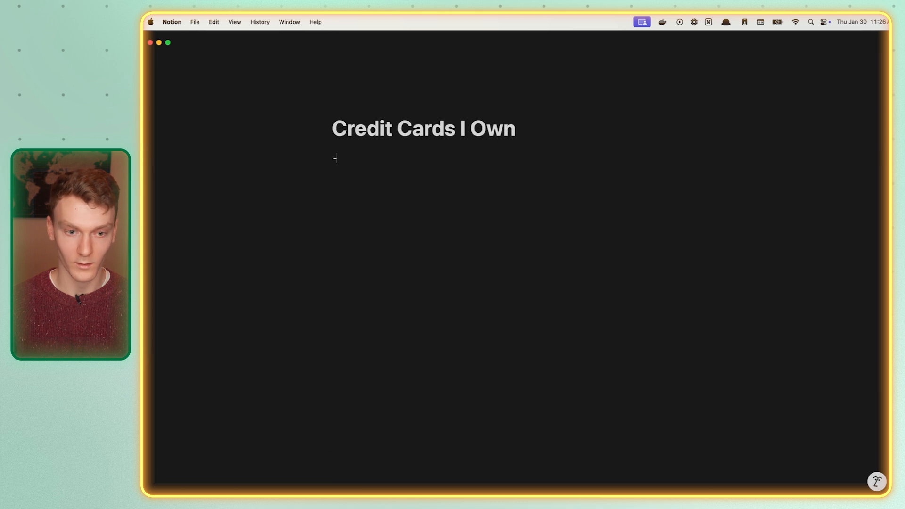
{"action": "left_click", "coordinate": [349, 103]}
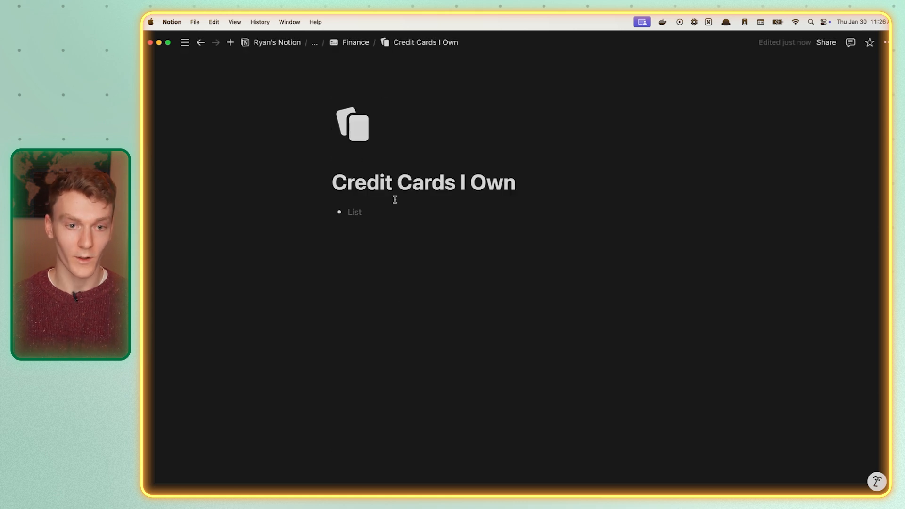
{"action": "left_click", "coordinate": [371, 48]}
{"action": "left_click", "coordinate": [300, 42]}
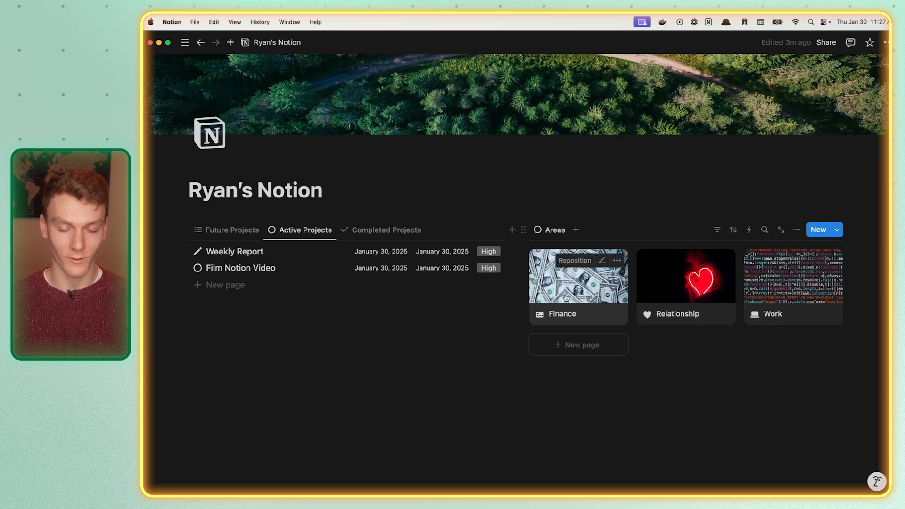
- Examine the Life OS page's Pillars list and its Finances entry as an example of areas
{"action": "mouse_move", "coordinate": [150, 284]}
{"action": "left_click", "coordinate": [175, 235]}
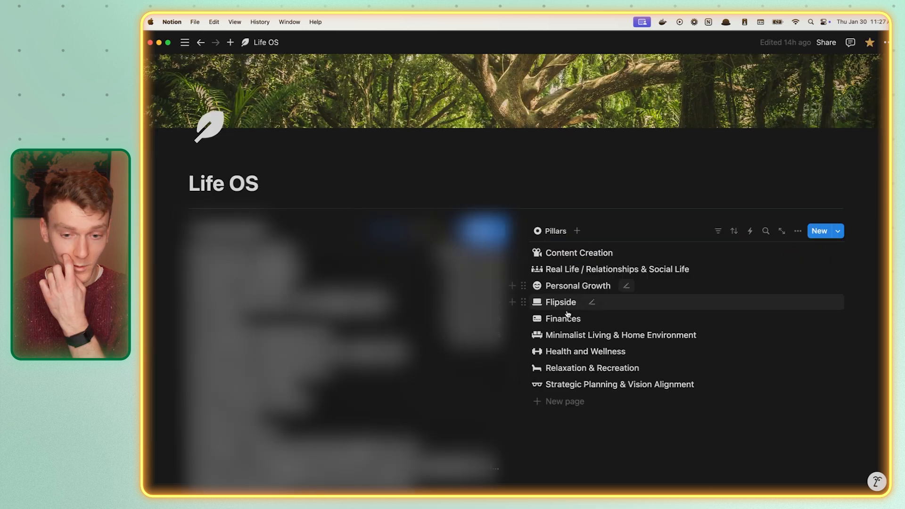
{"action": "scroll", "coordinate": [554, 261], "scroll_direction": "down", "scroll_amount": 5}
{"action": "scroll", "coordinate": [522, 184], "scroll_direction": "up", "scroll_amount": 6}
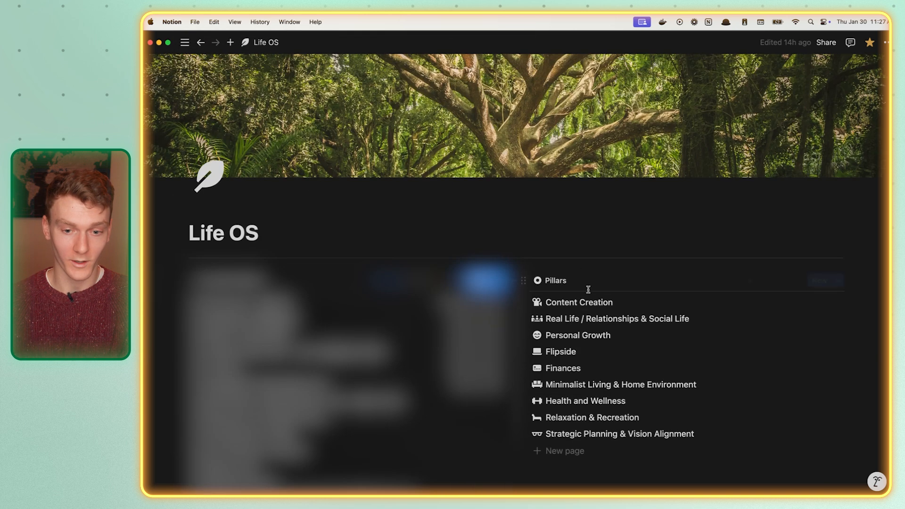
{"action": "left_click", "coordinate": [562, 368]}
{"action": "scroll", "coordinate": [535, 265], "scroll_direction": "down", "scroll_amount": 1}
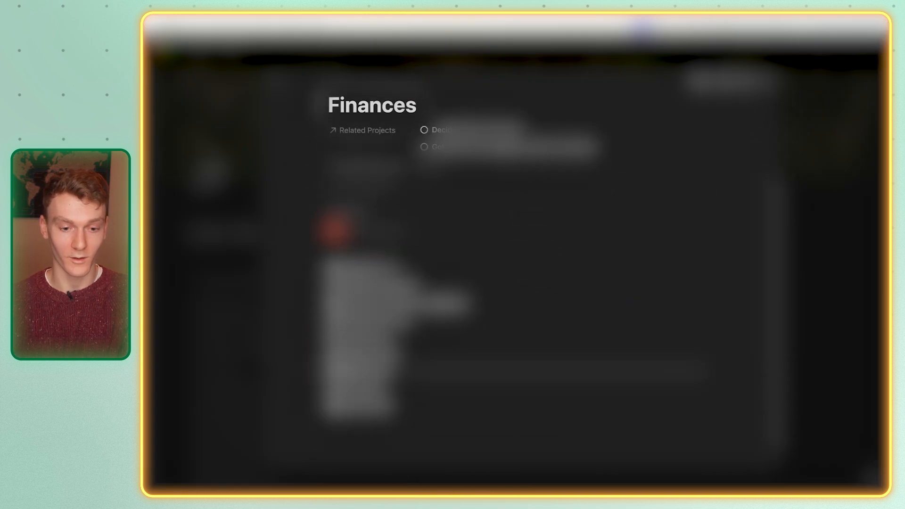
{"action": "key", "text": "Escape"}
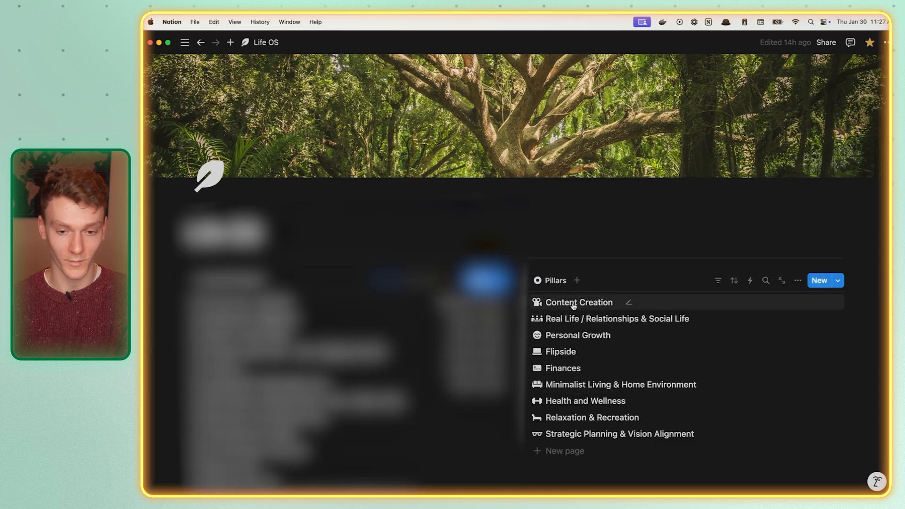
{"action": "scroll", "coordinate": [240, 141], "scroll_direction": "down", "scroll_amount": 2}
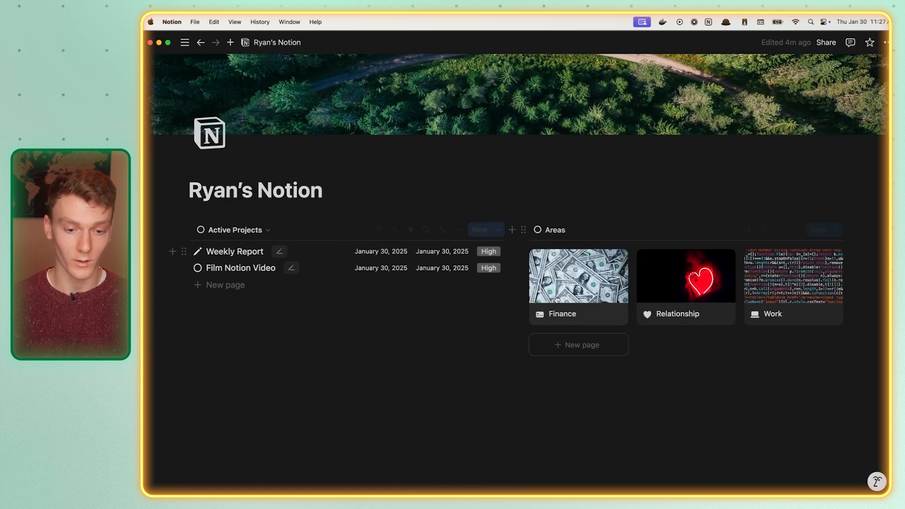
- Insert a divider below the projects and areas databases on the Ryan's Notion page
{"action": "left_click", "coordinate": [477, 373]}
{"action": "scroll", "coordinate": [482, 349], "scroll_direction": "down", "scroll_amount": 1}
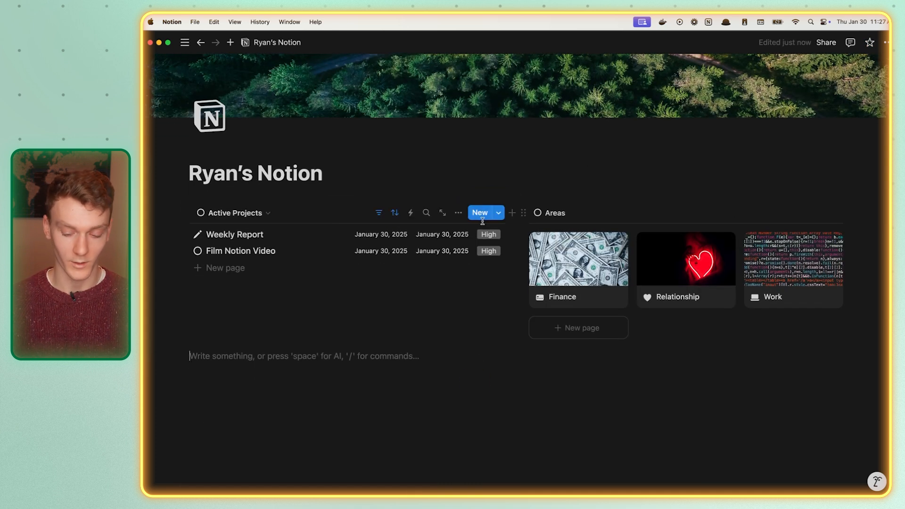
{"action": "type", "text": "/div"}
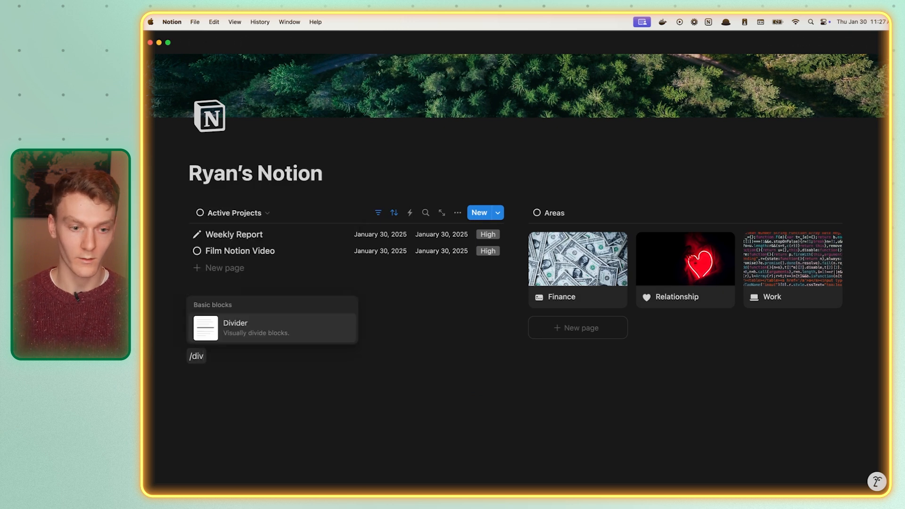
{"action": "key", "text": "Return"}
{"action": "scroll", "coordinate": [369, 361], "scroll_direction": "down", "scroll_amount": 1}
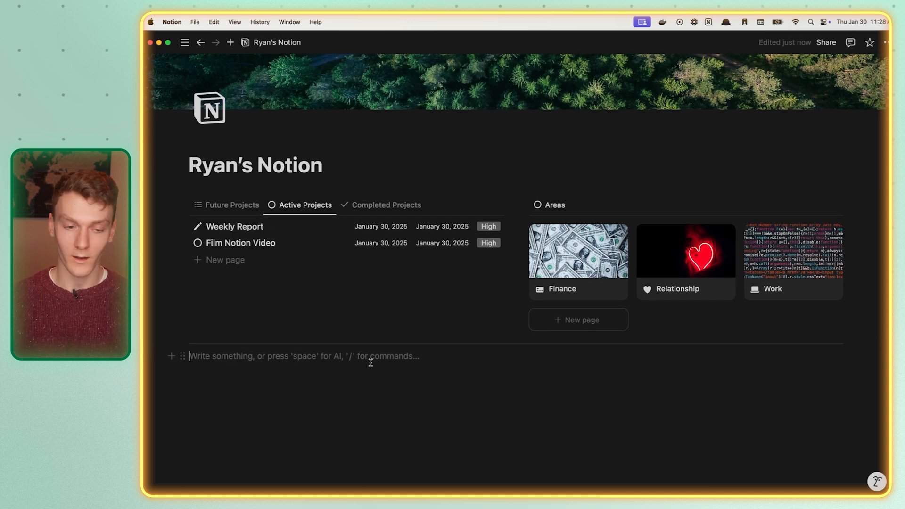
- Add the heading "This Week at a Glance:" below the divider
{"action": "type", "text": ";"}
{"action": "key", "text": "BackSpace"}
{"action": "type", "text": "This Week at a Glance:"}
{"action": "key", "text": "BackSpace"}
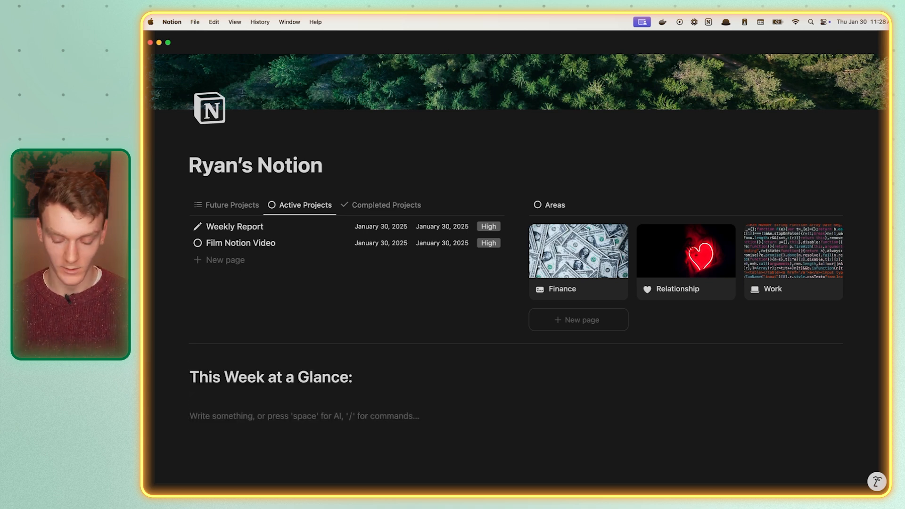
- Insert a 5-column block under the This Week at a Glance heading
{"action": "scroll", "coordinate": [449, 277], "scroll_direction": "down", "scroll_amount": 2}
{"action": "type", "text": "/colum"}
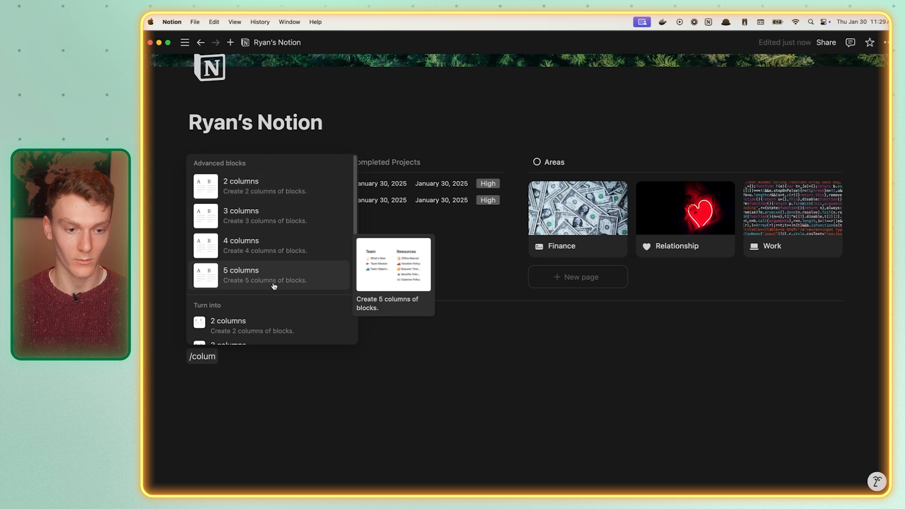
{"action": "left_click", "coordinate": [258, 322]}
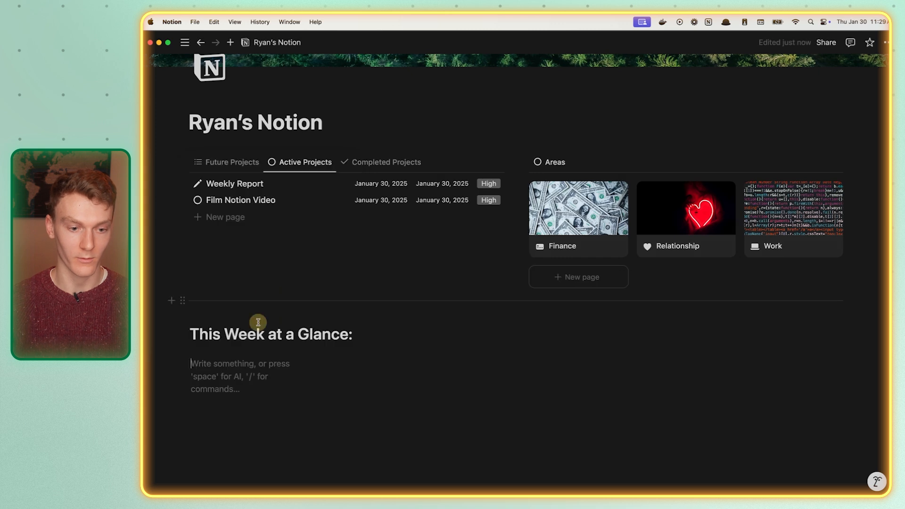
- Add a Heading 3 reading Monday in the first column with an empty to-do item below it
{"action": "type", "text": "/hea"}
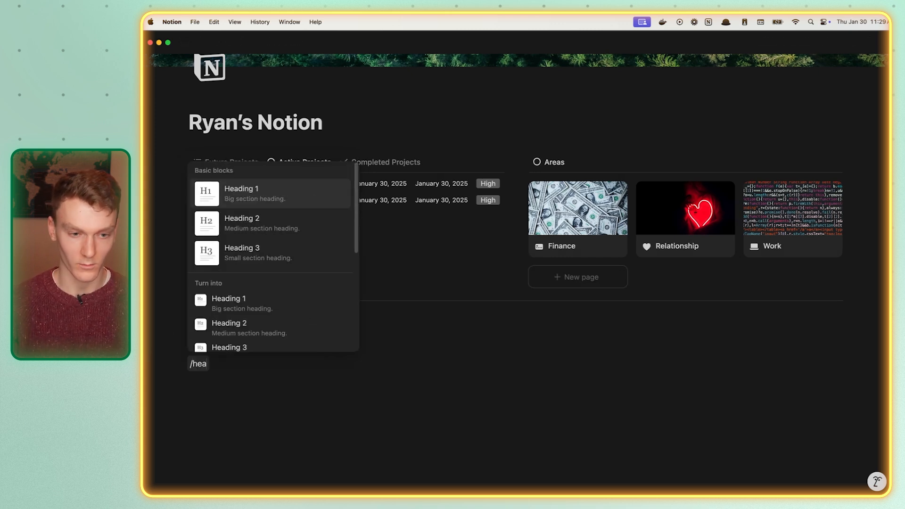
{"action": "left_click", "coordinate": [242, 256]}
{"action": "type", "text": "Monday"}
{"action": "key", "text": "Return"}
{"action": "type", "text": "/tod"}
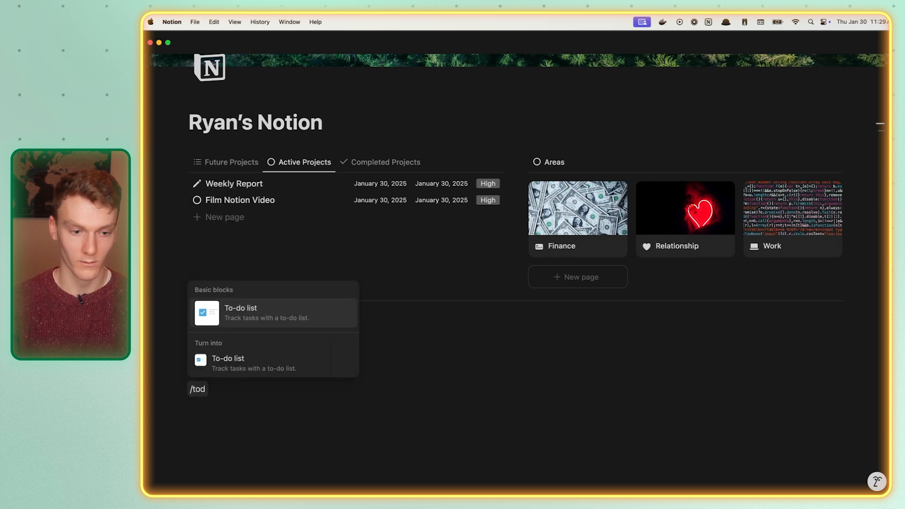
{"action": "key", "text": "Return"}
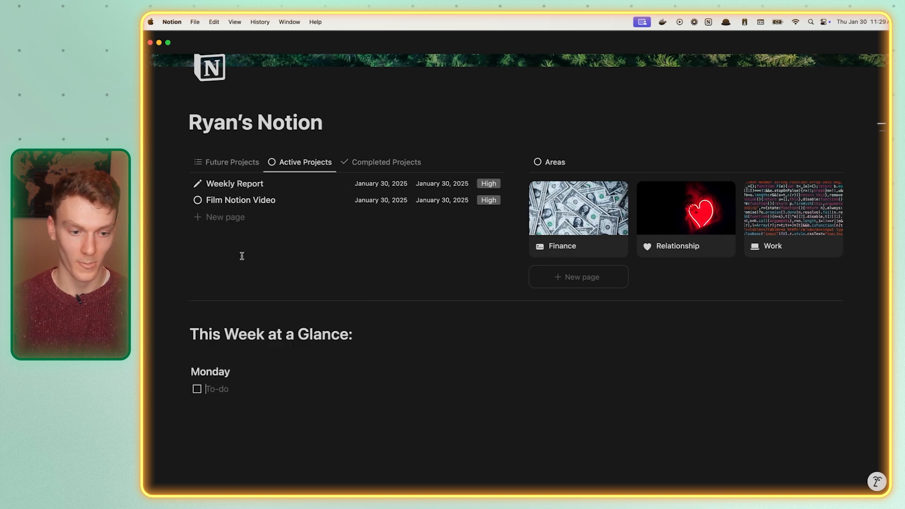
- Copy the Monday heading and its to-do item into the next column
{"action": "left_click_drag", "start_coordinate": [225, 410], "coordinate": [195, 361]}
{"action": "left_click", "coordinate": [324, 376]}
{"action": "left_click", "coordinate": [338, 370]}
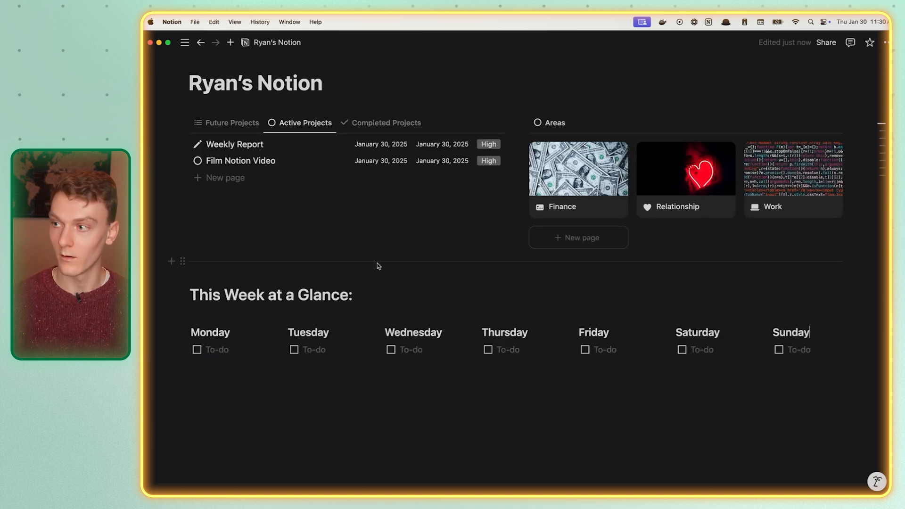
- Copy the divider above the This Week at a Glance heading and paste it below the day columns
{"action": "left_click", "coordinate": [377, 263]}
{"action": "key", "text": "super+c"}
{"action": "left_click", "coordinate": [326, 394]}
{"action": "key", "text": "super+v"}
{"action": "left_click", "coordinate": [417, 390]}
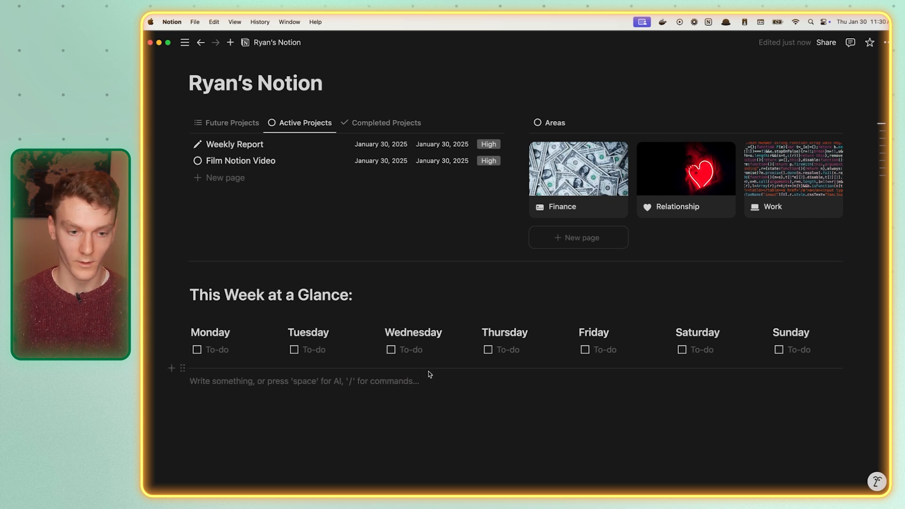
- Create and open a new page in Active Projects, and choose #areas as the target of a new relation property
{"action": "scroll", "coordinate": [426, 323], "scroll_direction": "up", "scroll_amount": 3}
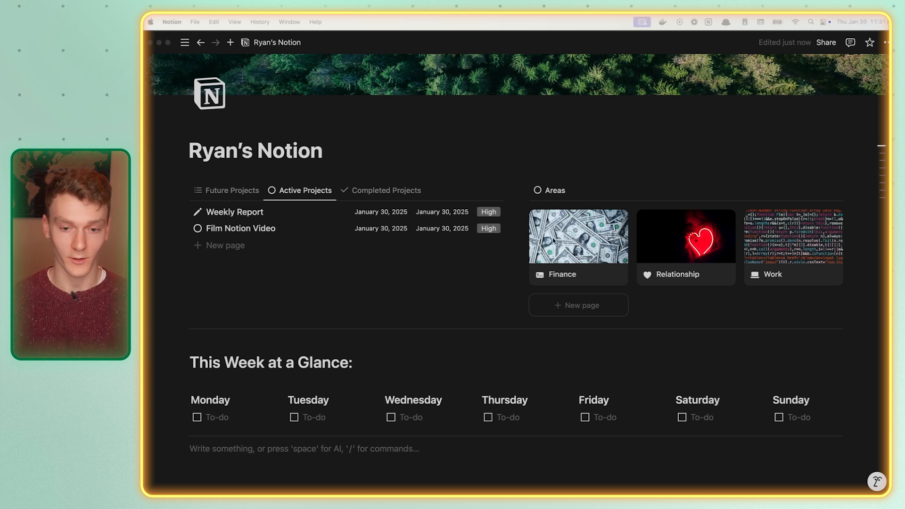
{"action": "left_click", "coordinate": [350, 245]}
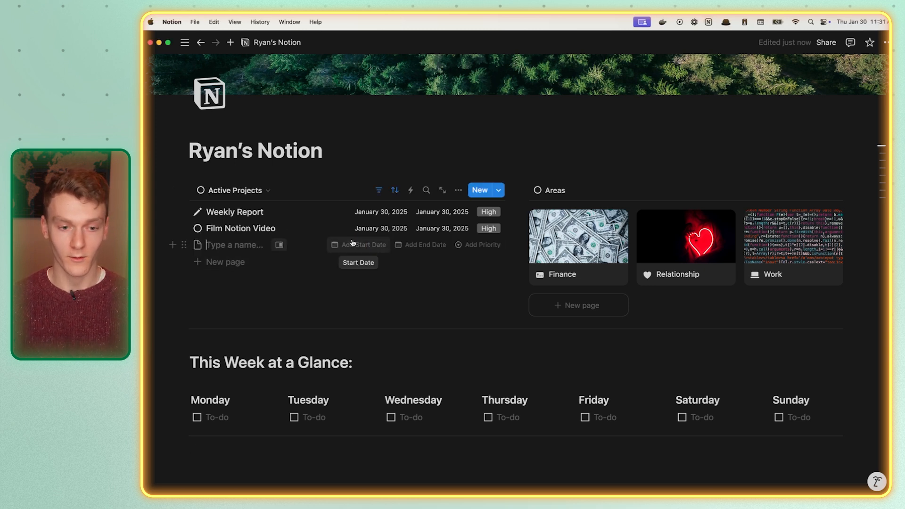
{"action": "left_click", "coordinate": [282, 245]}
{"action": "left_click", "coordinate": [626, 188]}
{"action": "left_click", "coordinate": [626, 187]}
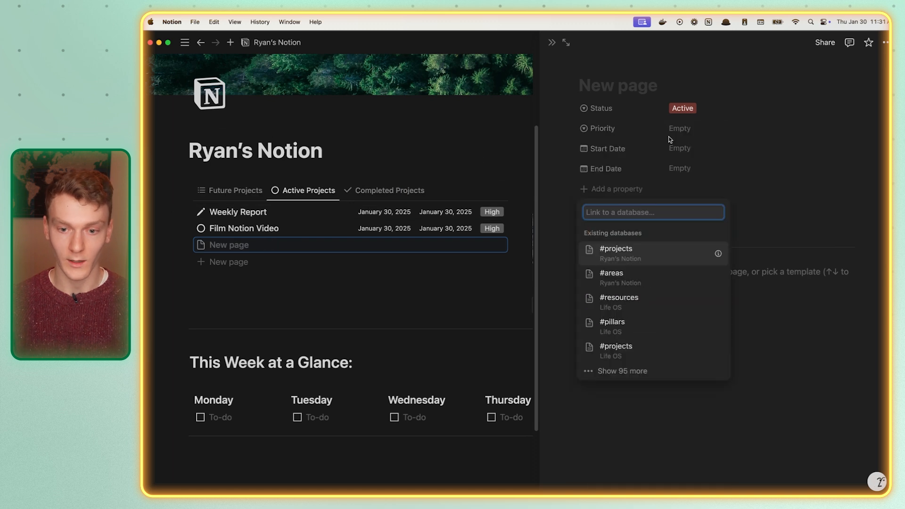
{"action": "type", "text": "#areas"}
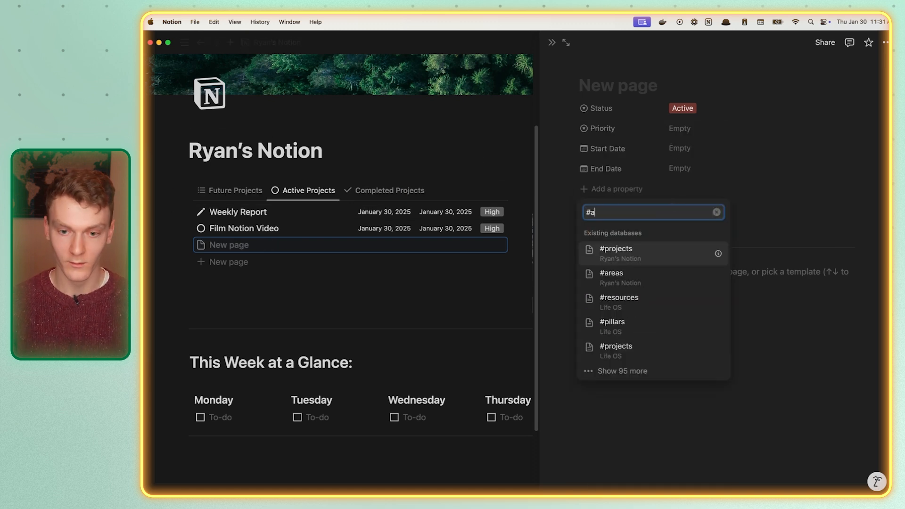
{"action": "key", "text": "Return"}
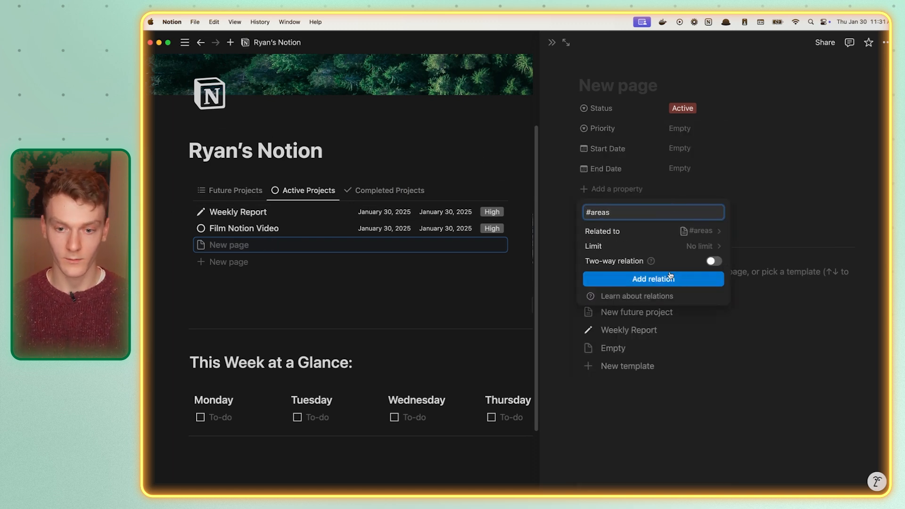
- Make the relation two-way with Related Projects as the related property name, name it Related Areas and add it
{"action": "left_click", "coordinate": [714, 261]}
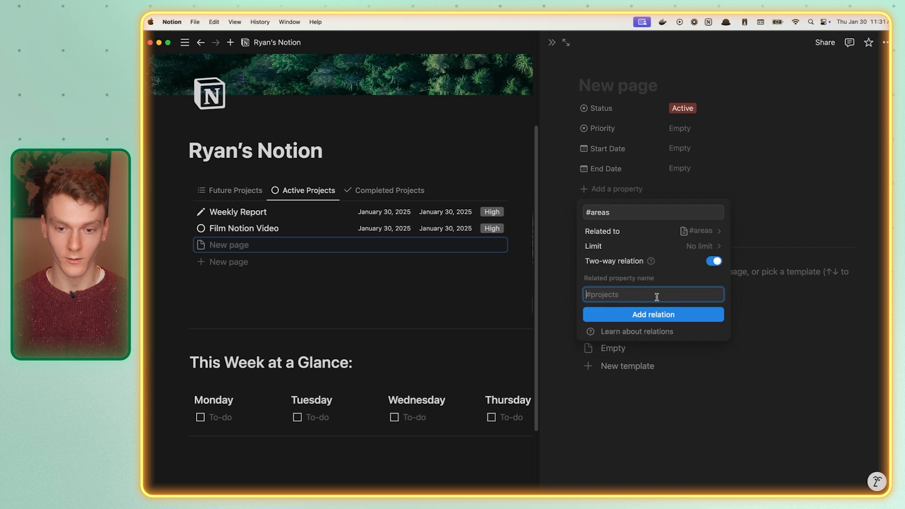
{"action": "type", "text": "Related Projects"}
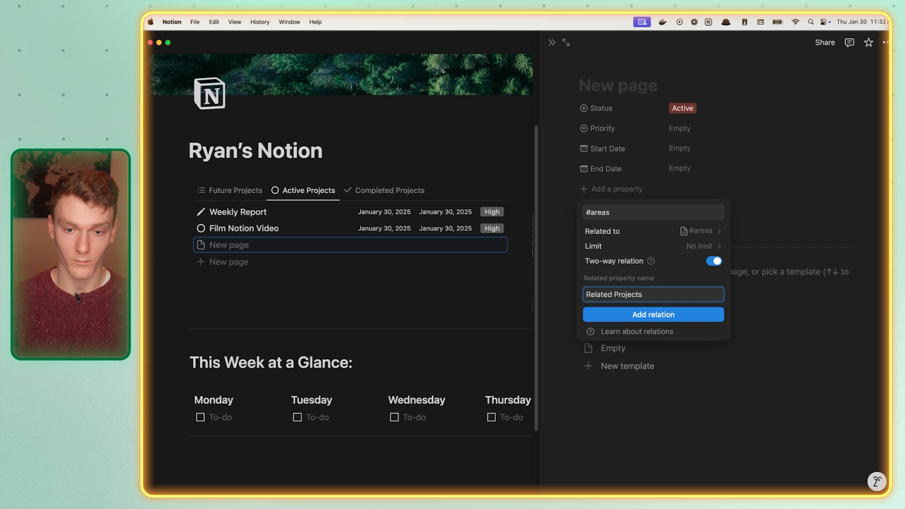
{"action": "left_click", "coordinate": [624, 212]}
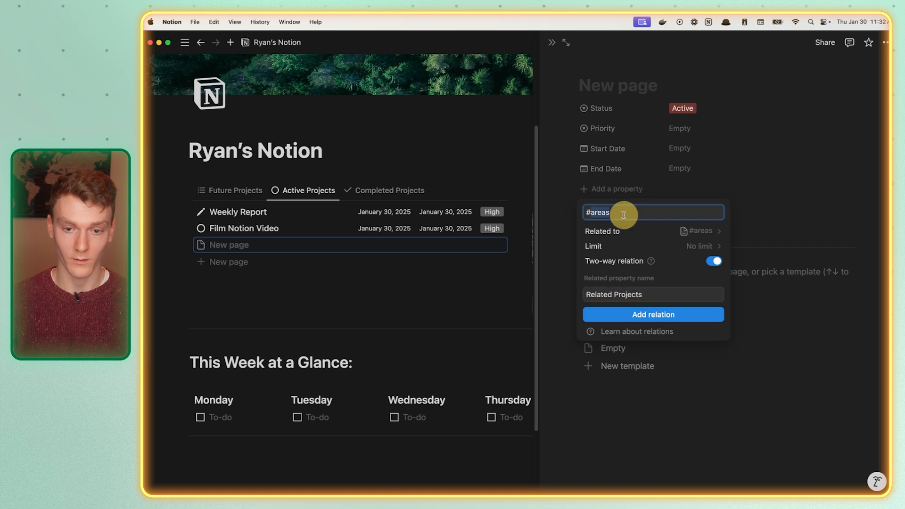
{"action": "type", "text": "Related A"}
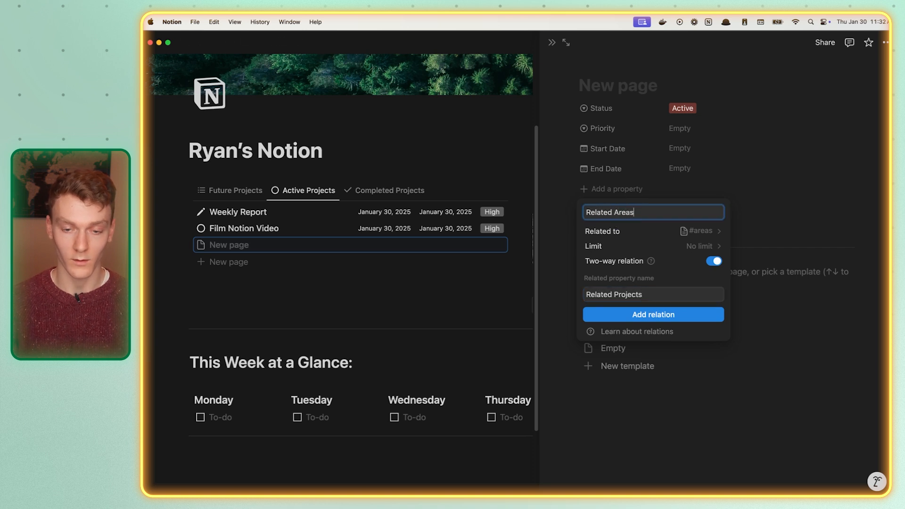
{"action": "type", "text": "reas"}
{"action": "key", "text": "Return"}
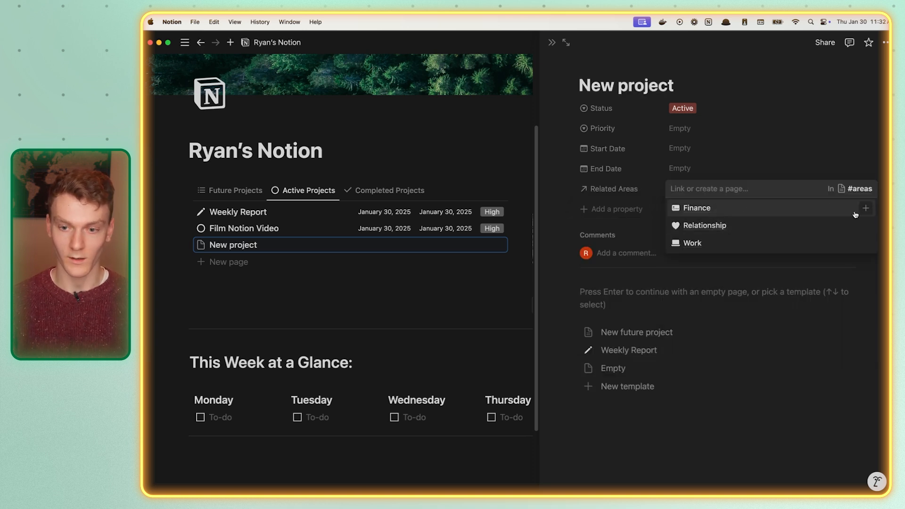
- Link the new project to Finance and Relationship, and show the Related Areas property in the Active Projects list
{"action": "left_click", "coordinate": [866, 208]}
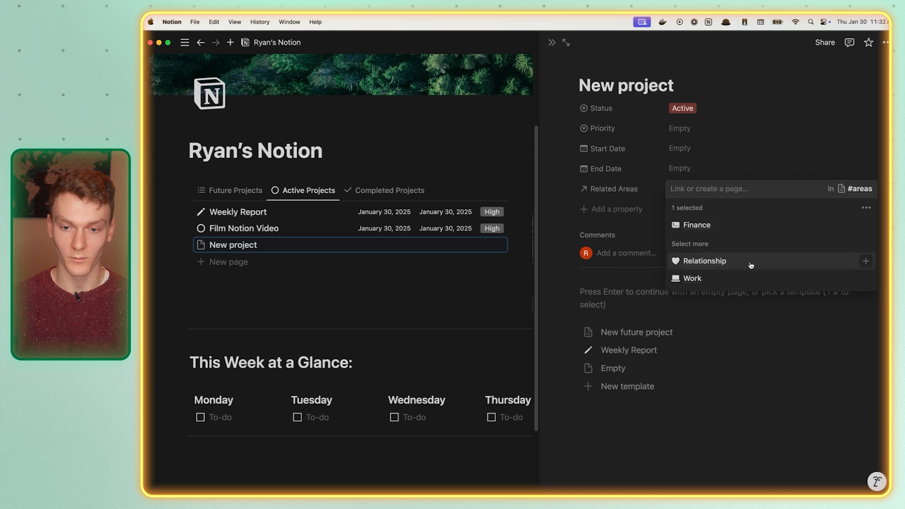
{"action": "left_click", "coordinate": [641, 224]}
{"action": "left_click", "coordinate": [234, 191]}
{"action": "left_click", "coordinate": [462, 190]}
{"action": "left_click", "coordinate": [588, 273]}
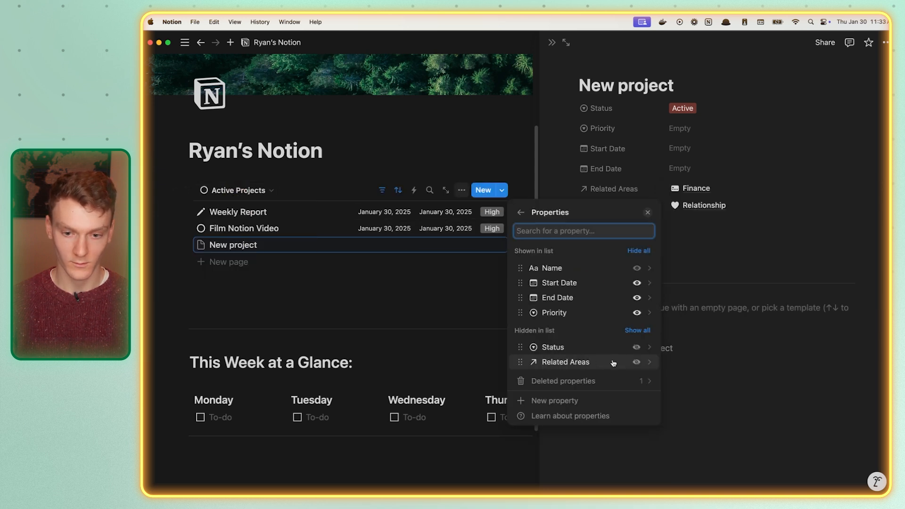
{"action": "left_click", "coordinate": [637, 362]}
{"action": "left_click", "coordinate": [424, 299]}
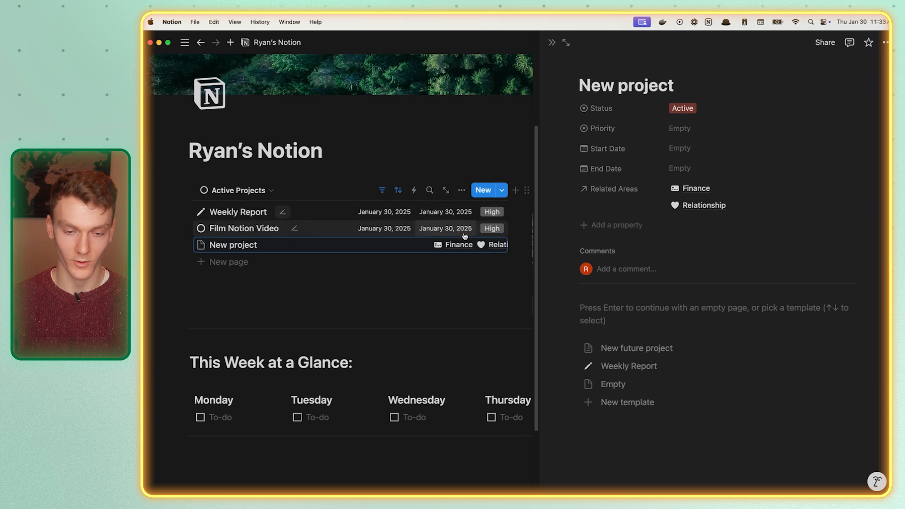
{"action": "left_click", "coordinate": [478, 275]}
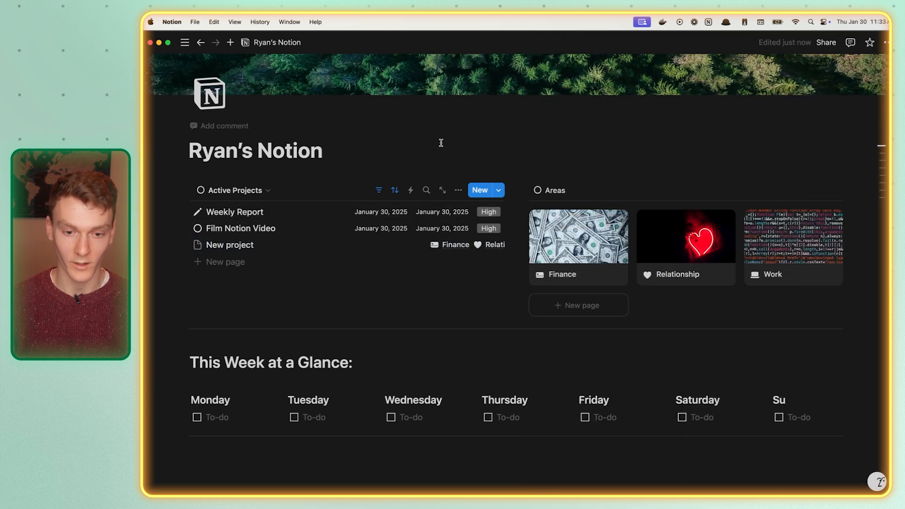
- Insert an image block on the empty line below the divider under the day columns
{"action": "scroll", "coordinate": [424, 170], "scroll_direction": "down", "scroll_amount": 5}
{"action": "scroll", "coordinate": [401, 193], "scroll_direction": "up", "scroll_amount": 5}
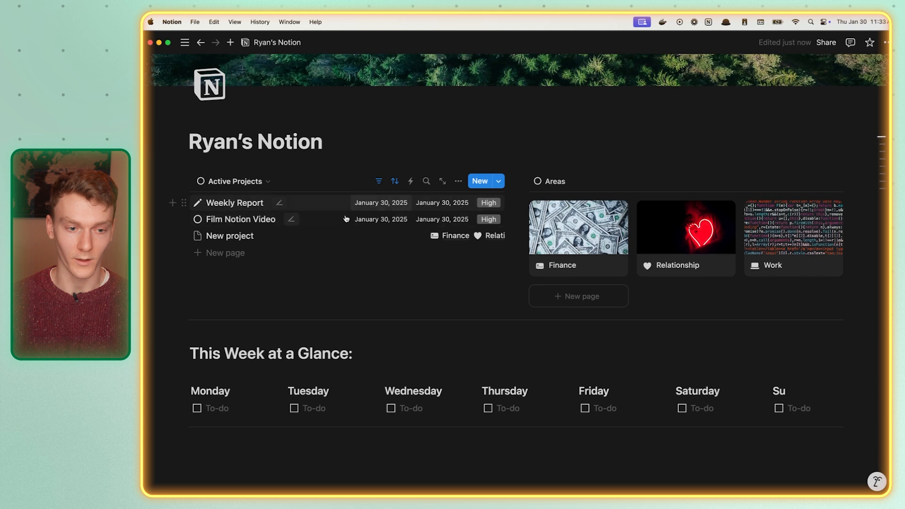
{"action": "left_click", "coordinate": [184, 235]}
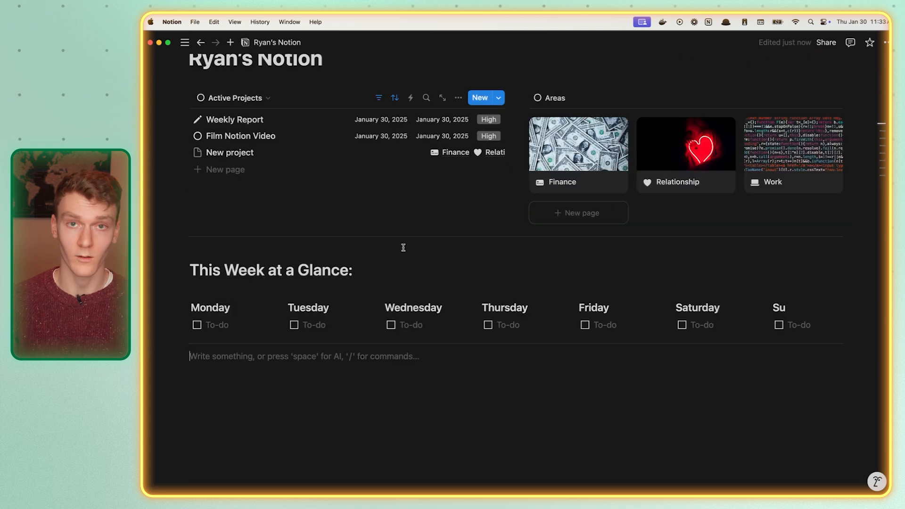
{"action": "type", "text": "/"}
{"action": "scroll", "coordinate": [295, 221], "scroll_direction": "down", "scroll_amount": 8}
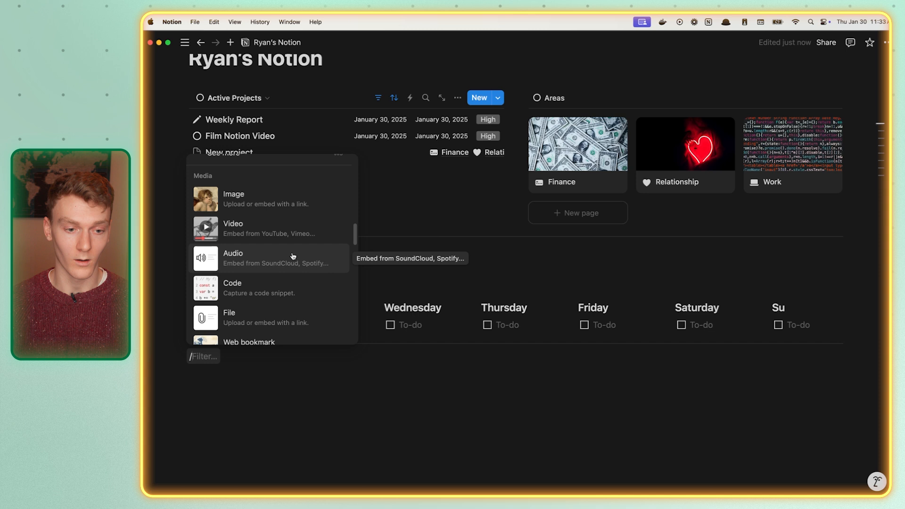
{"action": "scroll", "coordinate": [301, 266], "scroll_direction": "down", "scroll_amount": 1}
{"action": "scroll", "coordinate": [303, 264], "scroll_direction": "down", "scroll_amount": 3}
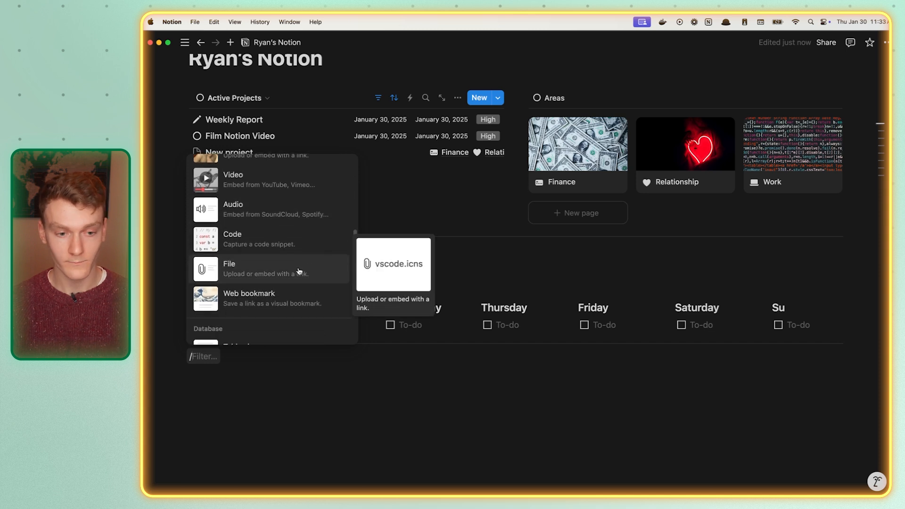
{"action": "scroll", "coordinate": [284, 207], "scroll_direction": "up", "scroll_amount": 4}
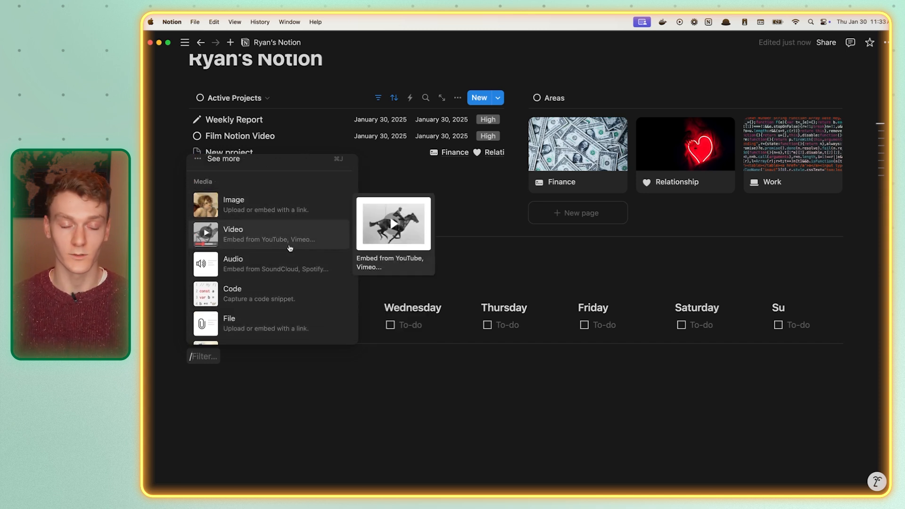
{"action": "scroll", "coordinate": [262, 214], "scroll_direction": "down", "scroll_amount": 1}
{"action": "left_click", "coordinate": [262, 203]}
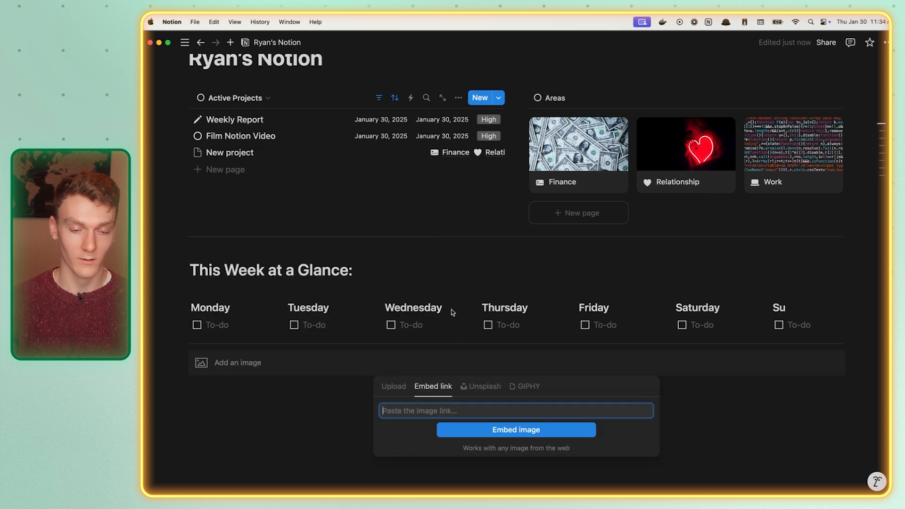
- Switch to GIPHY in the browser, copy the autumn forest GIF's link and embed it in Notion's image block
{"action": "key", "text": "super+Tab"}
{"action": "key", "text": "super+Tab"}
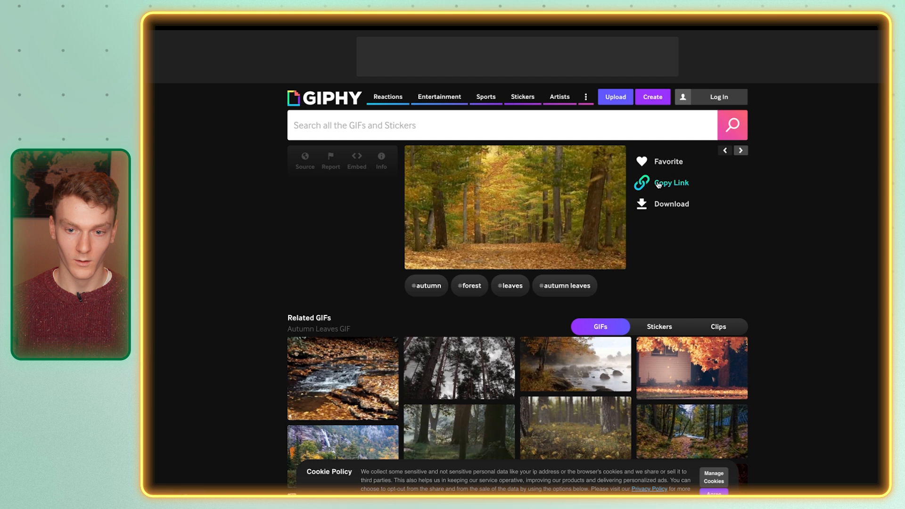
{"action": "left_click", "coordinate": [658, 184]}
{"action": "key", "text": "super+Tab"}
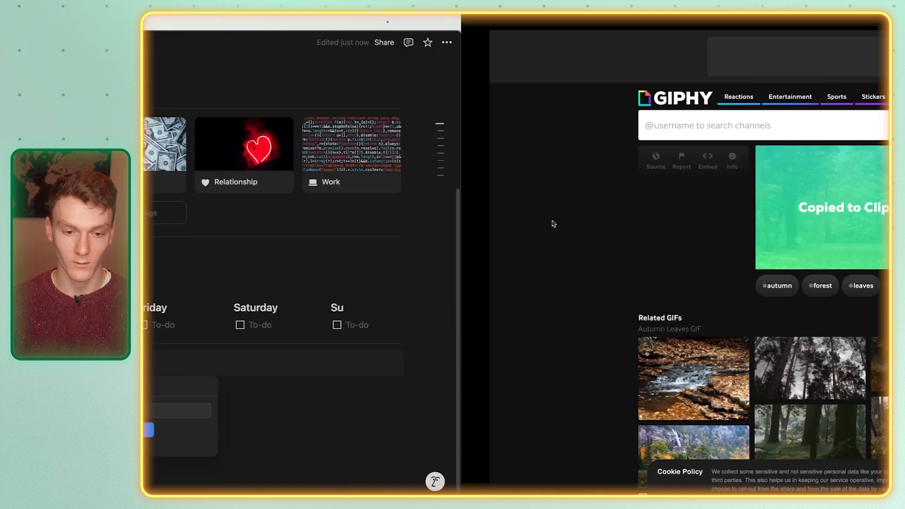
{"action": "left_click", "coordinate": [431, 411]}
{"action": "key", "text": "super+v"}
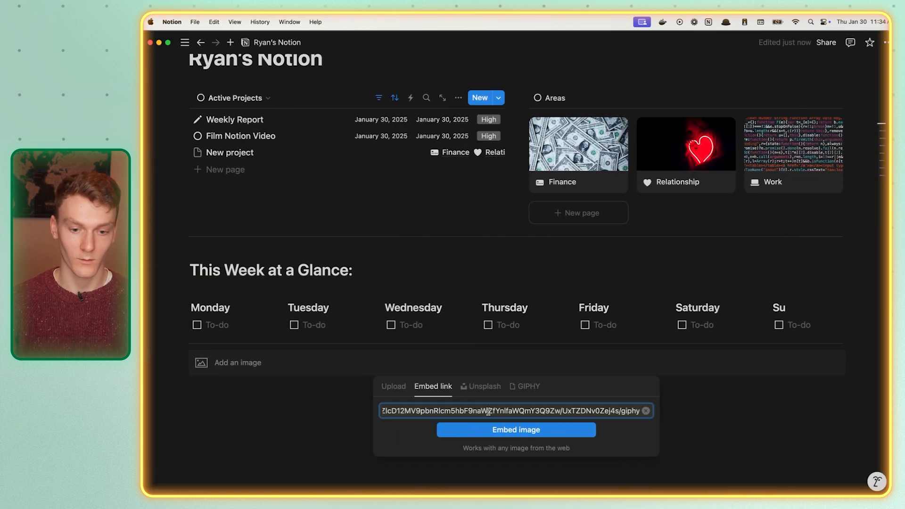
{"action": "left_click", "coordinate": [504, 433]}
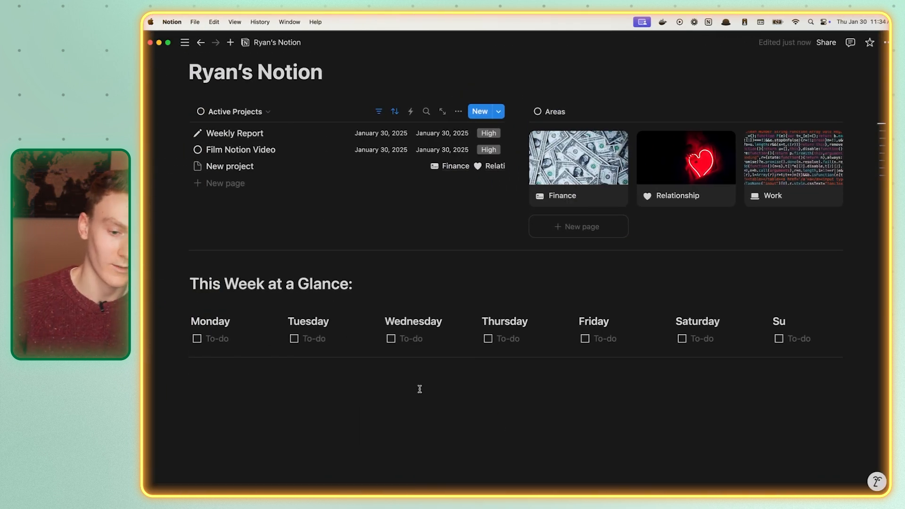
- Widen the forest image's column beside Monday so the image becomes larger
{"action": "scroll", "coordinate": [422, 389], "scroll_direction": "down", "scroll_amount": 5}
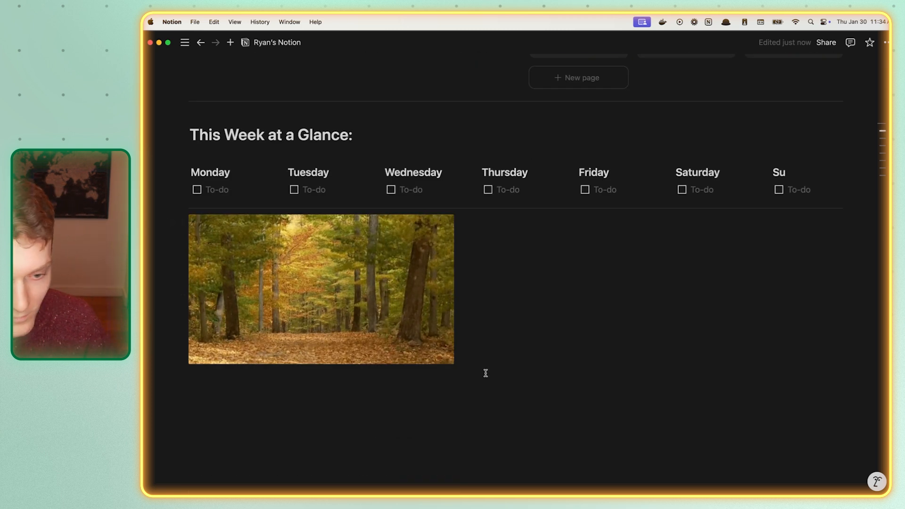
{"action": "scroll", "coordinate": [477, 323], "scroll_direction": "up", "scroll_amount": 3}
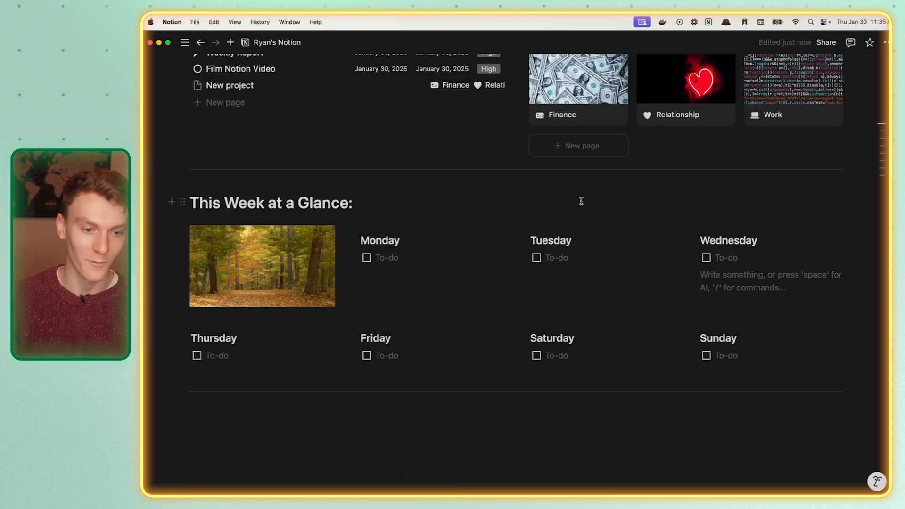
{"action": "scroll", "coordinate": [325, 391], "scroll_direction": "up", "scroll_amount": 5}
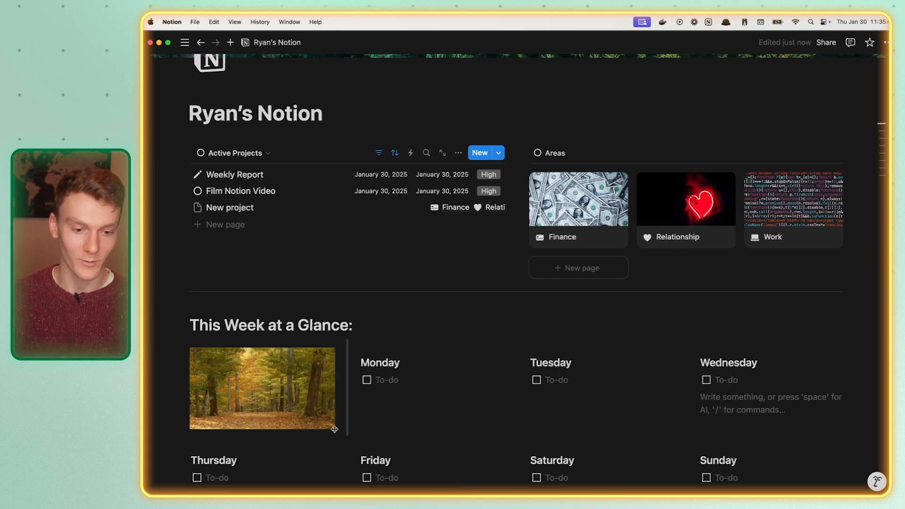
{"action": "left_click_drag", "start_coordinate": [339, 428], "coordinate": [358, 424]}
{"action": "scroll", "coordinate": [451, 301], "scroll_direction": "down", "scroll_amount": 2}
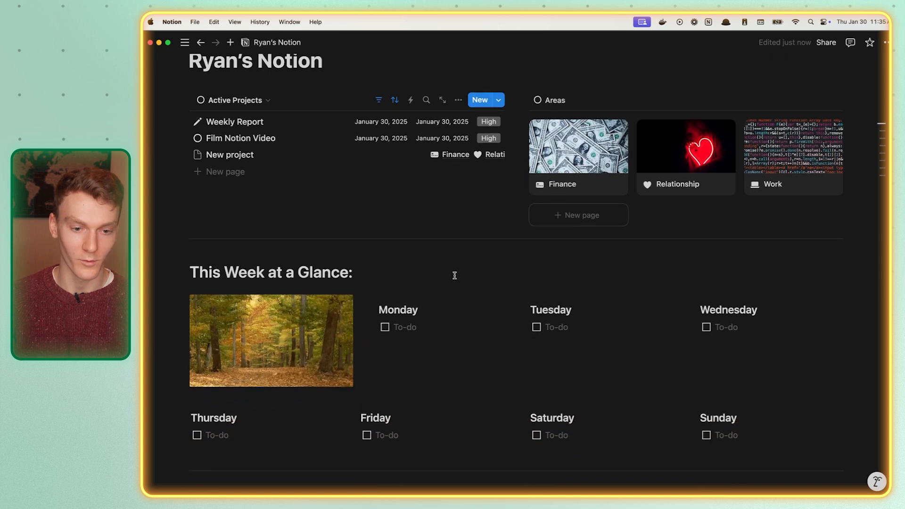
{"action": "scroll", "coordinate": [456, 258], "scroll_direction": "up", "scroll_amount": 4}
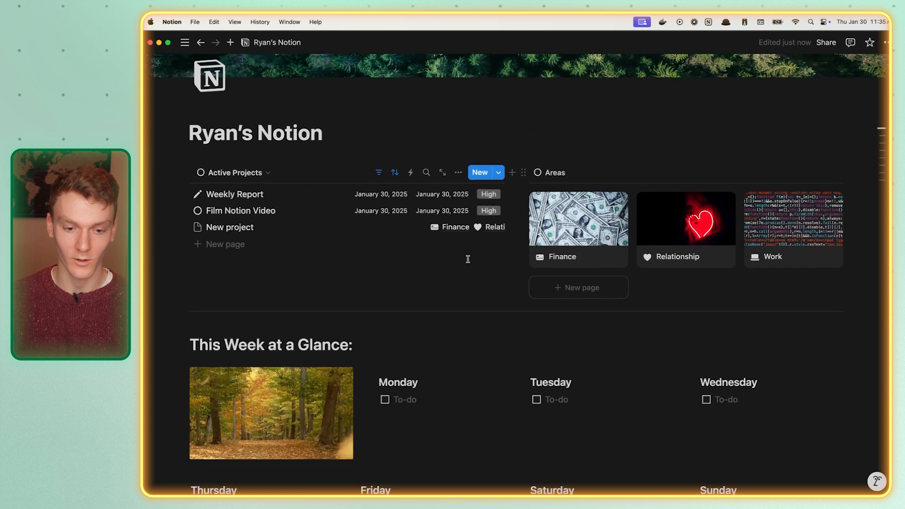
{"action": "scroll", "coordinate": [468, 259], "scroll_direction": "down", "scroll_amount": 3}
{"action": "scroll", "coordinate": [468, 259], "scroll_direction": "down", "scroll_amount": 2}
{"action": "scroll", "coordinate": [471, 253], "scroll_direction": "up", "scroll_amount": 2}
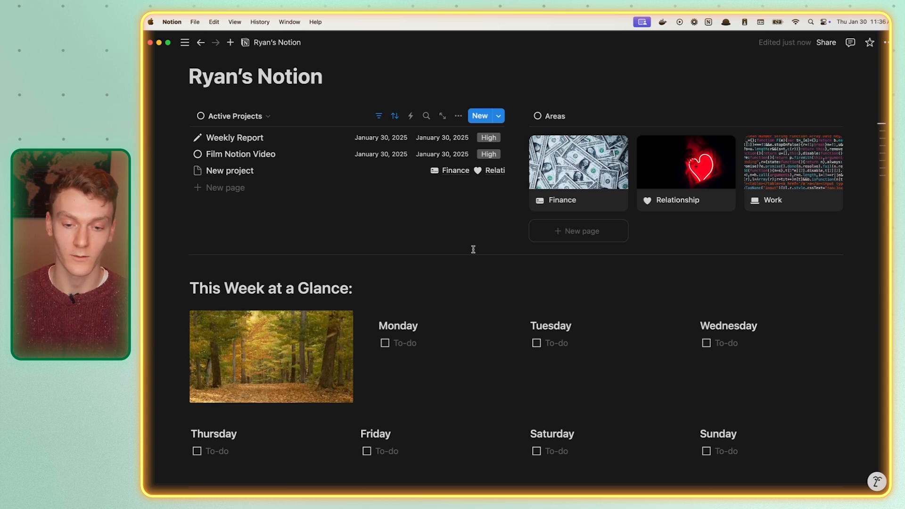
- Insert a code block below the bottom divider and paste the copied app.middleware("http") snippet into it
{"action": "scroll", "coordinate": [474, 250], "scroll_direction": "down", "scroll_amount": 3}
{"action": "left_click", "coordinate": [404, 372]}
{"action": "type", "text": "/"}
{"action": "scroll", "coordinate": [283, 311], "scroll_direction": "down", "scroll_amount": 3}
{"action": "scroll", "coordinate": [283, 311], "scroll_direction": "down", "scroll_amount": 10}
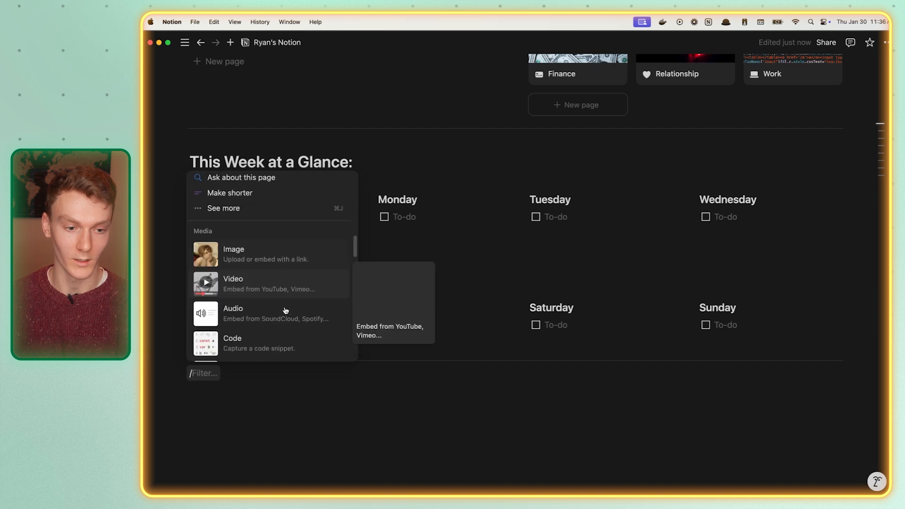
{"action": "left_click", "coordinate": [288, 282]}
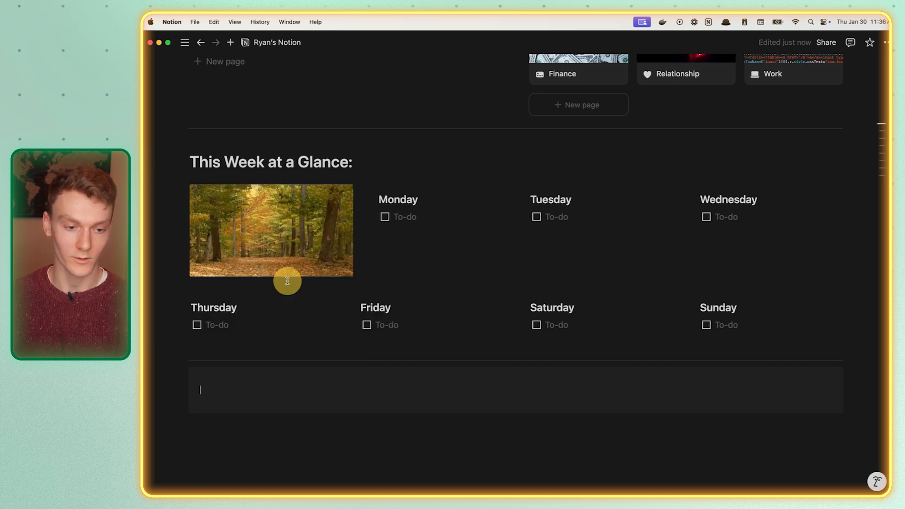
{"action": "key", "text": "super+v"}
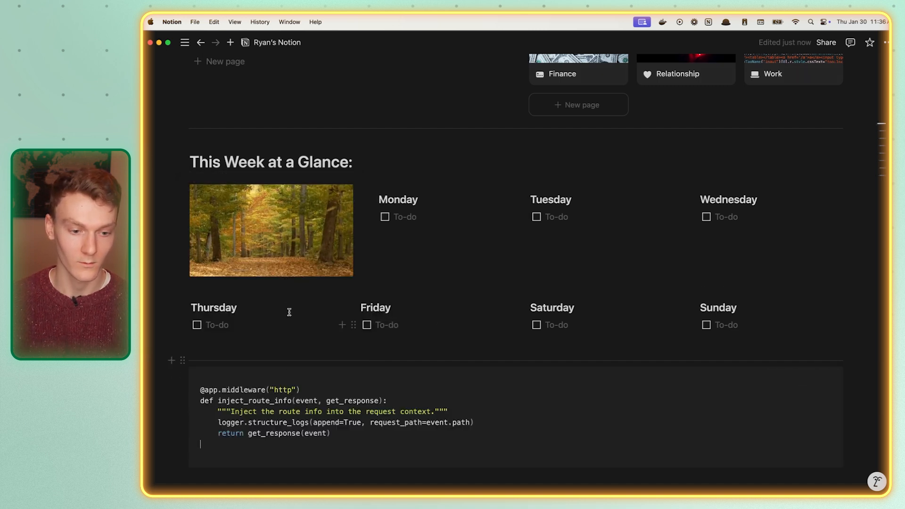
- Set the code block's language to Python and undo the code block
{"action": "scroll", "coordinate": [289, 311], "scroll_direction": "down", "scroll_amount": 2}
{"action": "left_click", "coordinate": [213, 310]}
{"action": "type", "text": "pyth"}
{"action": "key", "text": "Return"}
{"action": "scroll", "coordinate": [273, 323], "scroll_direction": "down", "scroll_amount": 1}
{"action": "key", "text": "super+z"}
- Add a new page titled "Subpage" in the empty block below the bottom divider
{"action": "scroll", "coordinate": [299, 236], "scroll_direction": "down", "scroll_amount": 4}
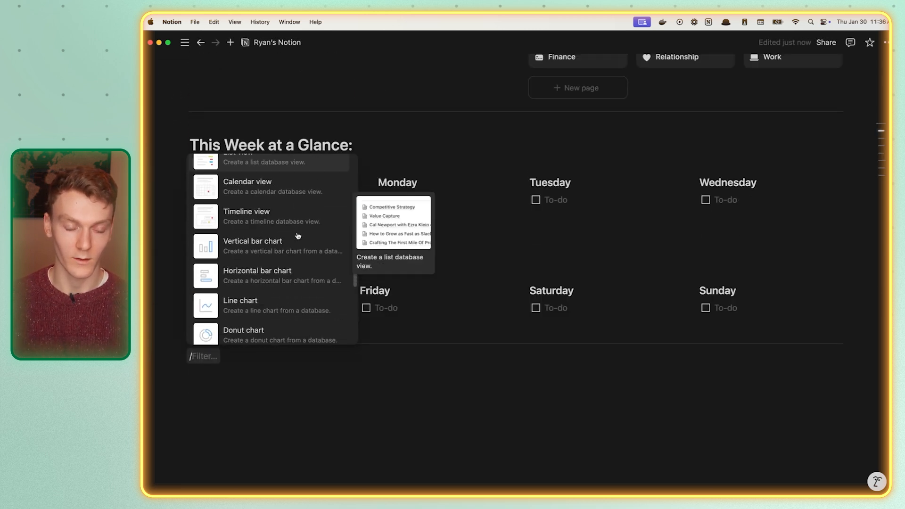
{"action": "scroll", "coordinate": [298, 236], "scroll_direction": "down", "scroll_amount": 3}
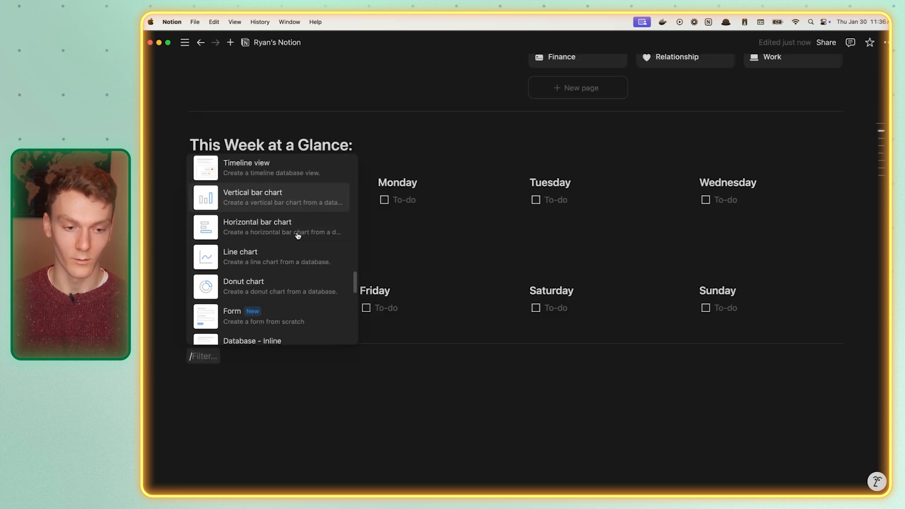
{"action": "scroll", "coordinate": [297, 233], "scroll_direction": "down", "scroll_amount": 5}
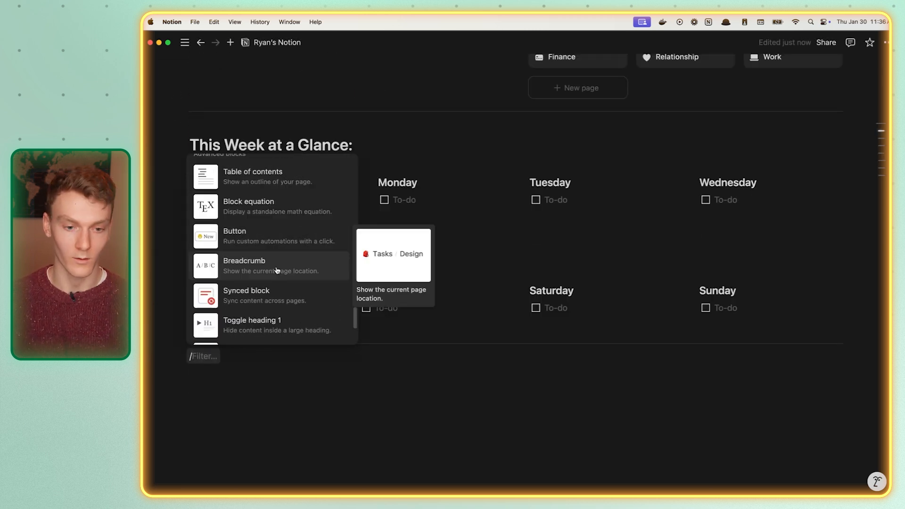
{"action": "left_click", "coordinate": [269, 354]}
{"action": "key", "text": "BackSpace"}
{"action": "type", "text": "/p"}
{"action": "key", "text": "Return"}
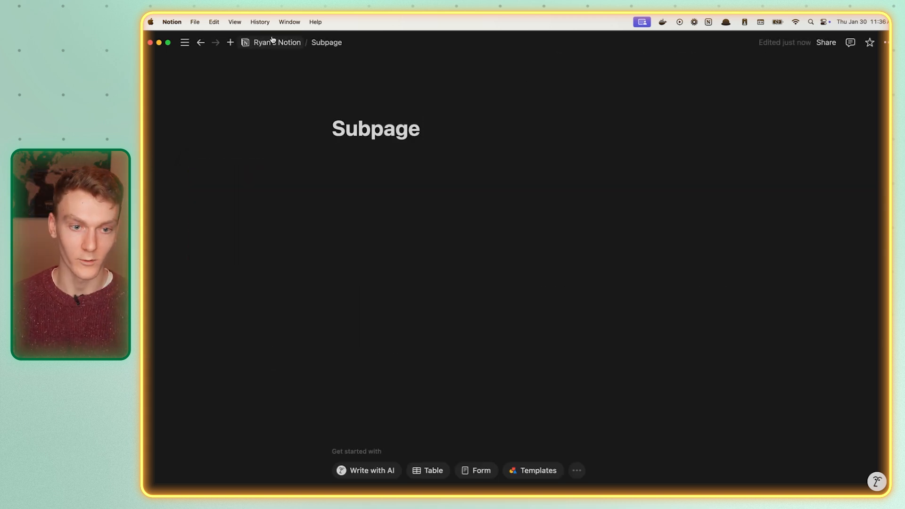
- Insert a breadcrumb block in the subpage's body and delete it
{"action": "left_click", "coordinate": [411, 170]}
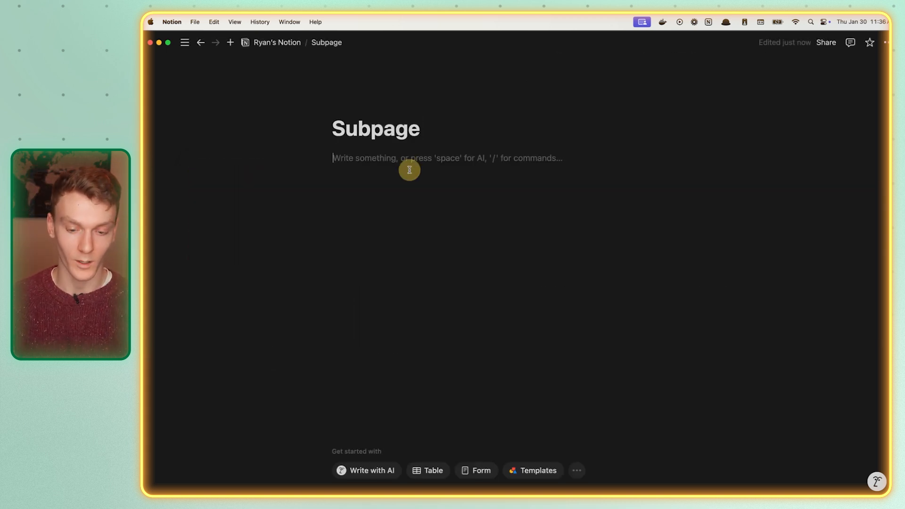
{"action": "type", "text": "/bre"}
{"action": "key", "text": "Return"}
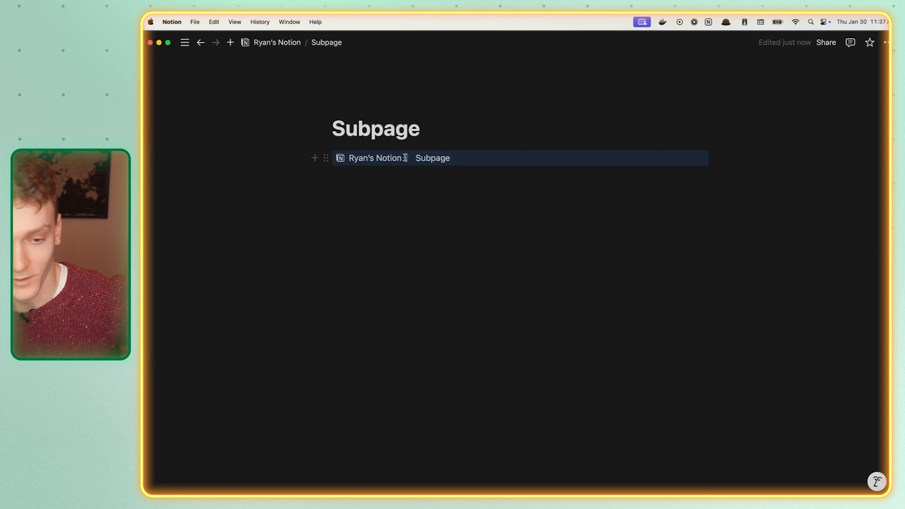
{"action": "left_click", "coordinate": [330, 158]}
{"action": "left_click", "coordinate": [274, 152]}
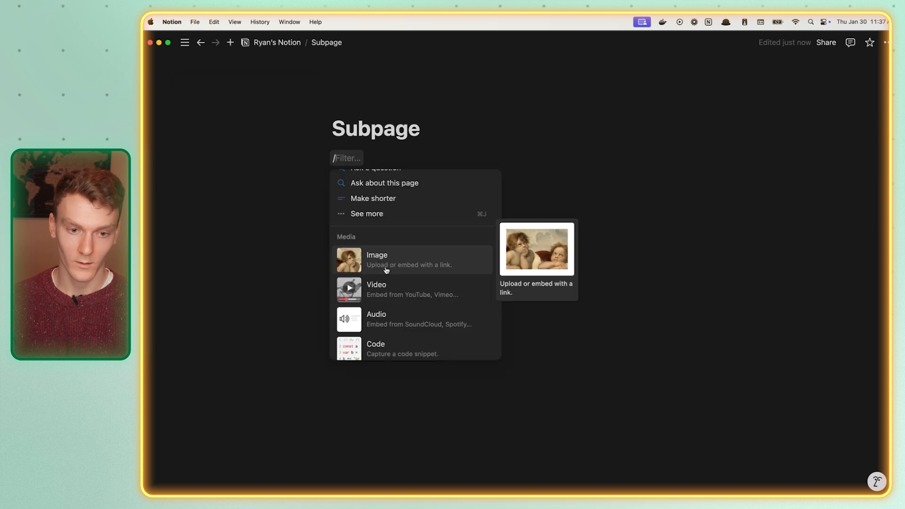
- Insert the weekly calendar image in the subpage and delete it
{"action": "left_click", "coordinate": [385, 268]}
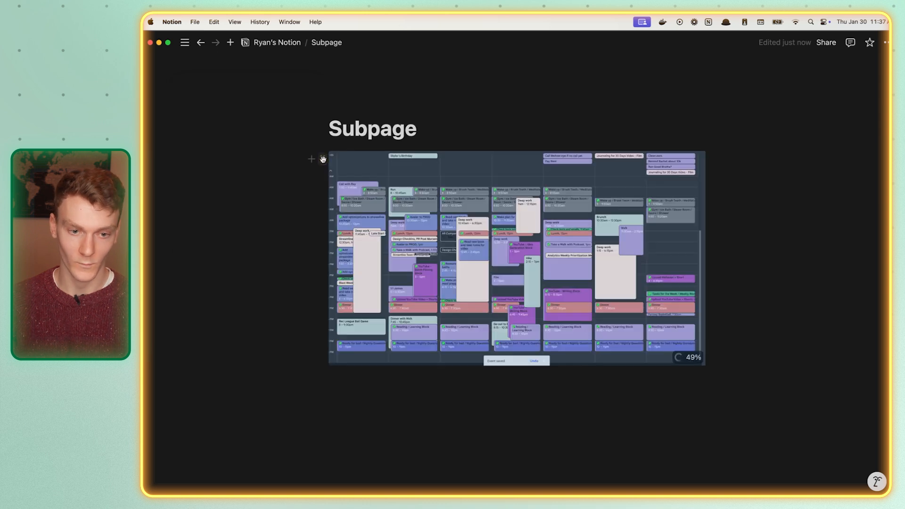
{"action": "left_click_drag", "start_coordinate": [322, 159], "coordinate": [360, 168]}
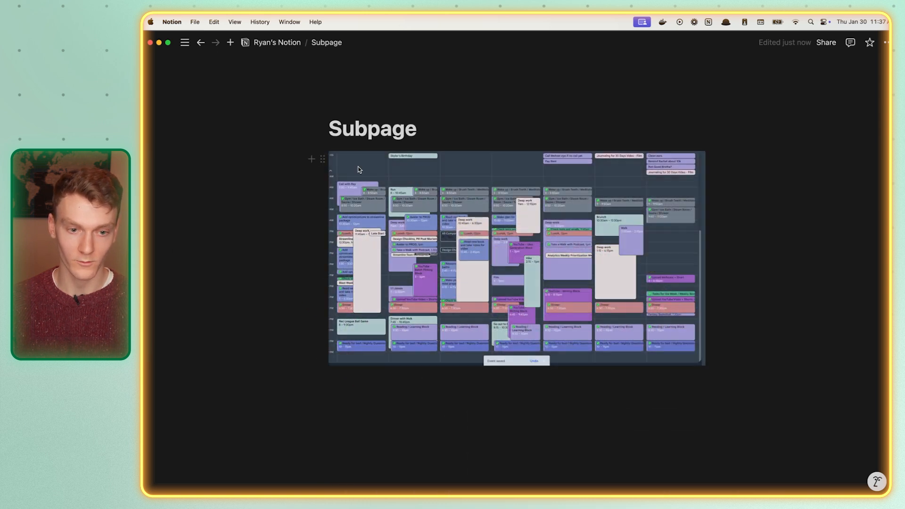
{"action": "key", "text": "BackSpace"}
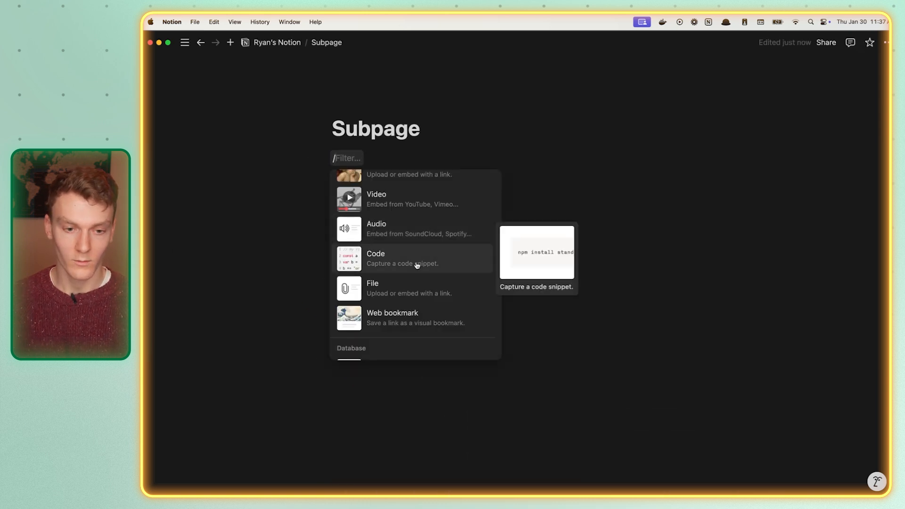
- Insert a button block named "New Page" in the subpage
{"action": "scroll", "coordinate": [418, 269], "scroll_direction": "down", "scroll_amount": 1}
{"action": "left_click", "coordinate": [418, 277]}
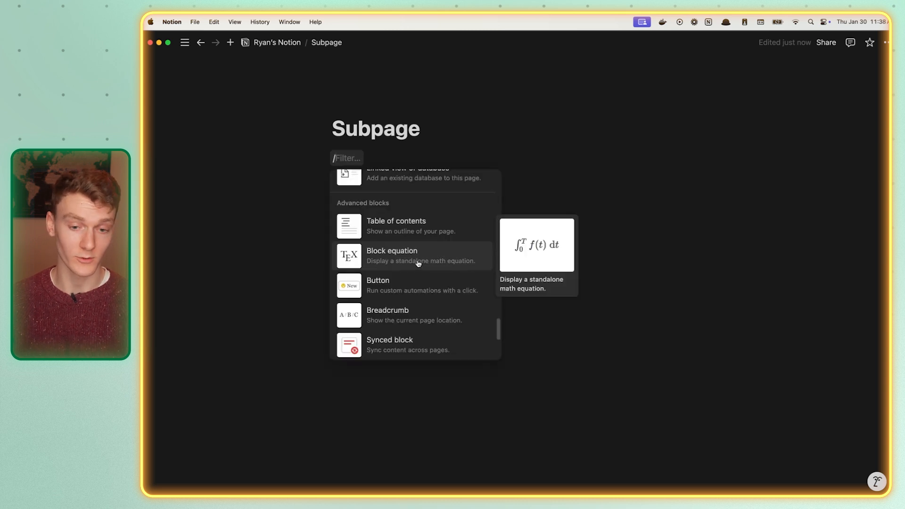
{"action": "scroll", "coordinate": [422, 261], "scroll_direction": "down", "scroll_amount": 3}
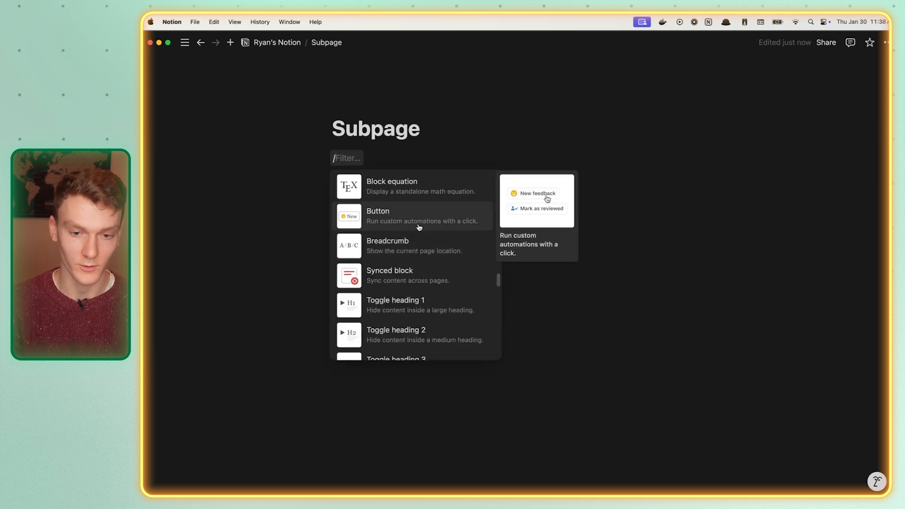
{"action": "left_click", "coordinate": [420, 227]}
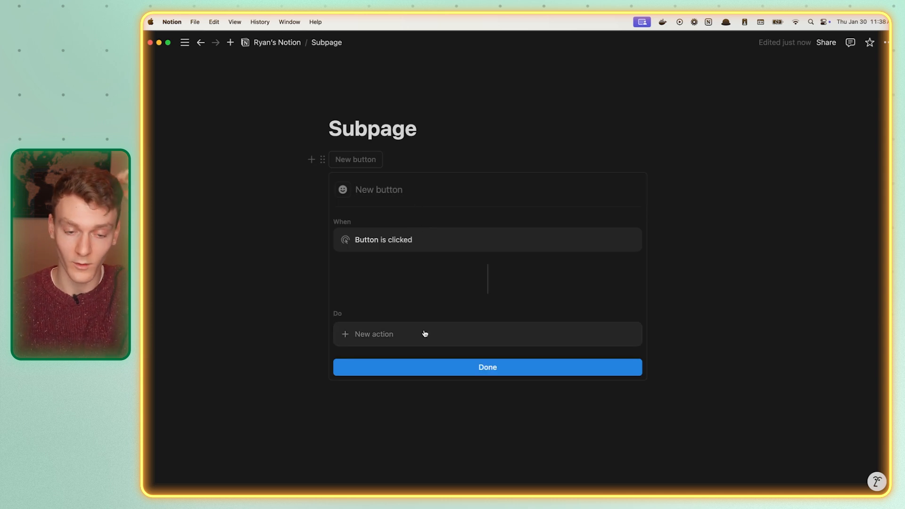
{"action": "type", "text": "New Page"}
- Give the button an Insert blocks action that adds the text "Hello" below the button
{"action": "left_click", "coordinate": [396, 335]}
{"action": "left_click", "coordinate": [406, 149]}
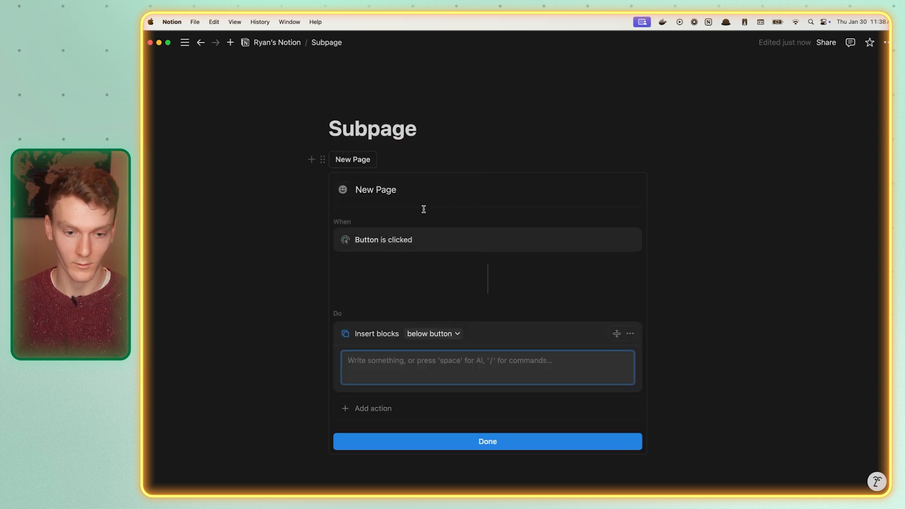
{"action": "left_click", "coordinate": [369, 363]}
{"action": "type", "text": "Hello"}
{"action": "key", "text": "Escape"}
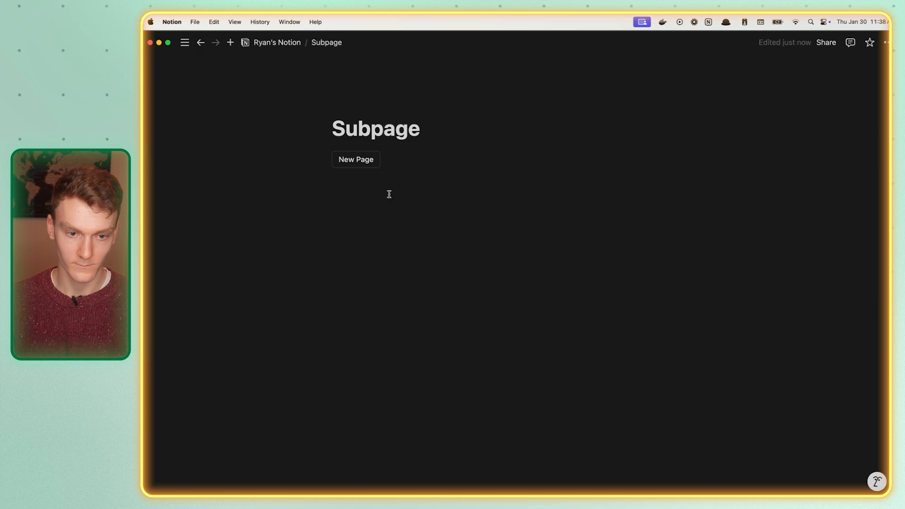
- Run the button several times to add Hello lines, and rename it "Write hello"
{"action": "left_click", "coordinate": [371, 163]}
{"action": "left_click", "coordinate": [371, 163]}
{"action": "left_click", "coordinate": [371, 163]}
{"action": "left_click", "coordinate": [371, 162]}
{"action": "left_click", "coordinate": [371, 162]}
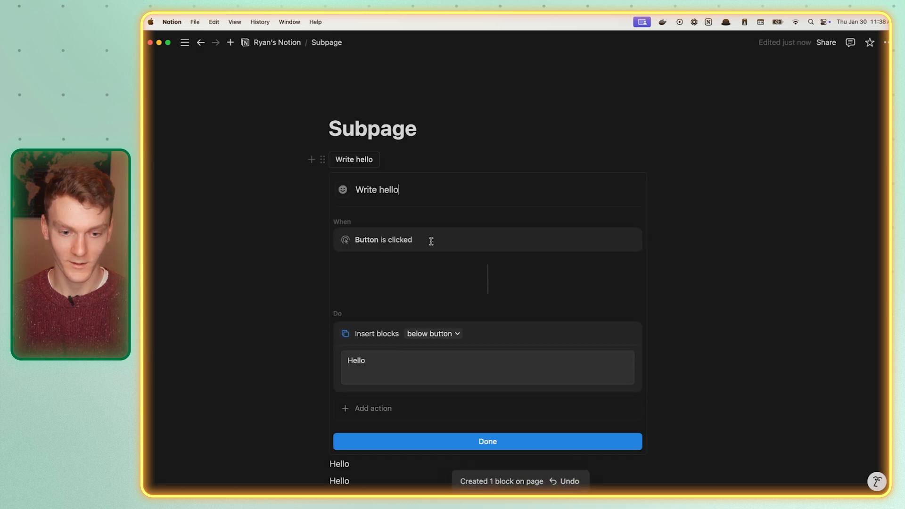
- Add an "Add page to" database action below the button's Insert blocks action
{"action": "left_click", "coordinate": [372, 340]}
{"action": "left_click", "coordinate": [431, 336]}
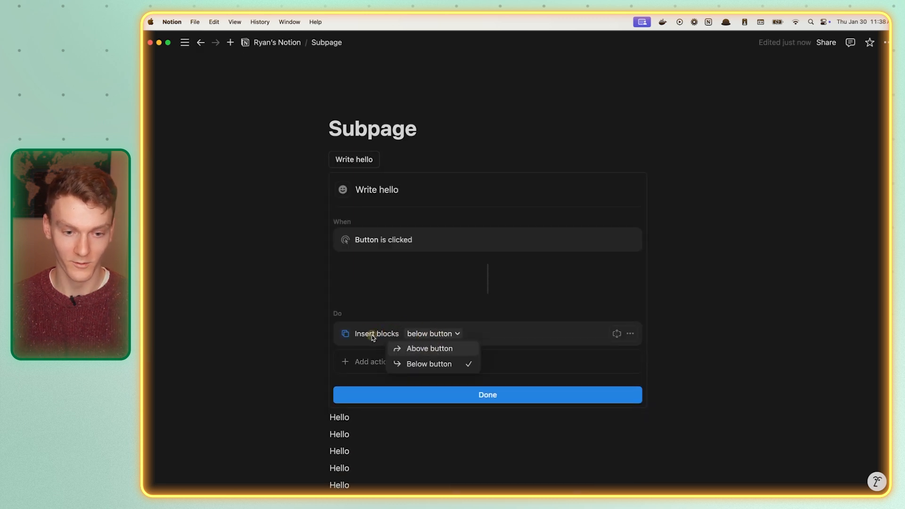
{"action": "left_click", "coordinate": [350, 337]}
{"action": "left_click", "coordinate": [631, 334]}
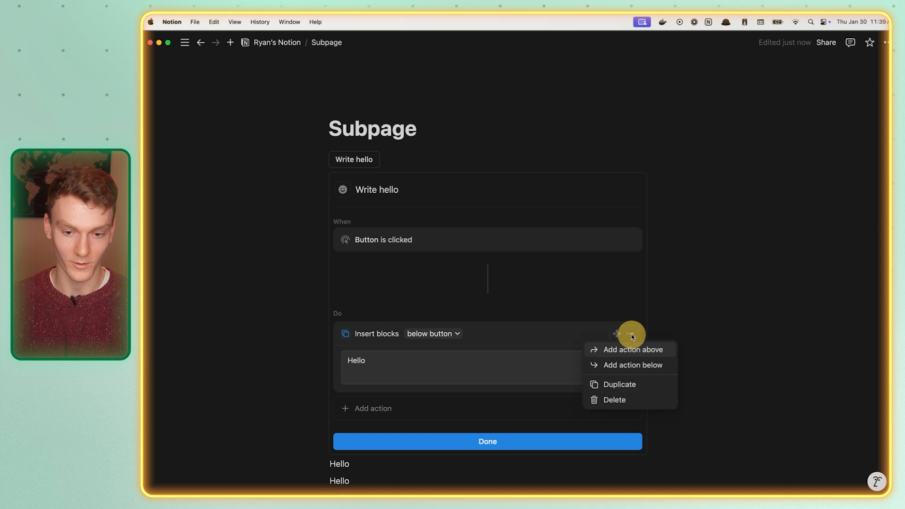
{"action": "left_click", "coordinate": [620, 366]}
{"action": "left_click", "coordinate": [427, 237]}
{"action": "scroll", "coordinate": [576, 430], "scroll_direction": "down", "scroll_amount": 5}
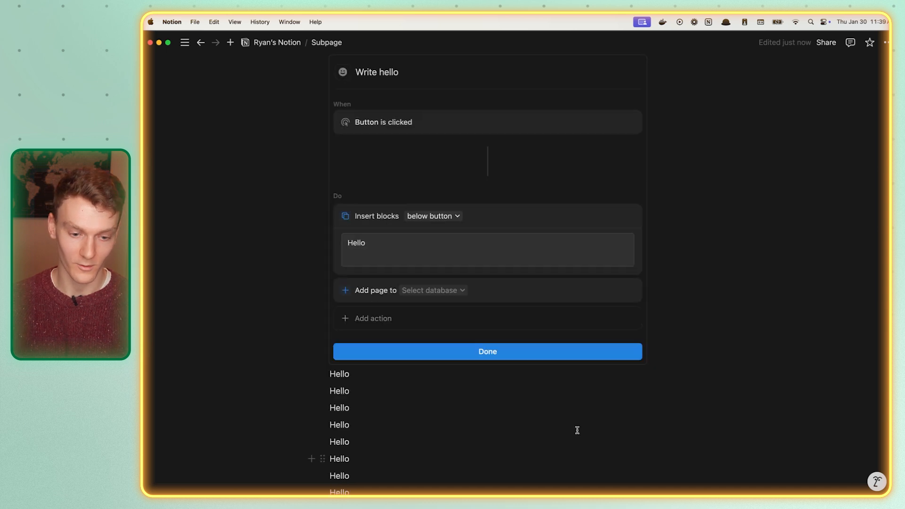
- Delete the Hello lines and the Write hello button from the subpage
{"action": "left_click_drag", "start_coordinate": [638, 442], "coordinate": [446, 299]}
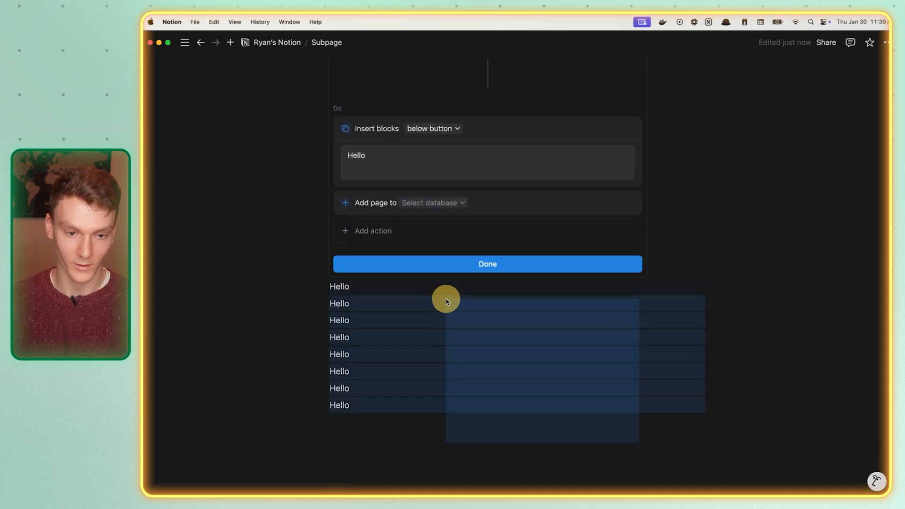
{"action": "left_click", "coordinate": [442, 259]}
- Examine the advanced, inline and embed block types available for the subpage
{"action": "type", "text": "/"}
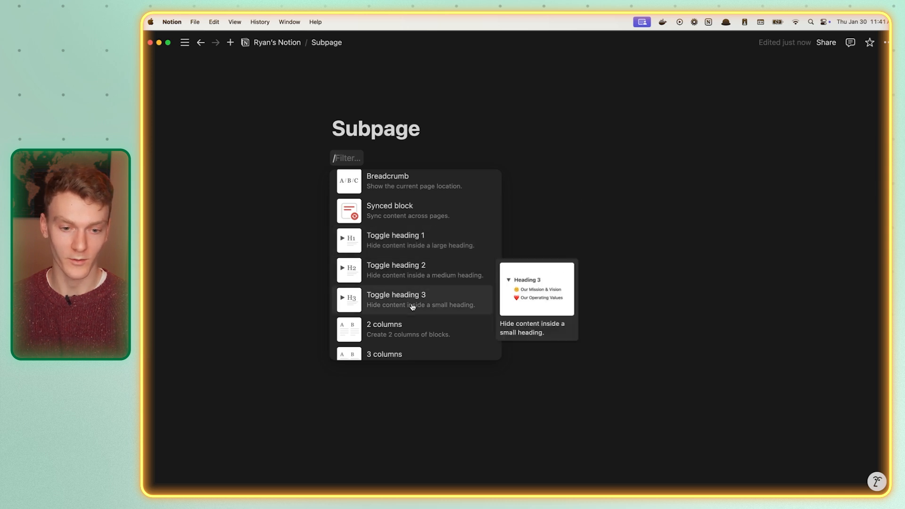
{"action": "scroll", "coordinate": [422, 237], "scroll_direction": "down", "scroll_amount": 2}
{"action": "scroll", "coordinate": [426, 237], "scroll_direction": "down", "scroll_amount": 3}
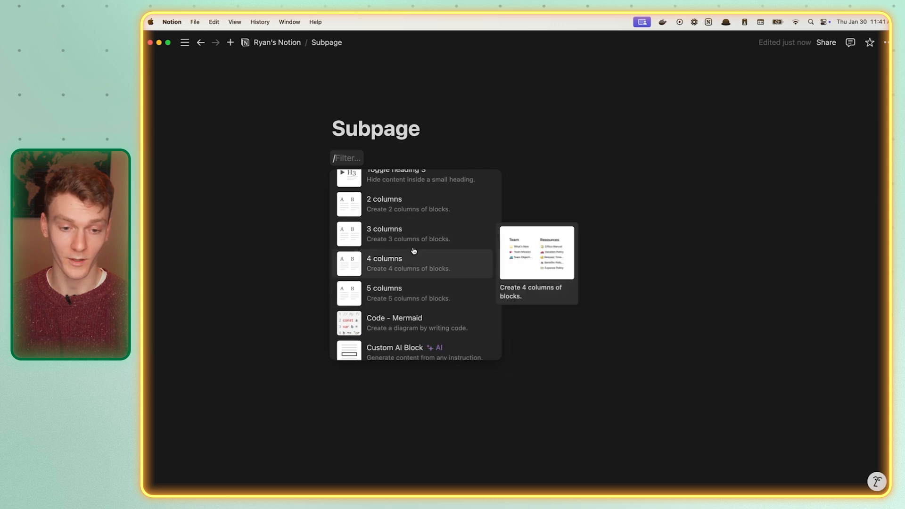
{"action": "scroll", "coordinate": [420, 228], "scroll_direction": "down", "scroll_amount": 4}
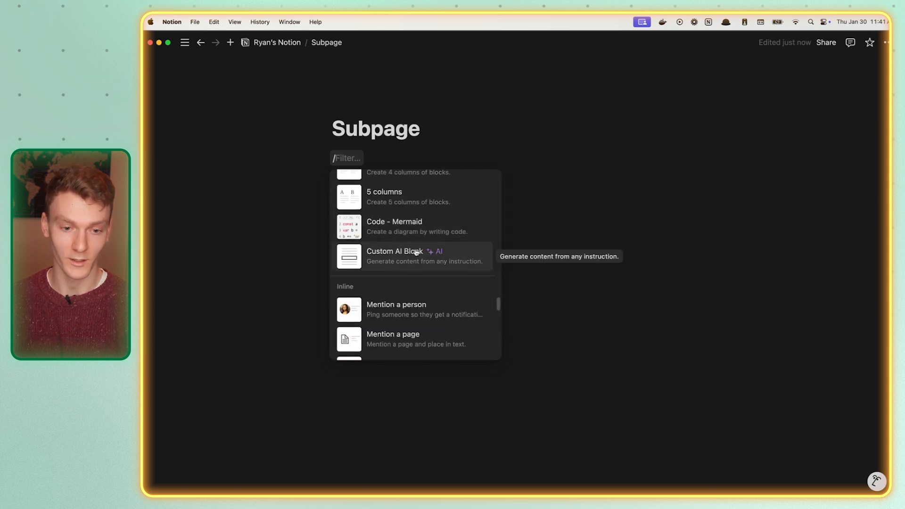
{"action": "scroll", "coordinate": [410, 286], "scroll_direction": "up", "scroll_amount": 1}
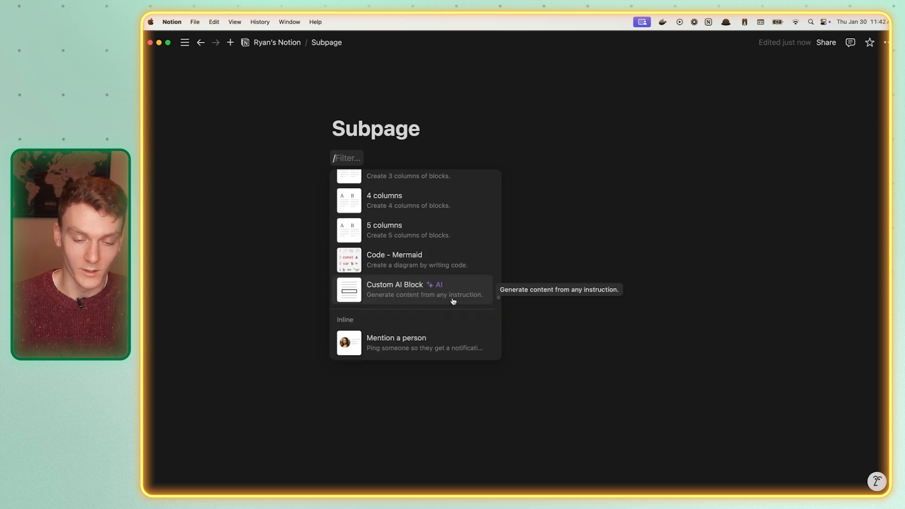
{"action": "scroll", "coordinate": [448, 280], "scroll_direction": "down", "scroll_amount": 4}
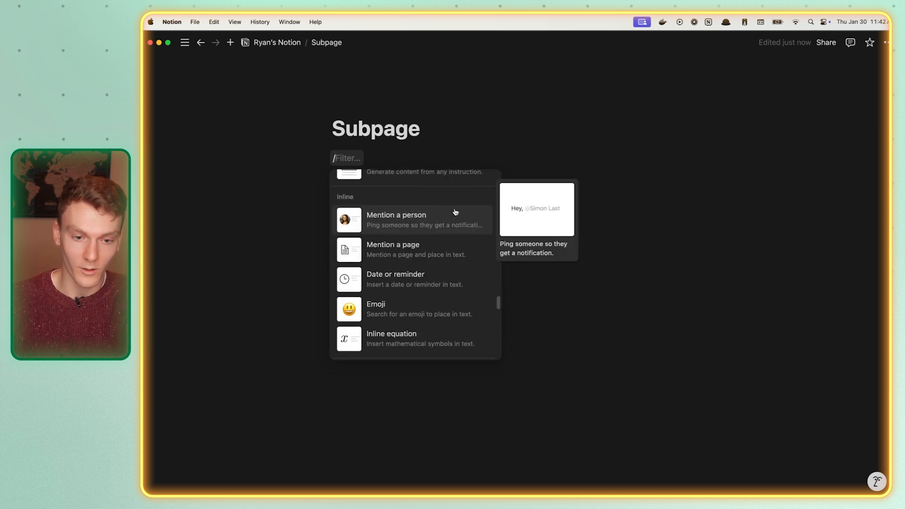
{"action": "scroll", "coordinate": [433, 246], "scroll_direction": "down", "scroll_amount": 1}
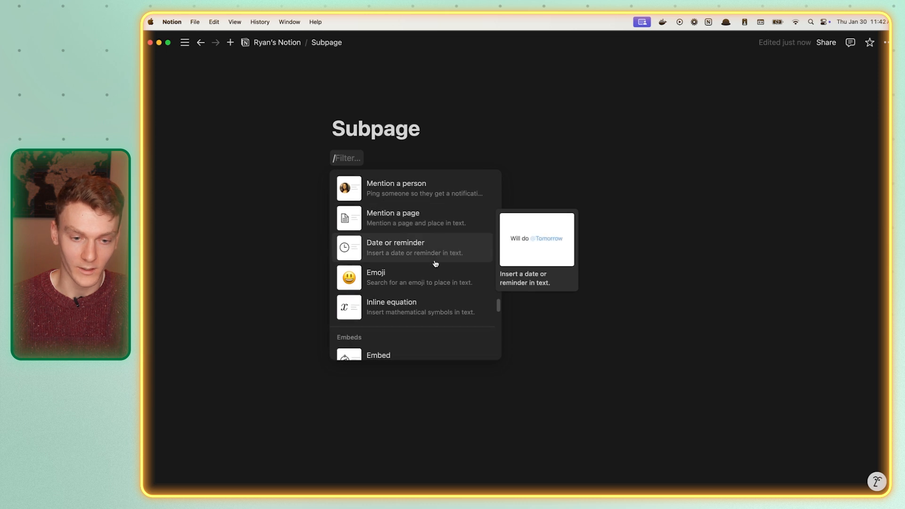
{"action": "scroll", "coordinate": [435, 242], "scroll_direction": "down", "scroll_amount": 4}
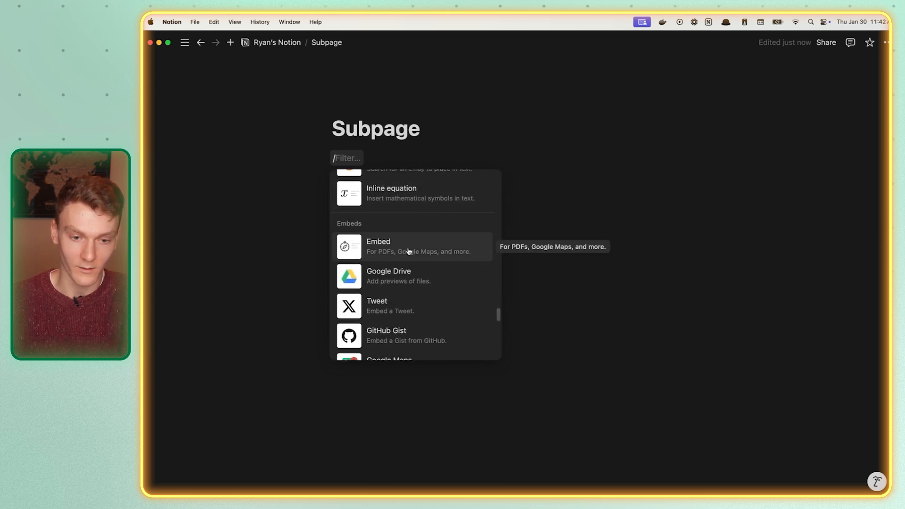
{"action": "scroll", "coordinate": [408, 251], "scroll_direction": "down", "scroll_amount": 2}
{"action": "scroll", "coordinate": [402, 272], "scroll_direction": "down", "scroll_amount": 3}
{"action": "scroll", "coordinate": [402, 269], "scroll_direction": "up", "scroll_amount": 3}
{"action": "scroll", "coordinate": [403, 262], "scroll_direction": "down", "scroll_amount": 3}
{"action": "key", "text": "Escape"}
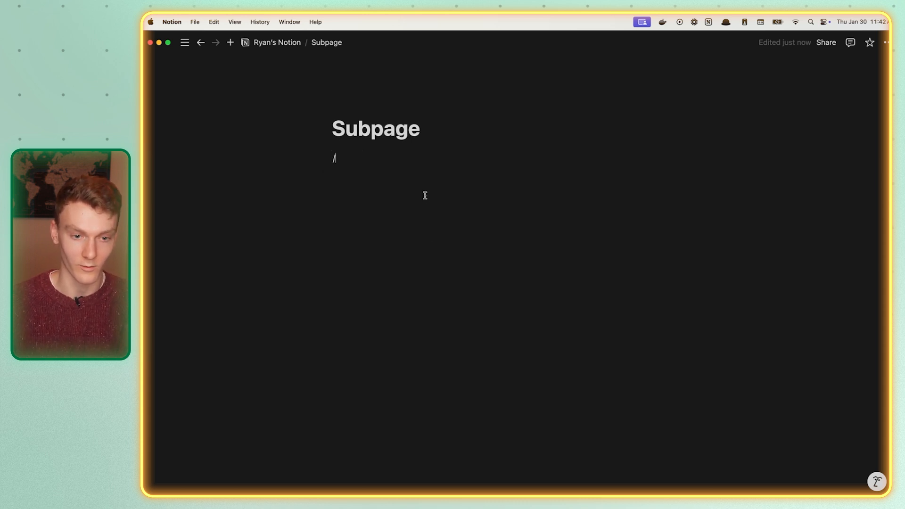
- Search the available blocks for GitHub and for Slack embeds
{"action": "key", "text": "BackSpace"}
{"action": "type", "text": "/githu"}
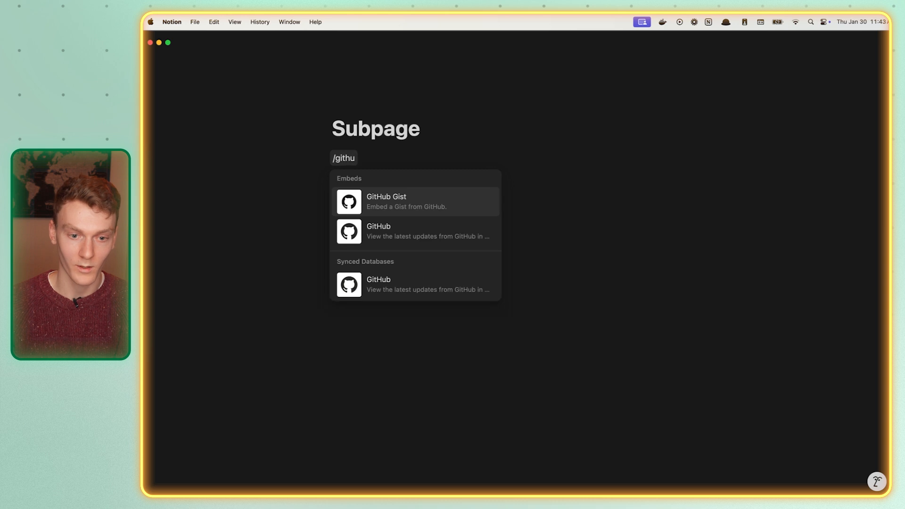
{"action": "key", "text": "BackSpace"}
{"action": "key", "text": "BackSpace"}
{"action": "key", "text": "BackSpace"}
{"action": "key", "text": "BackSpace"}
{"action": "type", "text": "slack"}
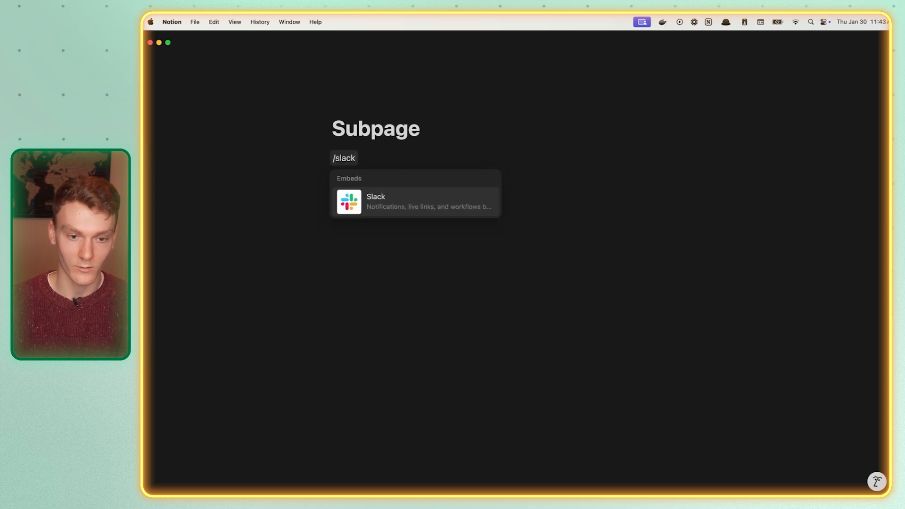
- Search the available blocks for Google and insert a Google Drive embed in the subpage
{"action": "key", "text": "BackSpace"}
{"action": "key", "text": "BackSpace"}
{"action": "key", "text": "BackSpace"}
{"action": "type", "text": "google dr"}
{"action": "key", "text": "BackSpace"}
{"action": "key", "text": "BackSpace"}
{"action": "key", "text": "BackSpace"}
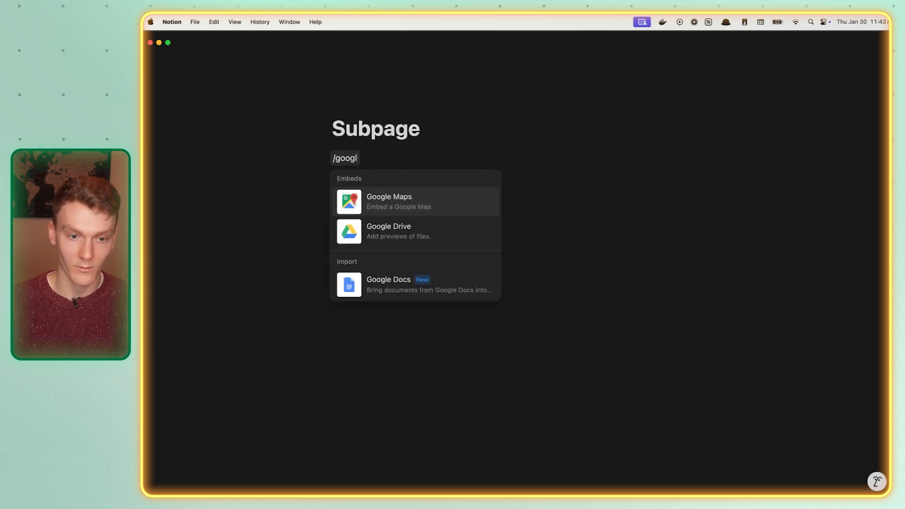
{"action": "key", "text": "Down"}
{"action": "key", "text": "Return"}
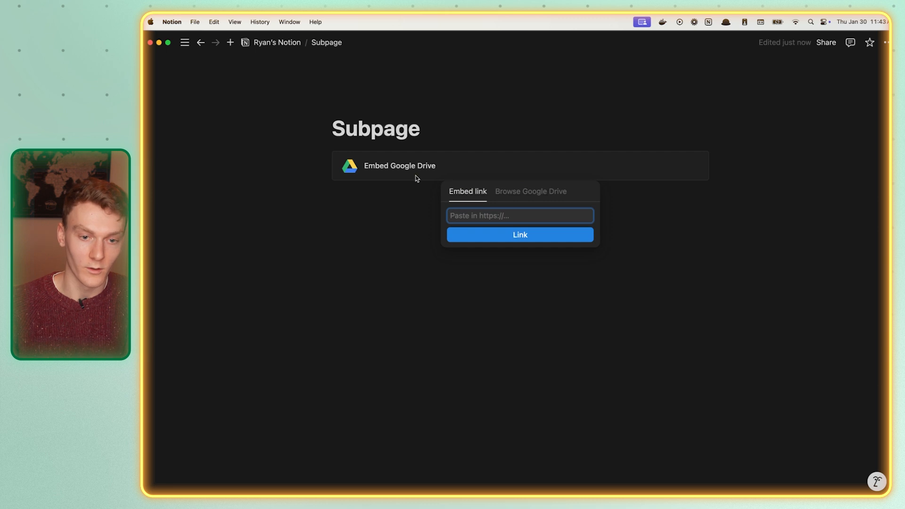
- Delete the empty Google Drive embed from the subpage
{"action": "left_click", "coordinate": [378, 172]}
{"action": "left_click", "coordinate": [325, 159]}
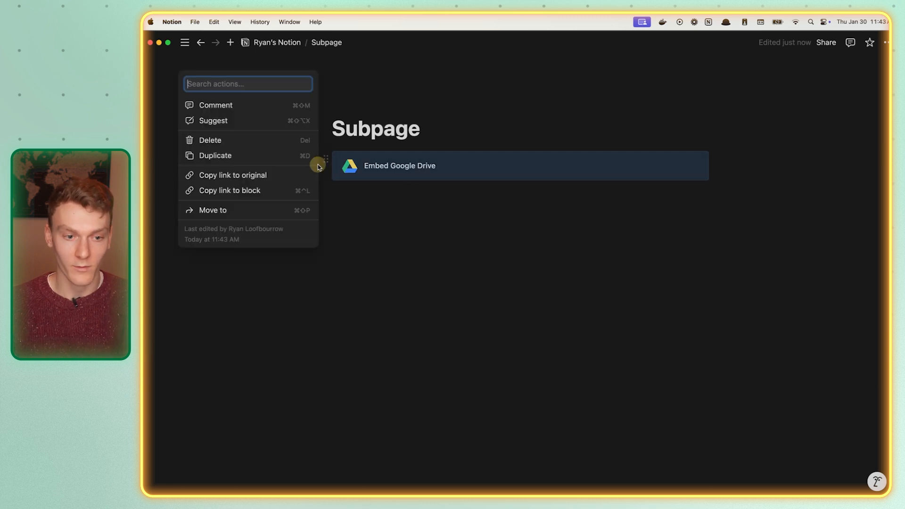
{"action": "left_click", "coordinate": [263, 136]}
- Search the available blocks for Drive and map embeds in the subpage and clear the search text
{"action": "type", "text": "/drivew"}
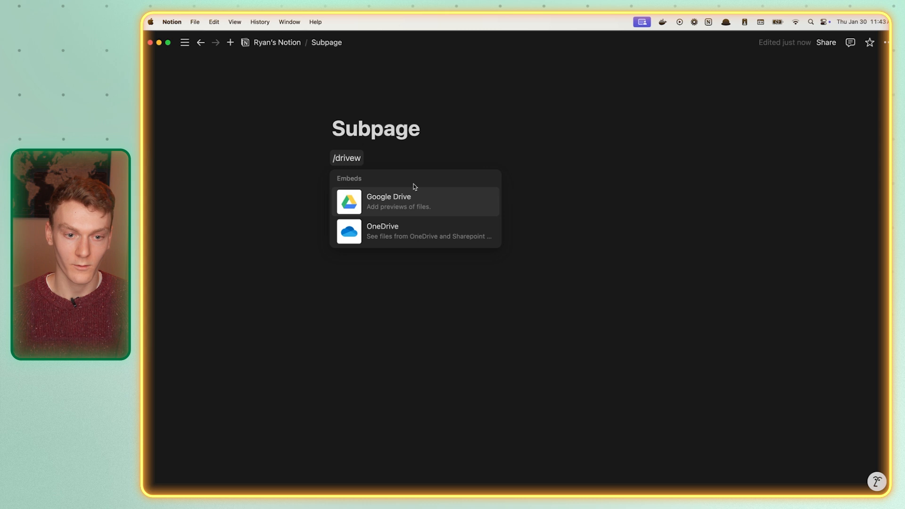
{"action": "key", "text": "BackSpace"}
{"action": "key", "text": "BackSpace"}
{"action": "key", "text": "BackSpace"}
{"action": "key", "text": "BackSpace"}
{"action": "key", "text": "BackSpace"}
{"action": "key", "text": "BackSpace"}
{"action": "type", "text": "mna"}
{"action": "key", "text": "BackSpace"}
{"action": "key", "text": "BackSpace"}
{"action": "type", "text": "ap"}
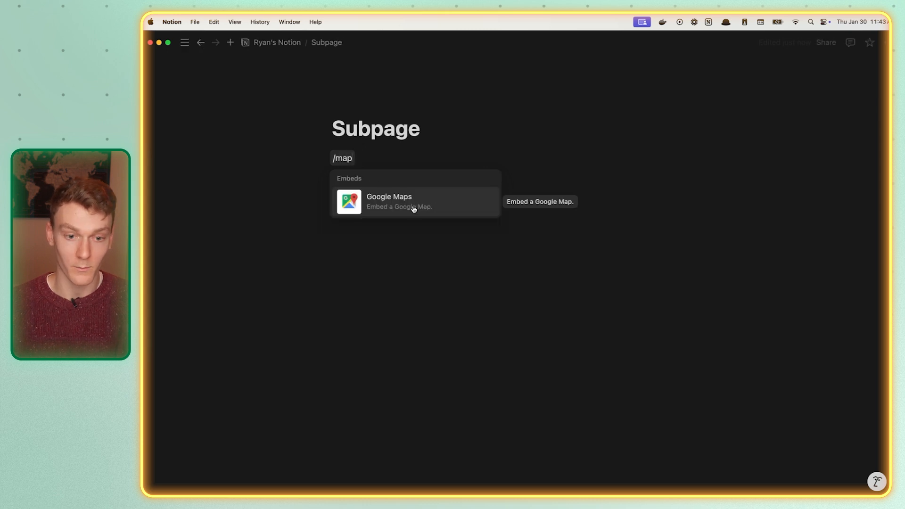
{"action": "left_click", "coordinate": [357, 160]}
{"action": "double_click", "coordinate": [357, 160]}
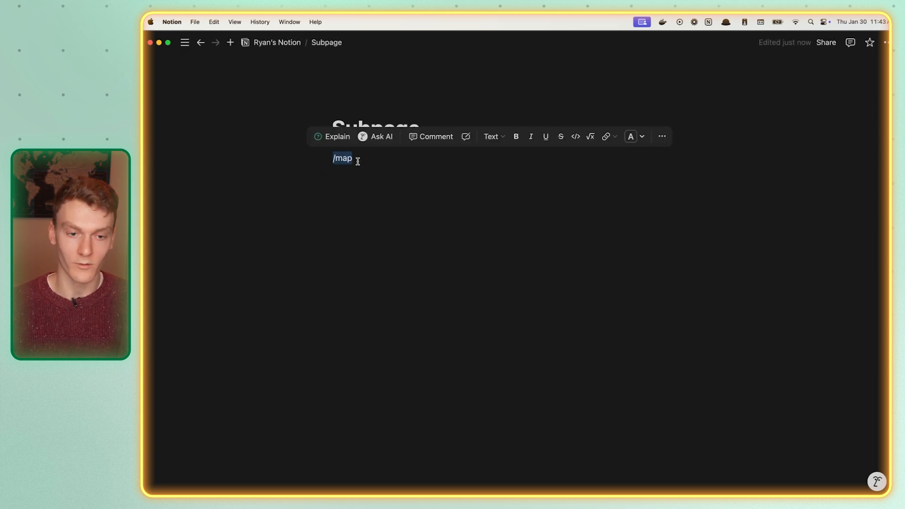
{"action": "key", "text": "BackSpace"}
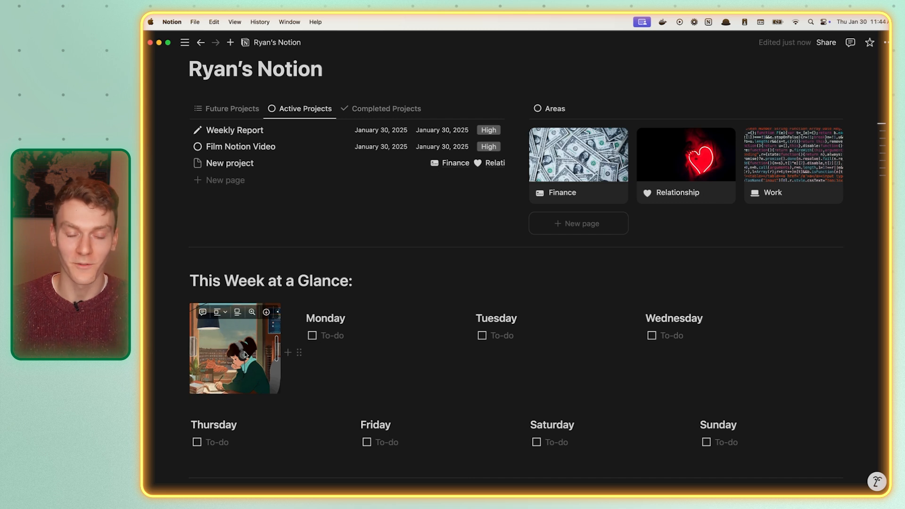
- Enter sample text below the weekly section of the dashboard and examine its text and background color options
{"action": "left_click", "coordinate": [362, 352]}
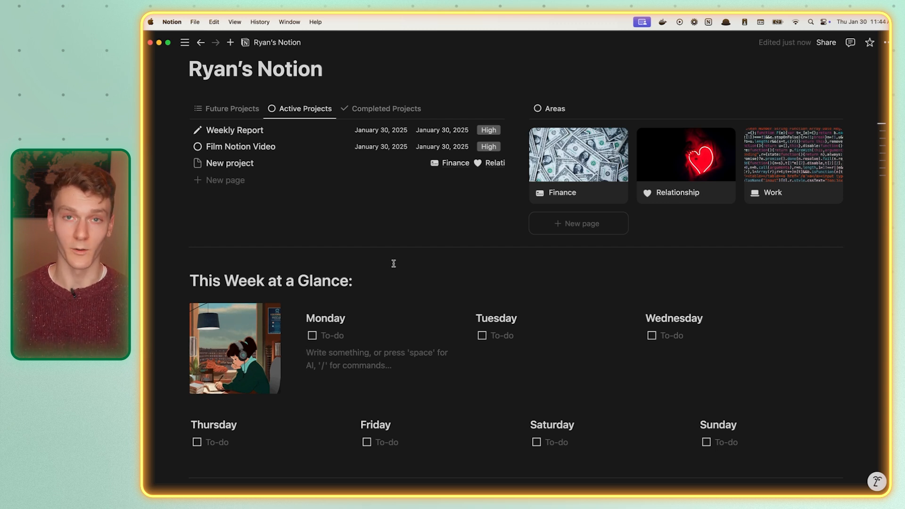
{"action": "scroll", "coordinate": [394, 264], "scroll_direction": "down", "scroll_amount": 3}
{"action": "left_click", "coordinate": [269, 418]}
{"action": "type", "text": "lewrjtpewort"}
{"action": "double_click", "coordinate": [222, 415]}
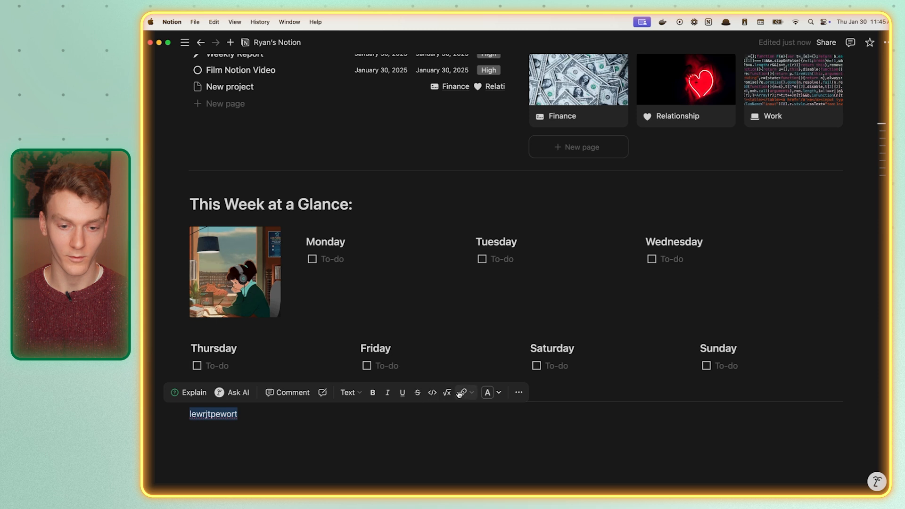
{"action": "left_click", "coordinate": [488, 394]}
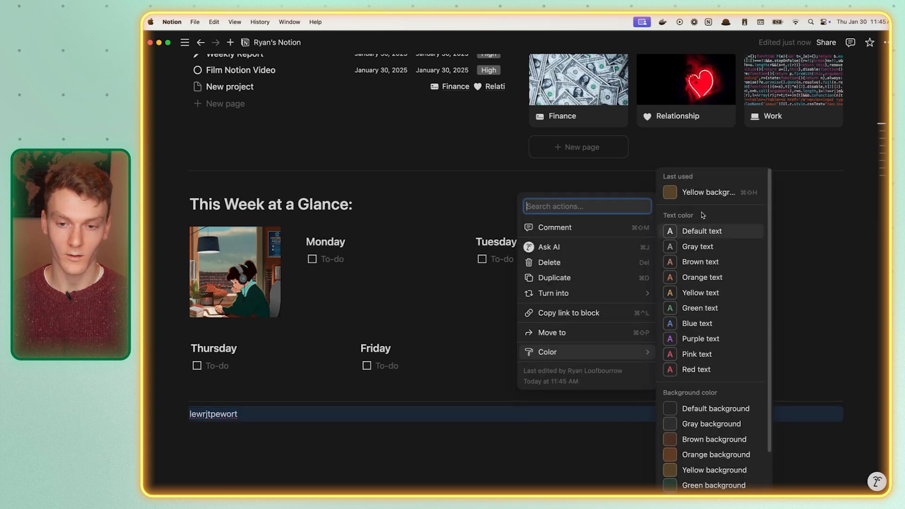
{"action": "mouse_move", "coordinate": [598, 352]}
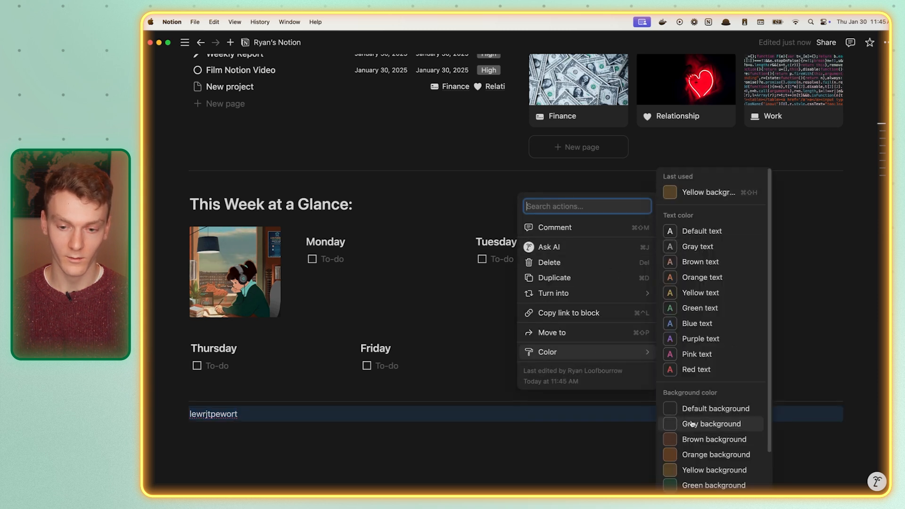
{"action": "left_click", "coordinate": [642, 440]}
{"action": "left_click", "coordinate": [378, 435]}
{"action": "left_click_drag", "start_coordinate": [352, 466], "coordinate": [230, 400]}
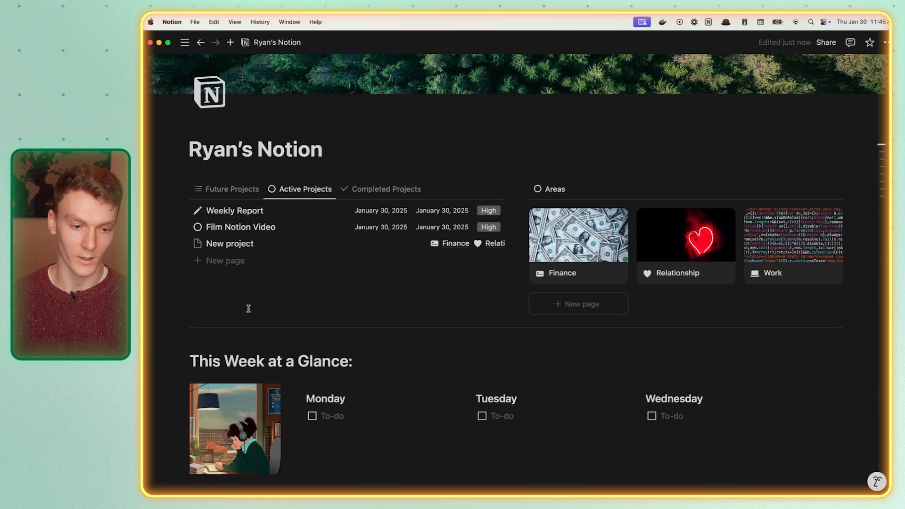
- Insert a callout below the Active Projects list and move the projects database into it
{"action": "left_click", "coordinate": [256, 301]}
{"action": "type", "text": "/call"}
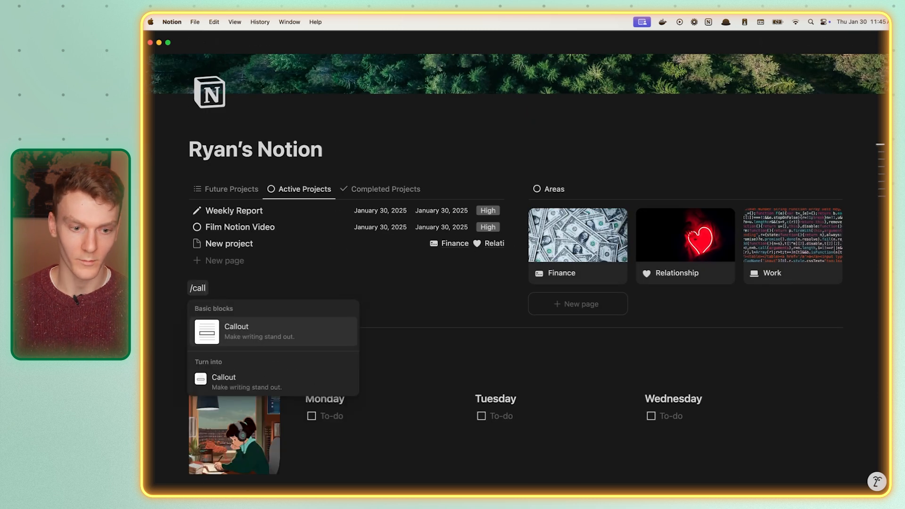
{"action": "key", "text": "Return"}
{"action": "left_click_drag", "start_coordinate": [183, 189], "coordinate": [275, 287]}
{"action": "left_click", "coordinate": [281, 287]}
- Put the Areas database in its own callout and remove the empty lines from both callouts
{"action": "left_click", "coordinate": [514, 172]}
{"action": "left_click", "coordinate": [475, 310]}
{"action": "type", "text": "/cal"}
{"action": "left_click", "coordinate": [586, 195]}
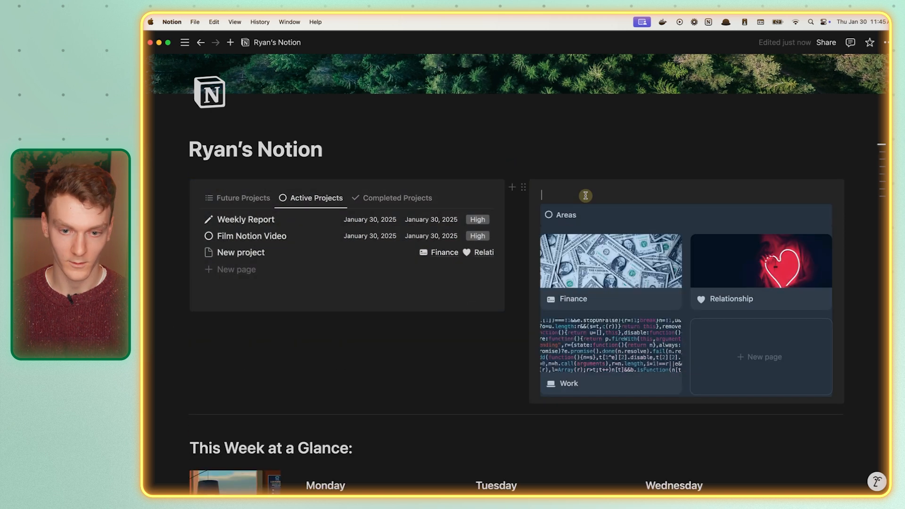
{"action": "key", "text": "BackSpace"}
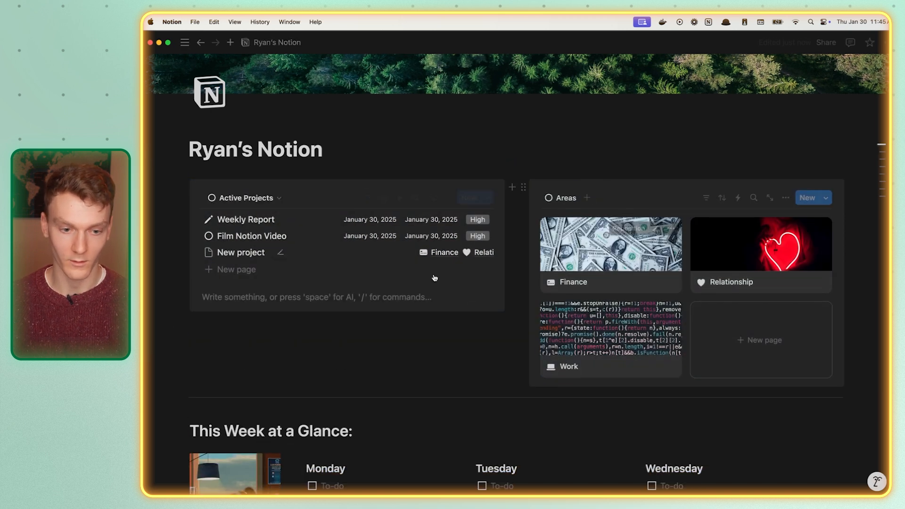
{"action": "key", "text": "BackSpace"}
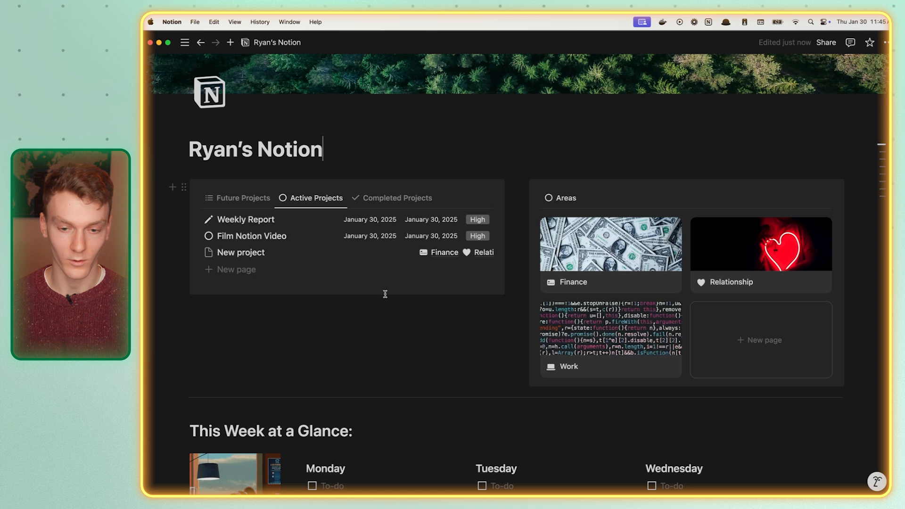
{"action": "scroll", "coordinate": [594, 238], "scroll_direction": "down", "scroll_amount": 2}
{"action": "scroll", "coordinate": [479, 246], "scroll_direction": "up", "scroll_amount": 1}
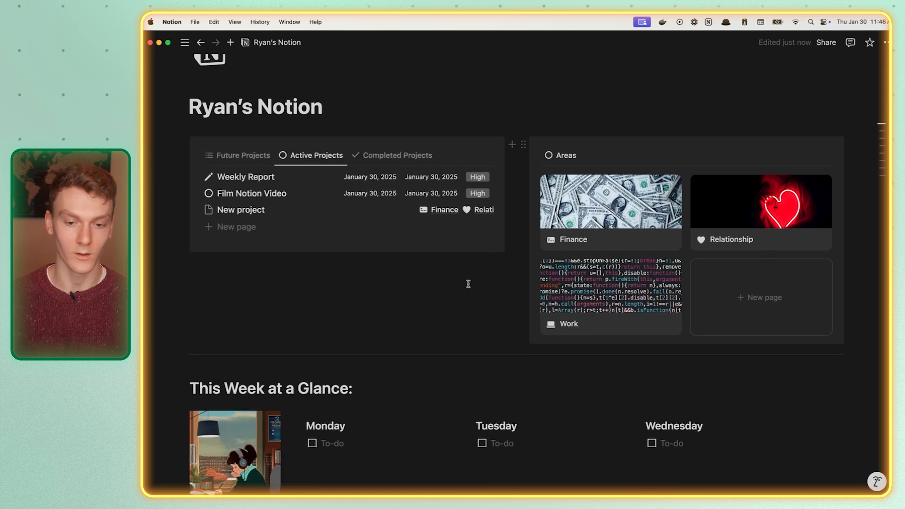
- Duplicate the empty callout below the projects and place the Areas database inside the copy
{"action": "key", "text": "super+z"}
{"action": "left_click", "coordinate": [184, 281]}
{"action": "left_click", "coordinate": [247, 267]}
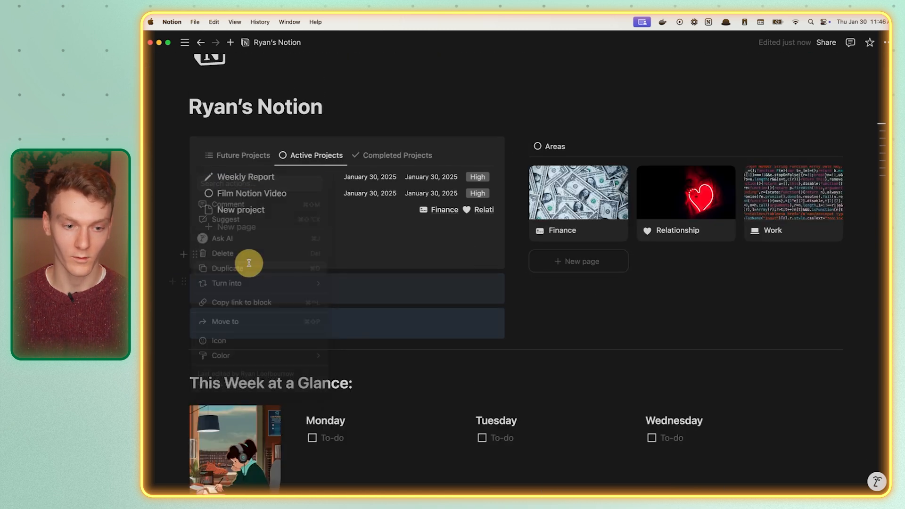
{"action": "left_click_drag", "start_coordinate": [183, 316], "coordinate": [576, 137]}
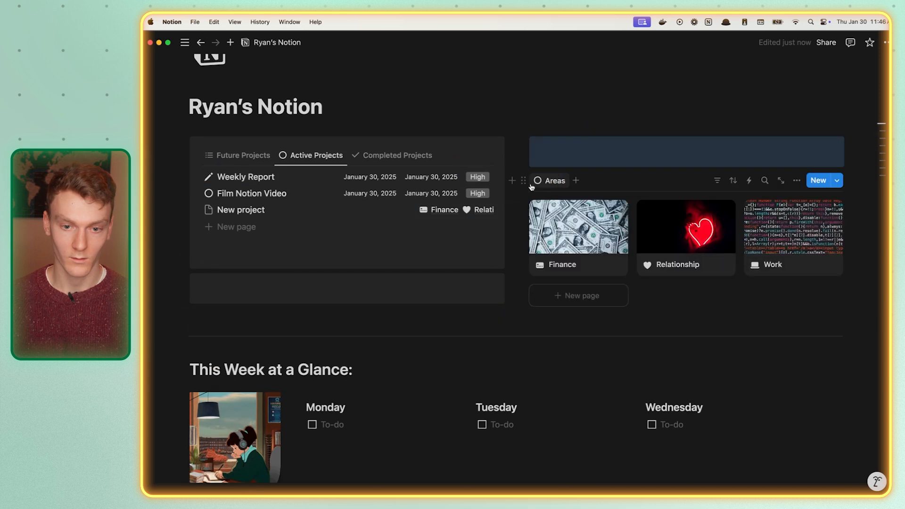
{"action": "left_click", "coordinate": [554, 127]}
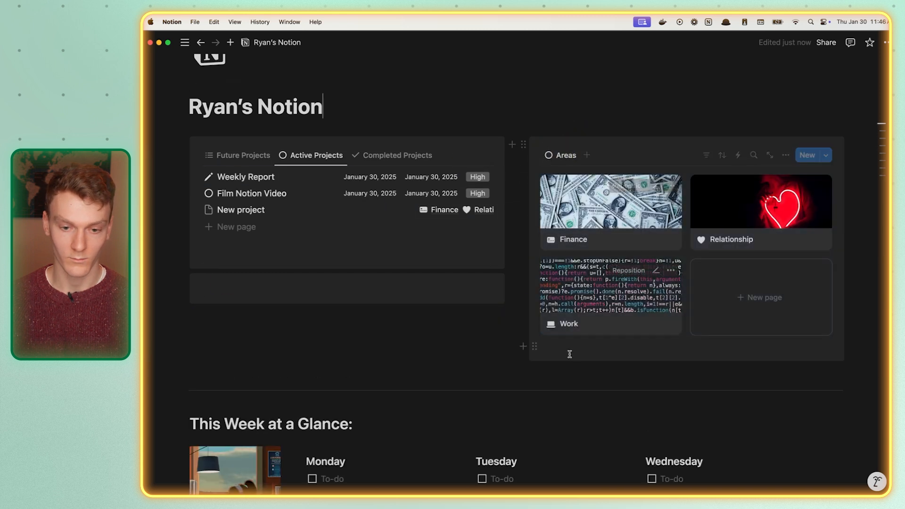
- Undo the Areas callout and the callout duplication, keeping only the callout around the projects database
{"action": "key", "text": "super+z"}
{"action": "left_click", "coordinate": [488, 317]}
{"action": "key", "text": "super+z"}
{"action": "key", "text": "super+z"}
{"action": "key", "text": "super+z"}
{"action": "key", "text": "super+z"}
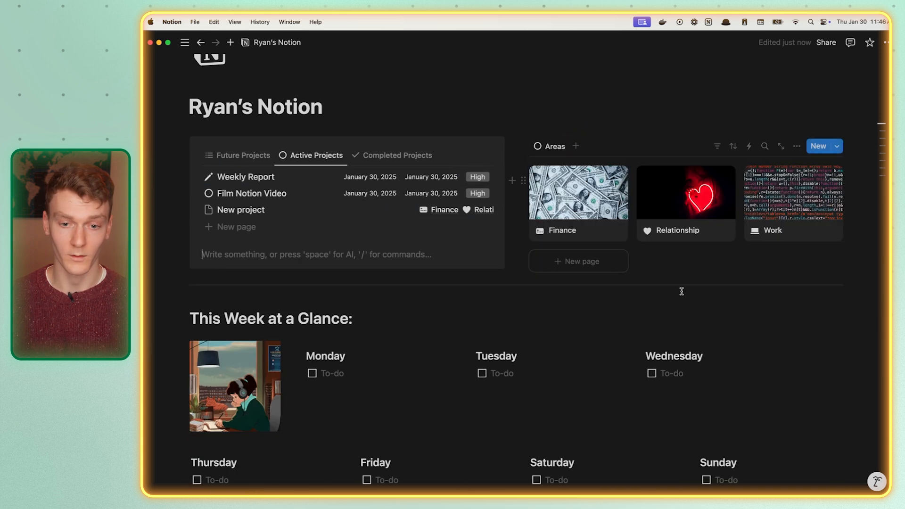
{"action": "scroll", "coordinate": [687, 298], "scroll_direction": "up", "scroll_amount": 2}
{"action": "left_click", "coordinate": [687, 320]}
{"action": "scroll", "coordinate": [687, 319], "scroll_direction": "down", "scroll_amount": 3}
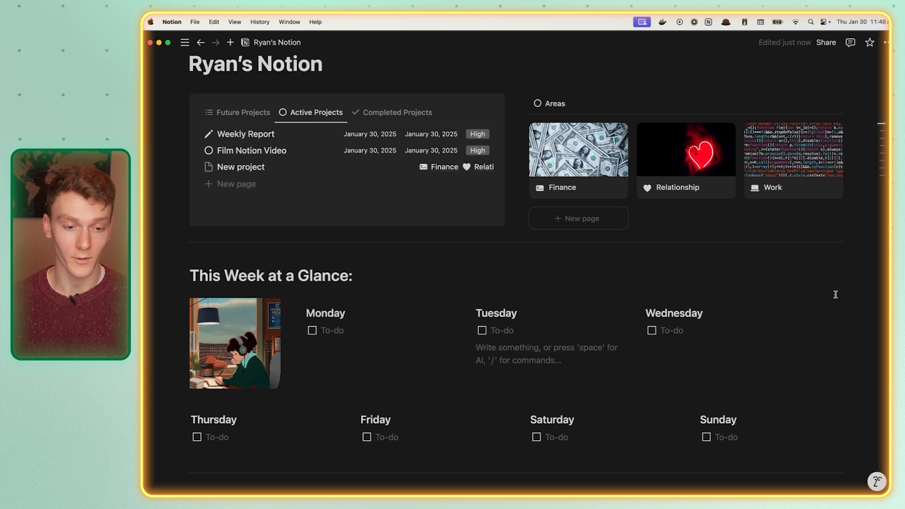
- Examine the block actions for the Monday heading and the pages it can be moved to
{"action": "left_click", "coordinate": [299, 313]}
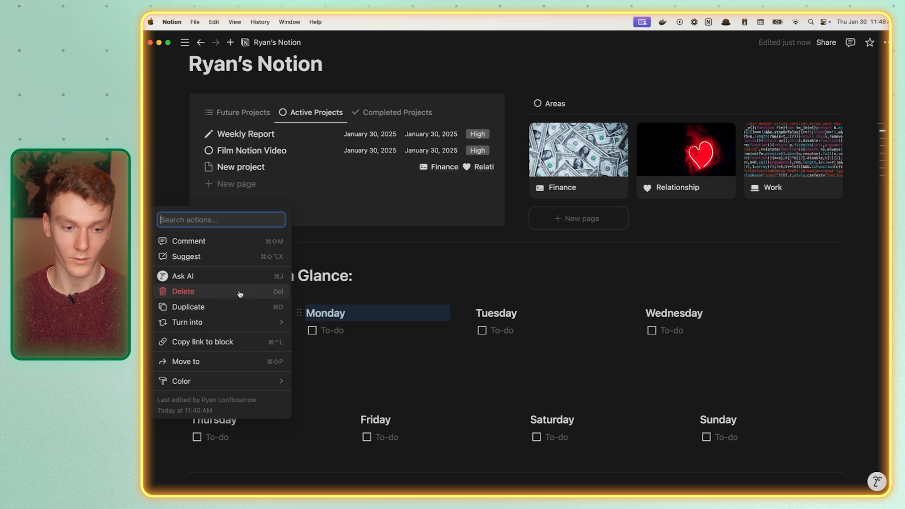
{"action": "left_click", "coordinate": [355, 314]}
{"action": "left_click", "coordinate": [299, 315]}
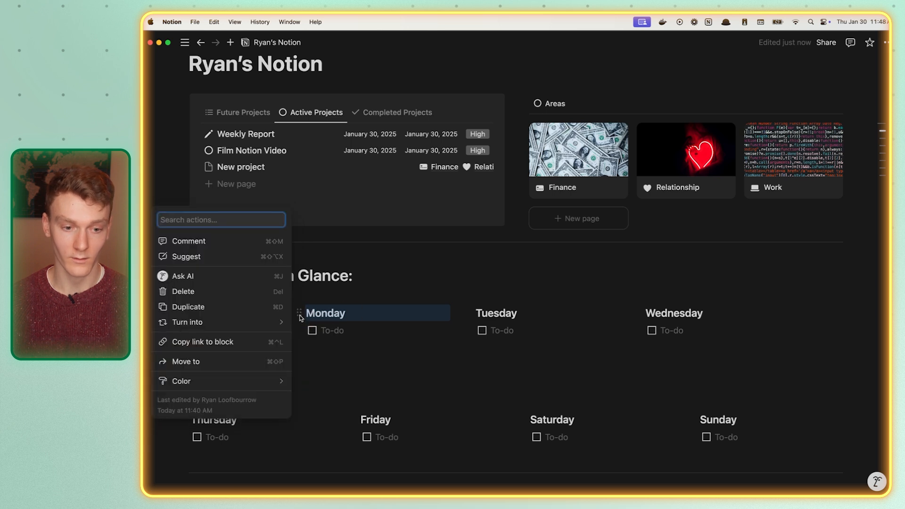
{"action": "mouse_move", "coordinate": [251, 331]}
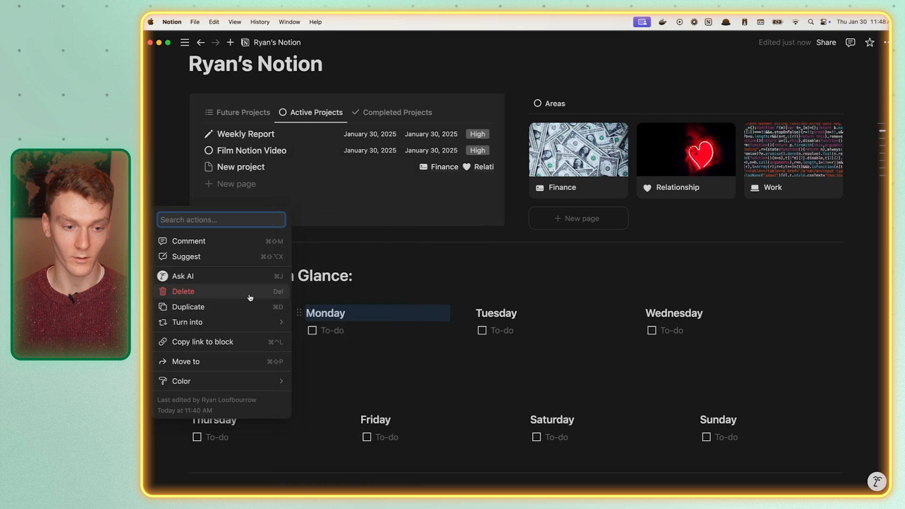
{"action": "left_click", "coordinate": [222, 362]}
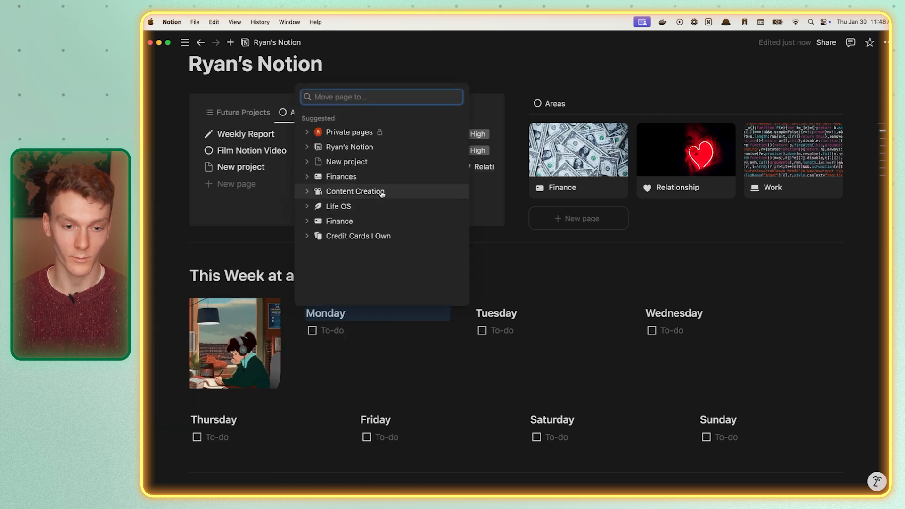
{"action": "left_click", "coordinate": [362, 320]}
{"action": "scroll", "coordinate": [364, 318], "scroll_direction": "up", "scroll_amount": 1}
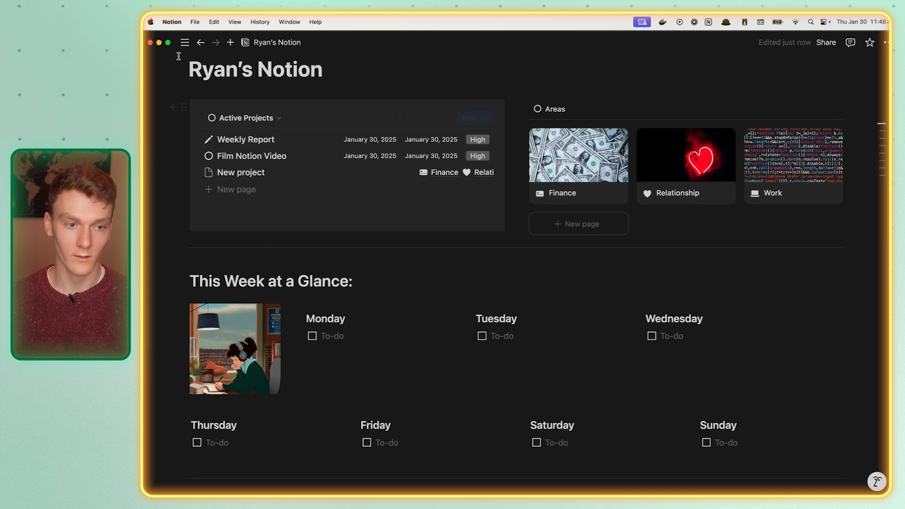
- View the deleted pages in the workspace's Trash
{"action": "mouse_move", "coordinate": [184, 44]}
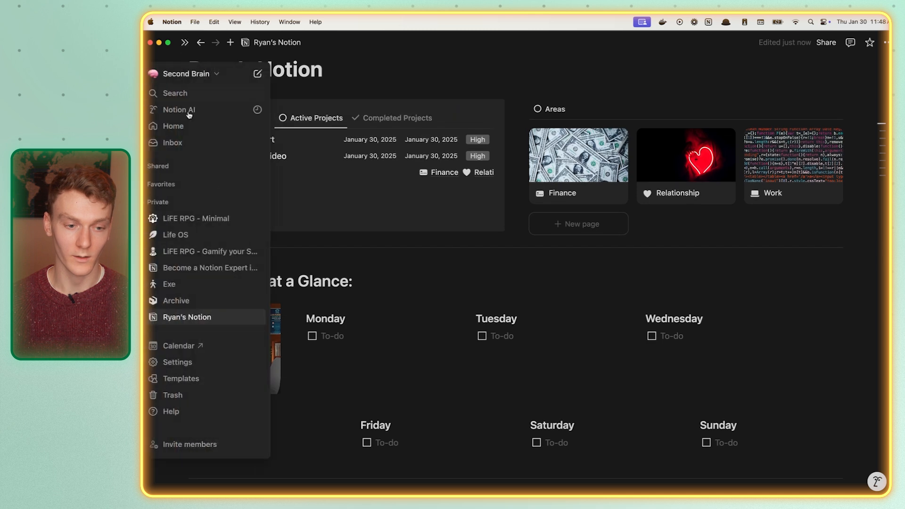
{"action": "left_click", "coordinate": [201, 399]}
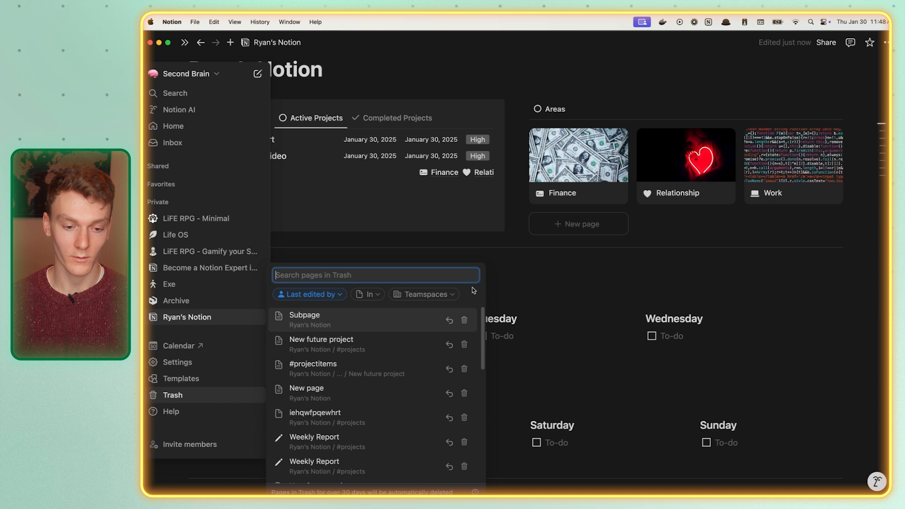
{"action": "left_click", "coordinate": [536, 300]}
{"action": "scroll", "coordinate": [536, 285], "scroll_direction": "up", "scroll_amount": 1}
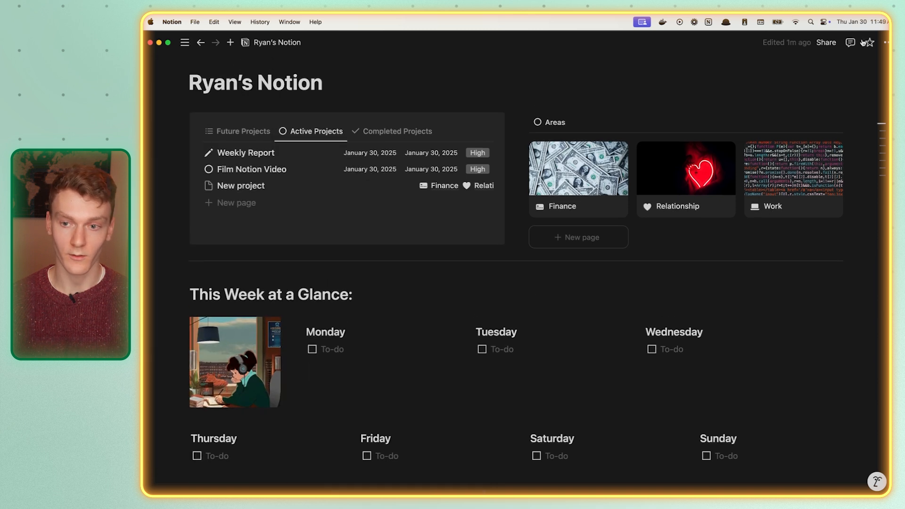
- Turn the dashboard's full width off and back on, and set the page font to Mono
{"action": "left_click", "coordinate": [886, 43]}
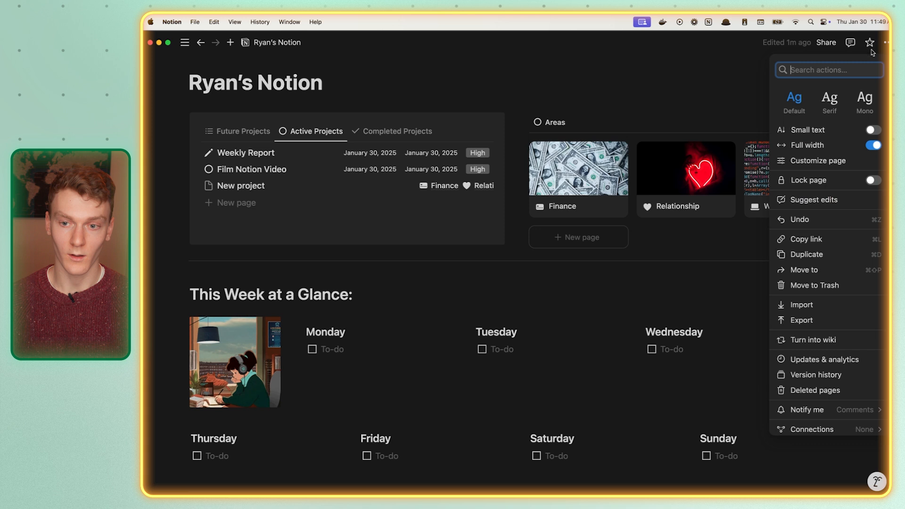
{"action": "left_click", "coordinate": [872, 131]}
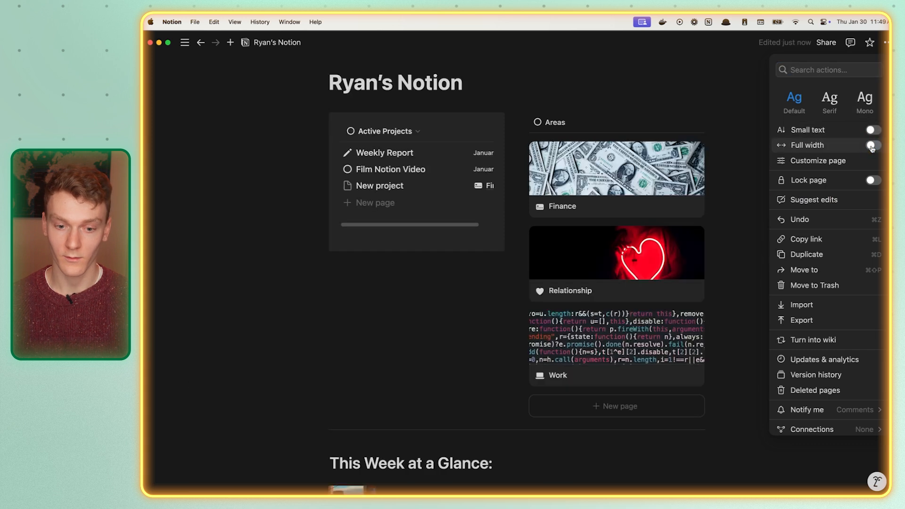
{"action": "left_click", "coordinate": [873, 131]}
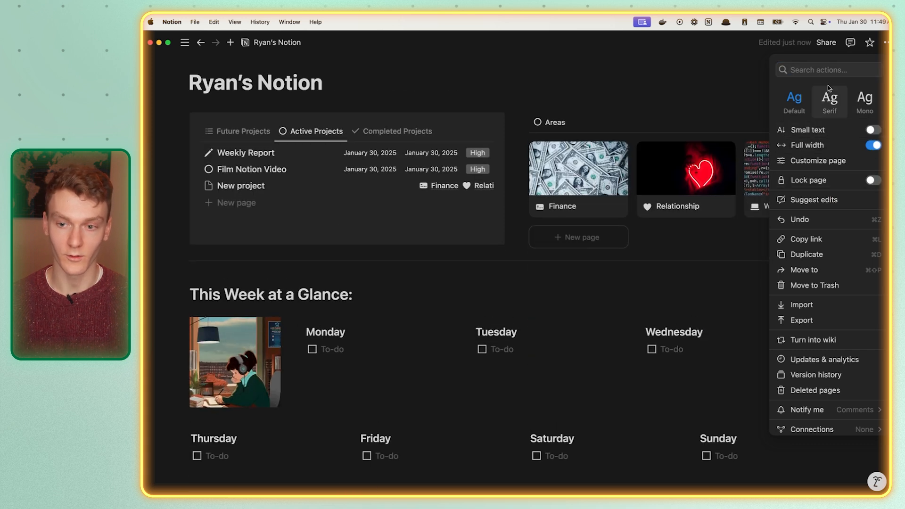
{"action": "left_click", "coordinate": [860, 102]}
{"action": "scroll", "coordinate": [808, 199], "scroll_direction": "down", "scroll_amount": 2}
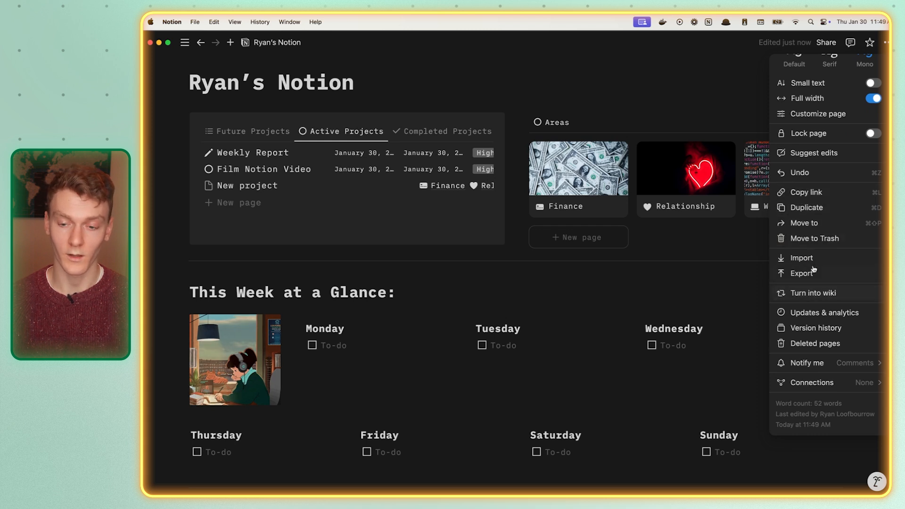
{"action": "left_click", "coordinate": [678, 89]}
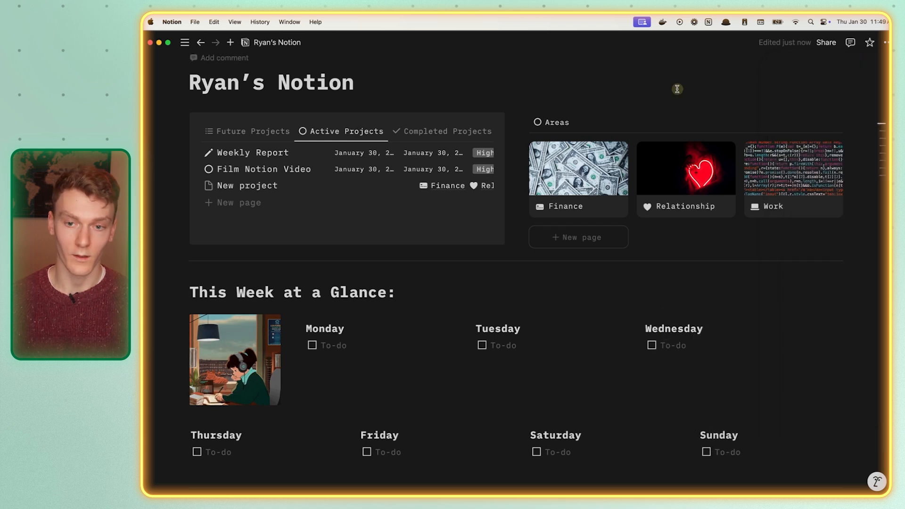
- Examine the appearance choices and the startup, date and time options under My settings
{"action": "left_click", "coordinate": [185, 43]}
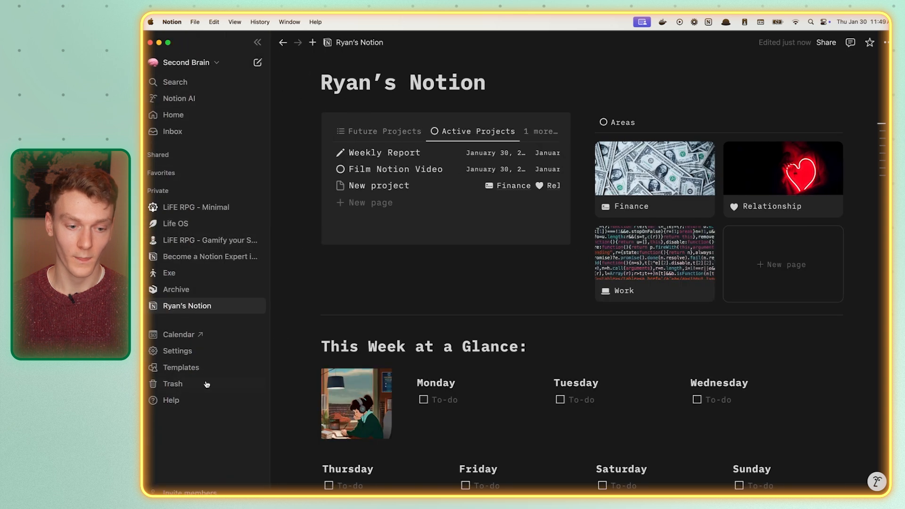
{"action": "left_click", "coordinate": [203, 351]}
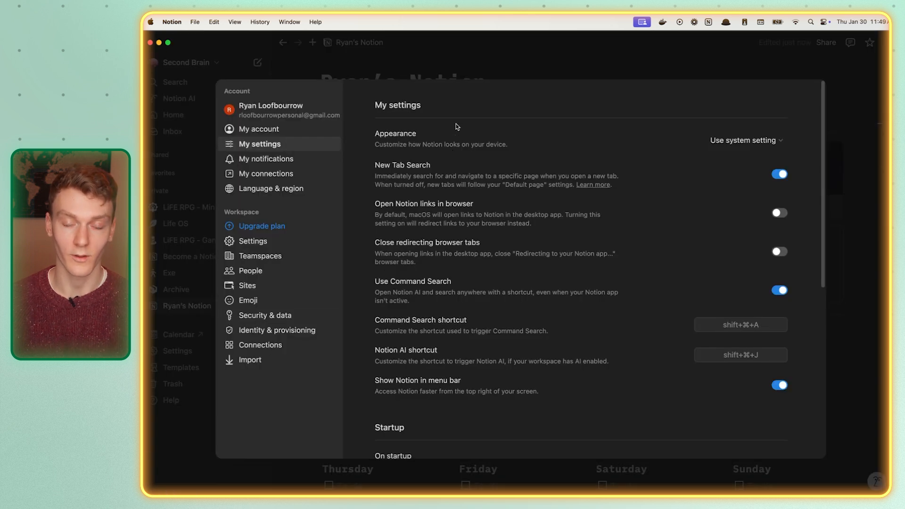
{"action": "left_click", "coordinate": [754, 141]}
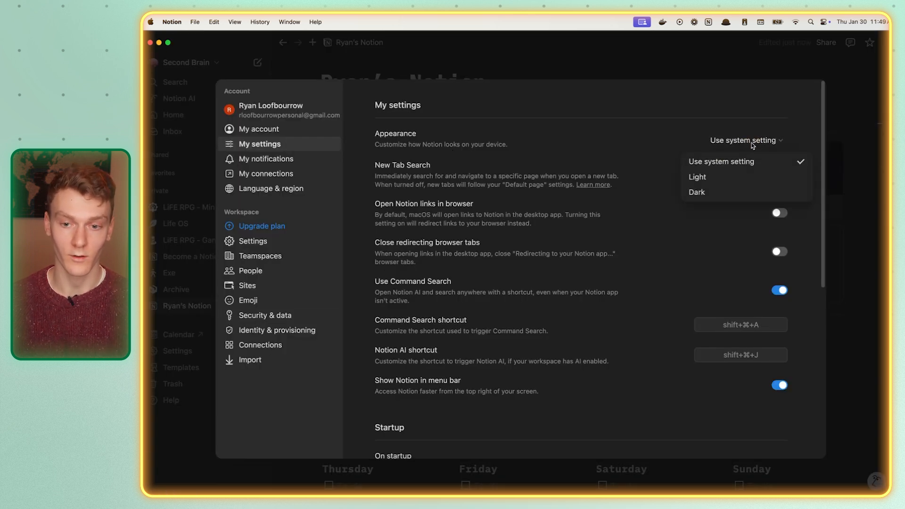
{"action": "scroll", "coordinate": [709, 178], "scroll_direction": "down", "scroll_amount": 3}
{"action": "scroll", "coordinate": [709, 178], "scroll_direction": "down", "scroll_amount": 8}
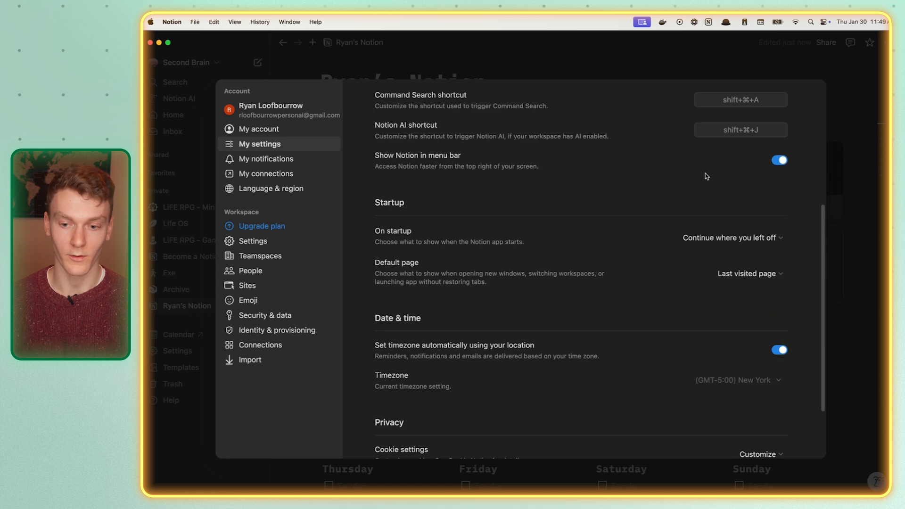
{"action": "scroll", "coordinate": [703, 179], "scroll_direction": "up", "scroll_amount": 10}
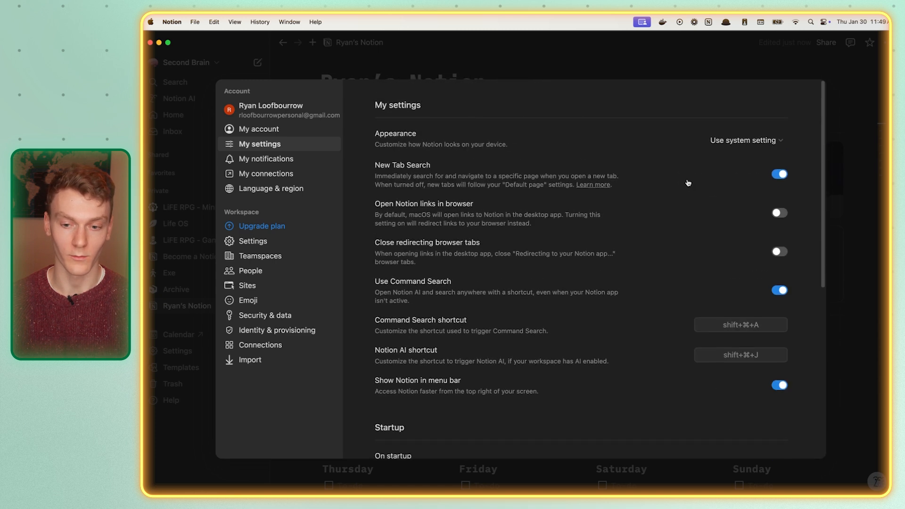
- Look through the account security and device options and the notification settings
{"action": "left_click", "coordinate": [259, 129]}
{"action": "scroll", "coordinate": [432, 264], "scroll_direction": "down", "scroll_amount": 3}
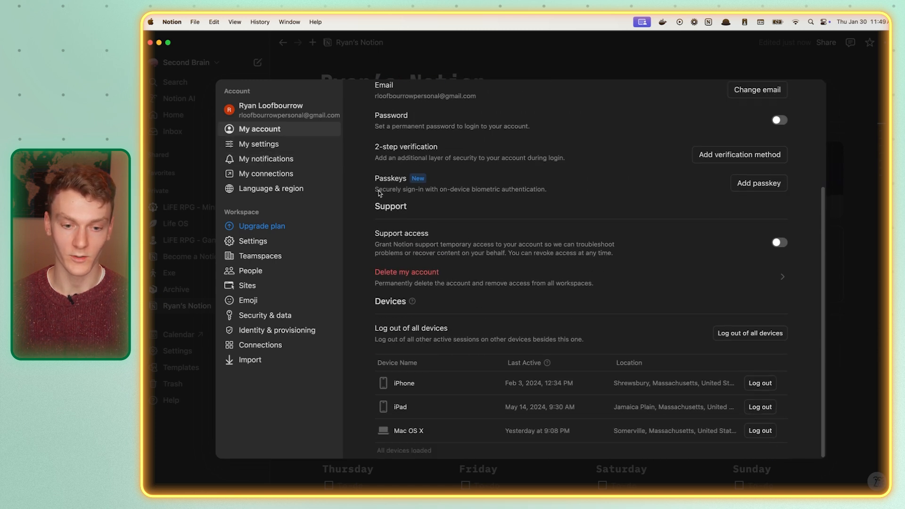
{"action": "left_click", "coordinate": [283, 159]}
{"action": "scroll", "coordinate": [580, 283], "scroll_direction": "down", "scroll_amount": 3}
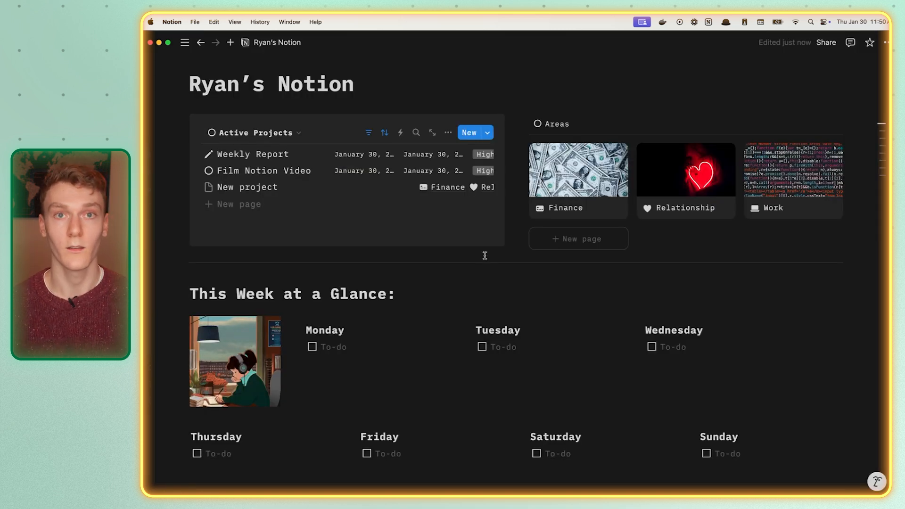
- Search the workspace for "credit cards" and close the search without opening a page
{"action": "key", "text": "super+k"}
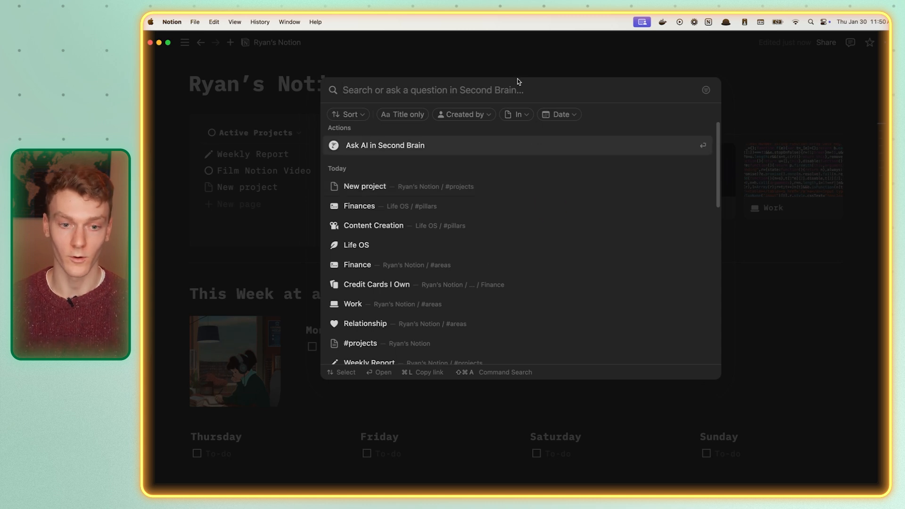
{"action": "type", "text": "credit cards"}
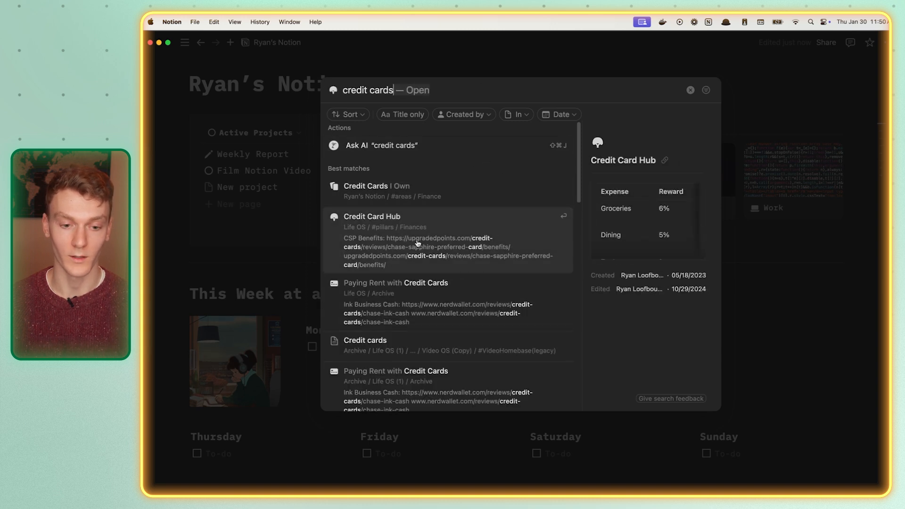
{"action": "left_click", "coordinate": [259, 217]}
{"action": "key", "text": "super+k"}
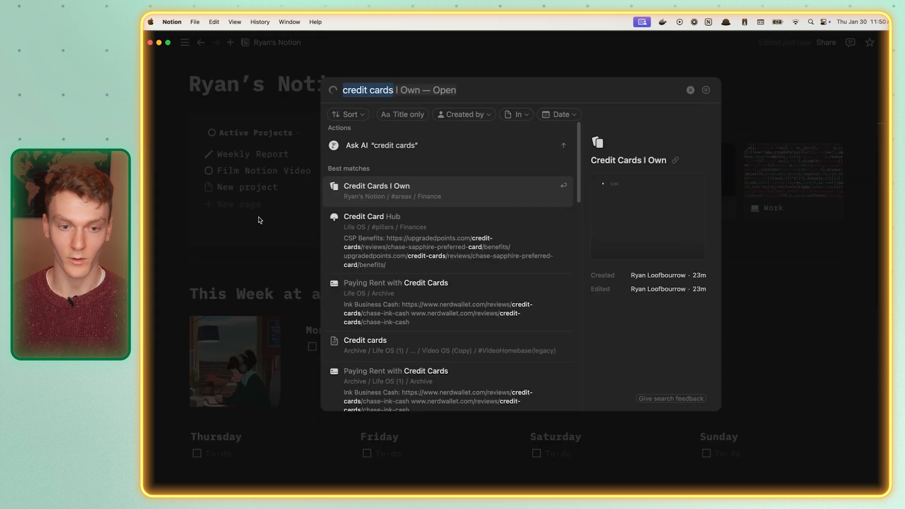
{"action": "left_click", "coordinate": [259, 217]}
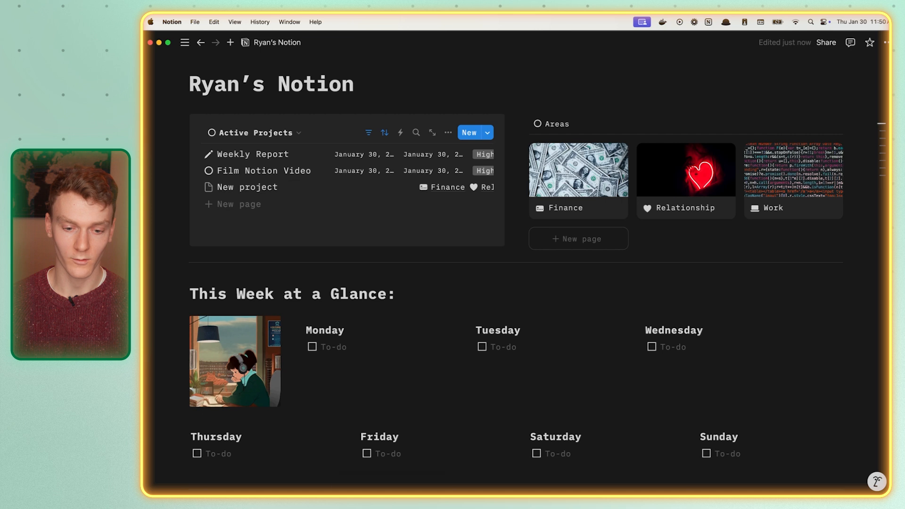
- Switch to Spotify, search Notion from there for "credit cards" with Command Search, and open Credit Card Hub
{"action": "mouse_move", "coordinate": [491, 491]}
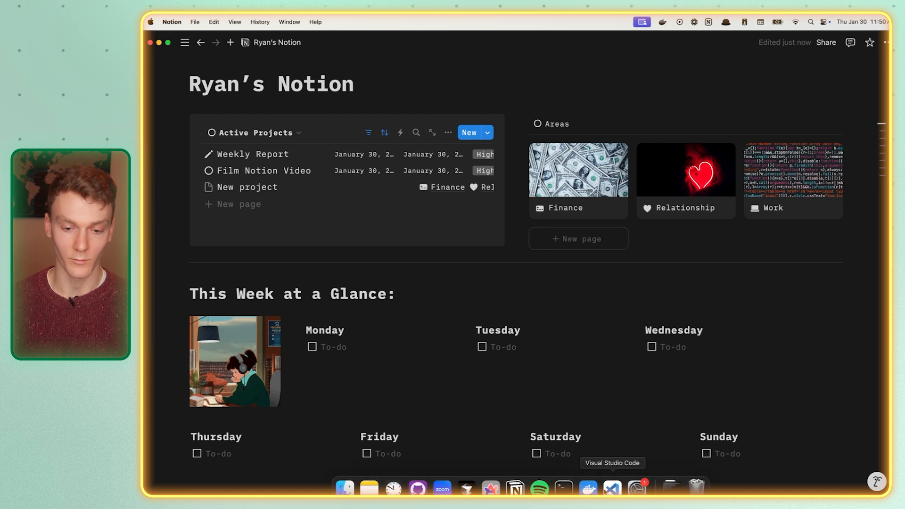
{"action": "left_click", "coordinate": [540, 489]}
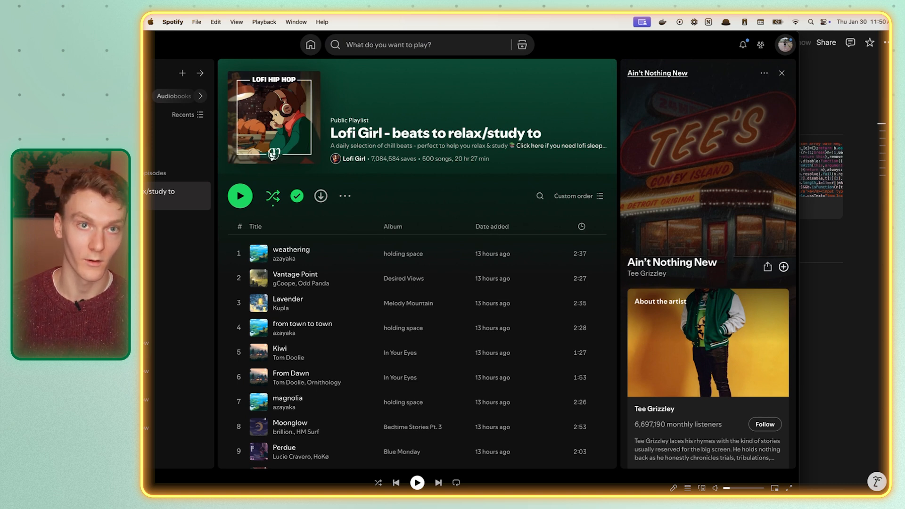
{"action": "key", "text": "shift+super+a"}
{"action": "left_click_drag", "start_coordinate": [340, 211], "coordinate": [398, 210]}
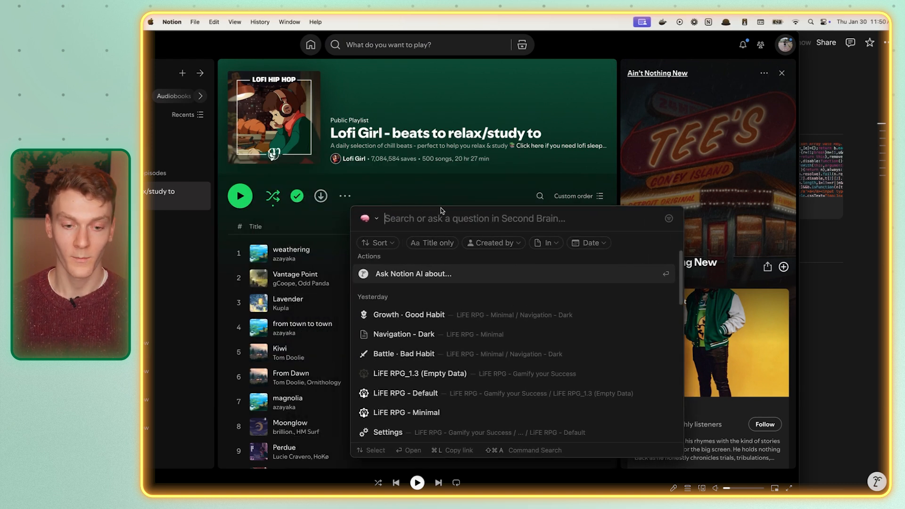
{"action": "type", "text": "credit"}
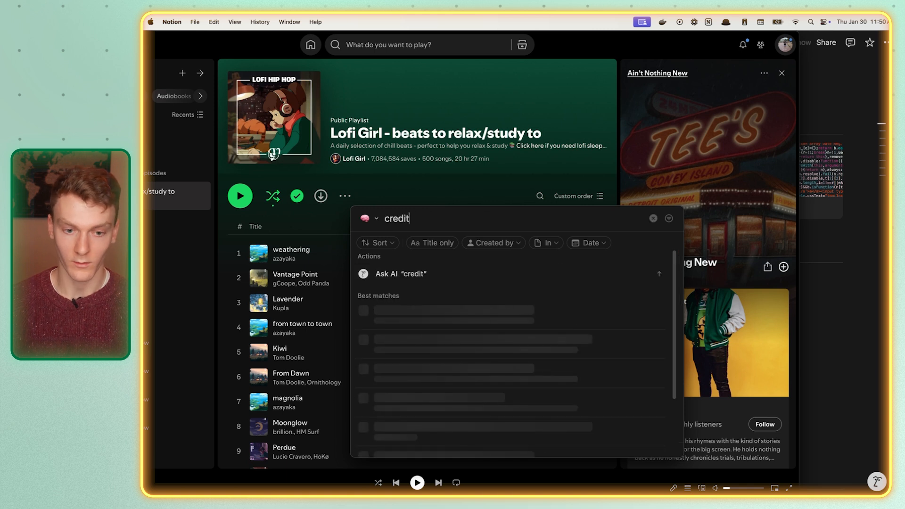
{"action": "type", "text": " cards"}
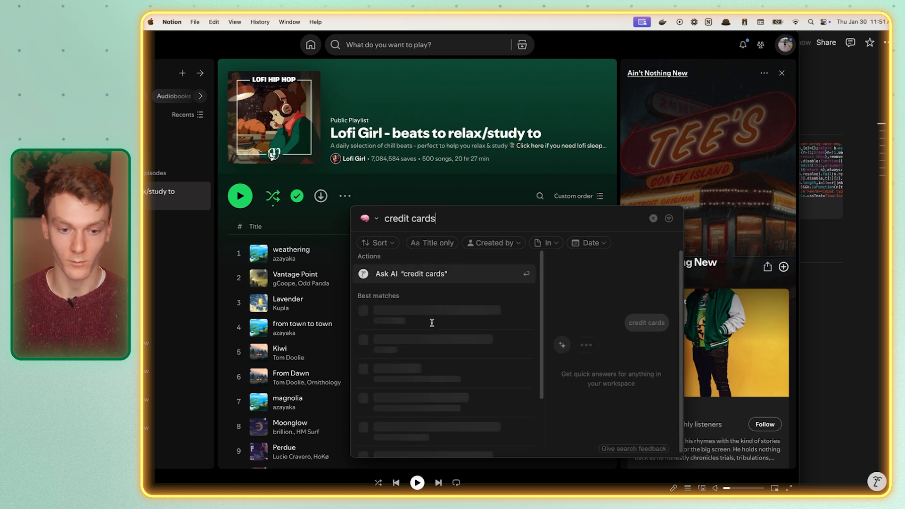
{"action": "left_click", "coordinate": [428, 325]}
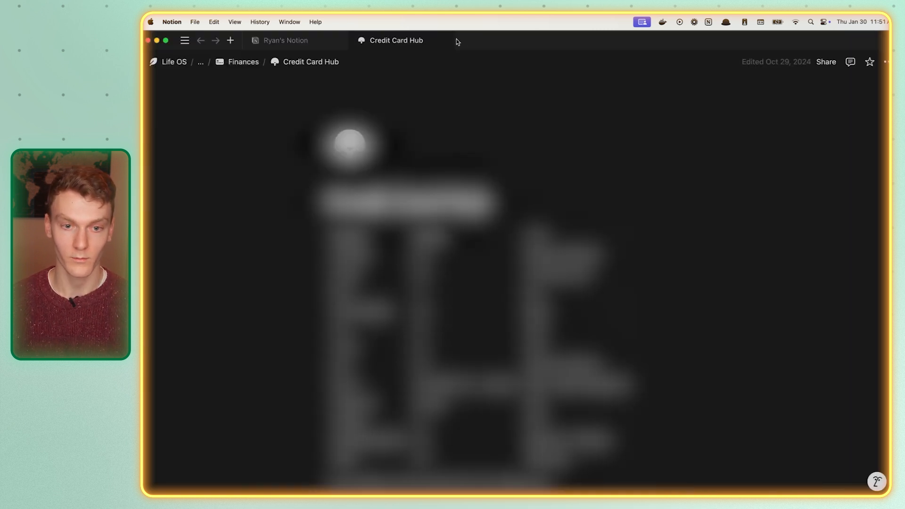
- Close the Credit Card Hub tab, then show and dismiss the in-app workspace search over the dashboard
{"action": "left_click", "coordinate": [443, 42]}
{"action": "scroll", "coordinate": [507, 282], "scroll_direction": "down", "scroll_amount": 1}
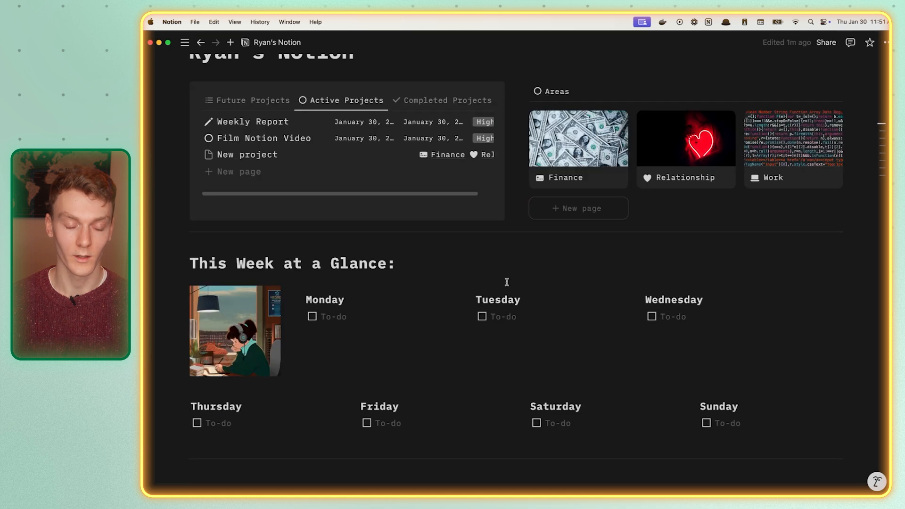
{"action": "key", "text": "super+k"}
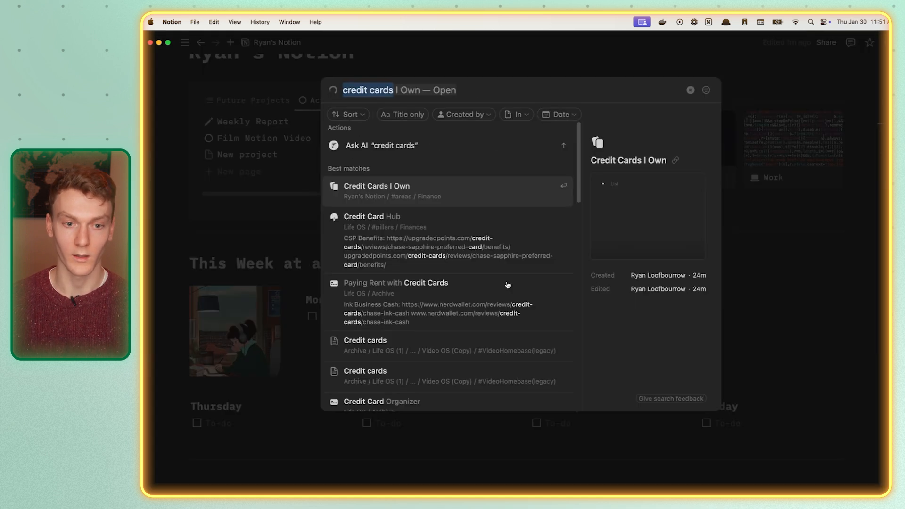
{"action": "key", "text": "Escape"}
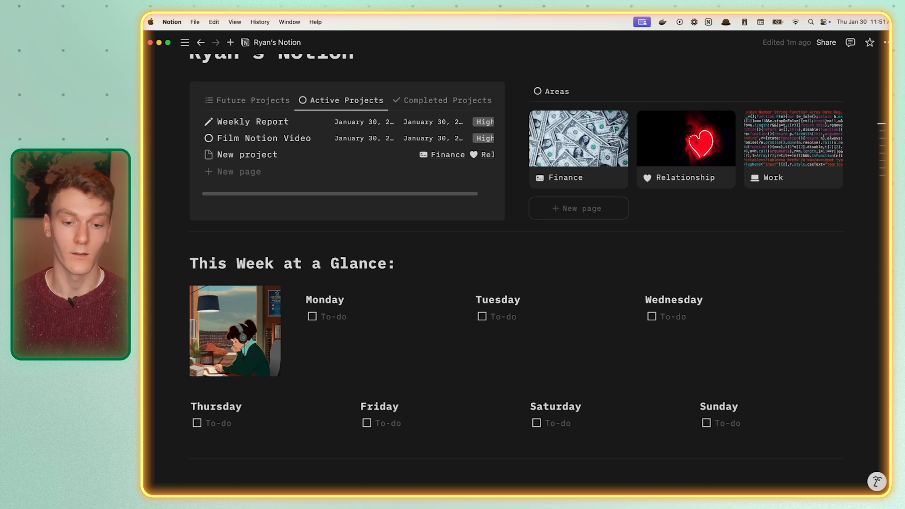
- Browse the template Marketplace, including its featured templates, chart templates and featured creators
{"action": "mouse_move", "coordinate": [230, 365]}
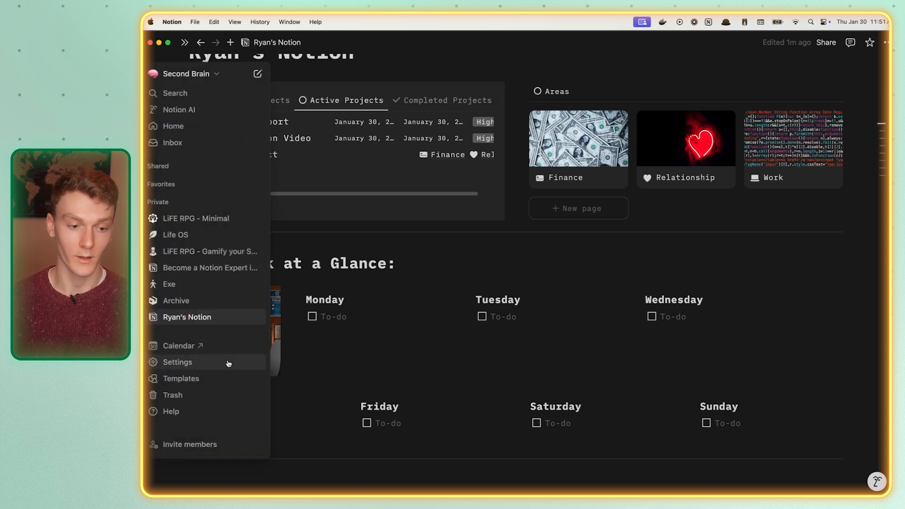
{"action": "left_click", "coordinate": [208, 379]}
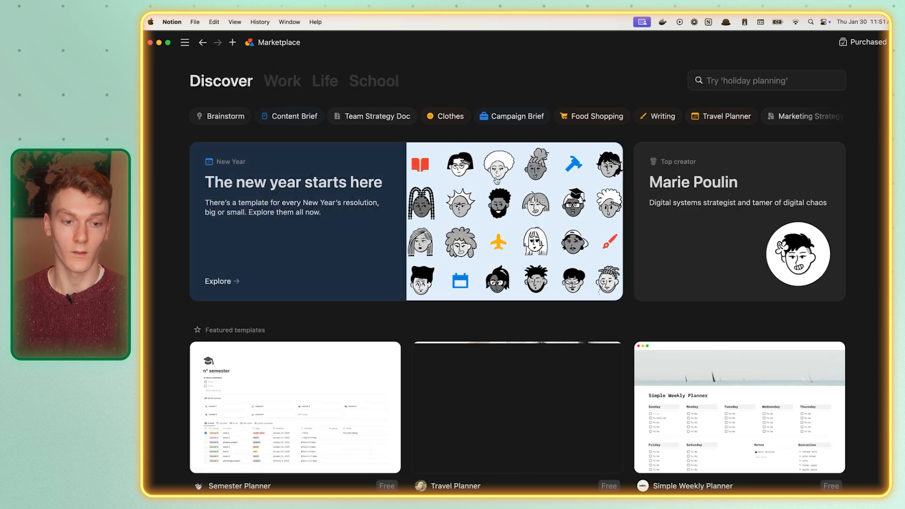
{"action": "scroll", "coordinate": [495, 184], "scroll_direction": "down", "scroll_amount": 5}
{"action": "scroll", "coordinate": [613, 187], "scroll_direction": "down", "scroll_amount": 2}
{"action": "scroll", "coordinate": [373, 222], "scroll_direction": "down", "scroll_amount": 8}
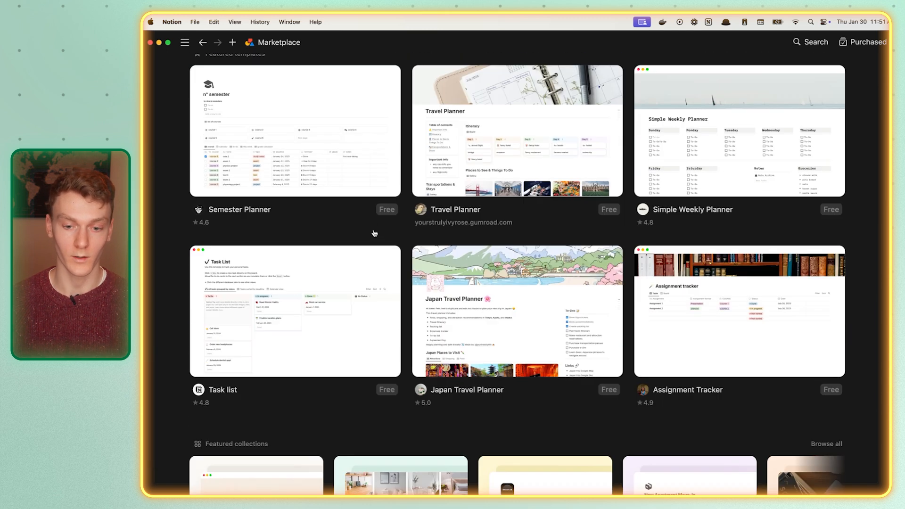
{"action": "scroll", "coordinate": [377, 232], "scroll_direction": "down", "scroll_amount": 10}
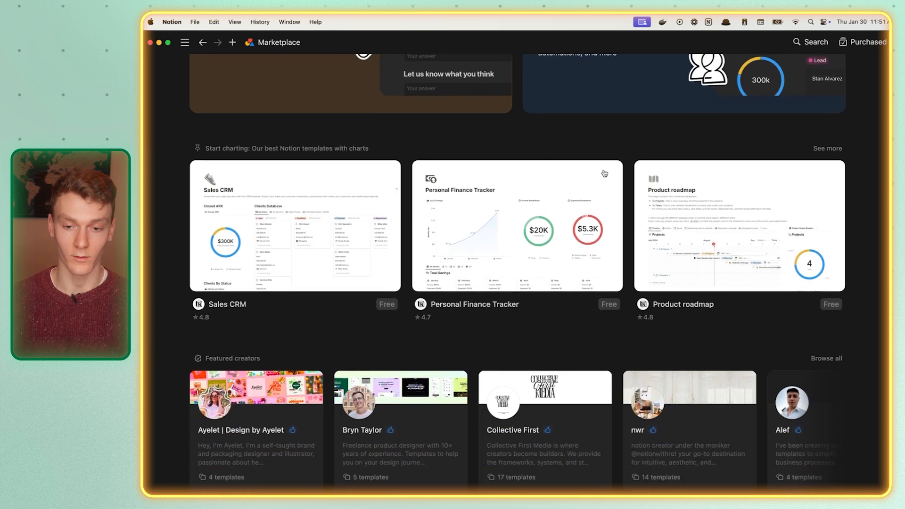
{"action": "scroll", "coordinate": [604, 174], "scroll_direction": "down", "scroll_amount": 4}
{"action": "scroll", "coordinate": [600, 196], "scroll_direction": "up", "scroll_amount": 11}
{"action": "scroll", "coordinate": [594, 203], "scroll_direction": "up", "scroll_amount": 10}
{"action": "scroll", "coordinate": [593, 204], "scroll_direction": "up", "scroll_amount": 4}
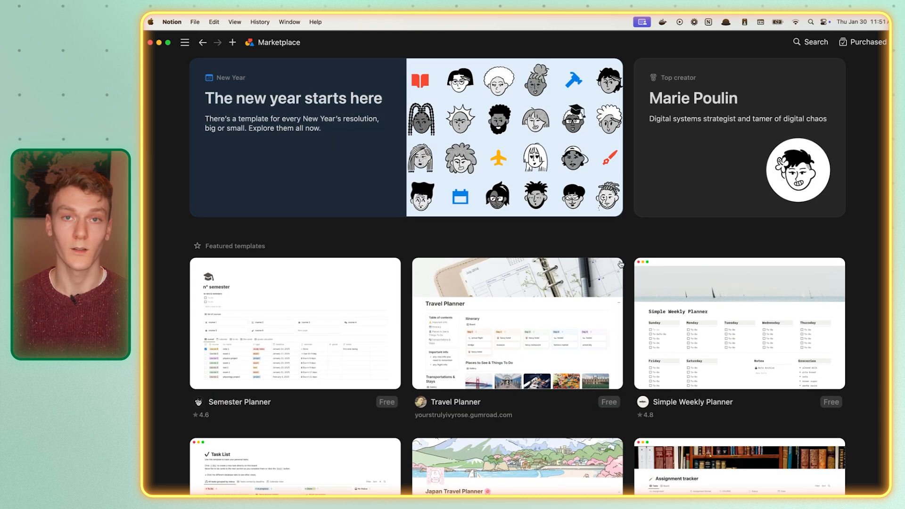
{"action": "scroll", "coordinate": [621, 263], "scroll_direction": "down", "scroll_amount": 2}
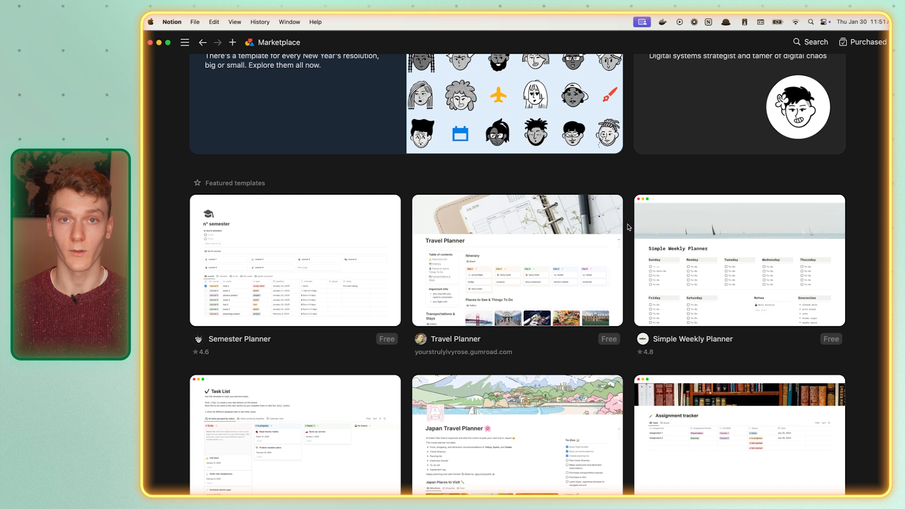
{"action": "scroll", "coordinate": [629, 226], "scroll_direction": "up", "scroll_amount": 2}
{"action": "scroll", "coordinate": [630, 226], "scroll_direction": "down", "scroll_amount": 2}
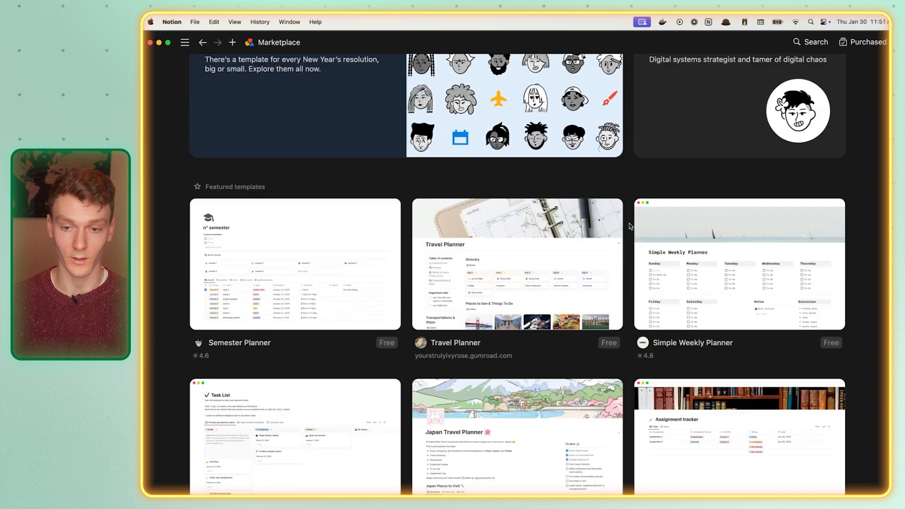
- Add the featured Semester Planner template to the workspace and open the new n° semester page
{"action": "left_click", "coordinate": [355, 243]}
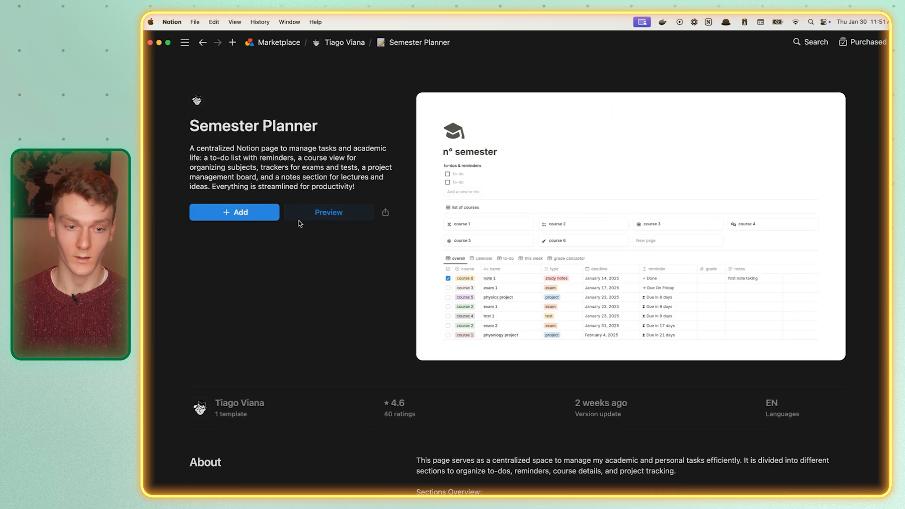
{"action": "left_click", "coordinate": [269, 218]}
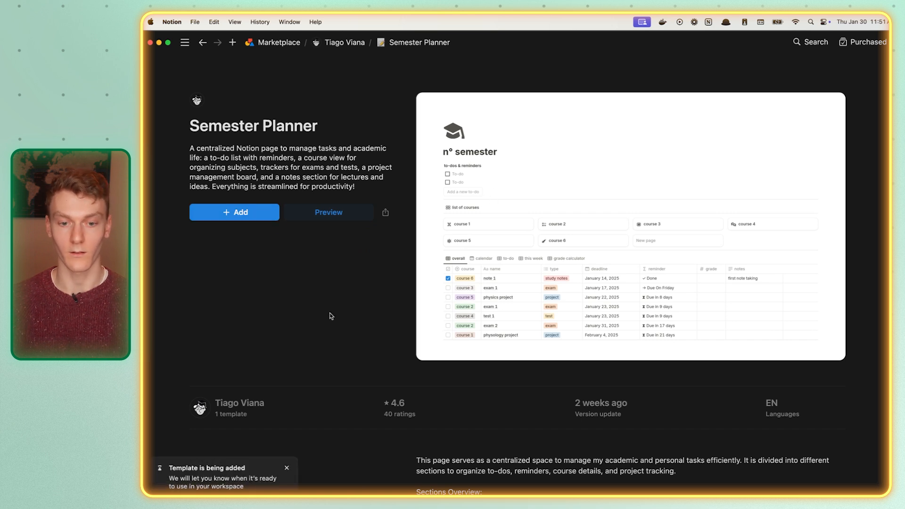
{"action": "left_click", "coordinate": [271, 485]}
{"action": "scroll", "coordinate": [608, 137], "scroll_direction": "down", "scroll_amount": 5}
{"action": "scroll", "coordinate": [605, 151], "scroll_direction": "up", "scroll_amount": 4}
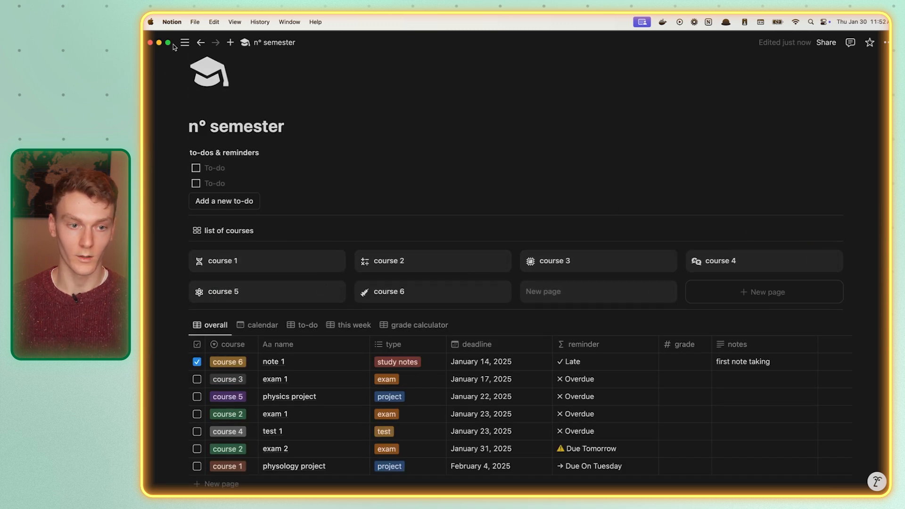
- Nest the n° semester page inside the dashboard page and open it from there
{"action": "mouse_move", "coordinate": [175, 46]}
{"action": "left_click_drag", "start_coordinate": [175, 333], "coordinate": [177, 321]}
{"action": "left_click", "coordinate": [177, 321]}
{"action": "scroll", "coordinate": [505, 236], "scroll_direction": "down", "scroll_amount": 10}
{"action": "left_click", "coordinate": [228, 350]}
- Move the template's coursework database with the overall view to the dashboard page and return to that page
{"action": "scroll", "coordinate": [380, 230], "scroll_direction": "down", "scroll_amount": 4}
{"action": "left_click_drag", "start_coordinate": [354, 428], "coordinate": [198, 211]}
{"action": "right_click", "coordinate": [197, 211]}
{"action": "left_click", "coordinate": [233, 232]}
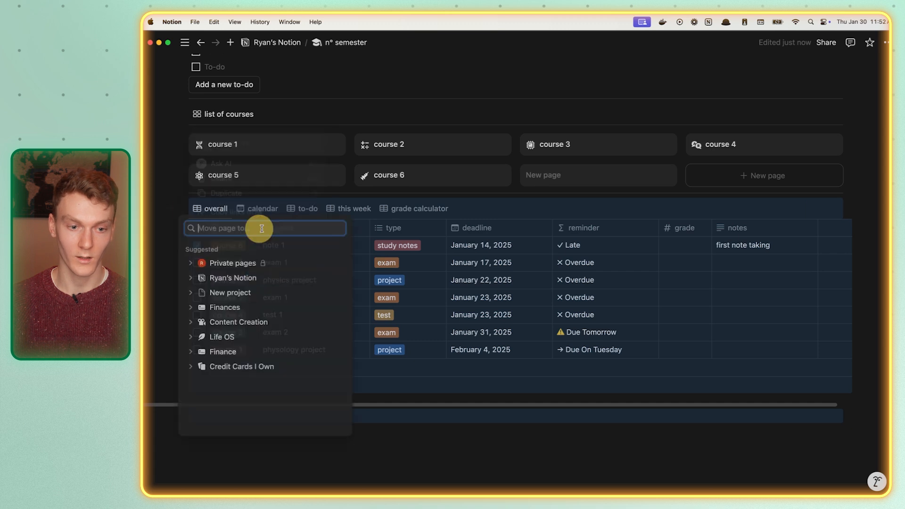
{"action": "left_click", "coordinate": [238, 279]}
{"action": "left_click", "coordinate": [272, 43]}
{"action": "scroll", "coordinate": [398, 288], "scroll_direction": "down", "scroll_amount": 3}
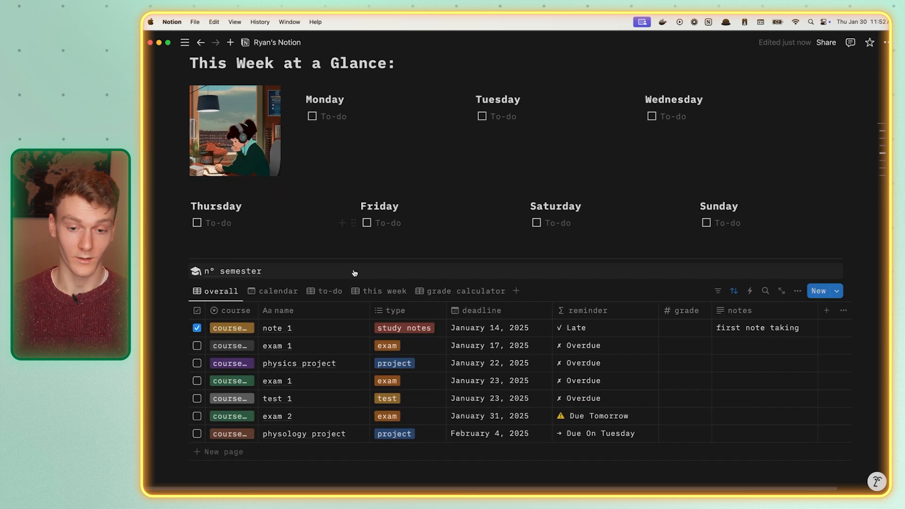
- Delete the n° semester subpage and the coursework database from the dashboard
{"action": "scroll", "coordinate": [330, 254], "scroll_direction": "up", "scroll_amount": 1}
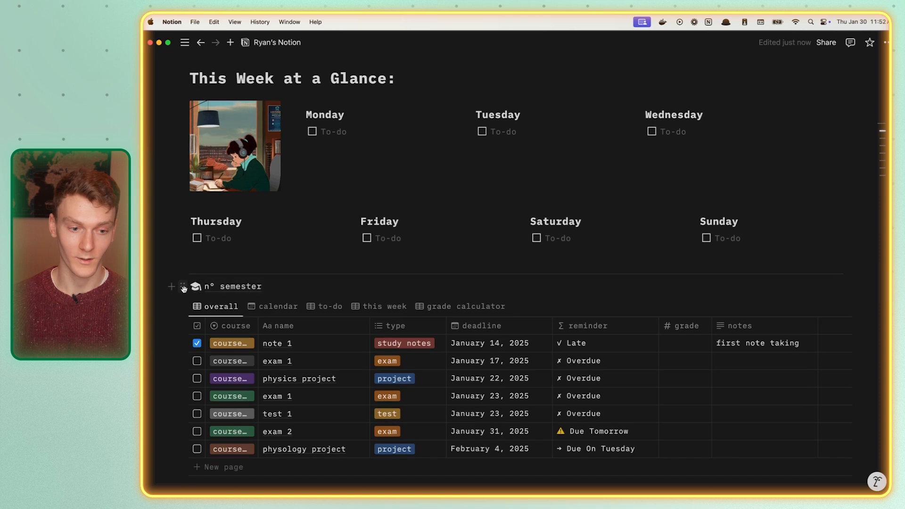
{"action": "left_click", "coordinate": [183, 286]}
{"action": "key", "text": "BackSpace"}
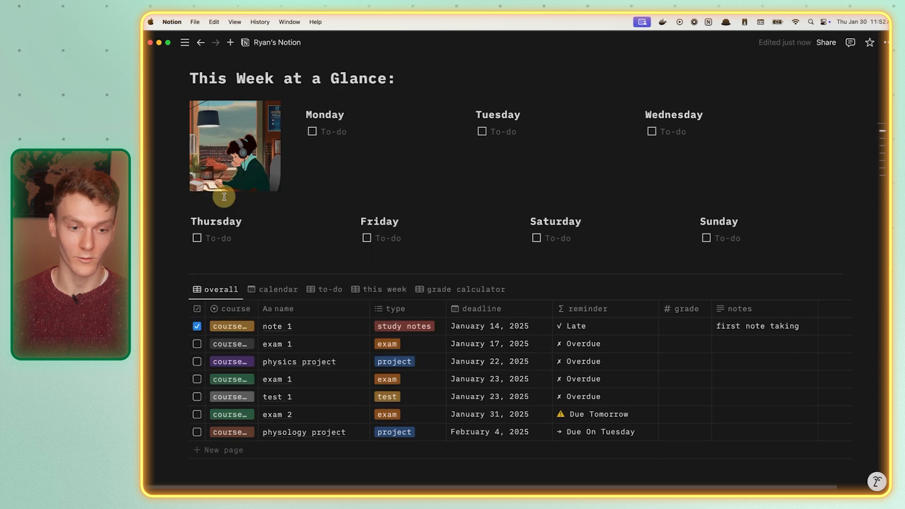
{"action": "left_click", "coordinate": [183, 289]}
{"action": "left_click", "coordinate": [208, 191]}
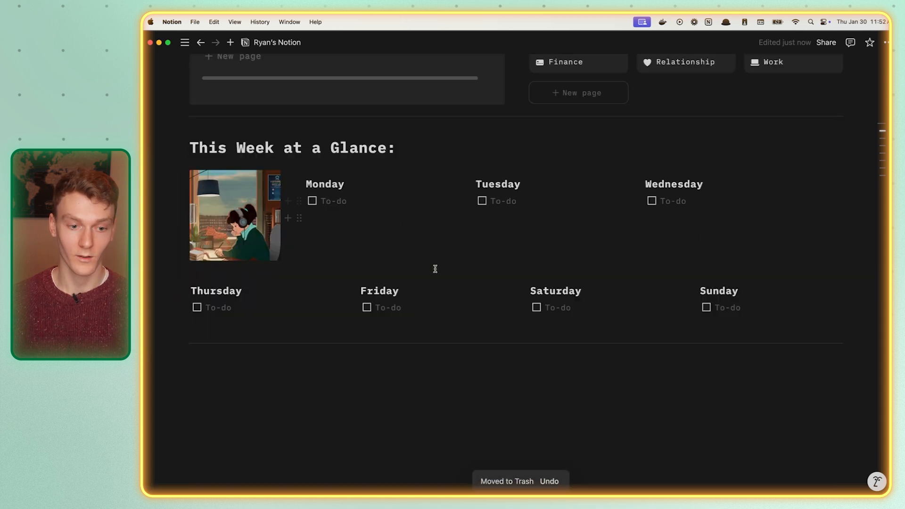
{"action": "scroll", "coordinate": [541, 267], "scroll_direction": "down", "scroll_amount": 2}
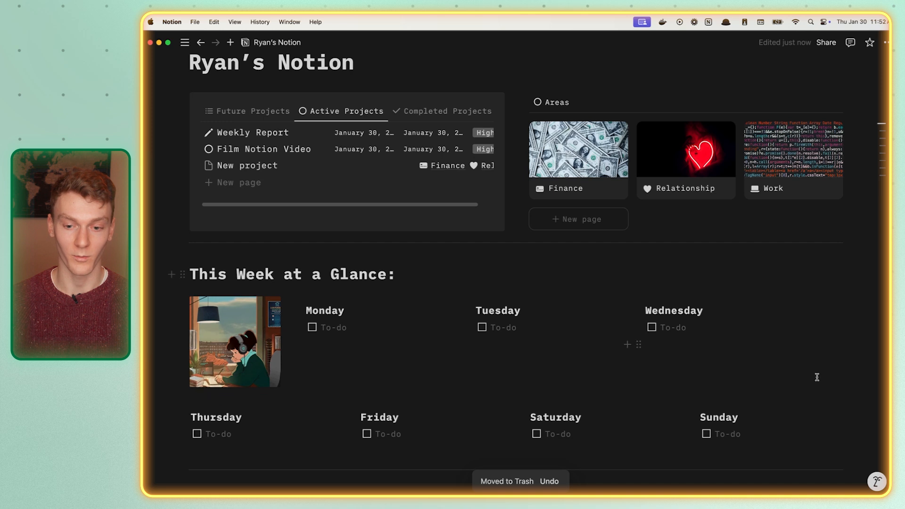
{"action": "scroll", "coordinate": [824, 481], "scroll_direction": "up", "scroll_amount": 2}
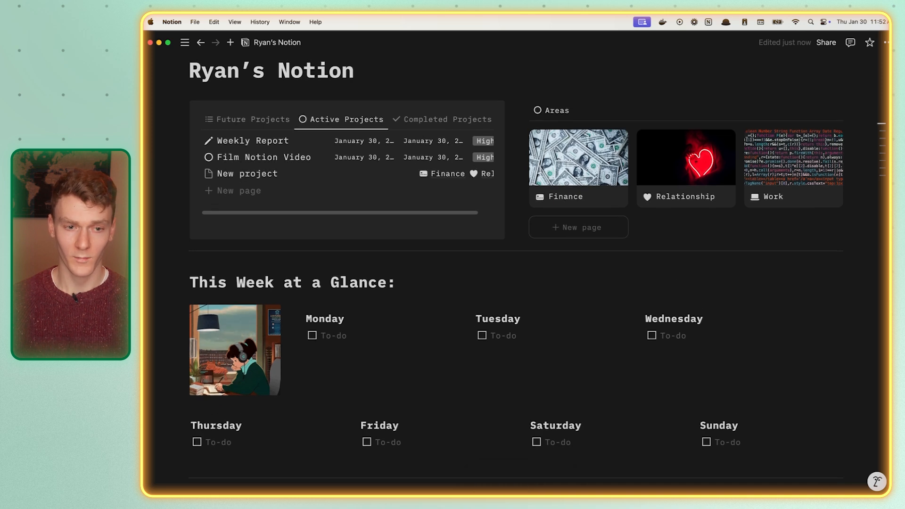
{"action": "scroll", "coordinate": [821, 469], "scroll_direction": "up", "scroll_amount": 3}
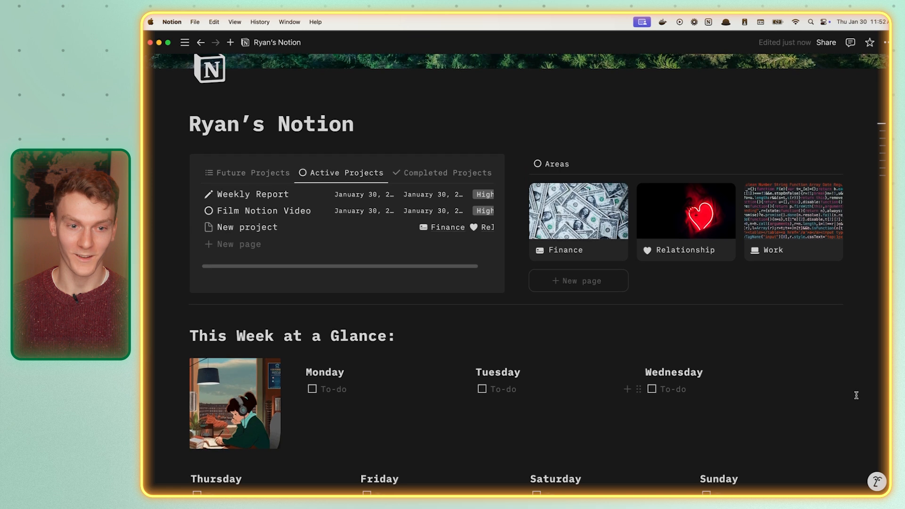
{"action": "scroll", "coordinate": [857, 396], "scroll_direction": "down", "scroll_amount": 1}
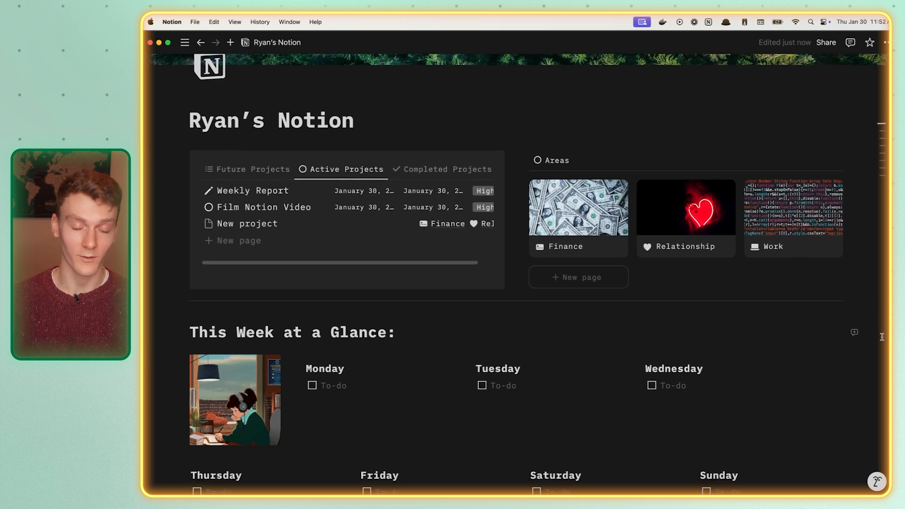
- Open the Life Hub Template page nested under Archive and look over its projects and to-do boards
{"action": "mouse_move", "coordinate": [185, 42]}
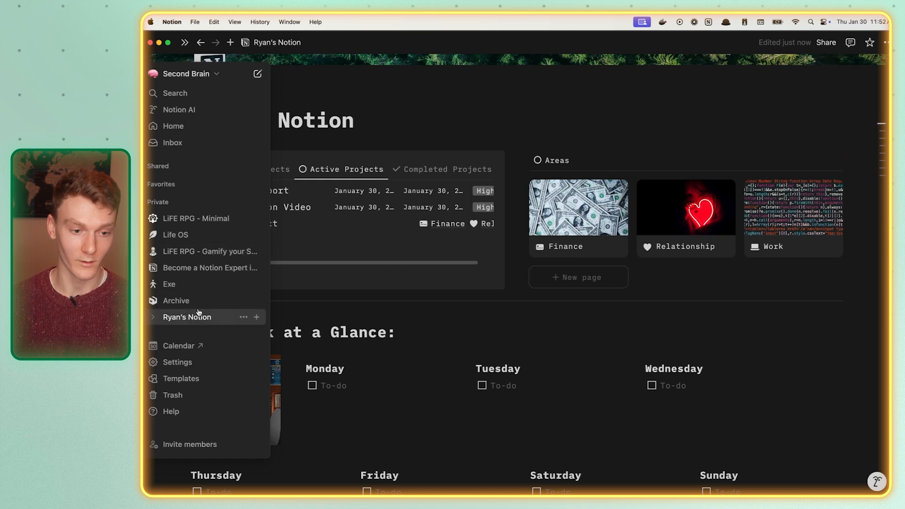
{"action": "left_click", "coordinate": [155, 300]}
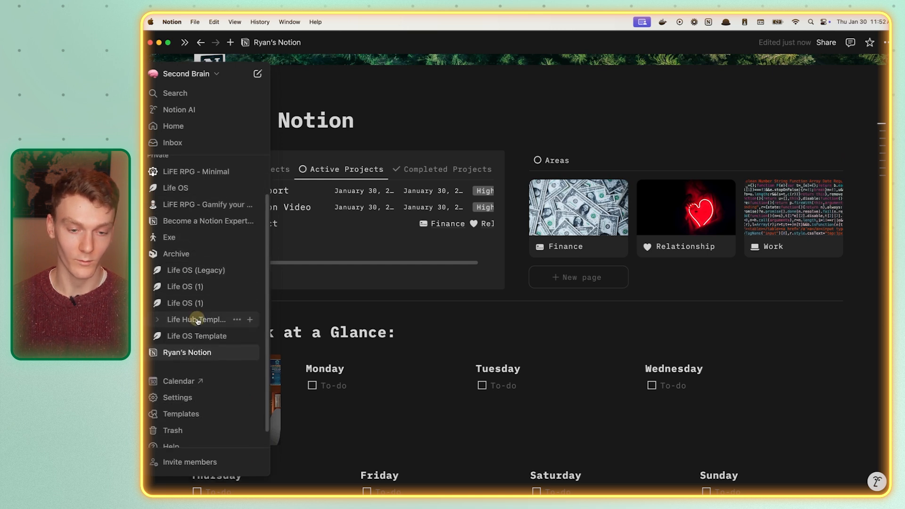
{"action": "left_click", "coordinate": [198, 321]}
{"action": "scroll", "coordinate": [429, 188], "scroll_direction": "down", "scroll_amount": 4}
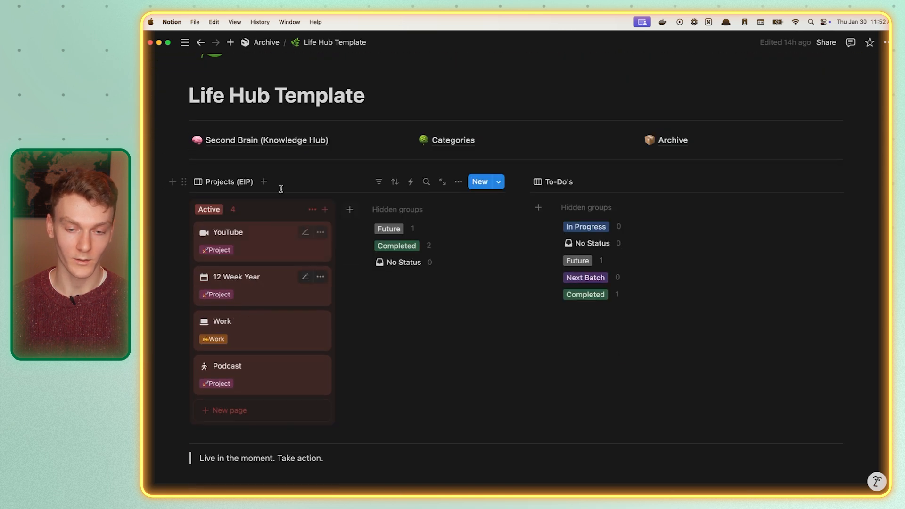
{"action": "scroll", "coordinate": [519, 223], "scroll_direction": "up", "scroll_amount": 1}
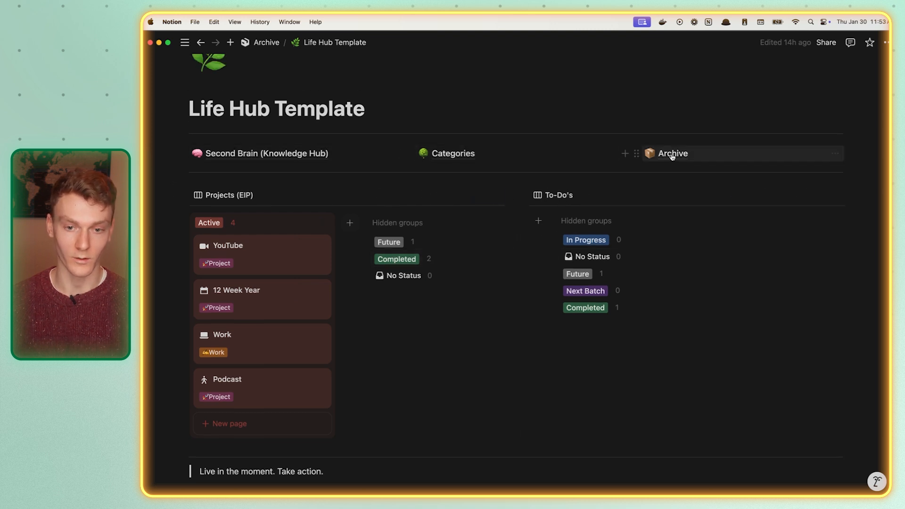
- Open the archived Life OS Template page and look inside its Active Projects, Future Projects and Capture toggles
{"action": "mouse_move", "coordinate": [185, 43]}
{"action": "left_click", "coordinate": [196, 336]}
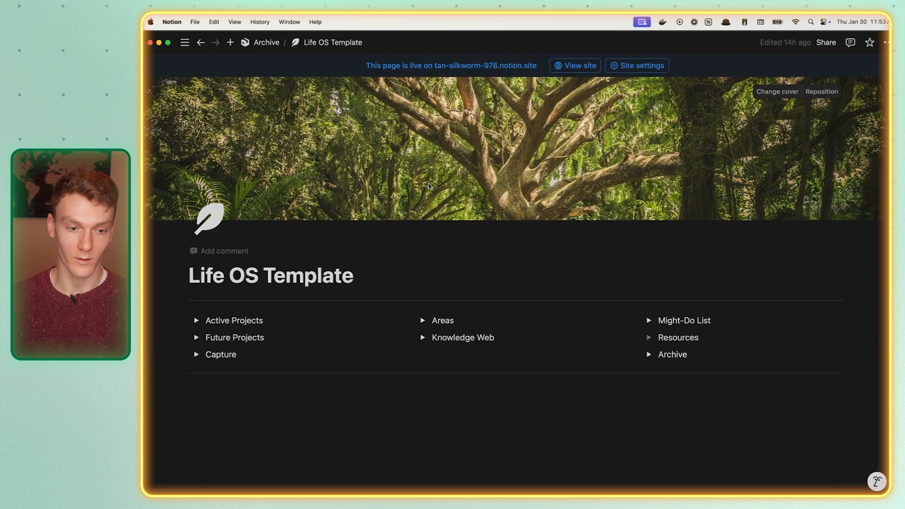
{"action": "left_click", "coordinate": [196, 320]}
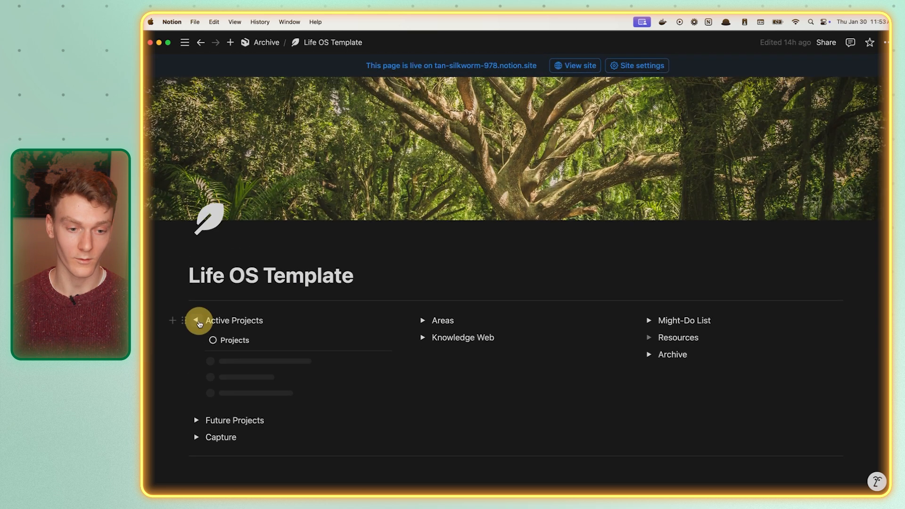
{"action": "scroll", "coordinate": [209, 307], "scroll_direction": "down", "scroll_amount": 1}
{"action": "left_click", "coordinate": [197, 305]}
{"action": "left_click", "coordinate": [195, 322]}
{"action": "left_click", "coordinate": [196, 322]}
{"action": "left_click", "coordinate": [195, 340]}
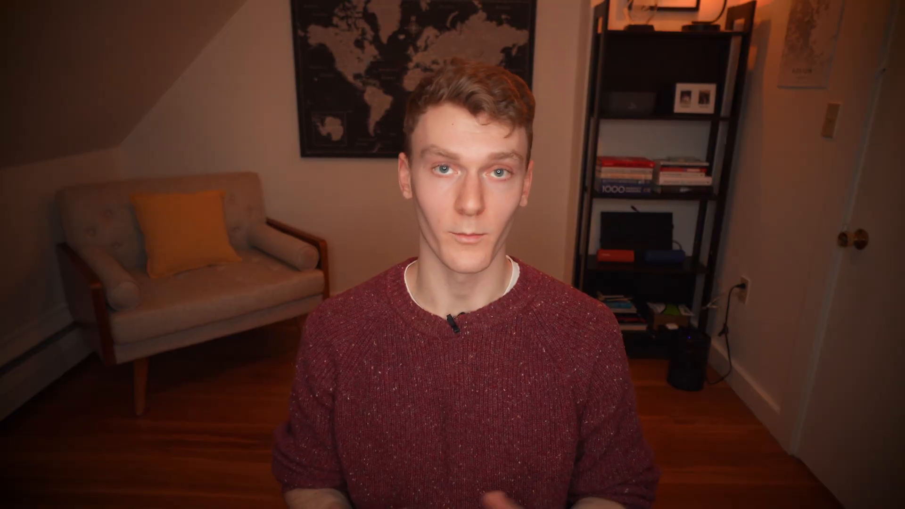